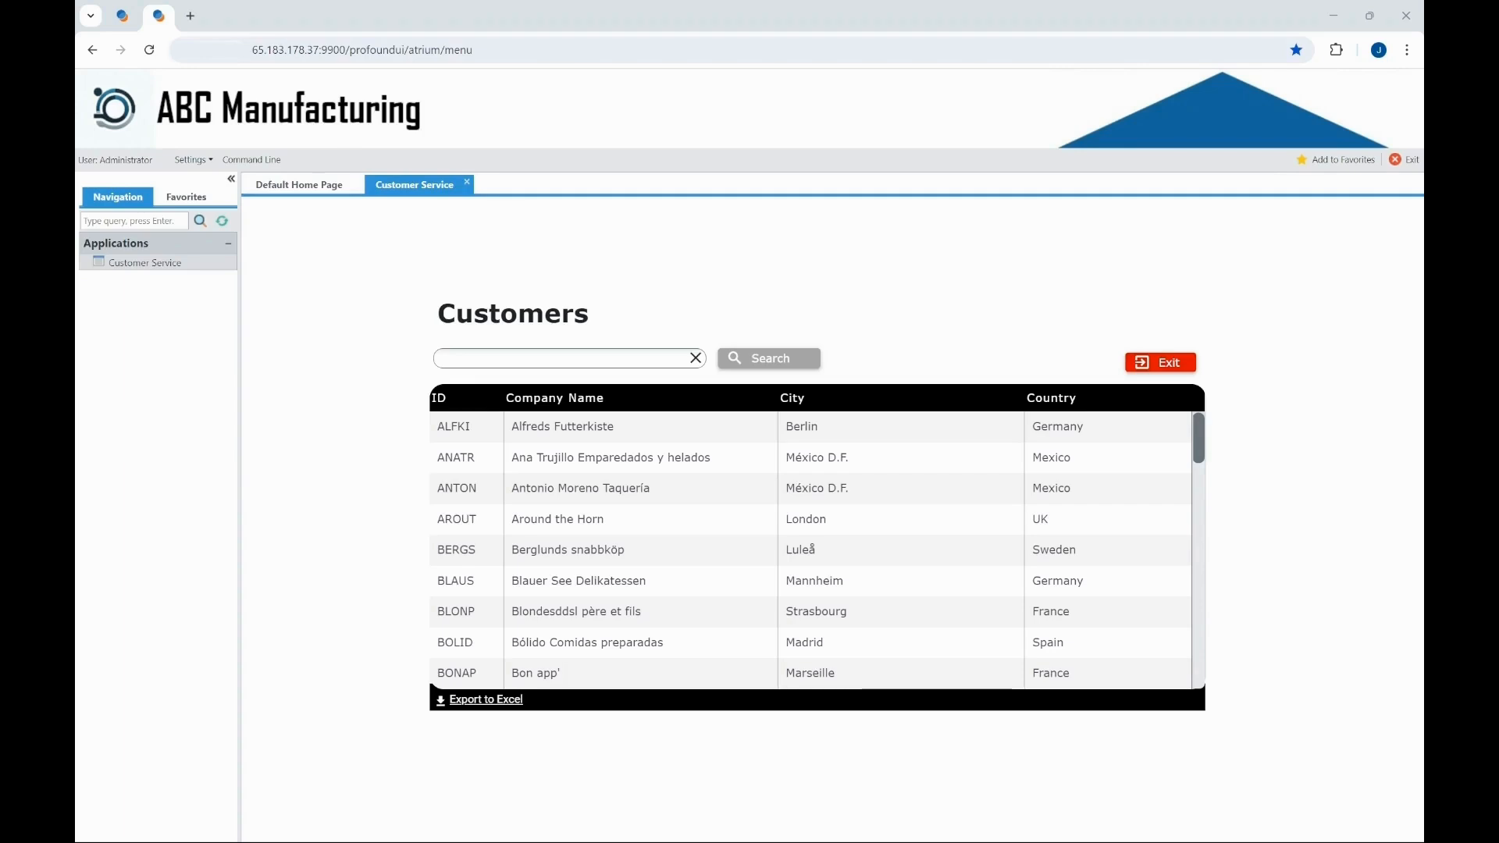
Switch to the Profound IDE and create a new AI agent file.
key("ctrl+shift+Tab")
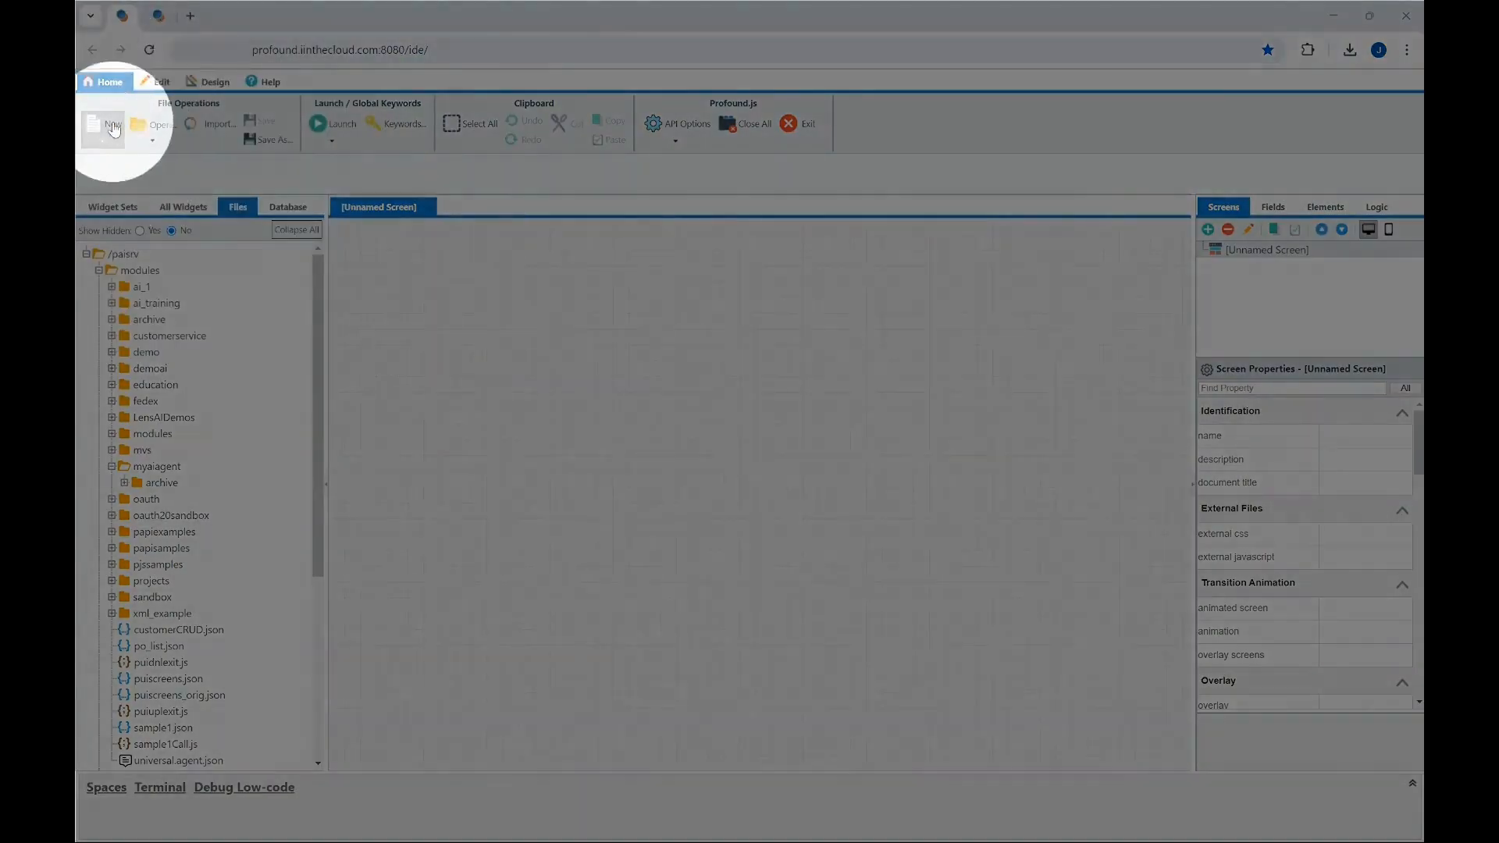
left_click(114, 129)
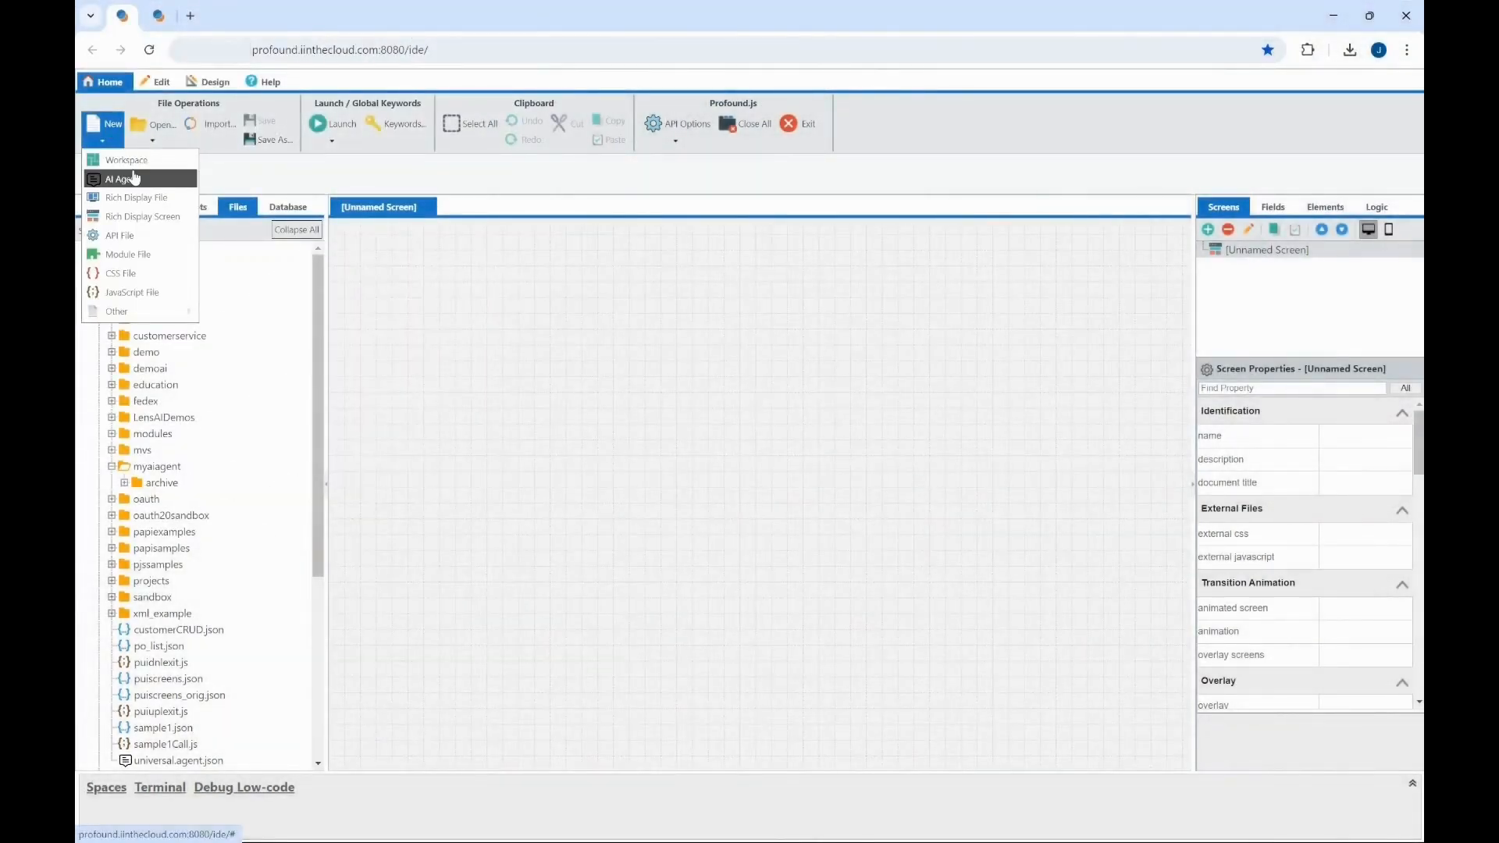
left_click(135, 179)
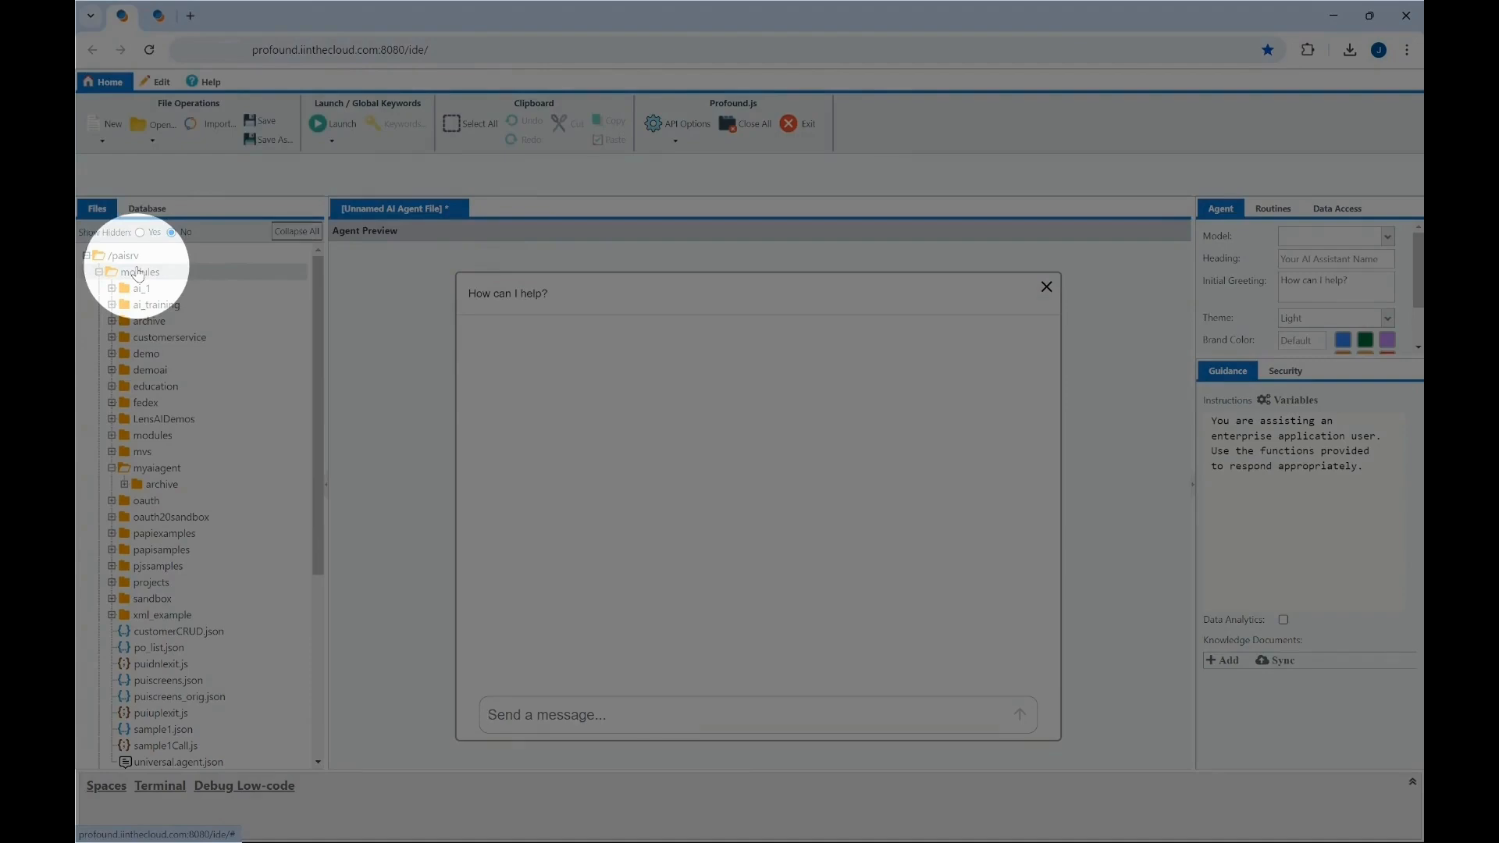
Save the agent as customerservice.agent.json in the server directory /paisrv/modules/myaiagent.
left_click(268, 139)
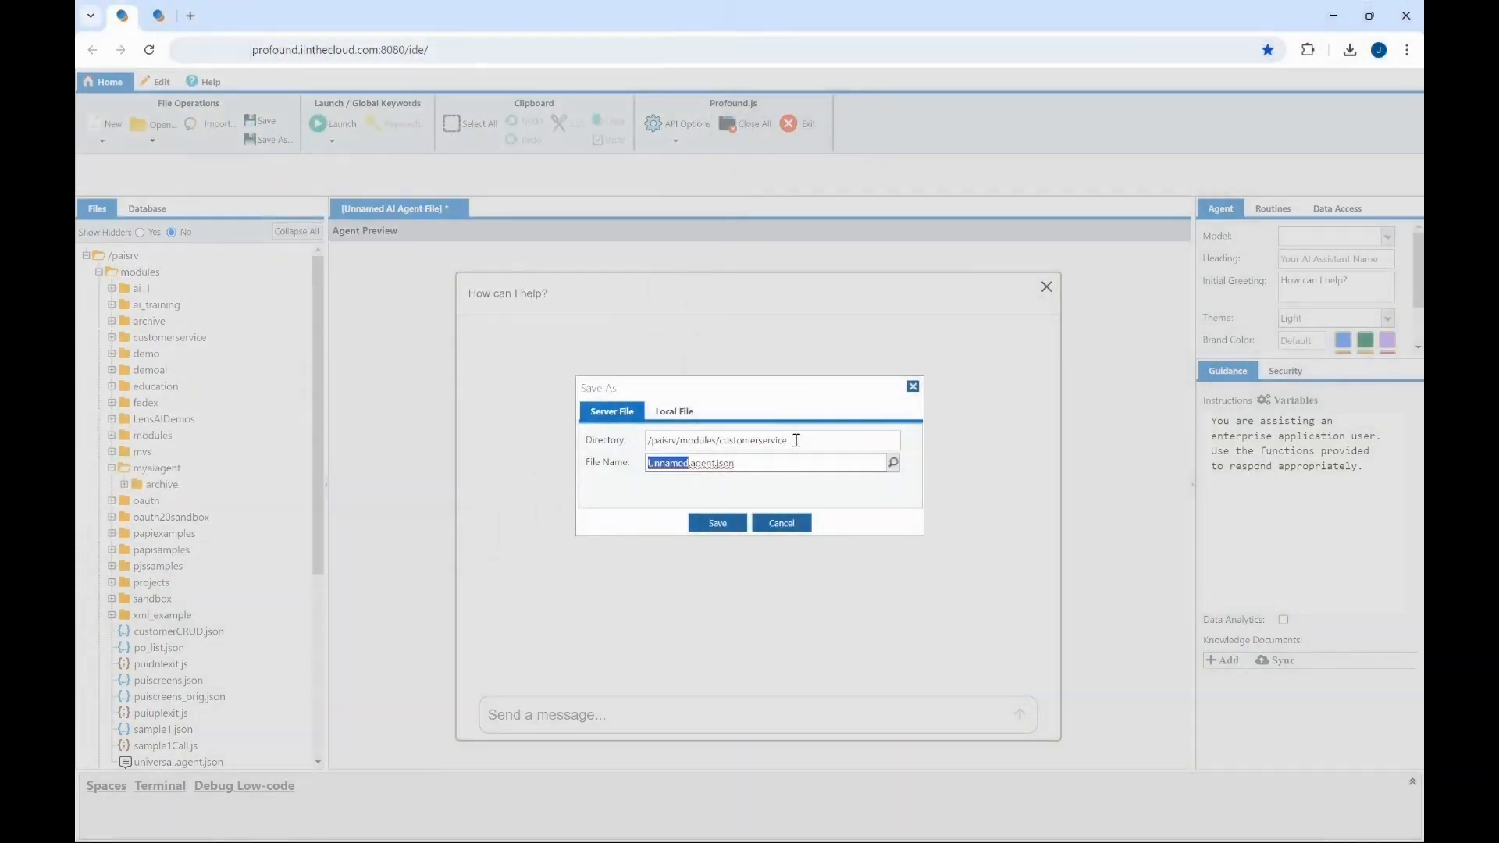
left_click_drag(720, 440, 827, 436)
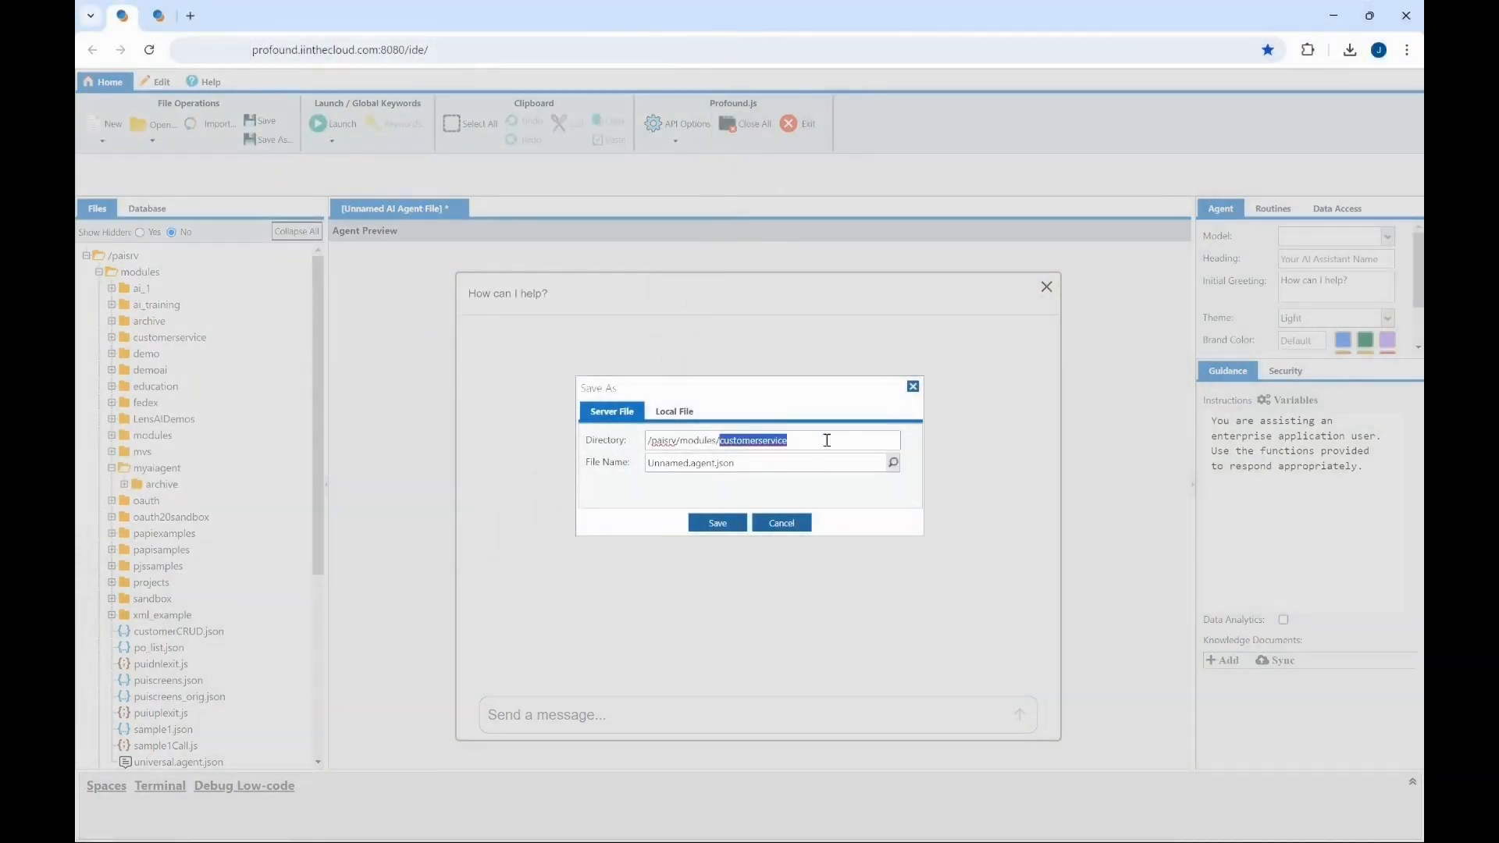
type("myaiagen")
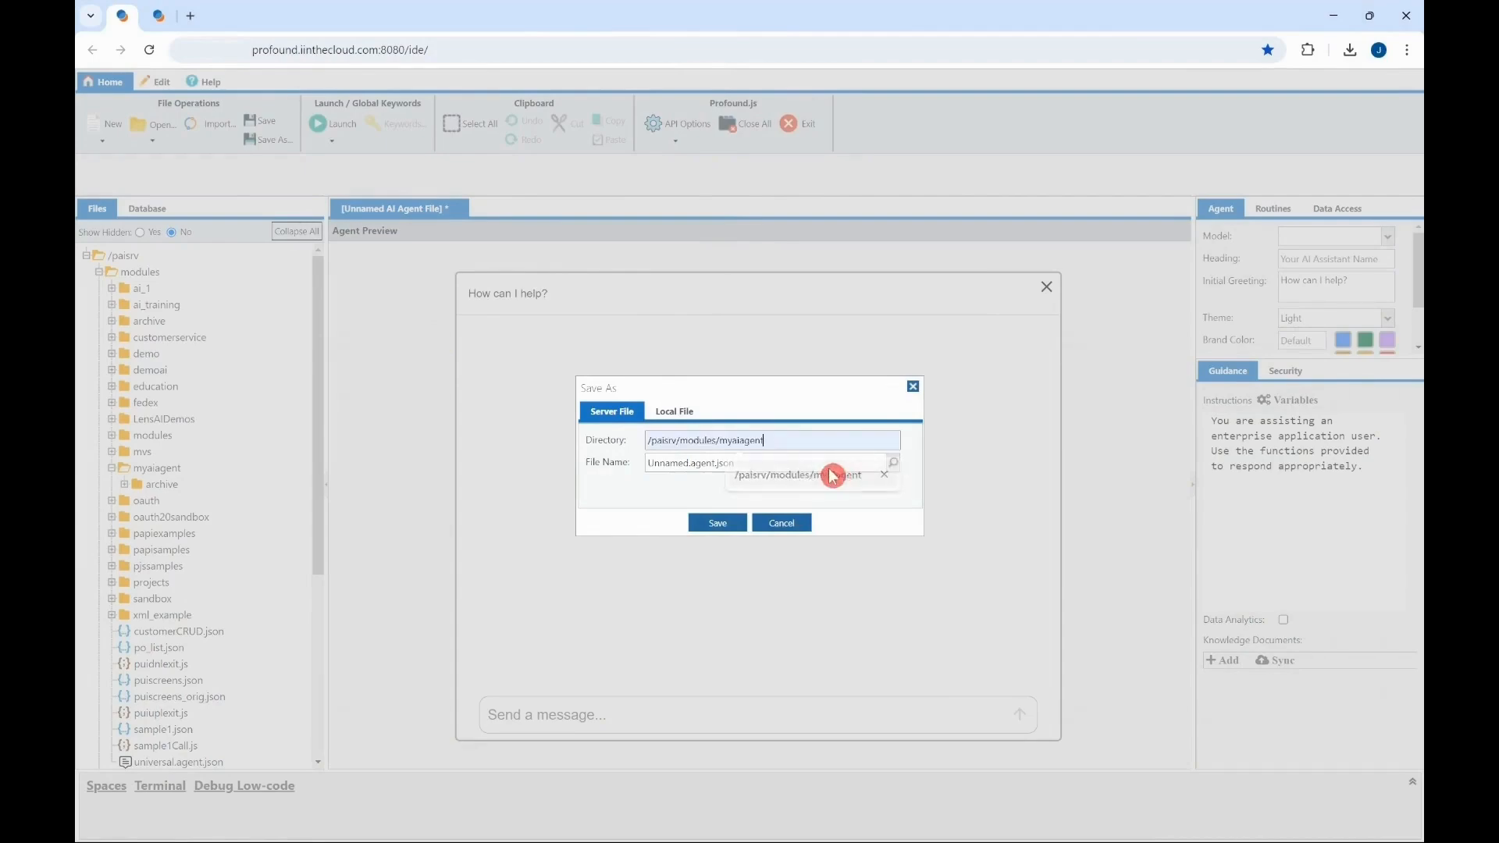
left_click(830, 473)
key("Tab")
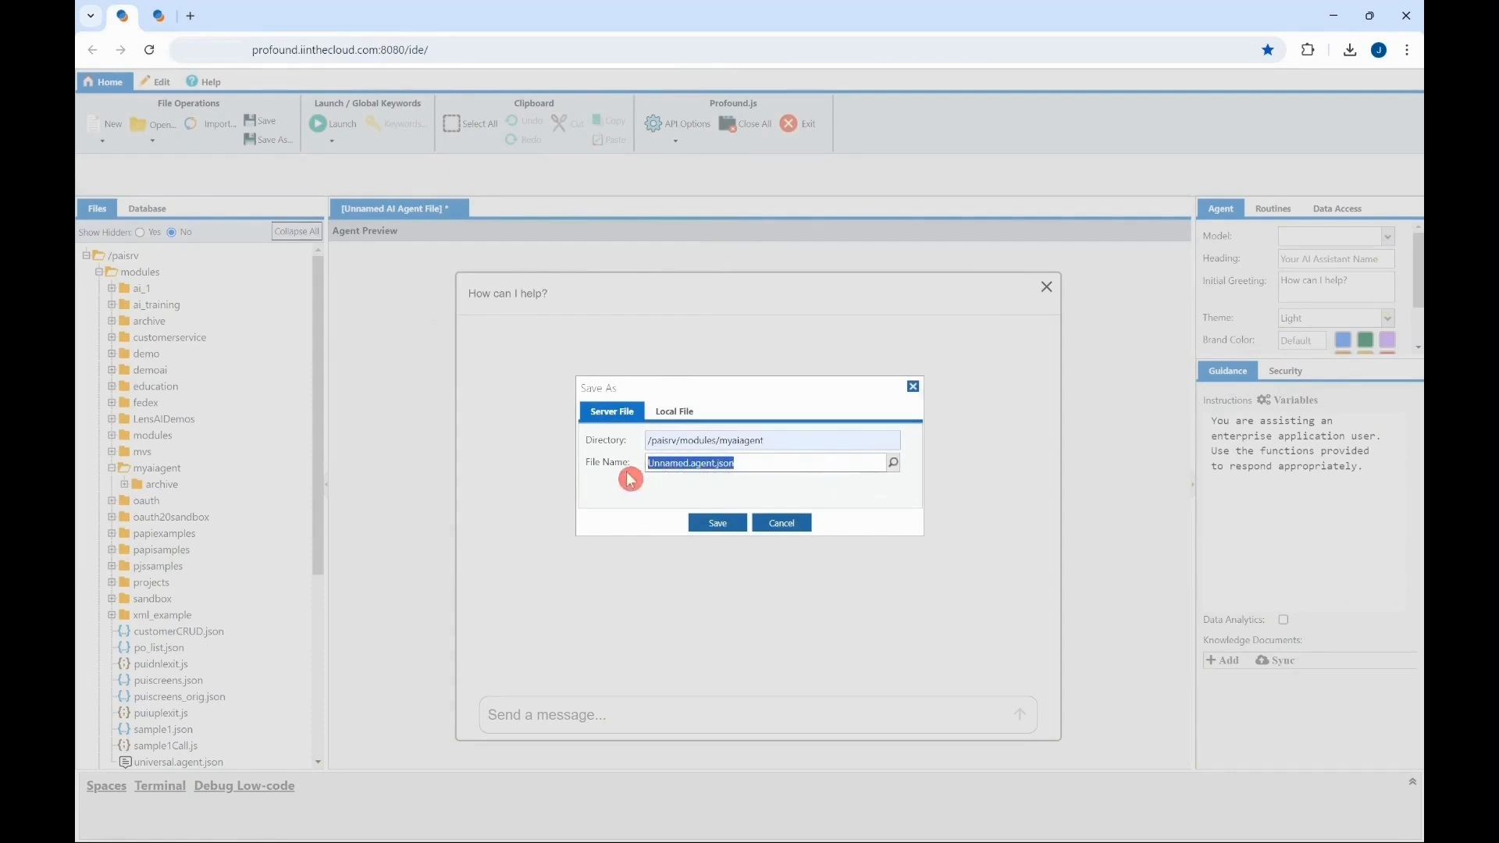
type("customerservice.agent.json")
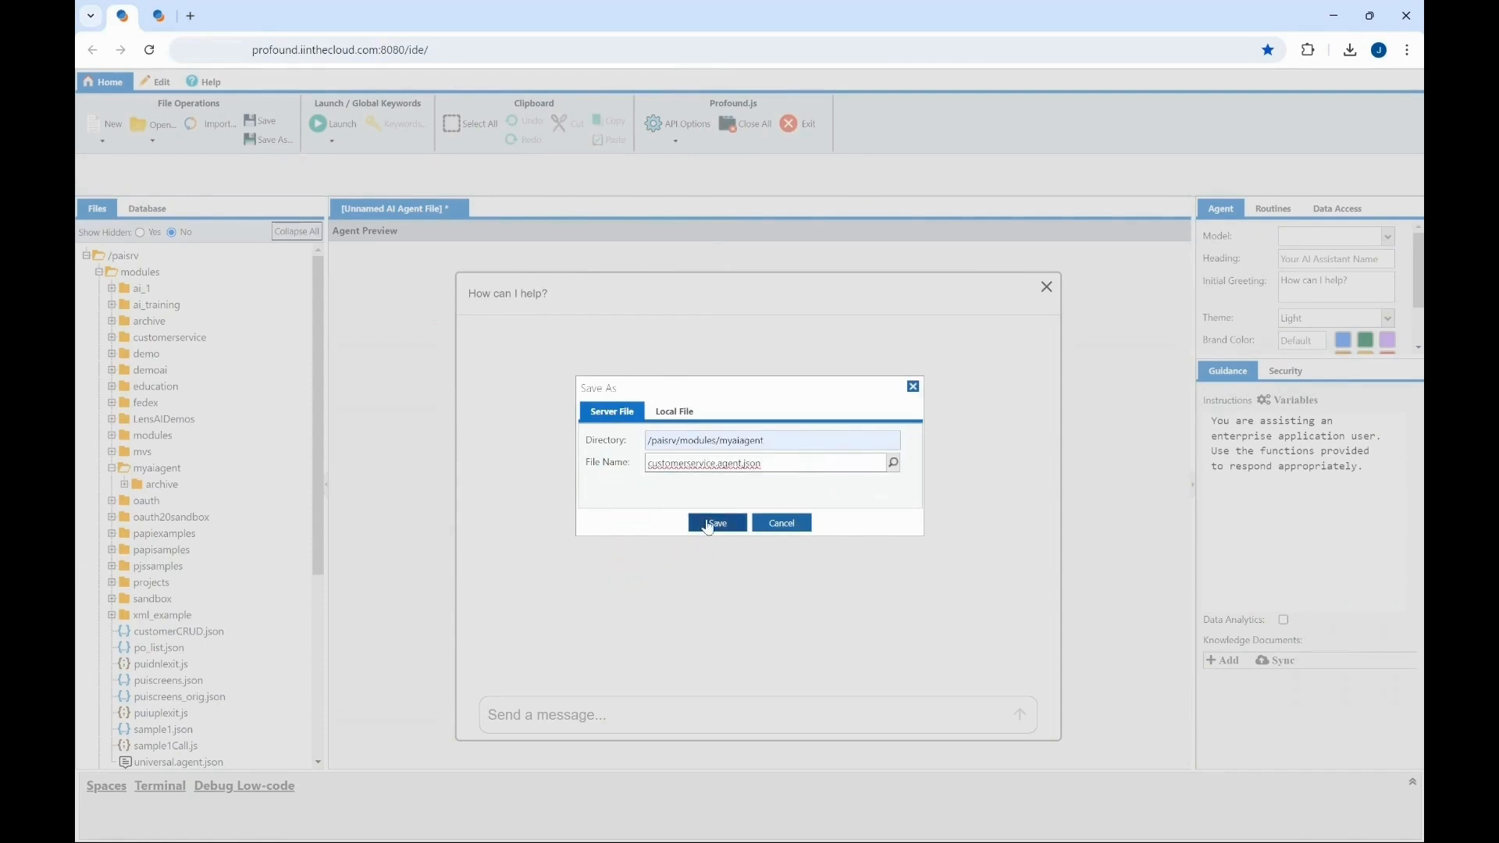
left_click(712, 523)
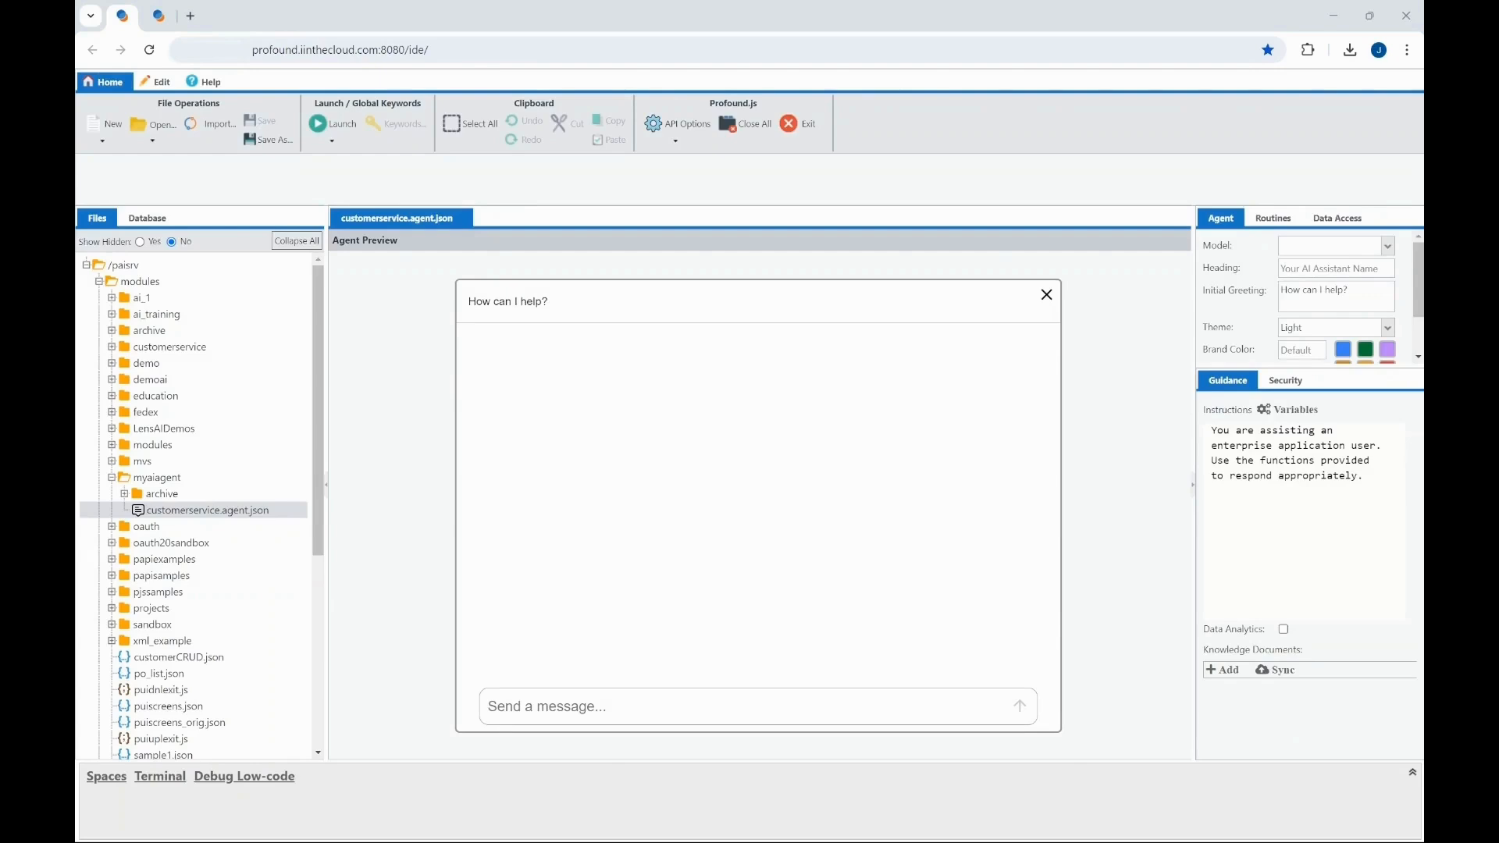
Set the agent's model to GPT-4o.
left_click(1388, 249)
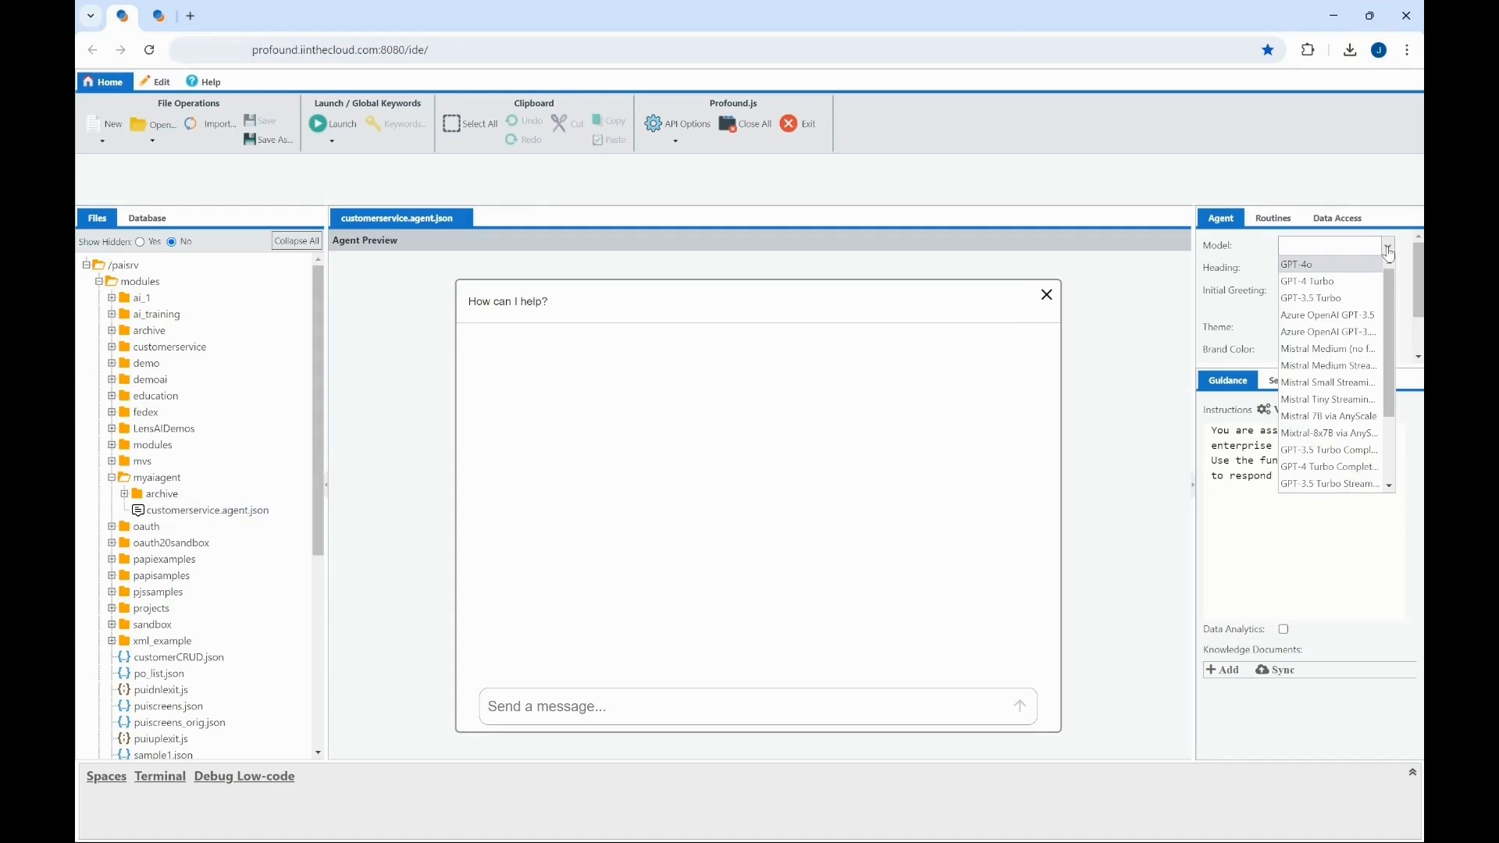
left_click(1298, 266)
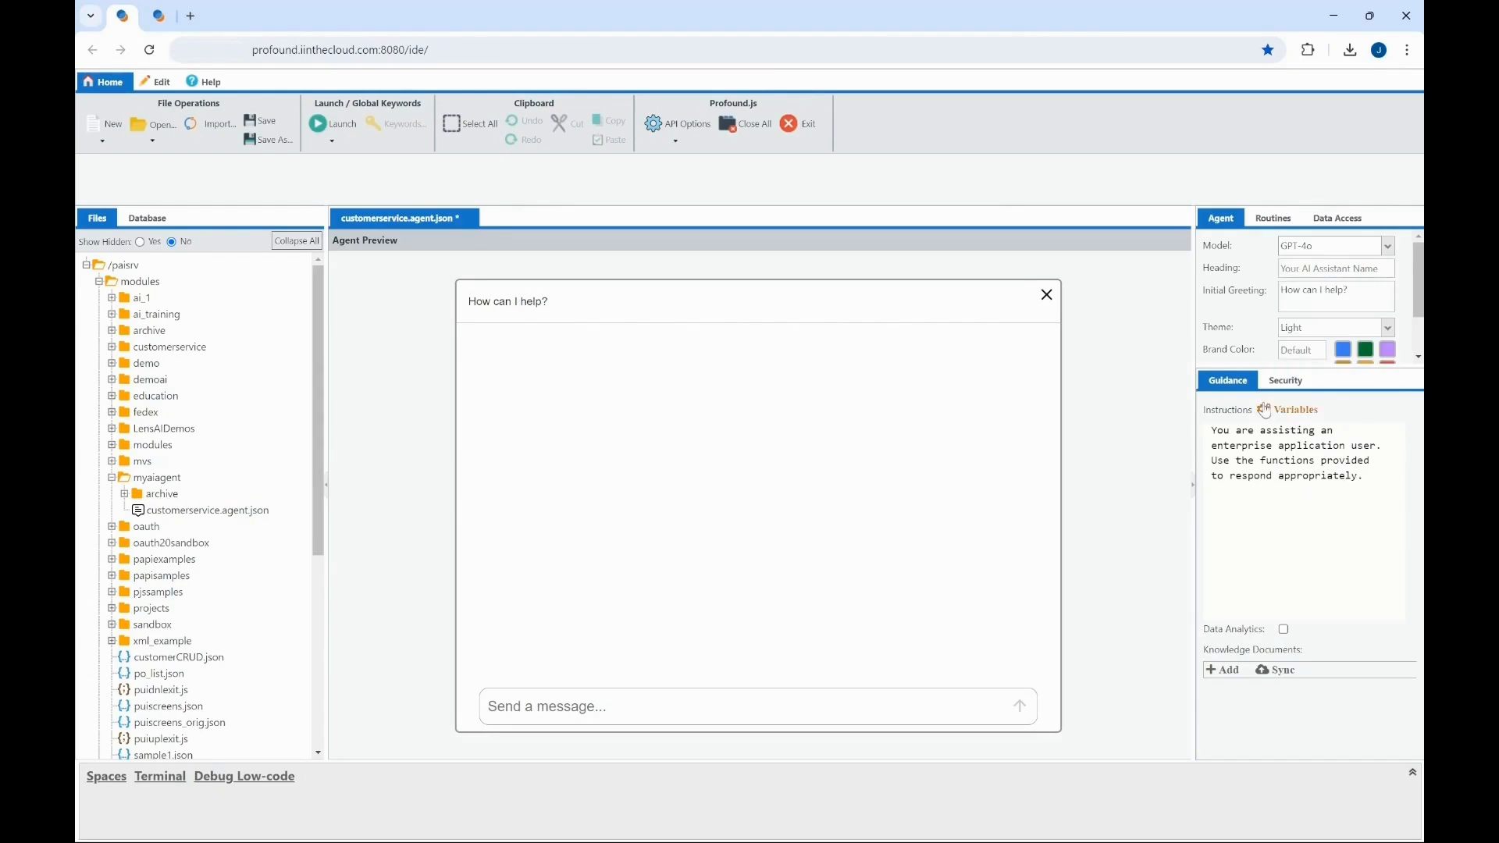
left_click(1138, 438)
Test the agent preview with the message "how are you?" and save the agent file.
type("ho")
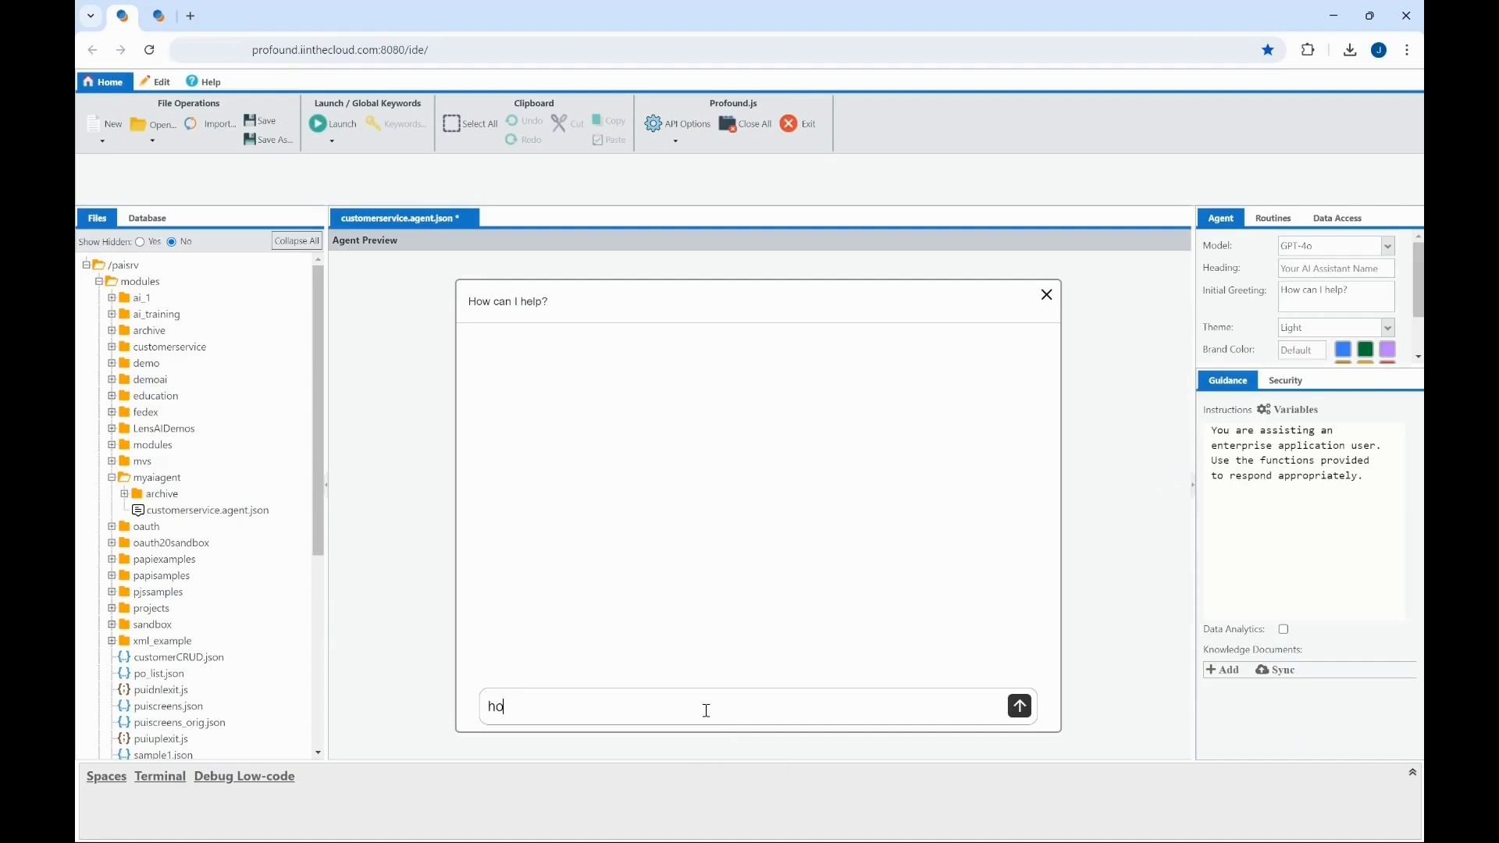
type("w are you?")
key("Return")
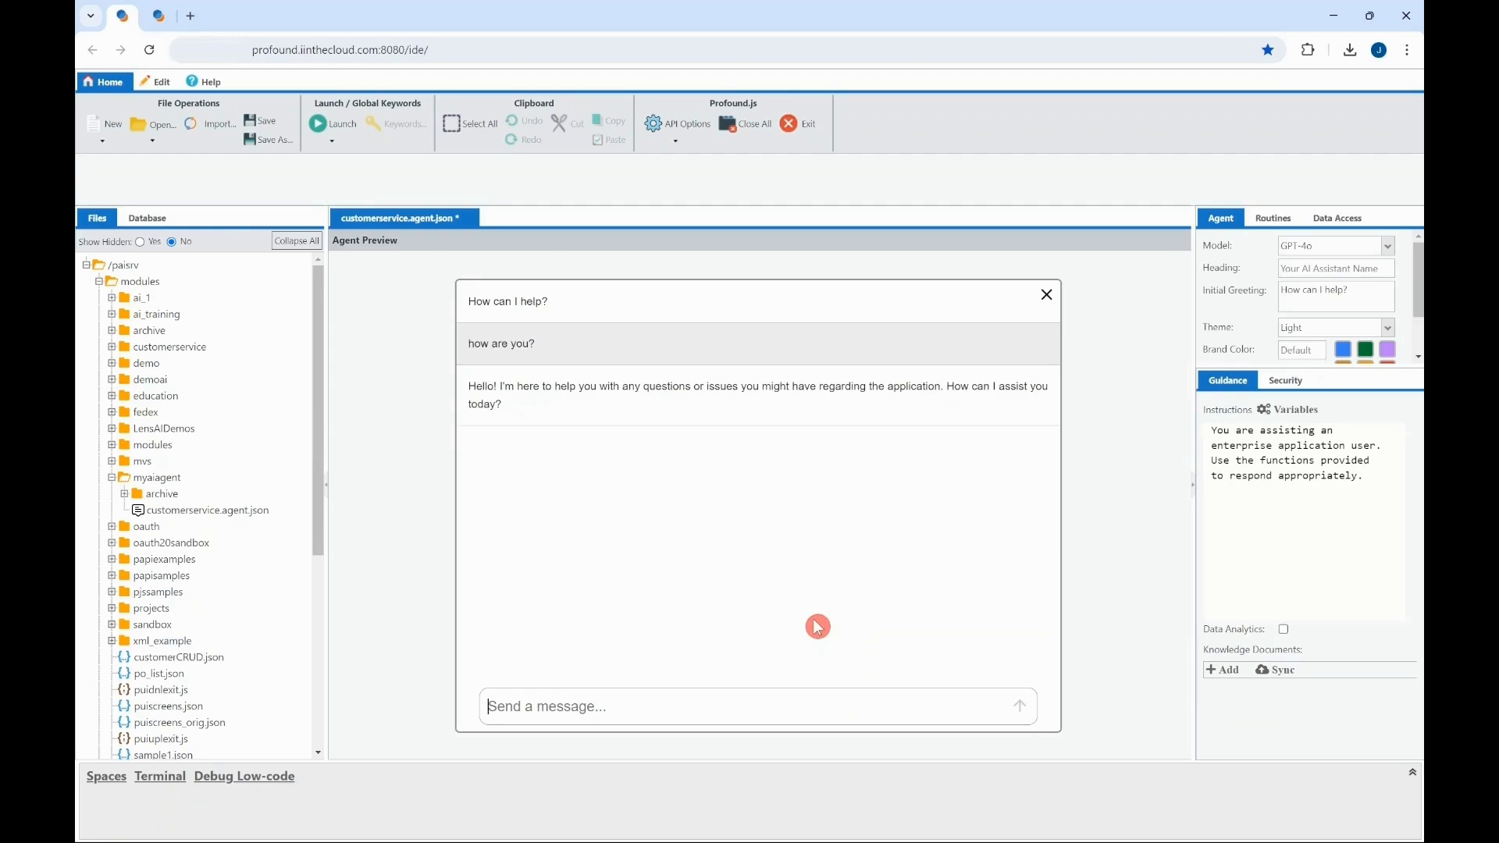
key("ctrl+s")
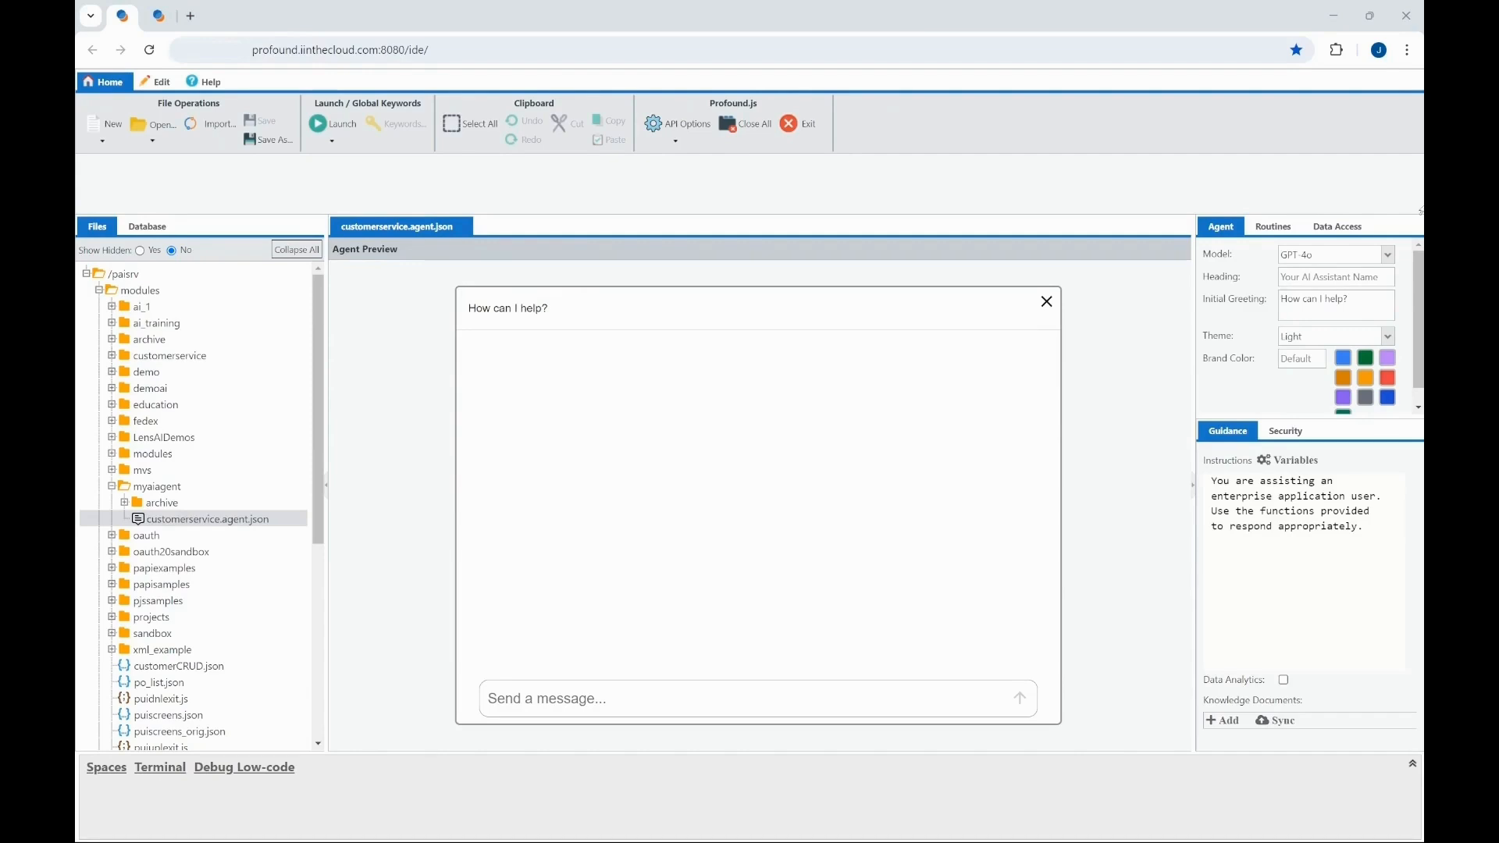
Set the heading to "Customer / Order Insights" and the greeting to "I'm here to give you insights on this customer and this order. How may I help?".
left_click(1305, 279)
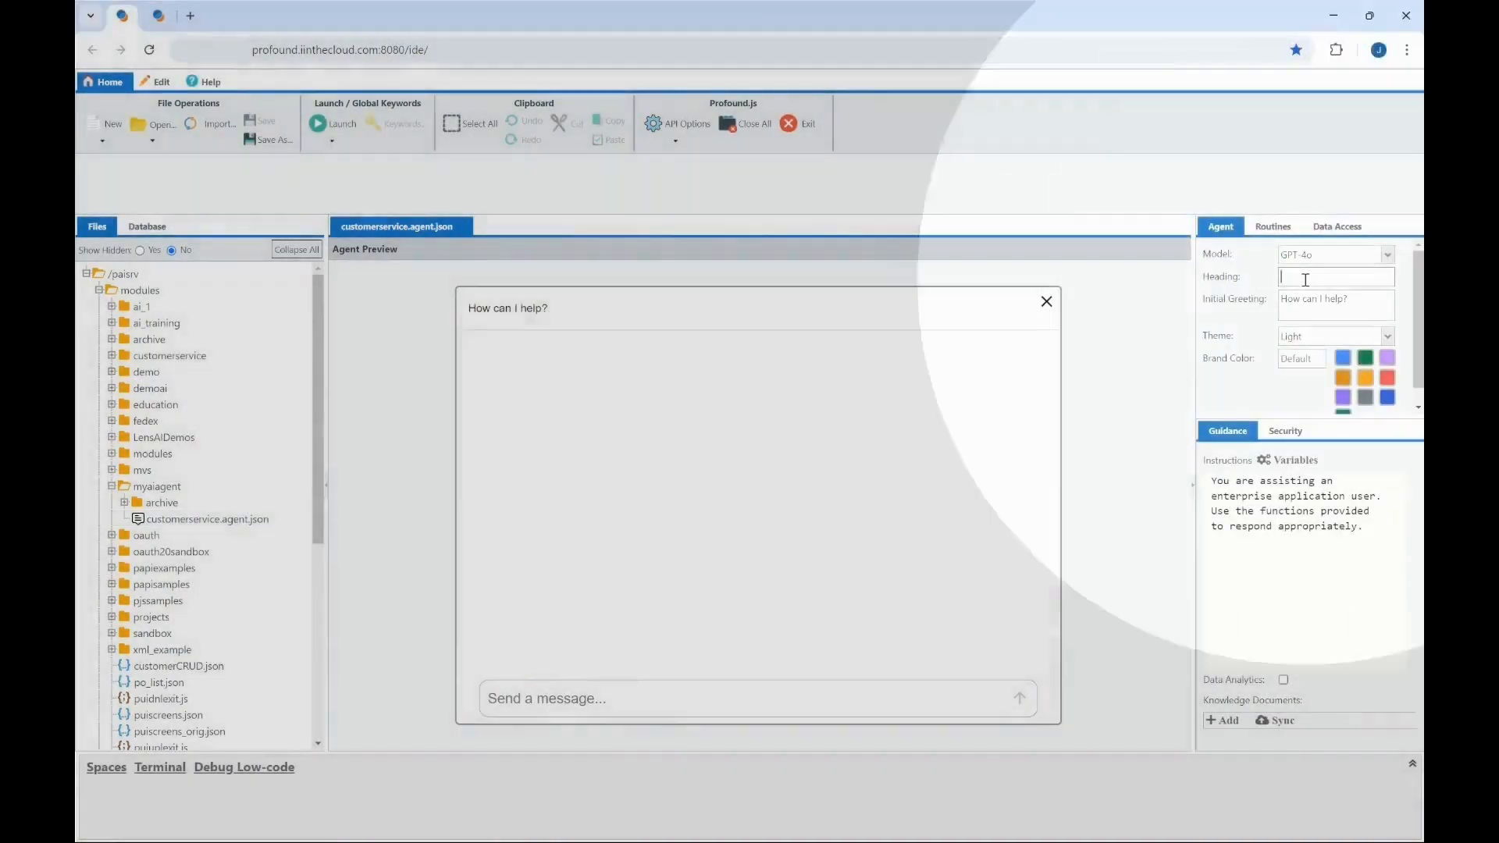
type("Customer / Order Insights")
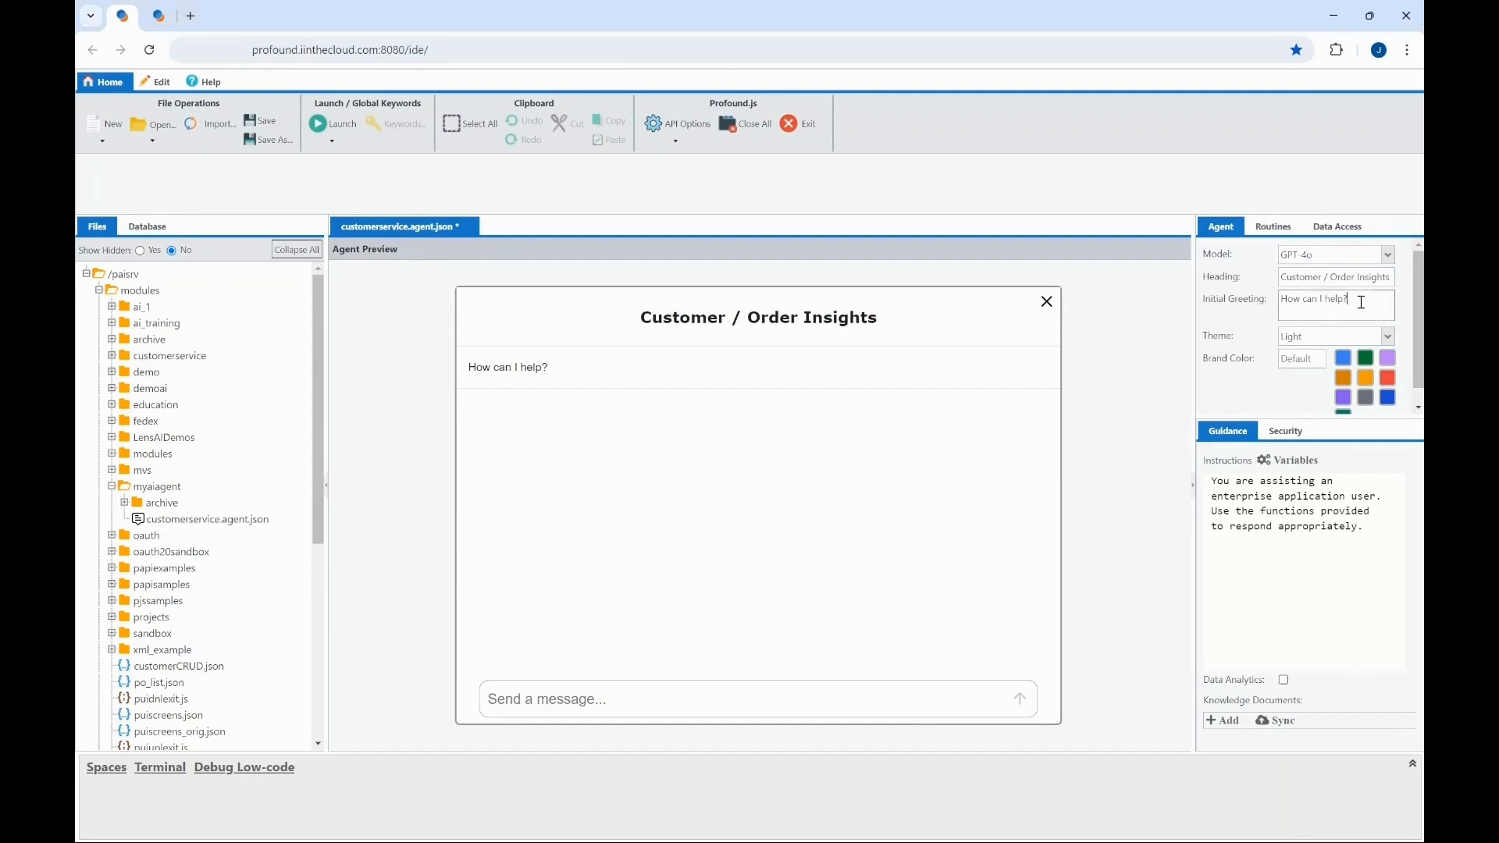
left_click_drag(1358, 302, 1284, 301)
type("I'm here to give you insights on this customer and this order. How may I help?")
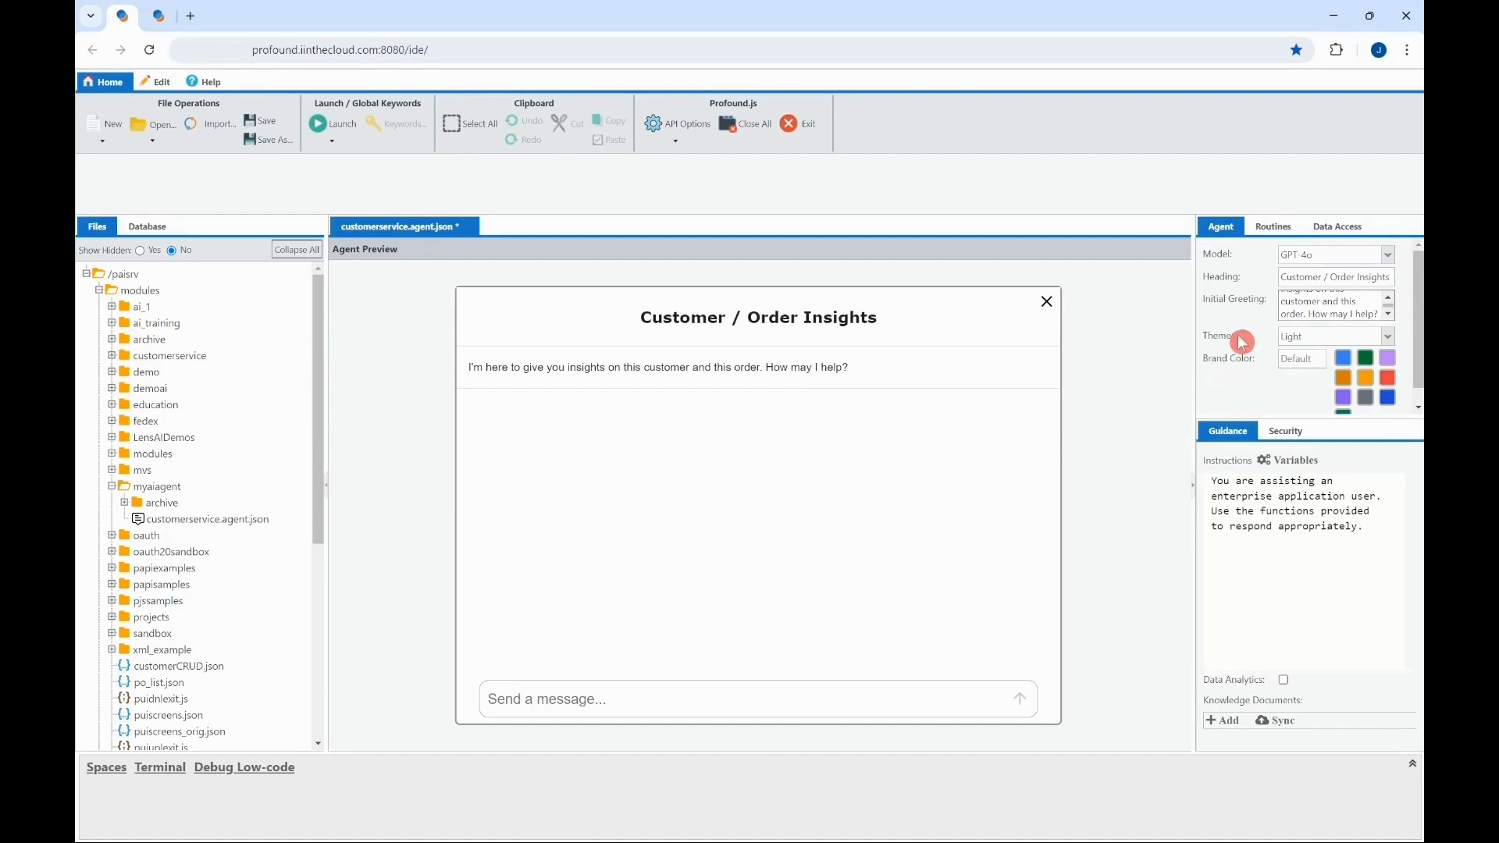
Try the Dark theme on the agent and return it to Light.
left_click(1388, 337)
left_click(1312, 374)
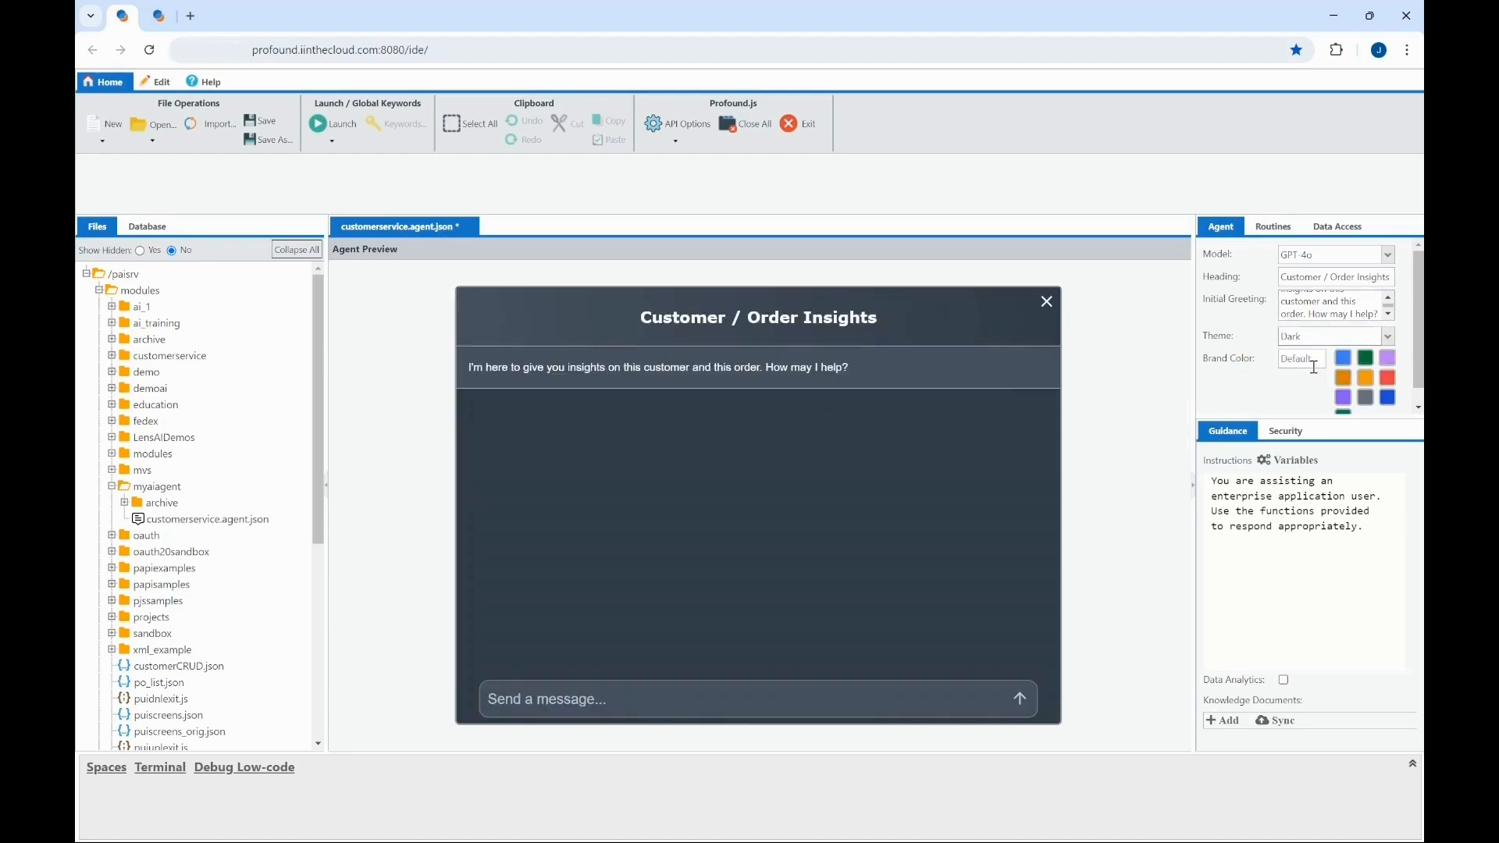
left_click(1390, 338)
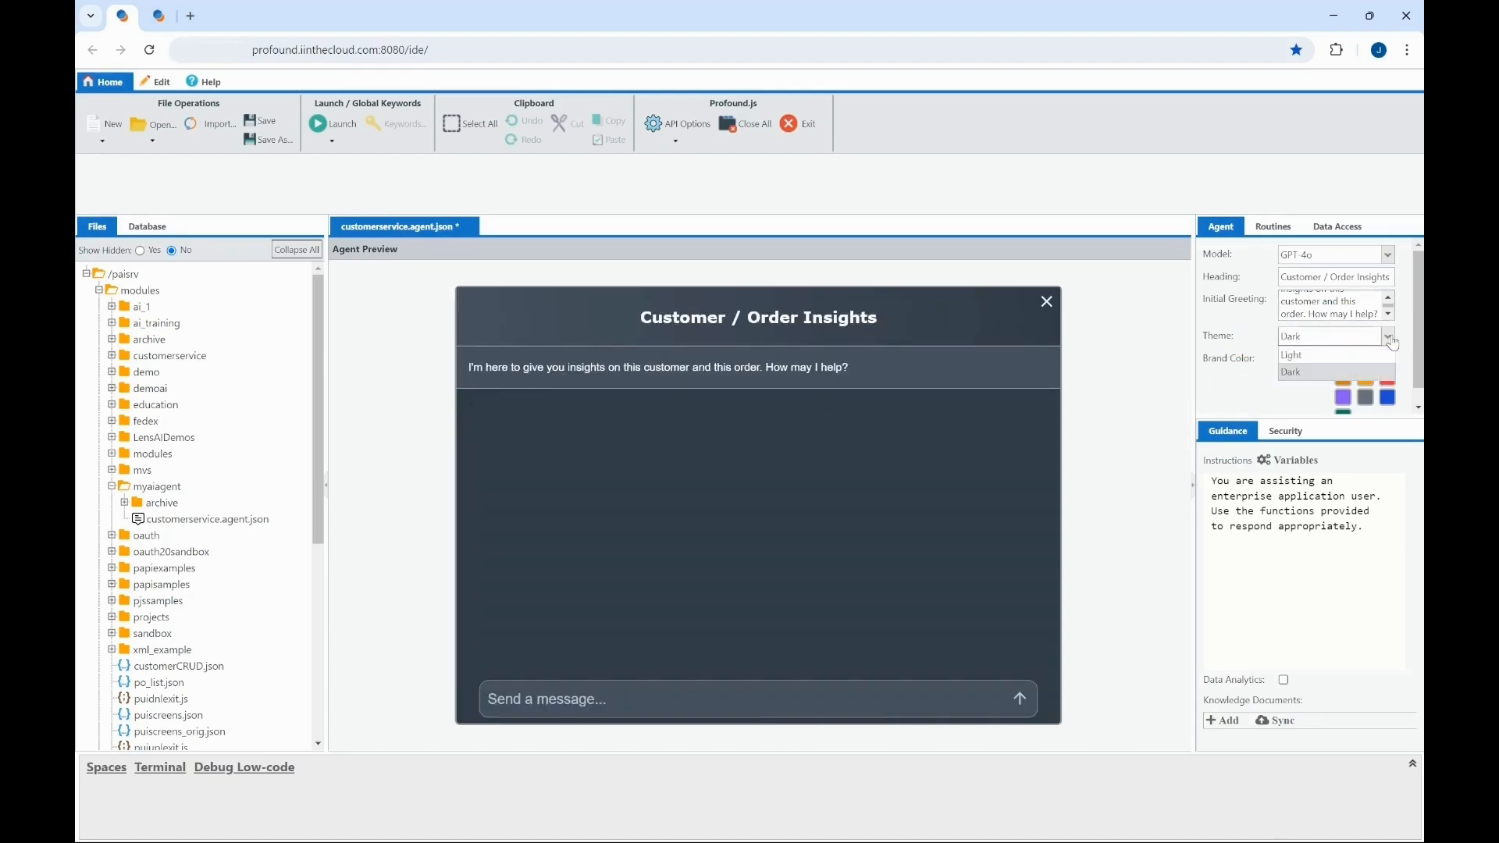
left_click(1355, 357)
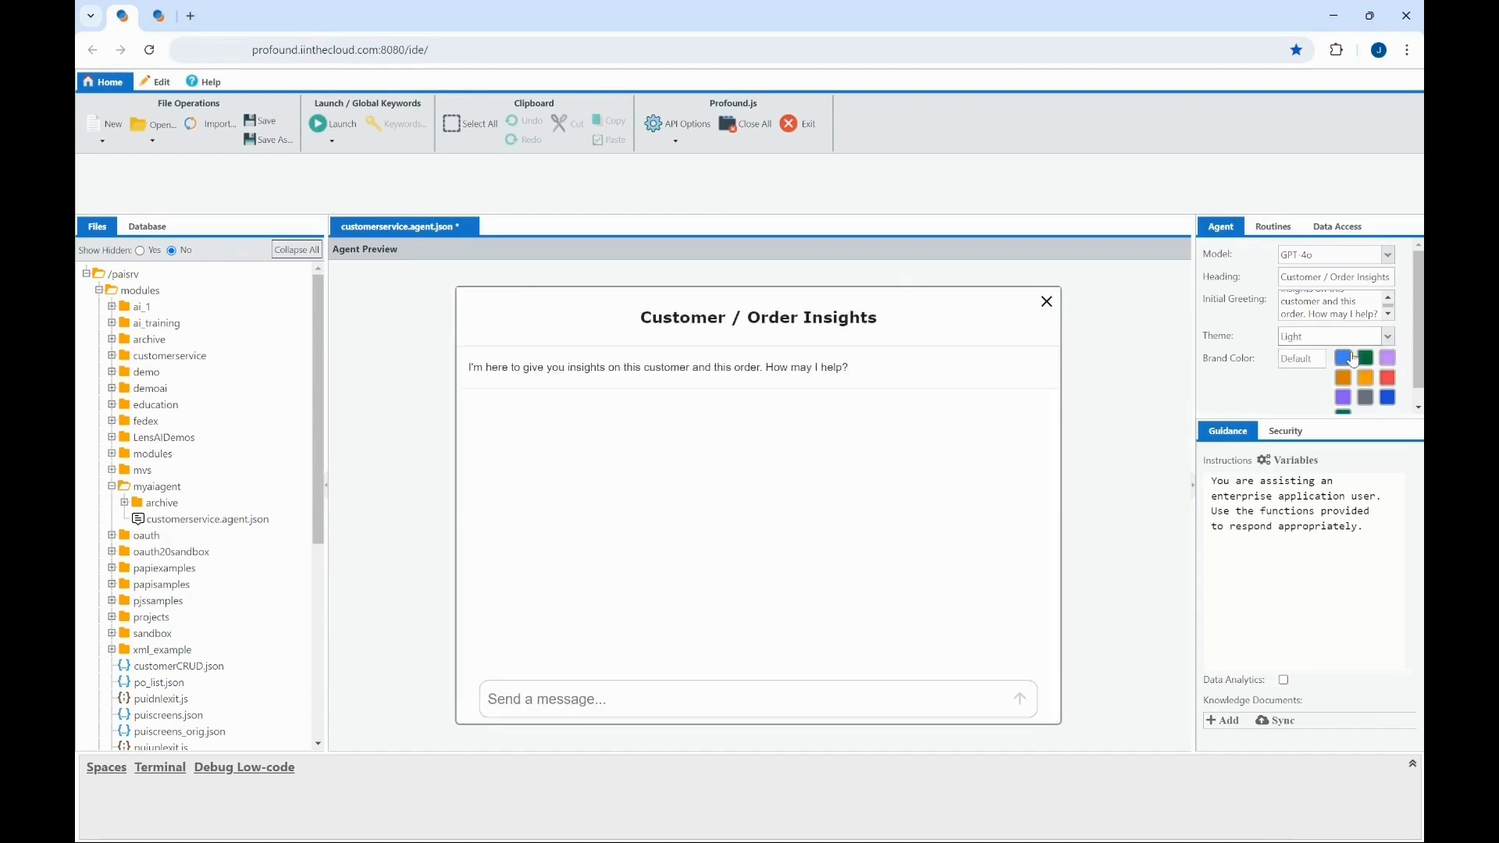
Set the agent's brand color to the blue swatch #3B82F6.
left_click(1238, 384)
left_click(1345, 361)
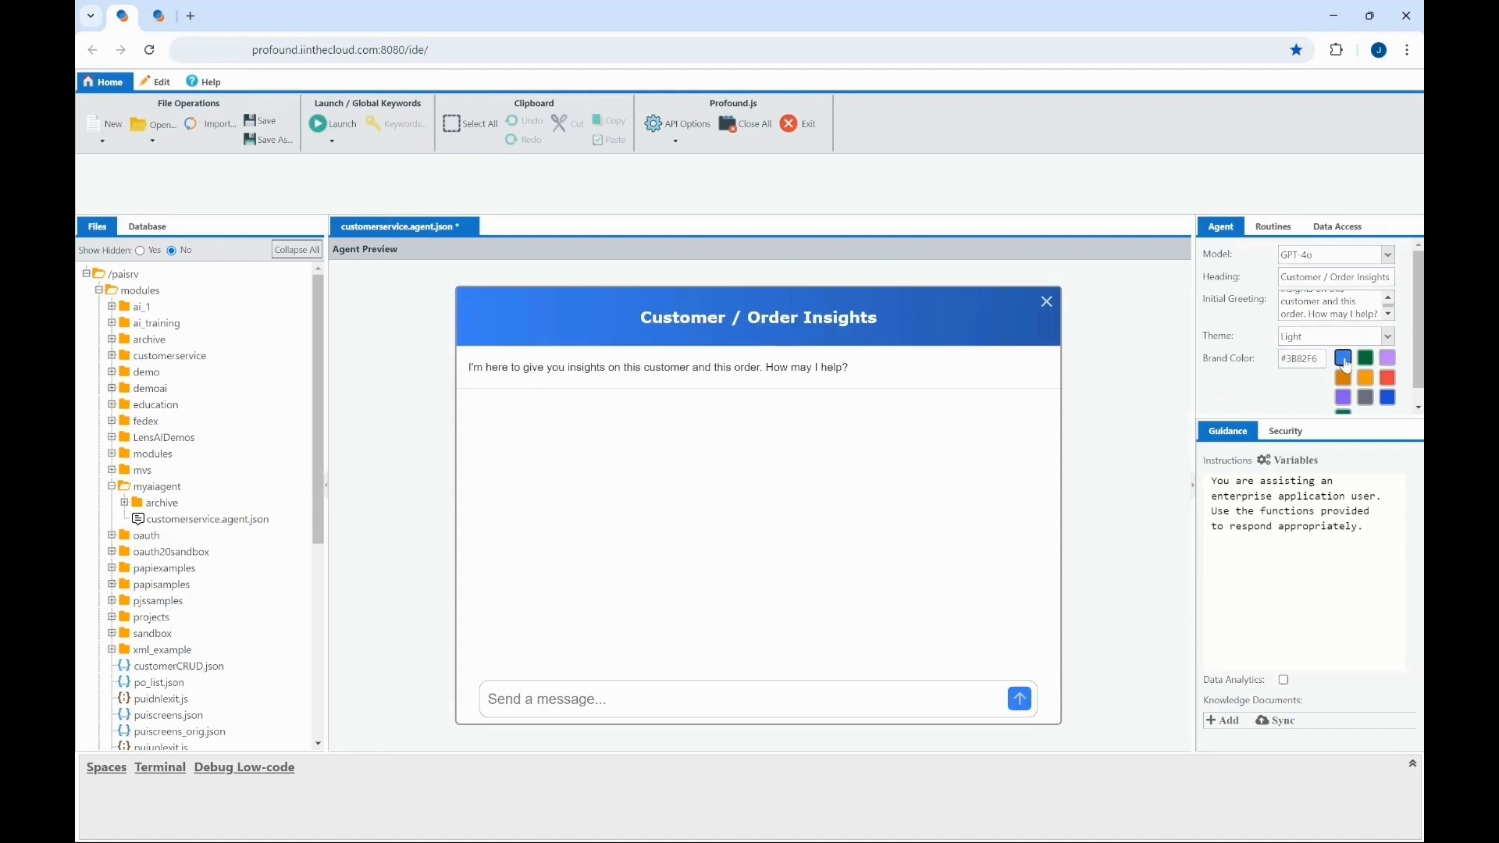
left_click(1143, 425)
left_click(1161, 429)
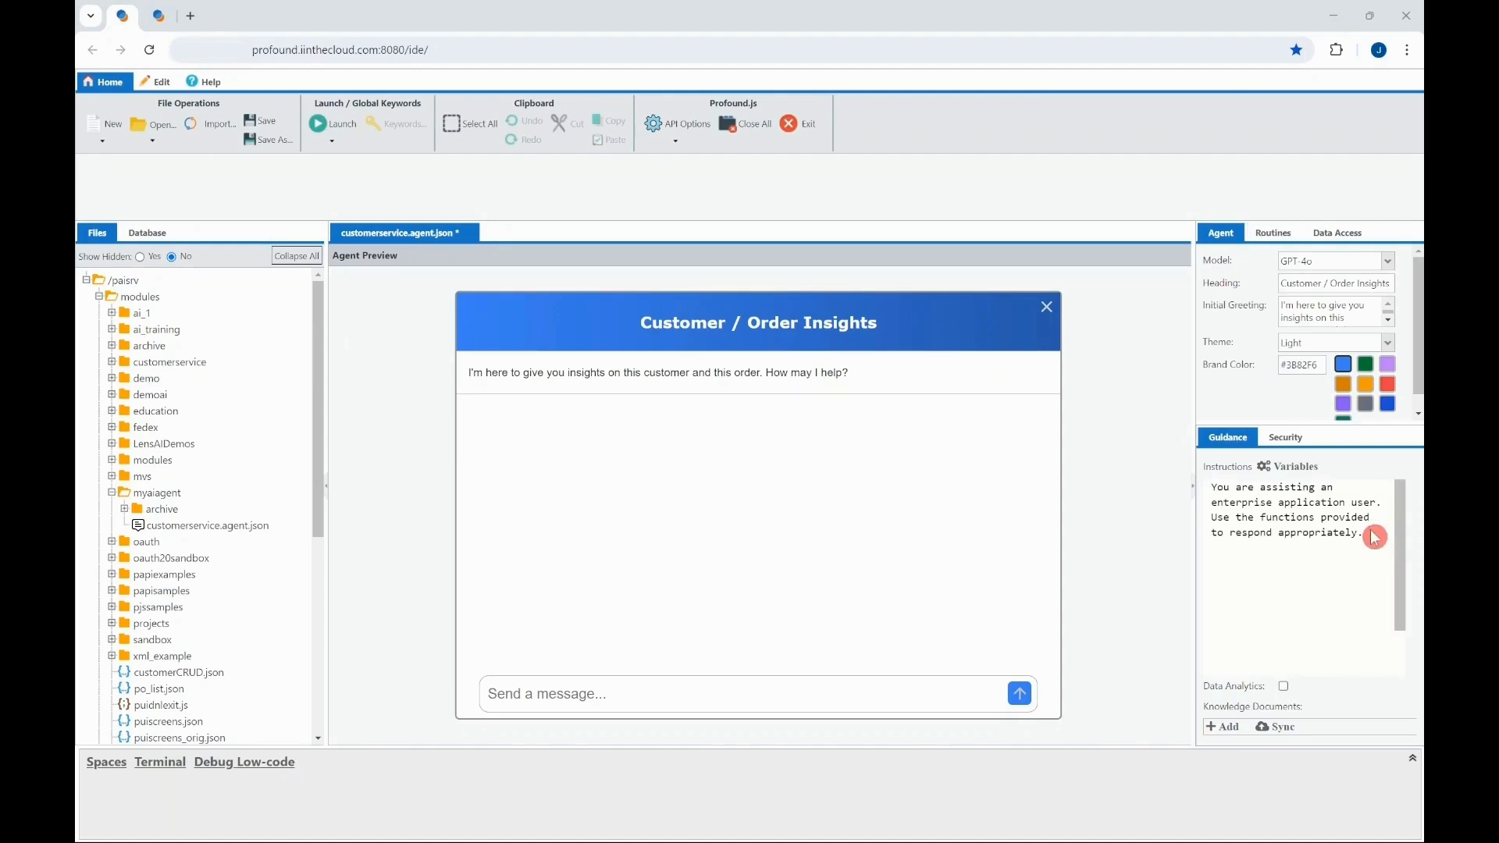
Replace the default agent instructions with the prepared text about customer and order insights, company and product names, and question context.
left_click_drag(1375, 538, 1196, 492)
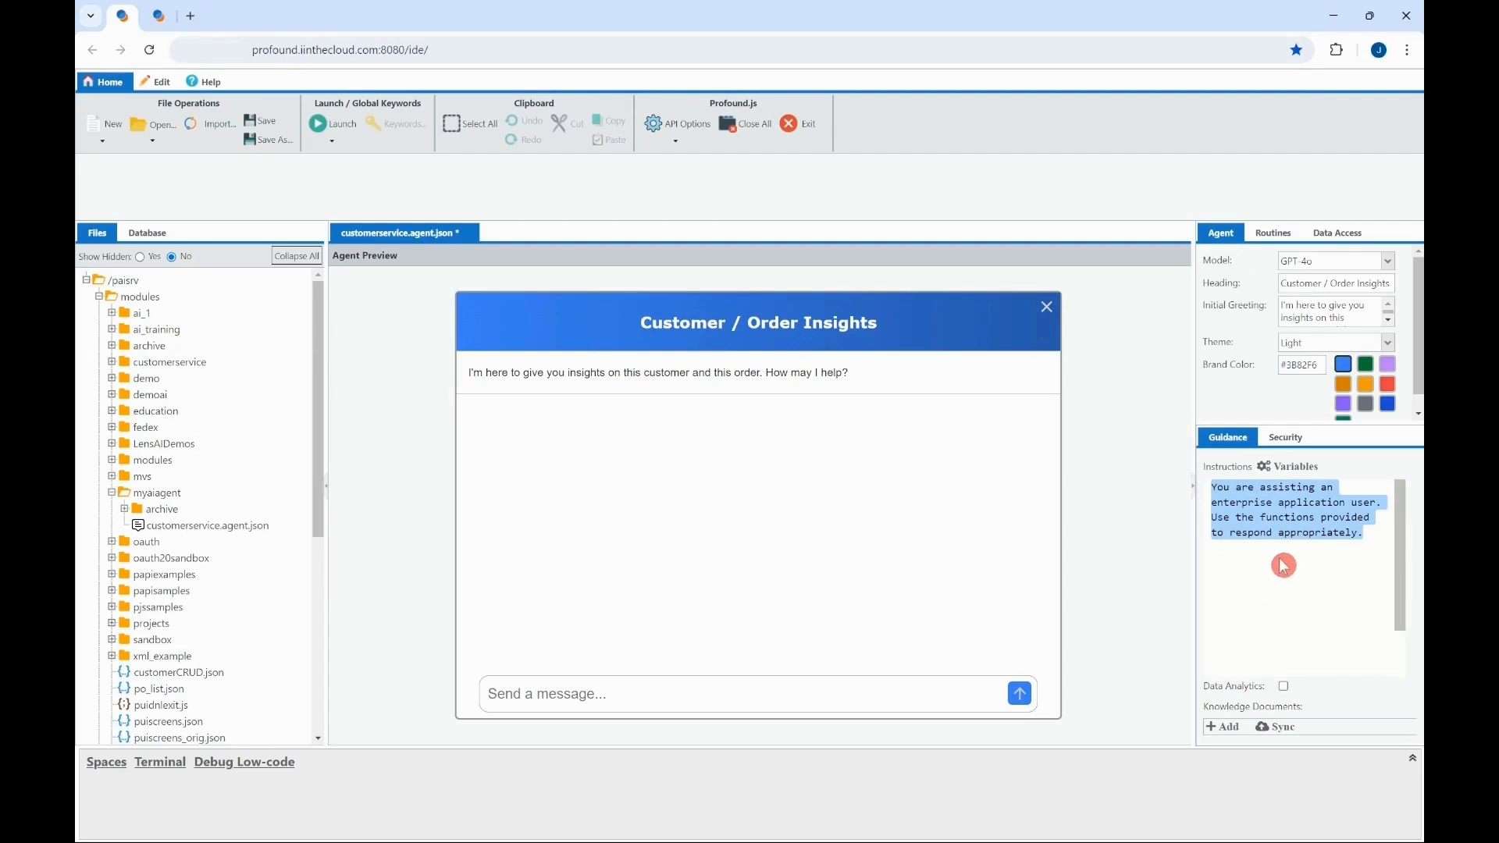
key("ctrl+v")
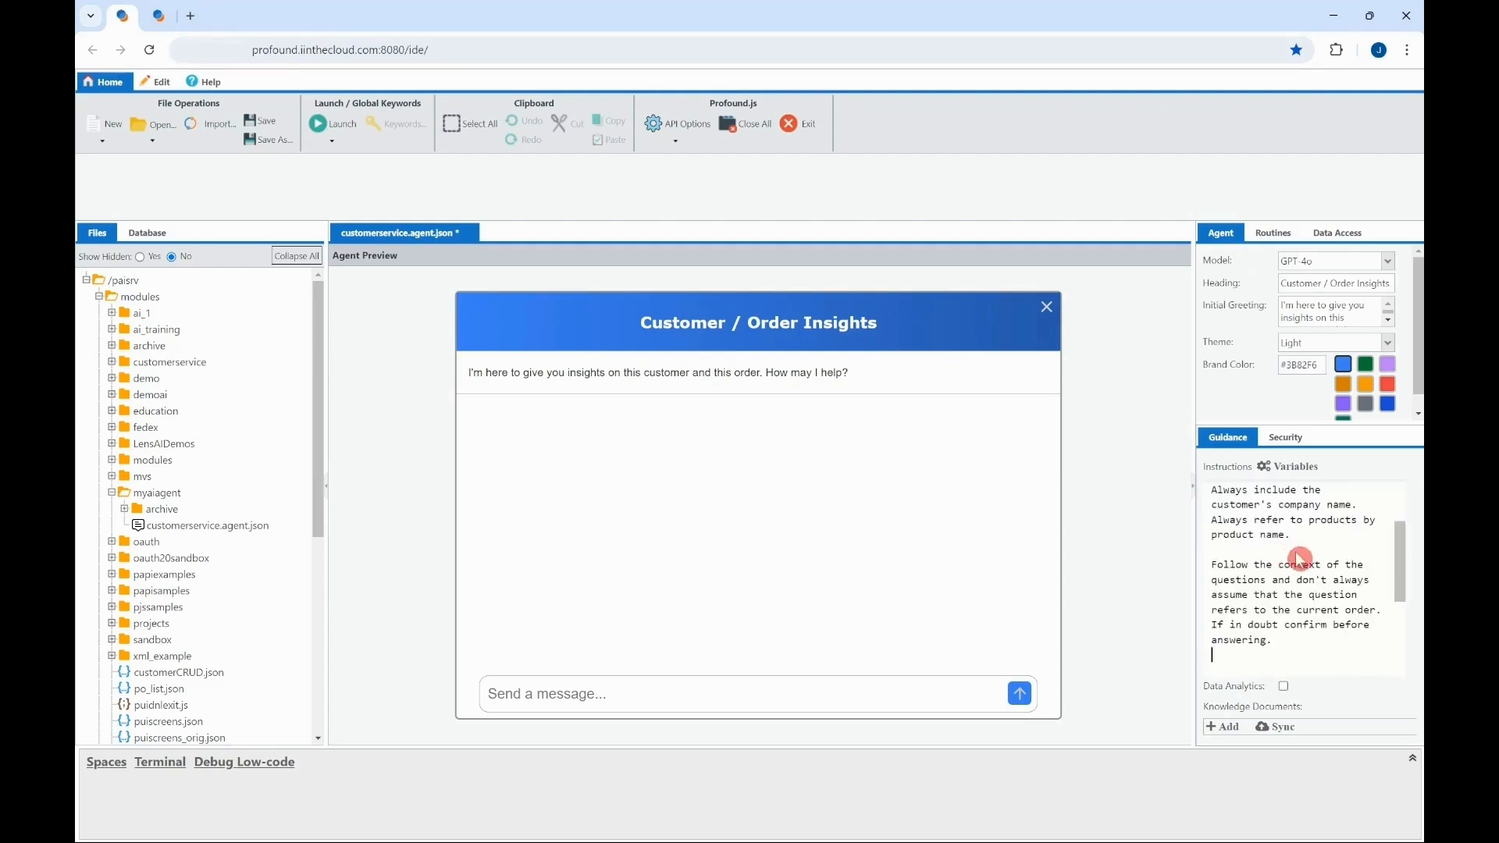
scroll(1331, 556, "up", 3)
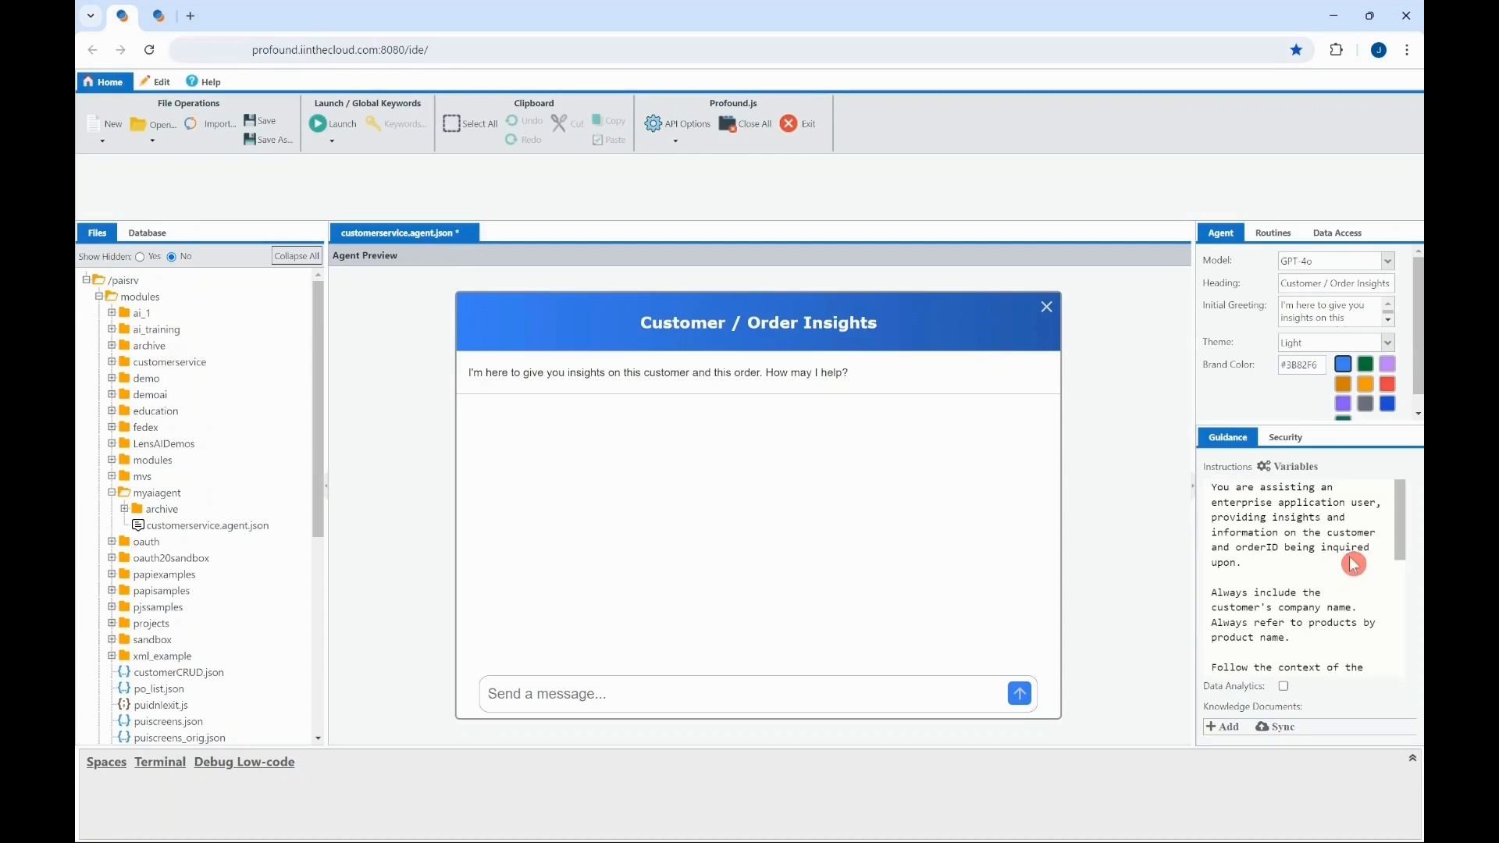
scroll(1354, 564, "down", 2)
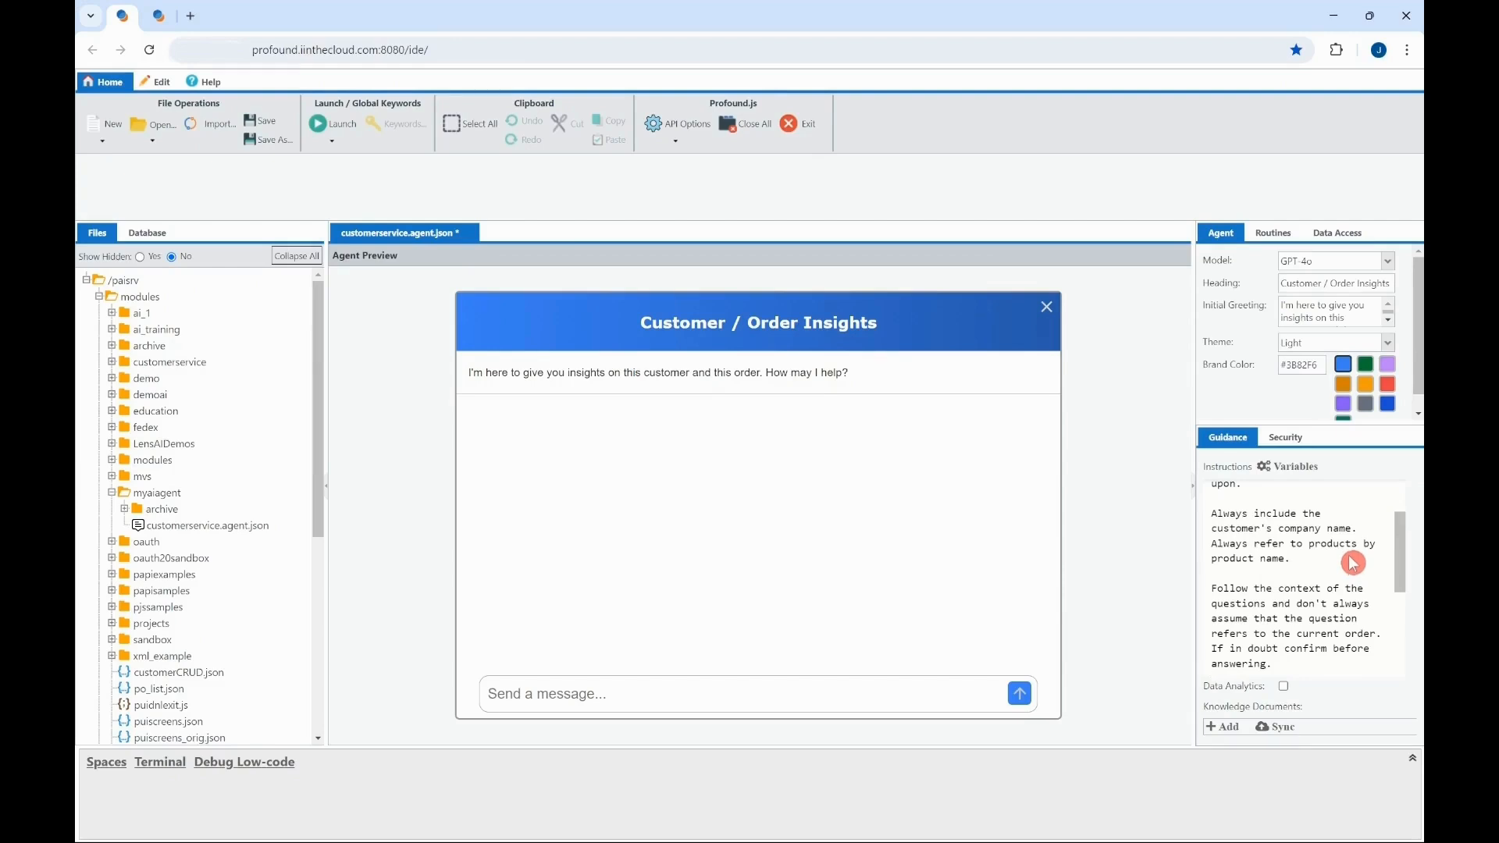
Append instructions giving the IDs as ${customerID} and ${orderID} and allowing insights on the customer, all its orders, or even all customers.
scroll(1355, 564, "down", 2)
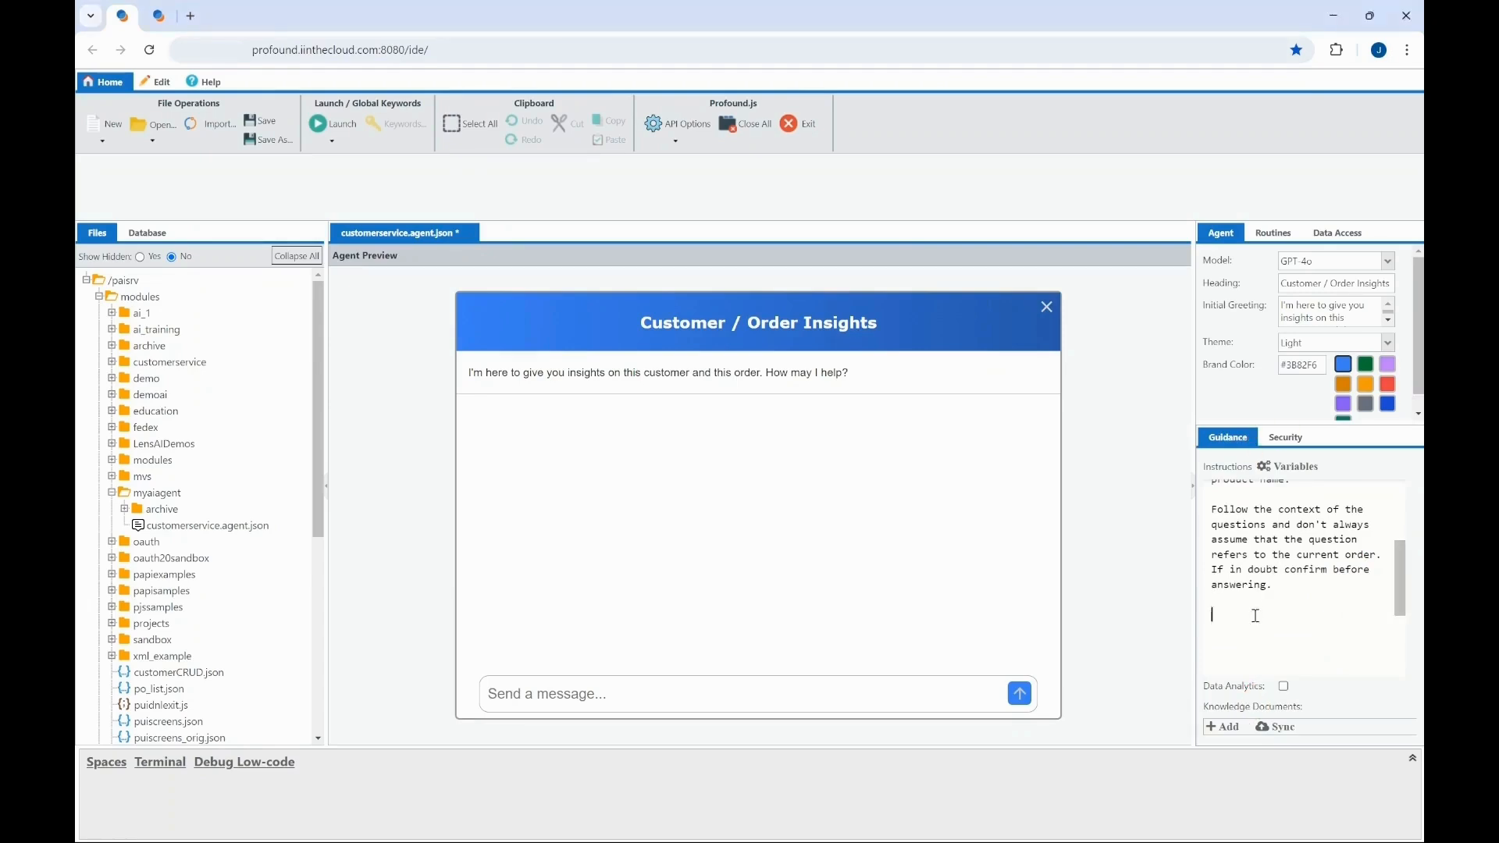
type("The customerID is ${customerID} and orderID is ${orderID}. You may be asked to give insights on the customer and all its orders, or even all customers.")
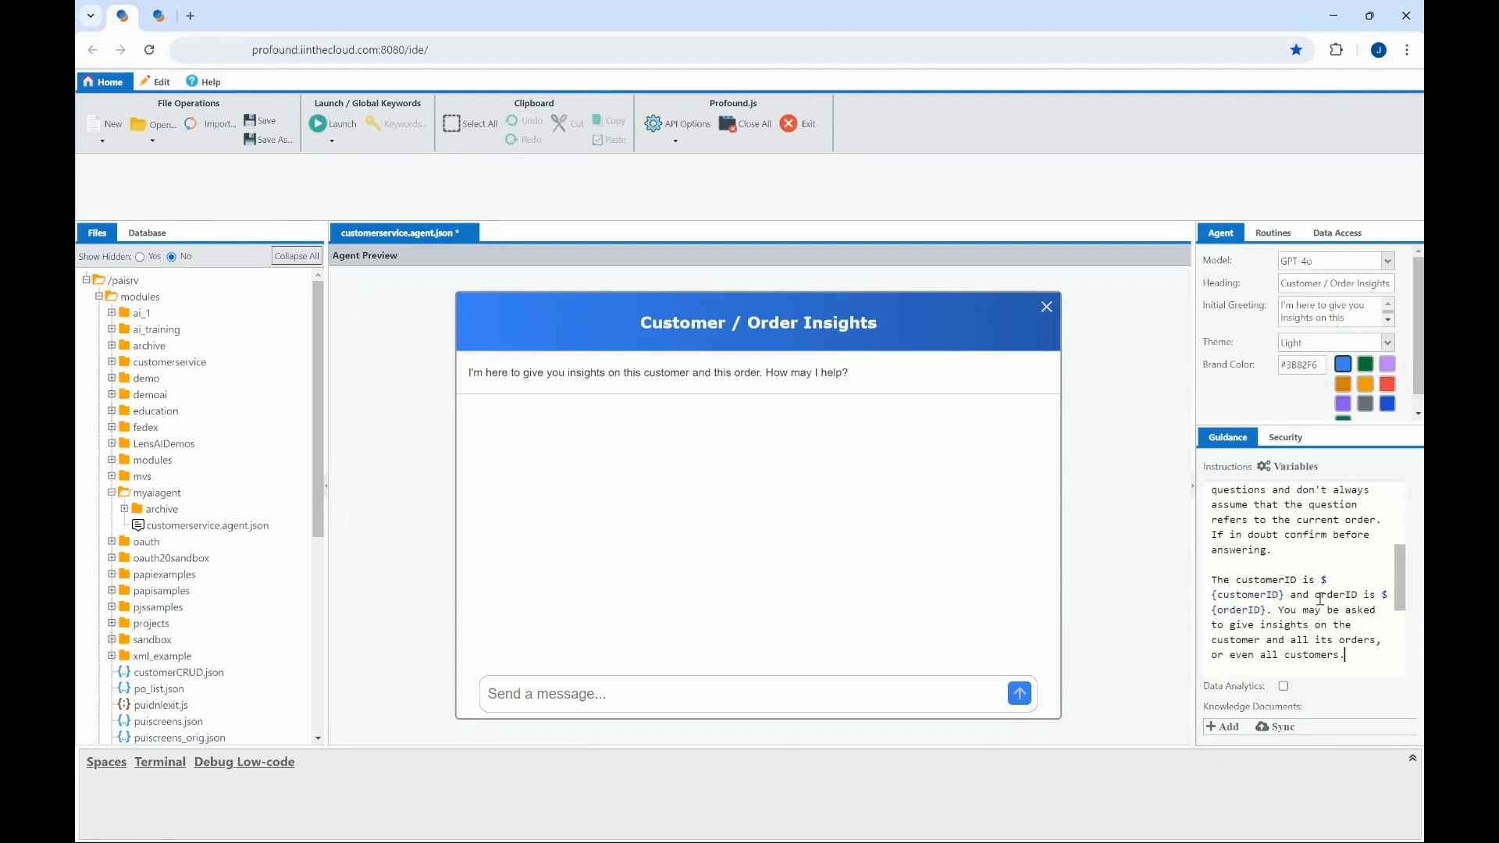
scroll(1332, 538, "down", 1)
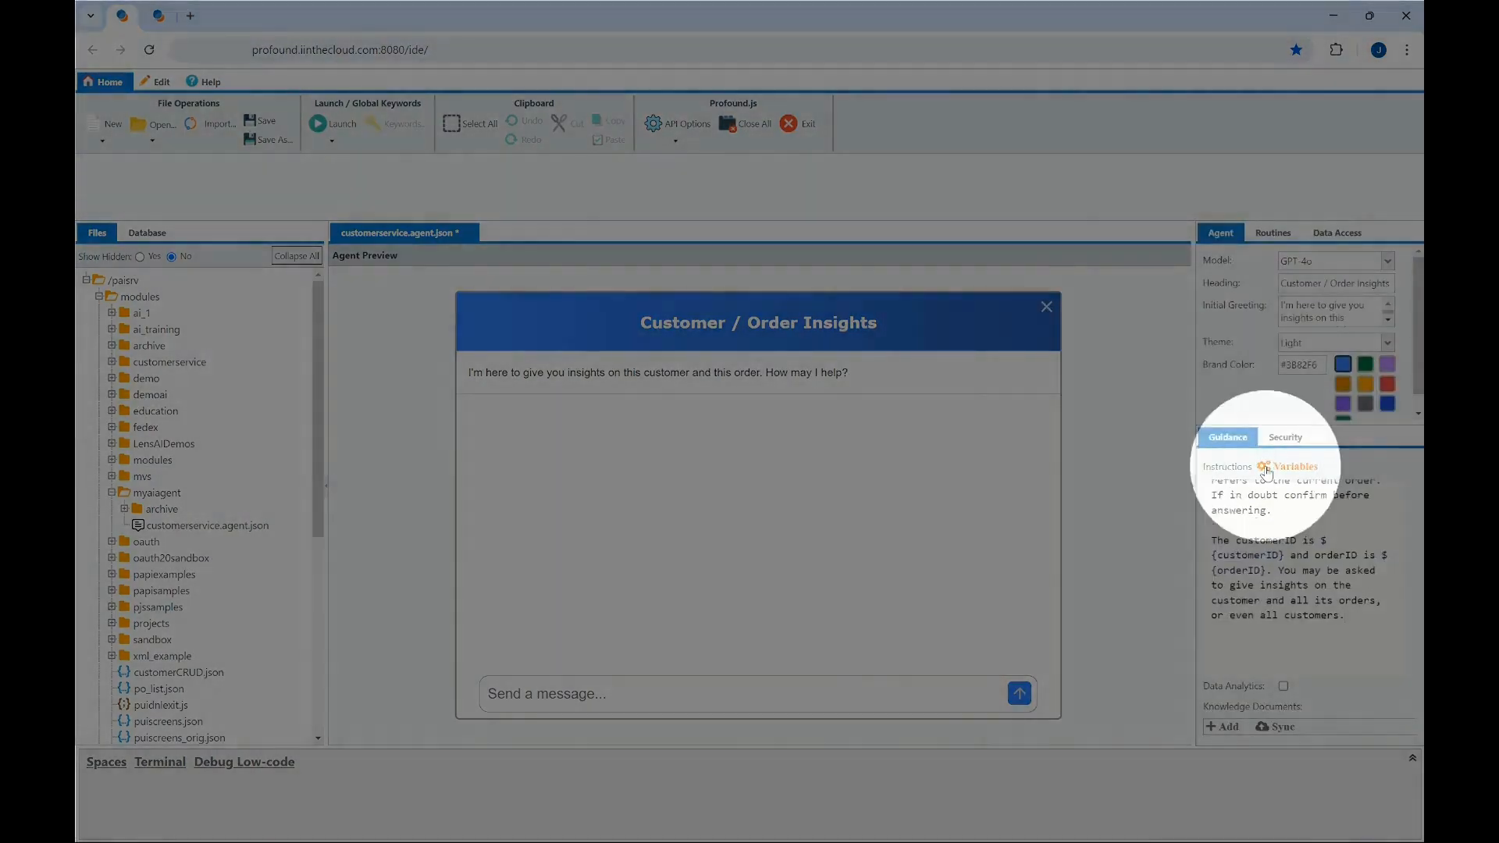
Add an instruction variable named orderID with a sample order number.
left_click(1269, 473)
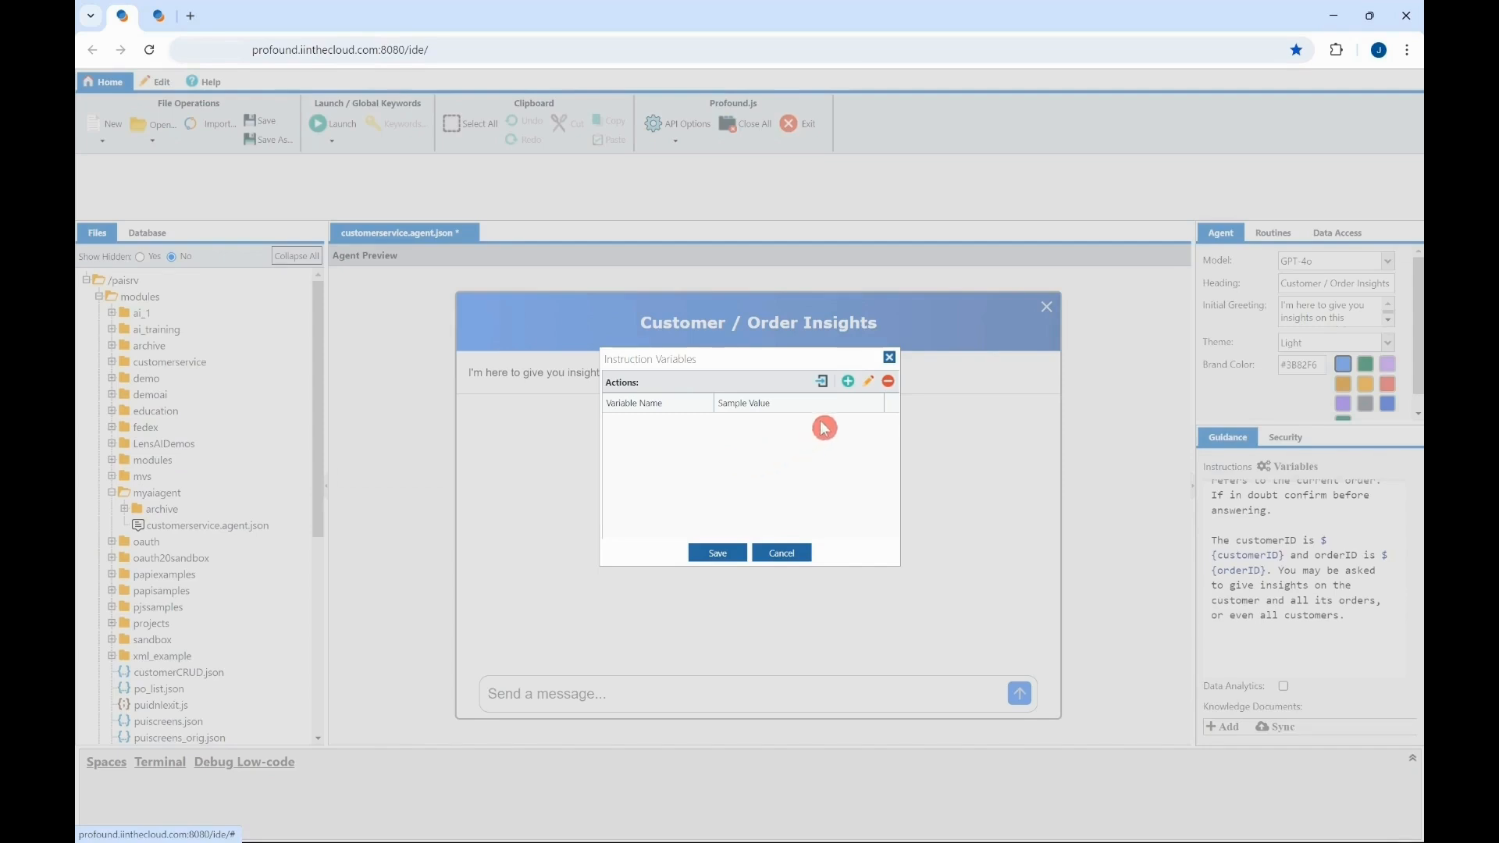
left_click(848, 383)
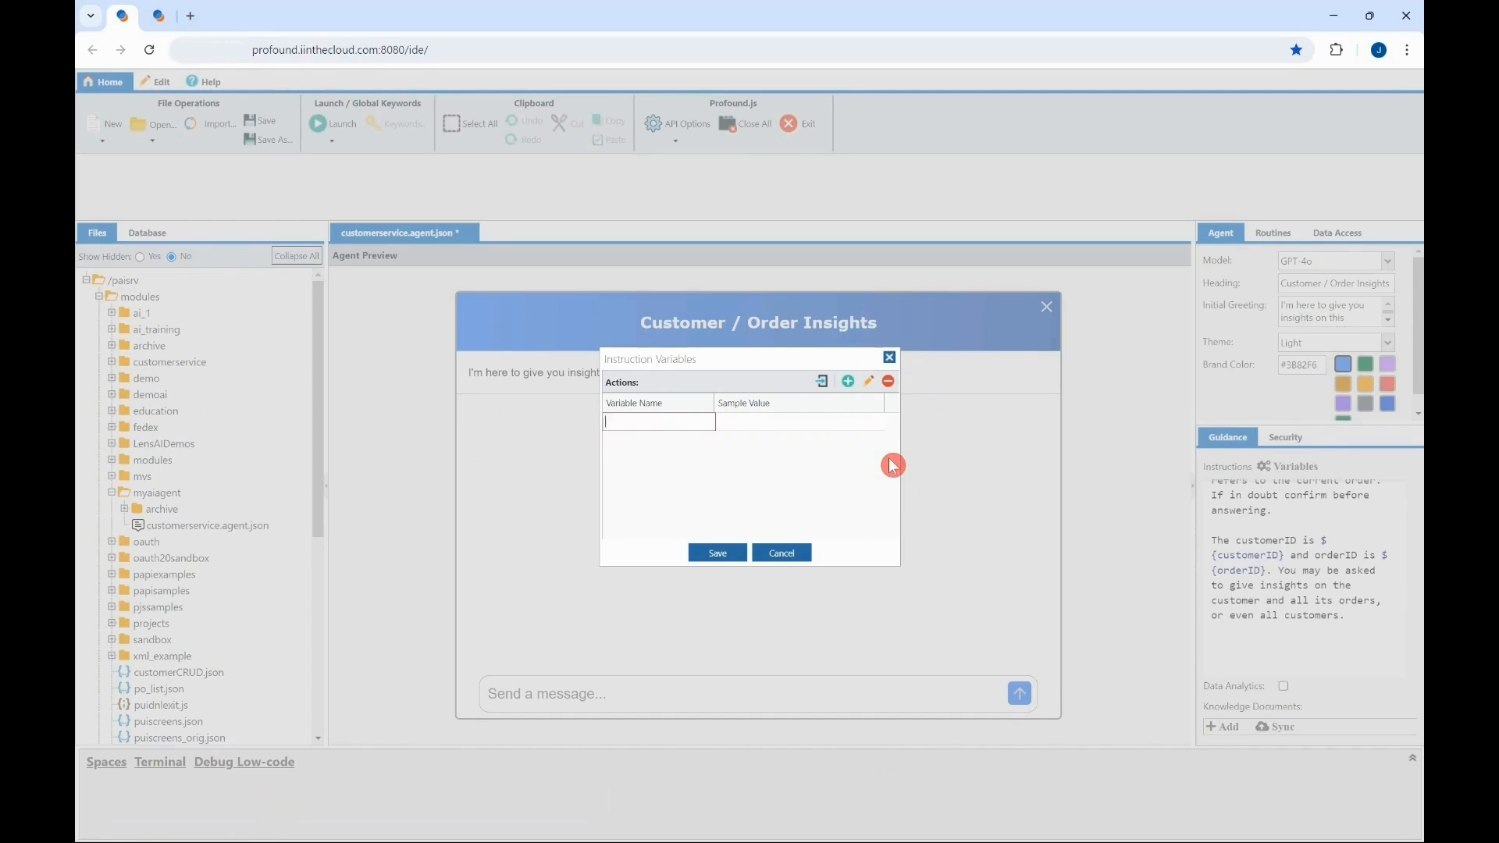
type("orderID")
key("Tab")
type("10398")
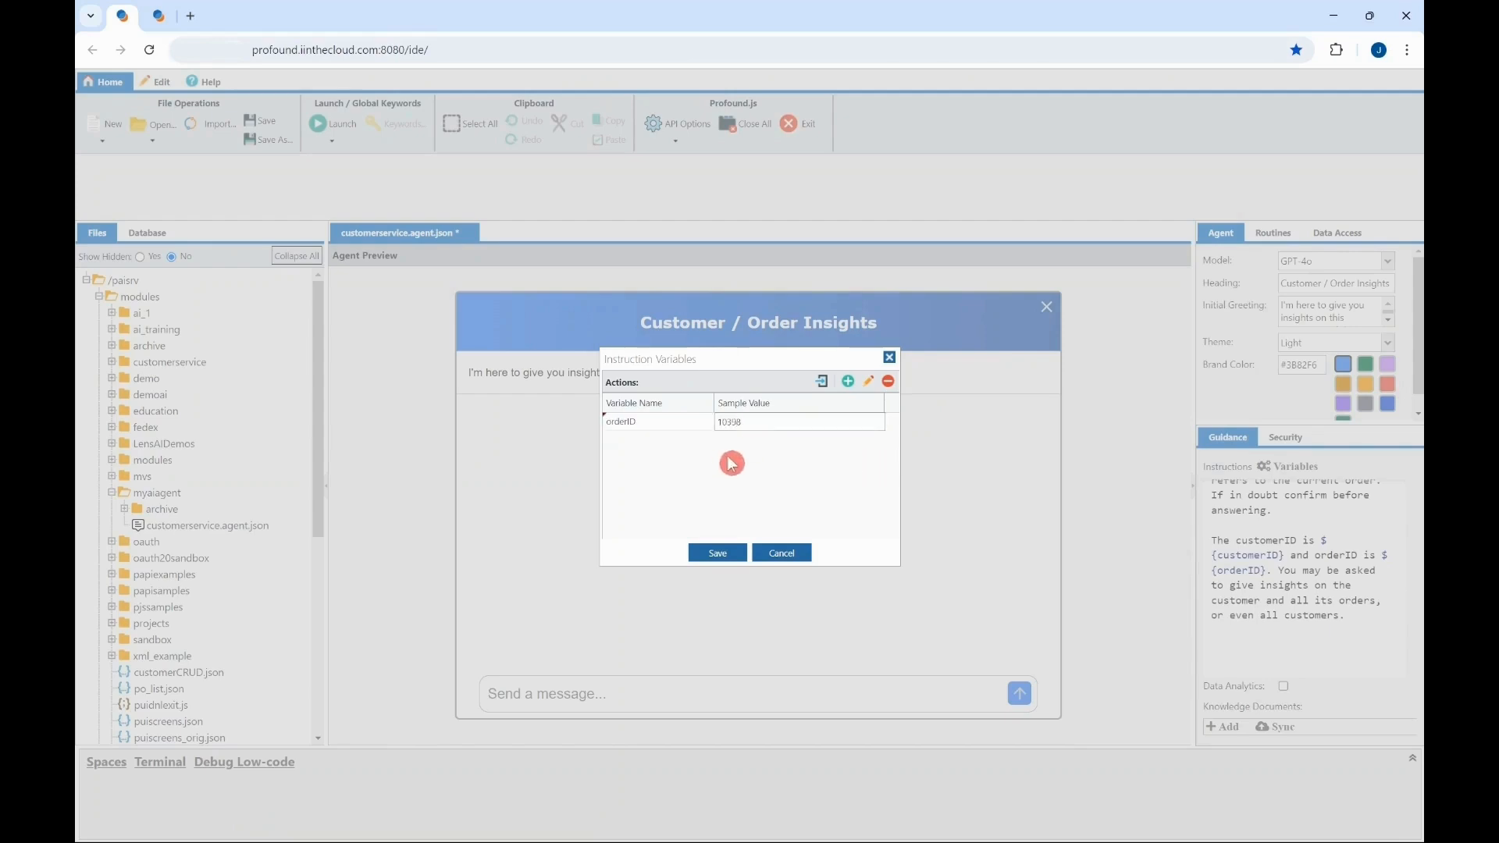
Add a second instruction variable named customerID with a sample customer code and save the variables.
left_click(848, 381)
type("custome")
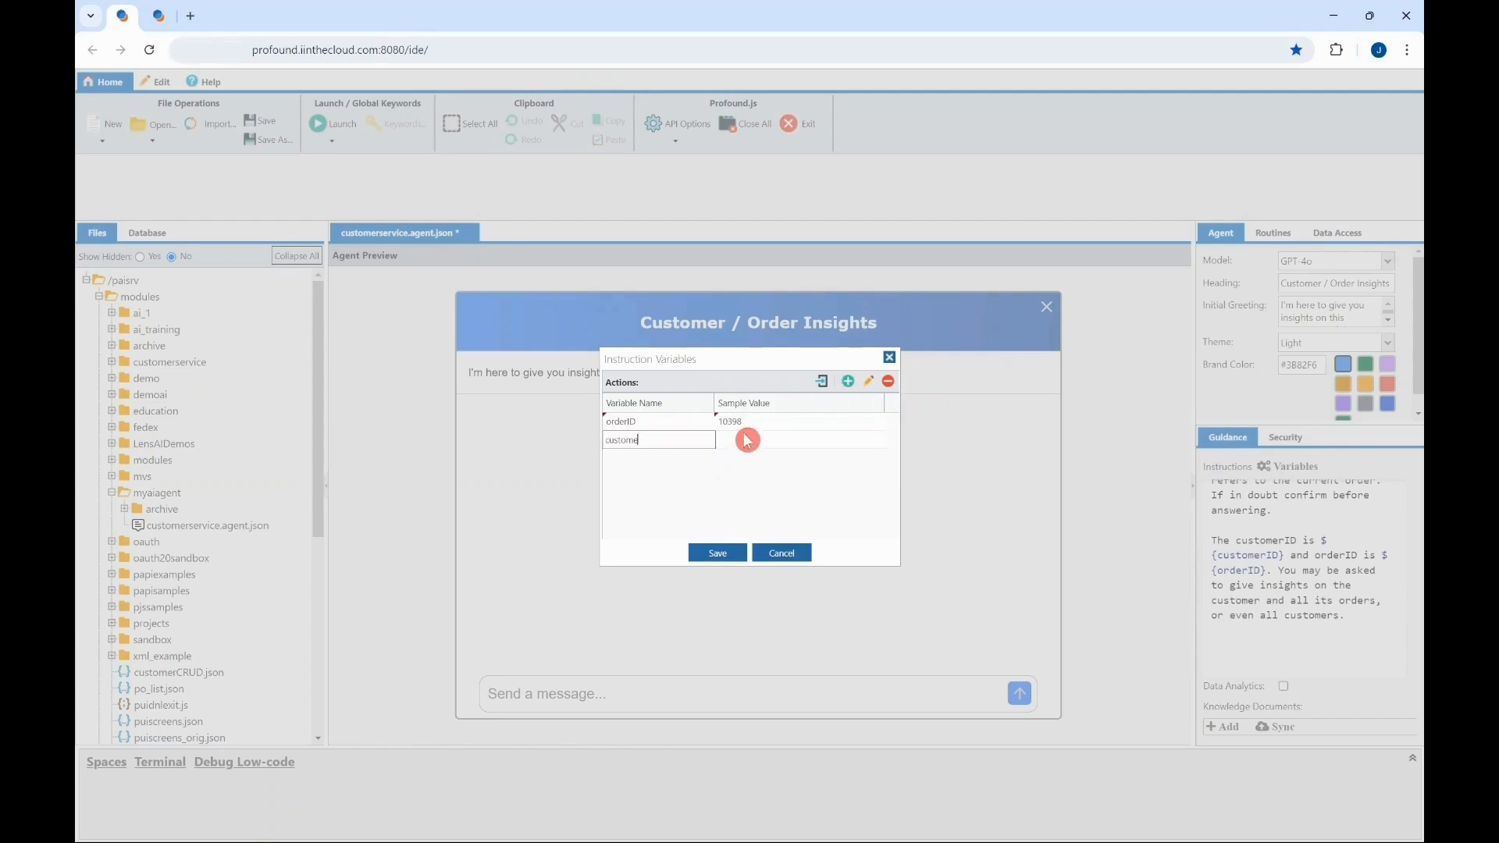
type("rID")
left_click(747, 439)
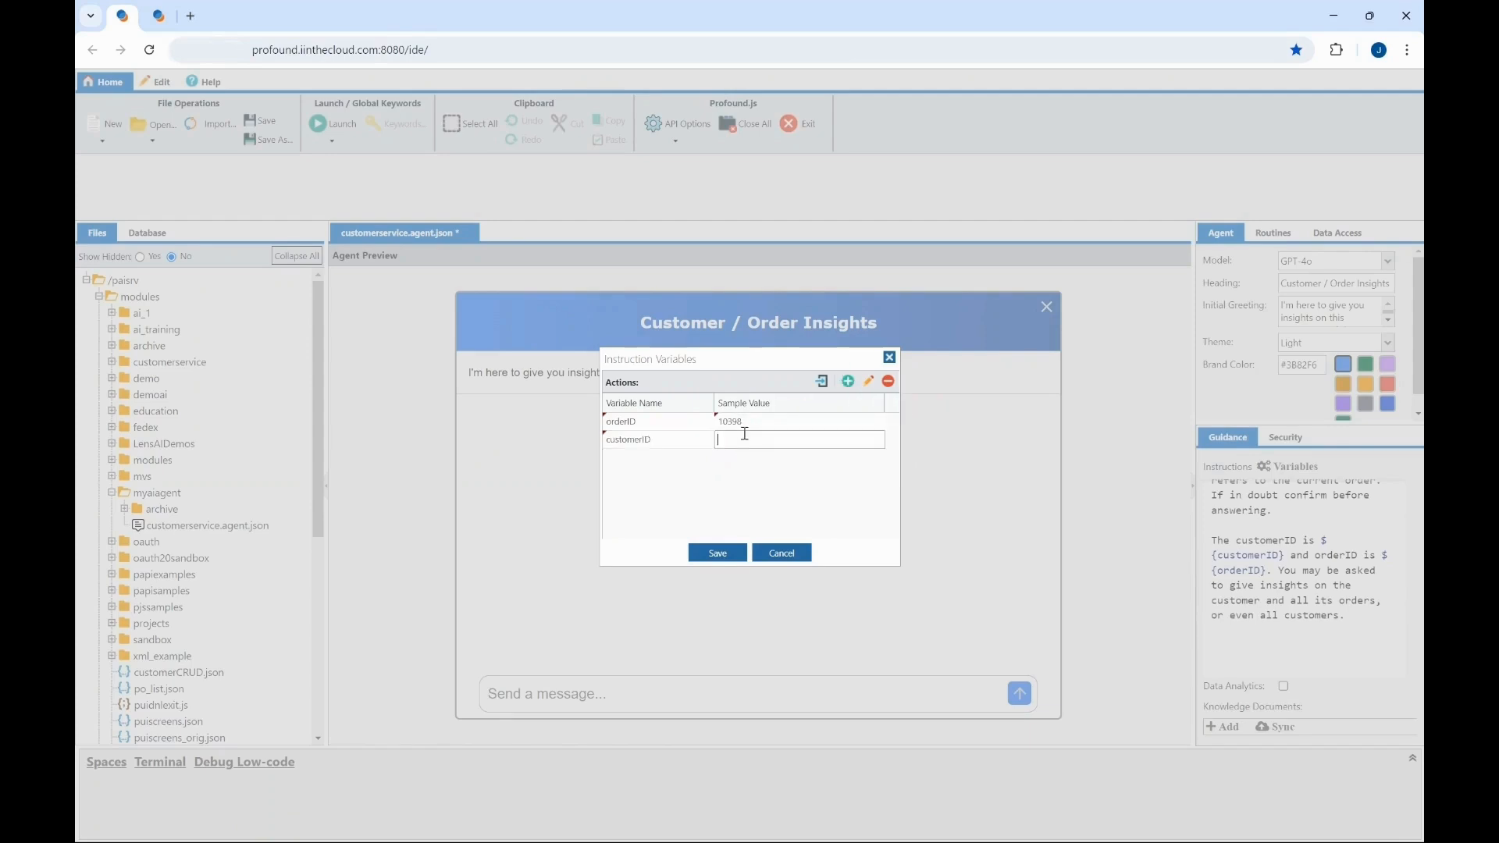
type("SAVEA")
left_click(717, 553)
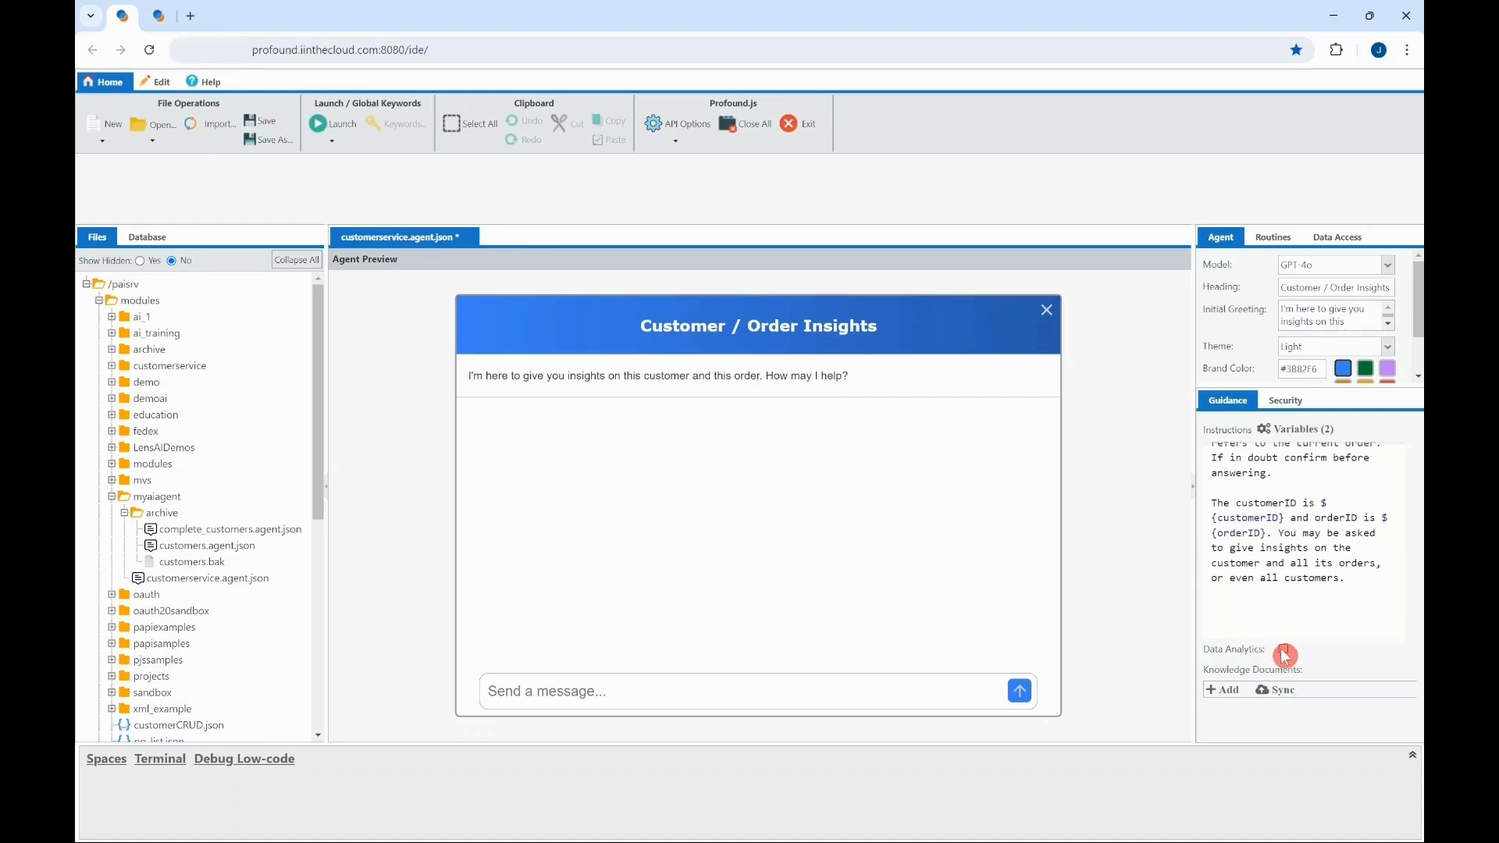
Enable data analytics for the agent and add the Orders table from the MSSQL connection's dbo schema to its data access.
left_click(1284, 649)
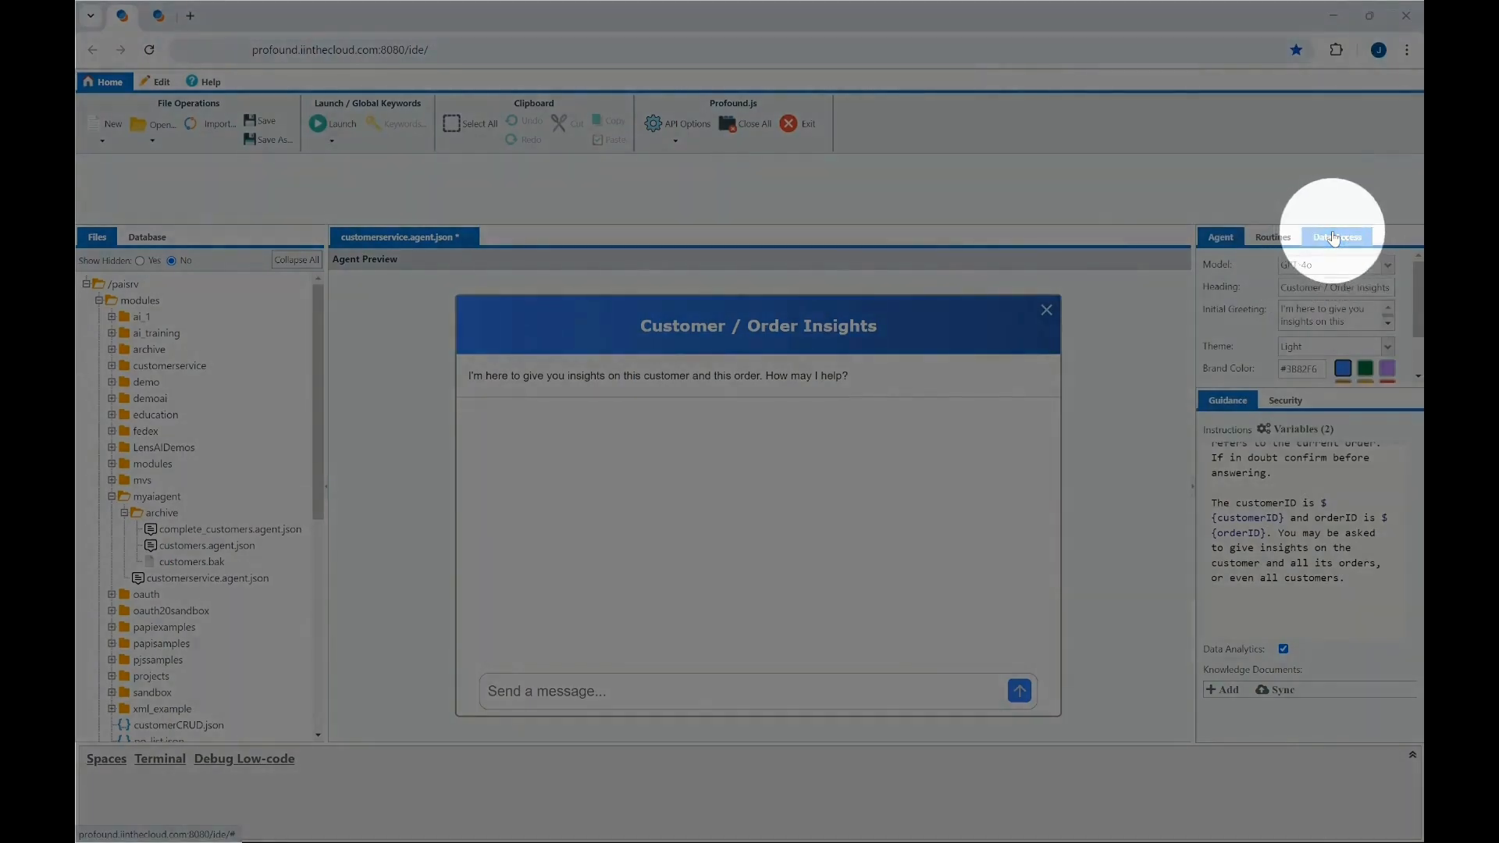
left_click(1336, 238)
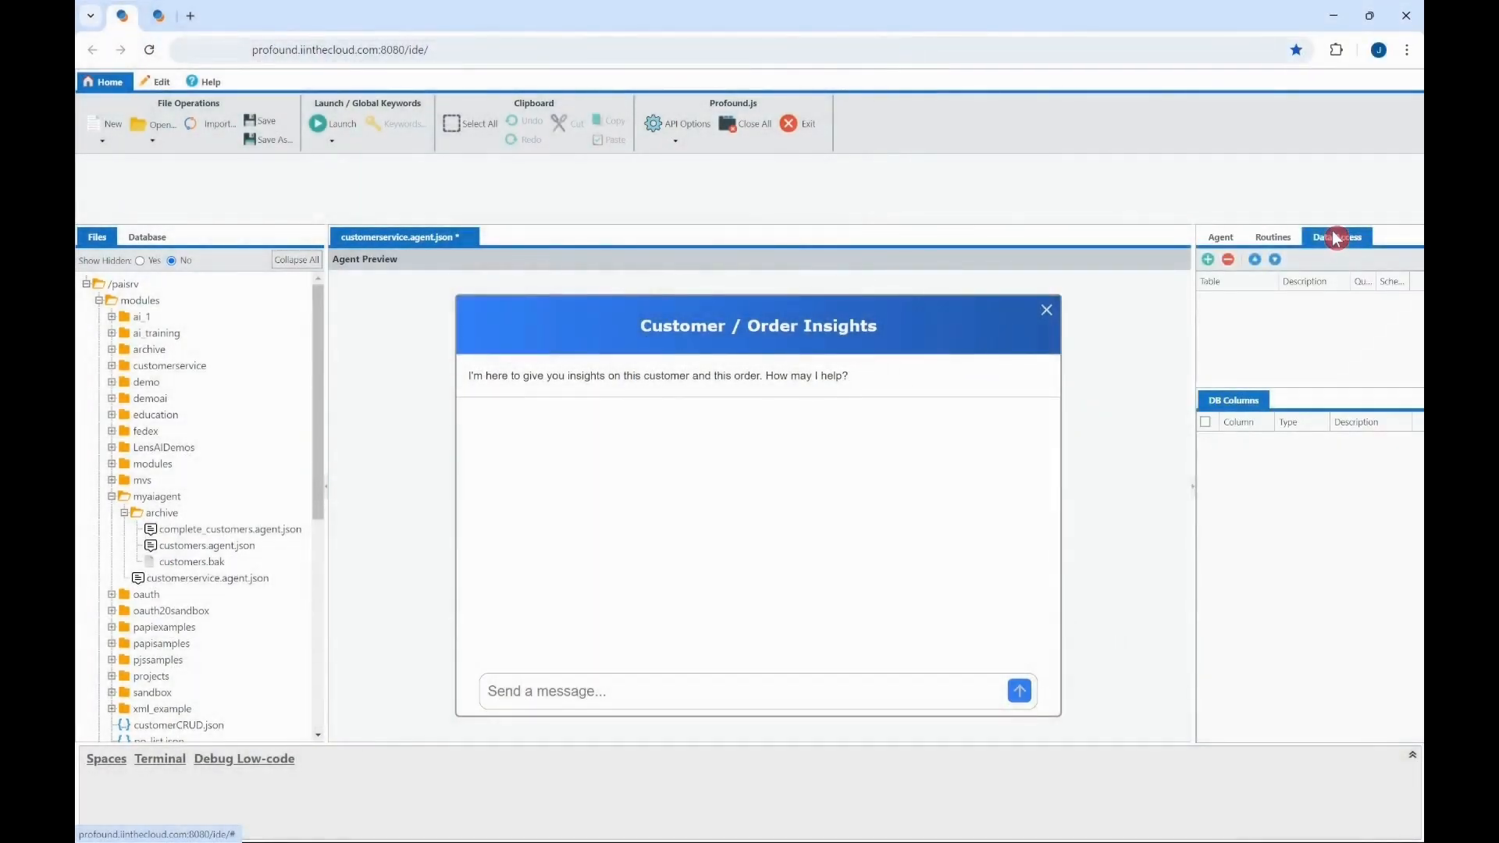
left_click(1208, 260)
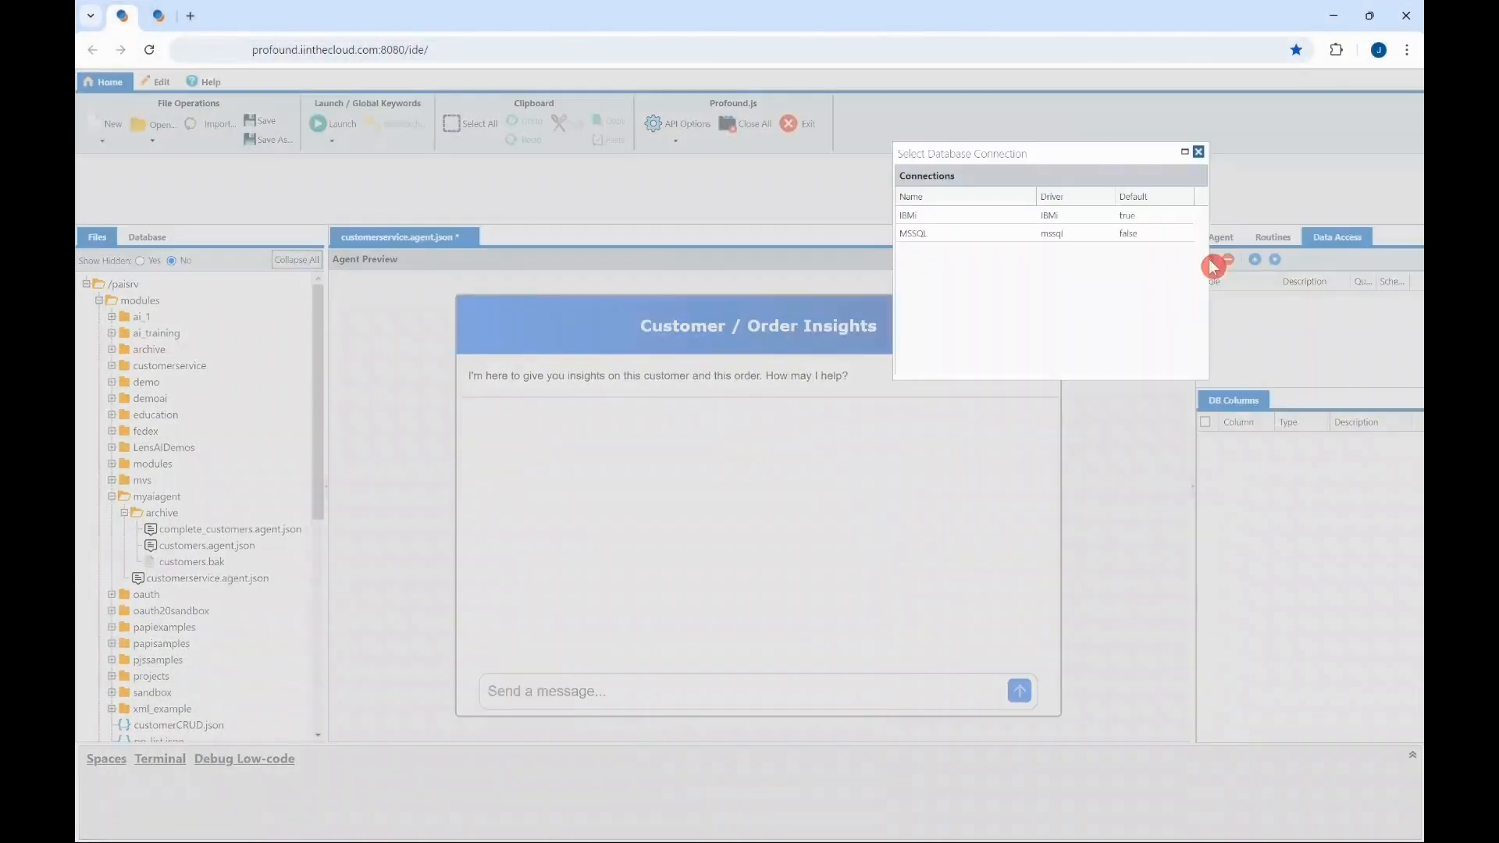
left_click(982, 246)
scroll(1070, 308, "down", 3)
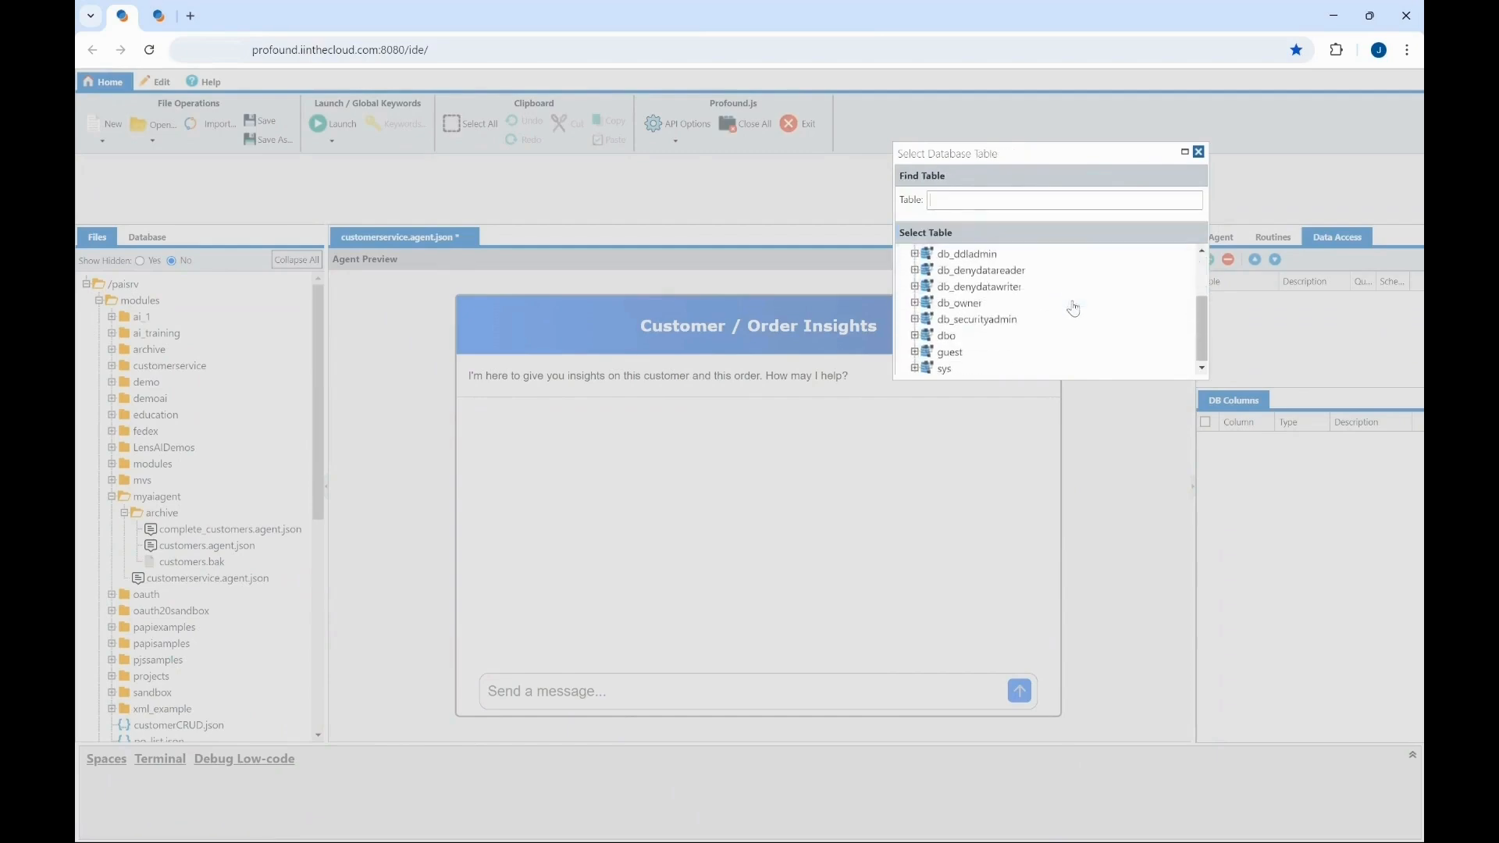
left_click(951, 335)
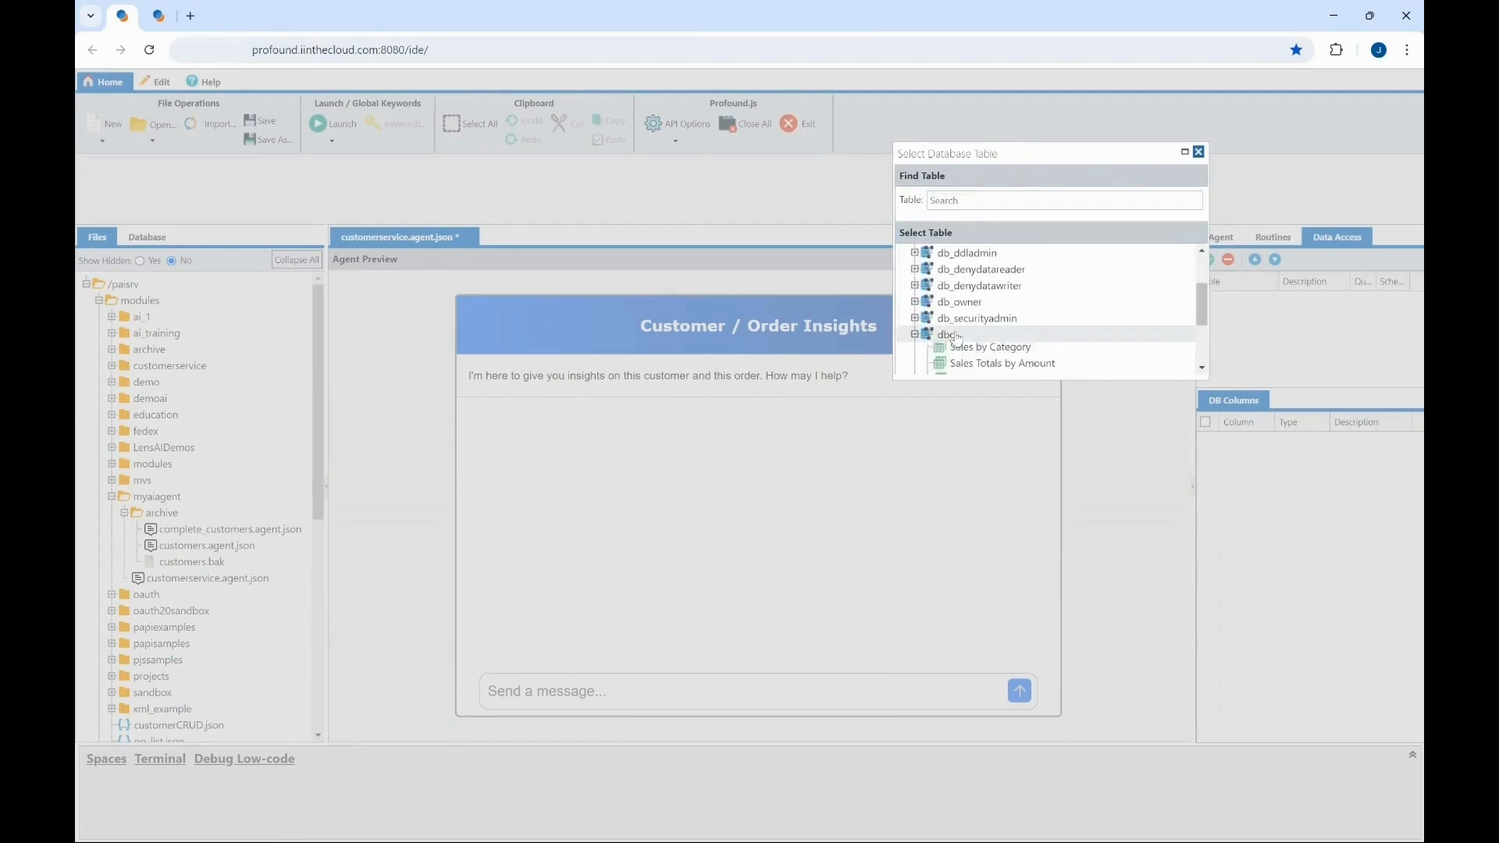
scroll(1062, 329, "down", 10)
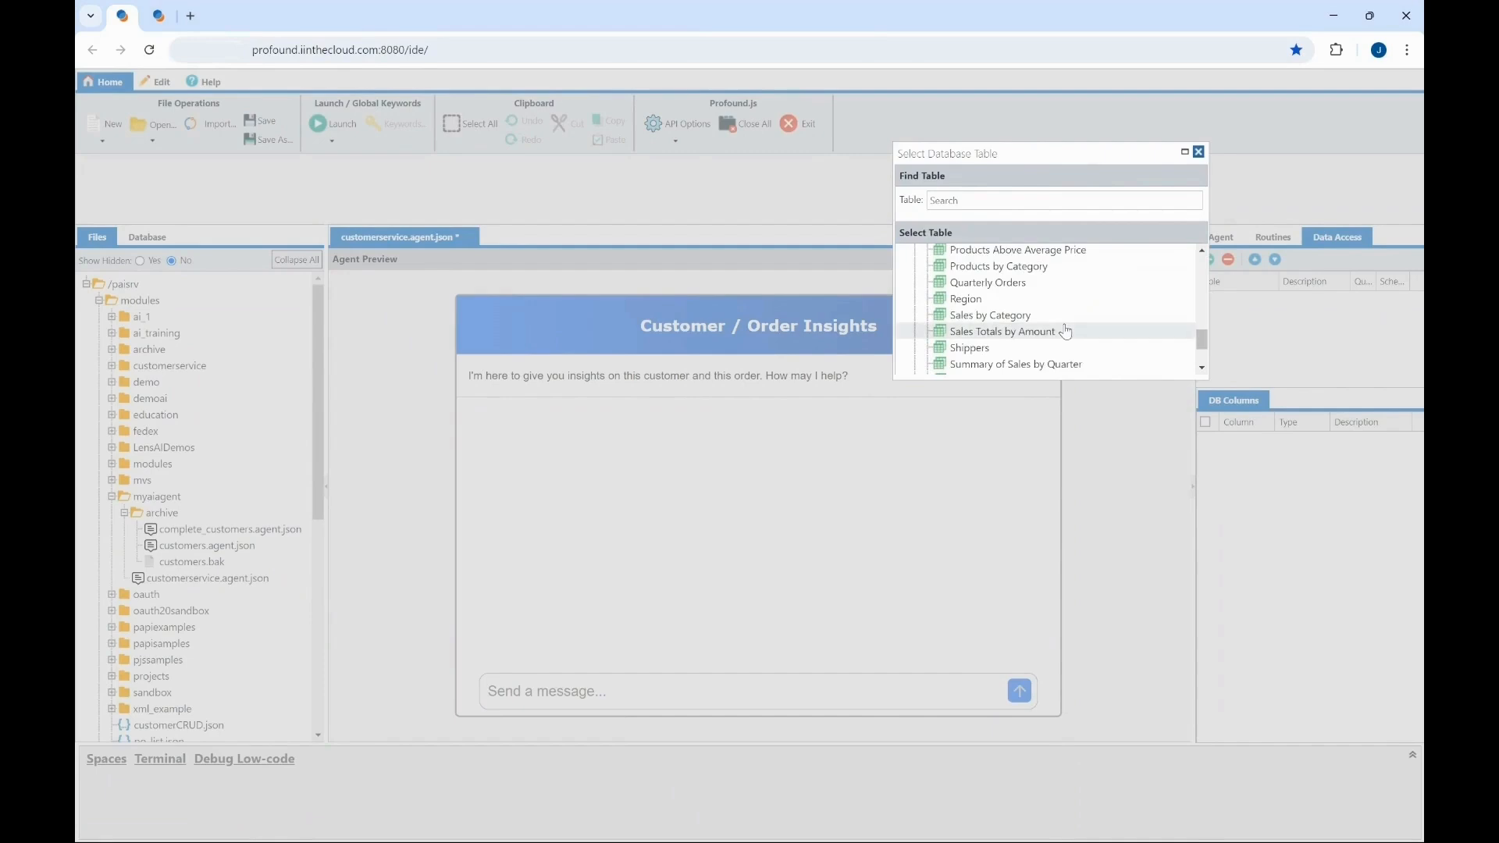
scroll(1065, 332, "up", 5)
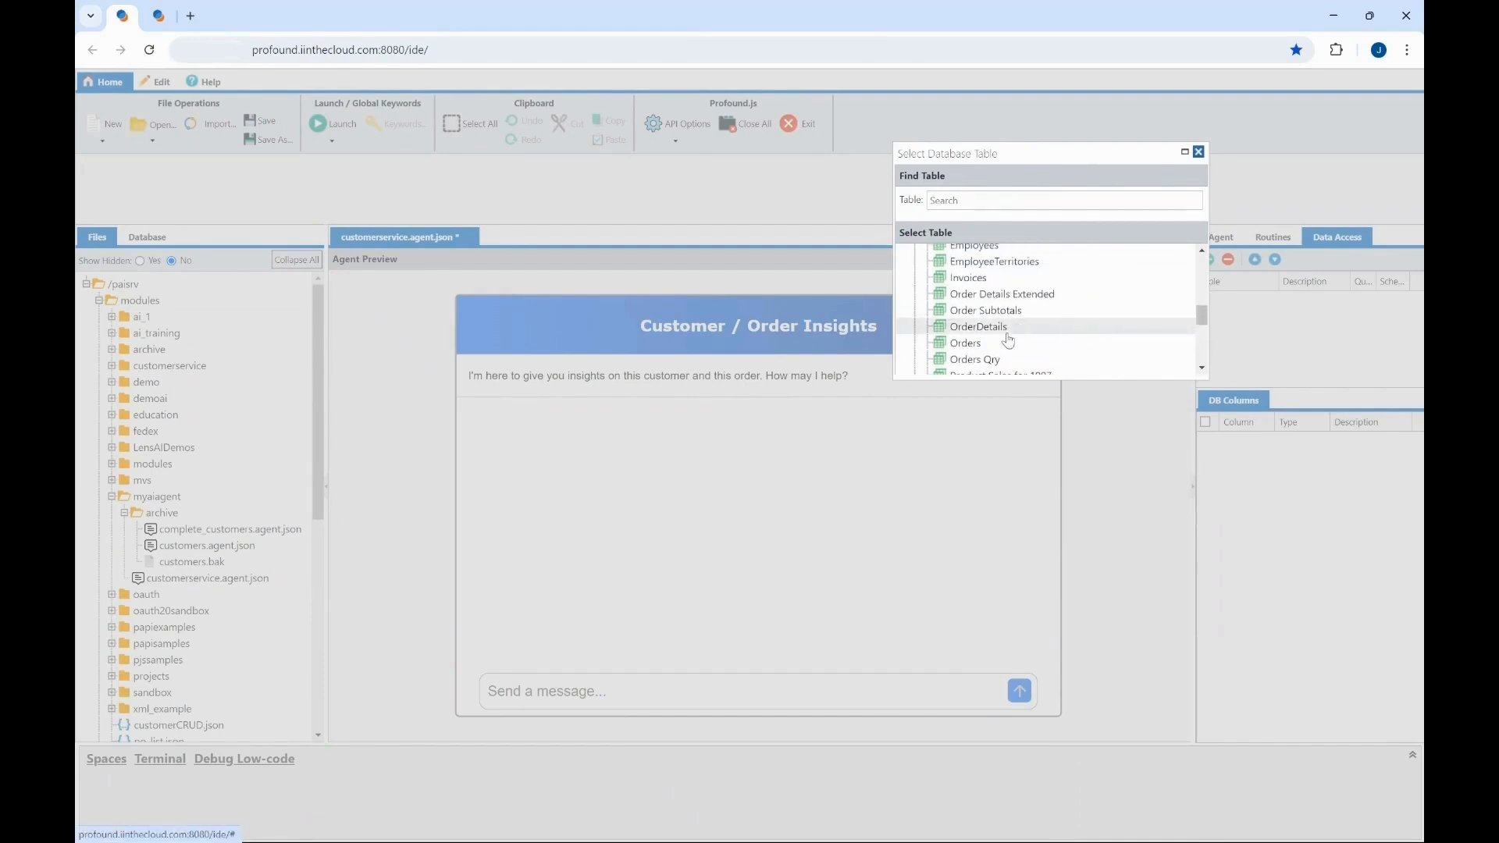
double_click(996, 344)
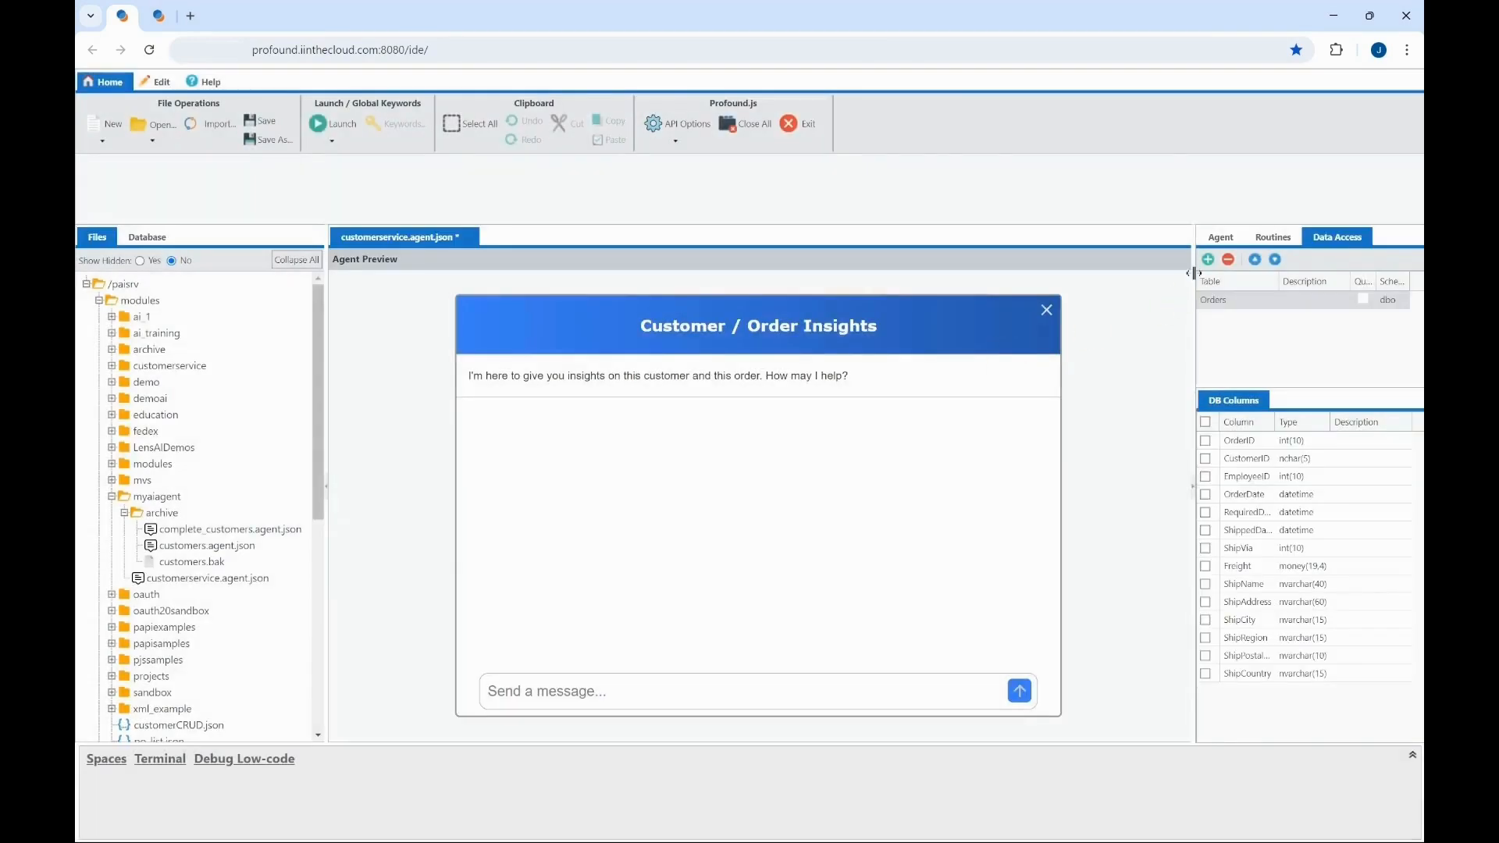
Add the OrderDetails table from the MSSQL connection's dbo schema to the agent's data access.
left_click(1208, 260)
left_click(997, 238)
left_click(937, 238)
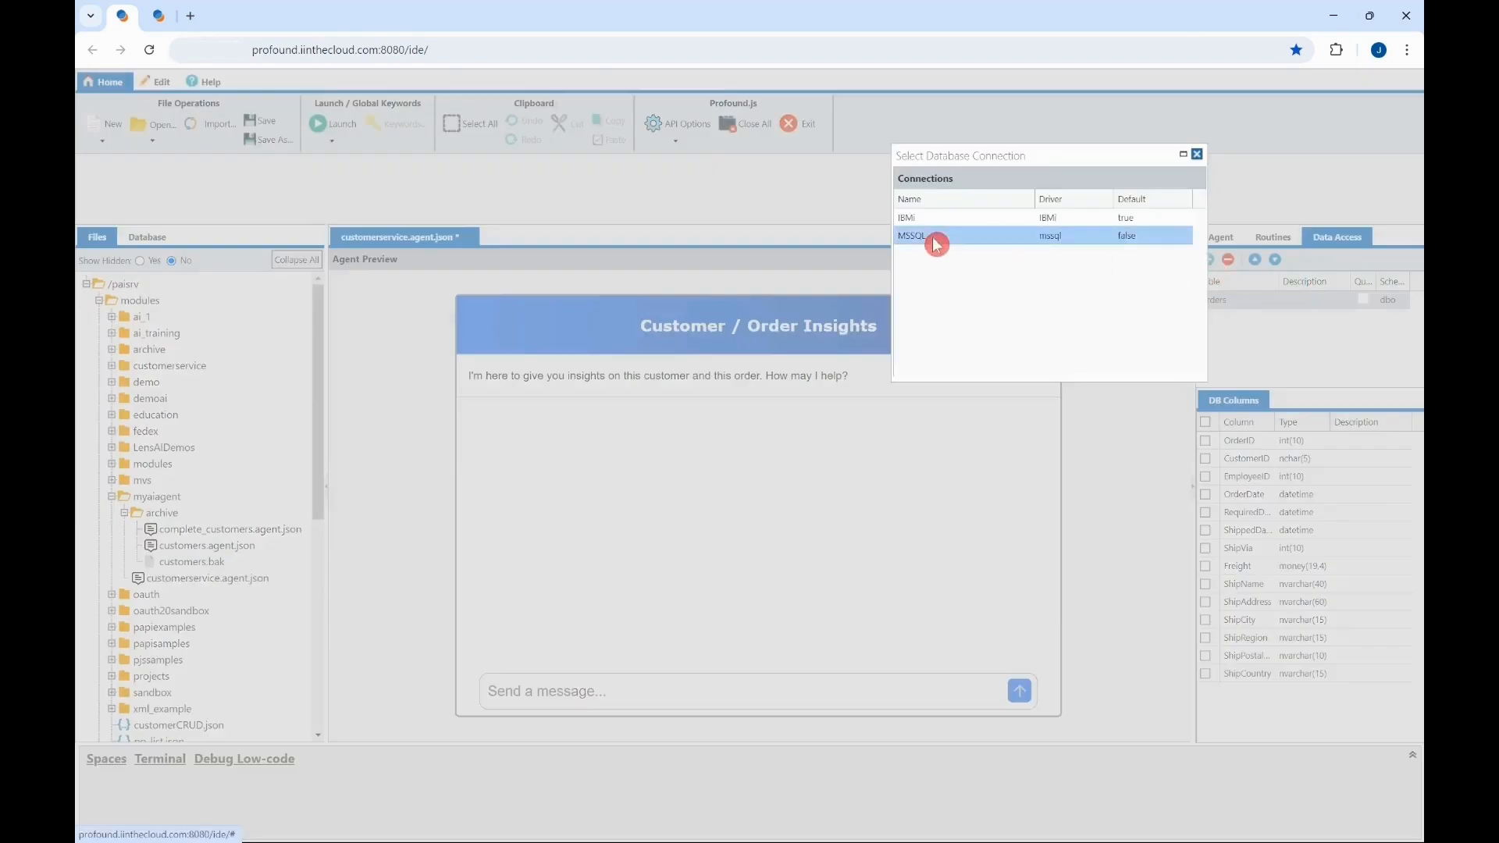
scroll(925, 312, "down", 3)
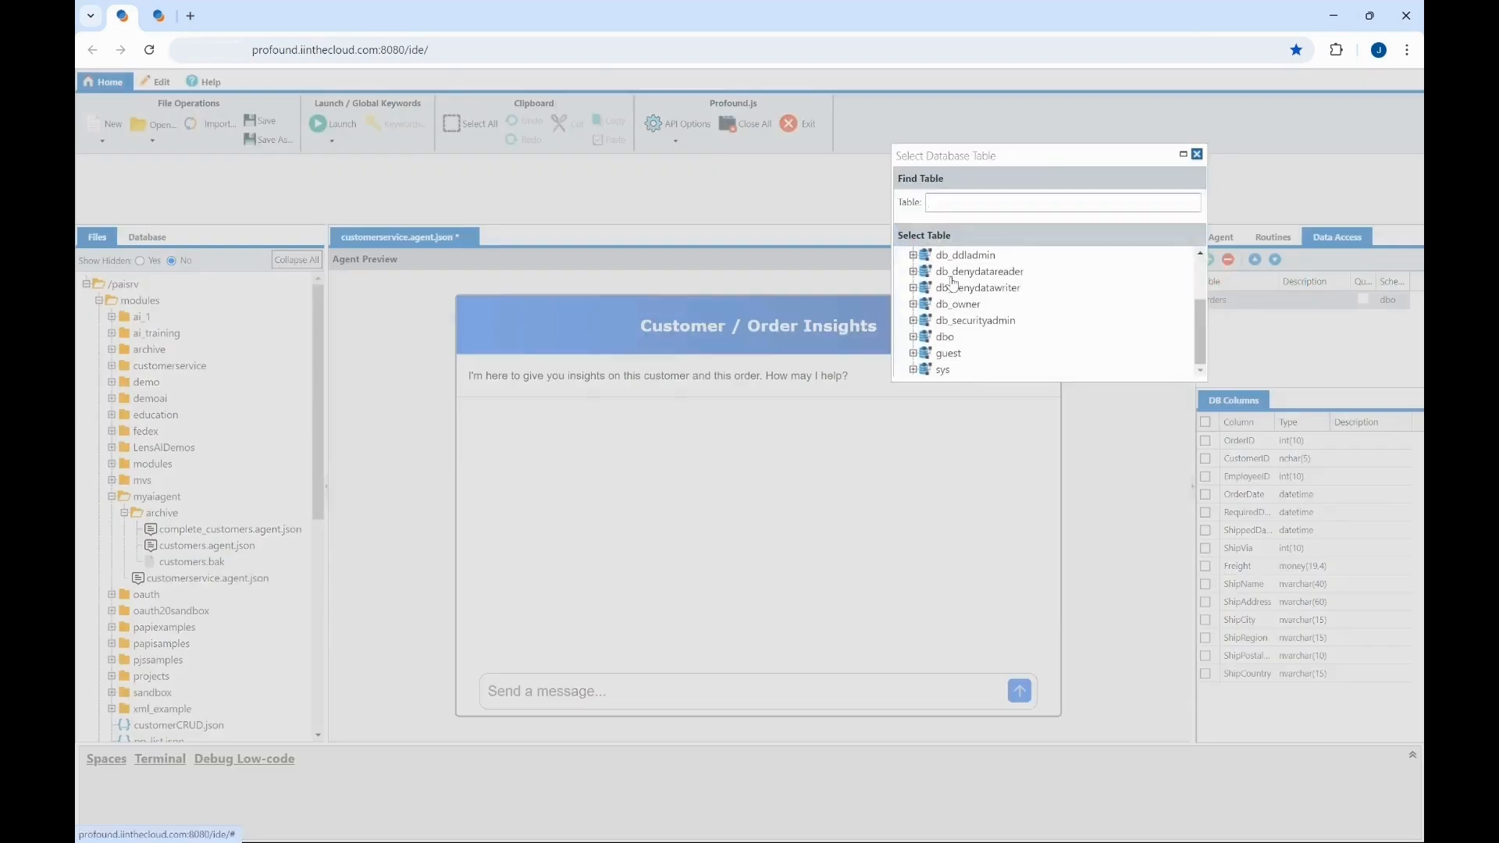
left_click(913, 336)
scroll(1007, 312, "down", 5)
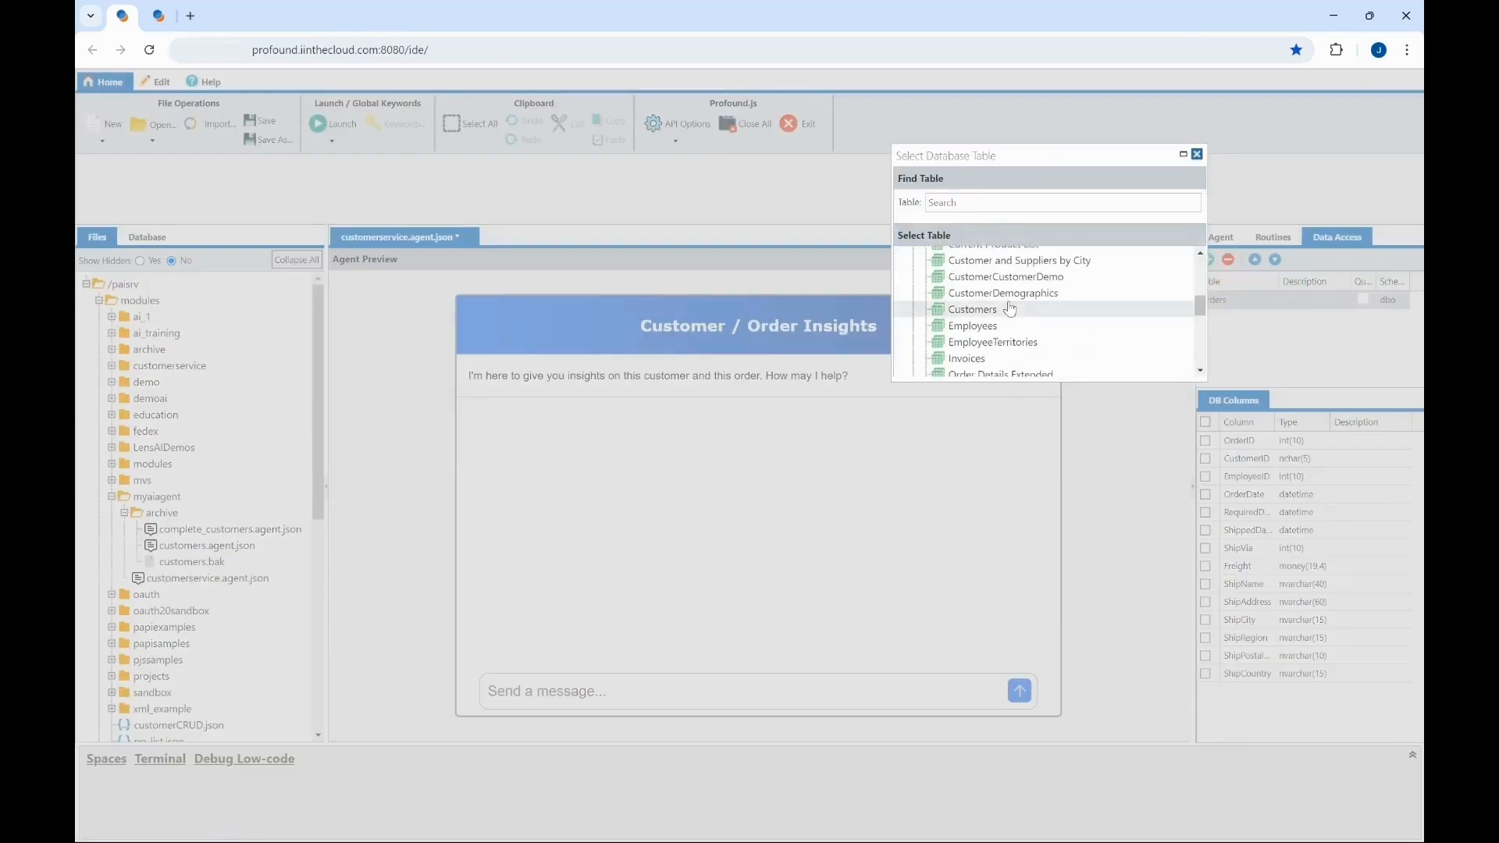
scroll(1015, 311, "down", 3)
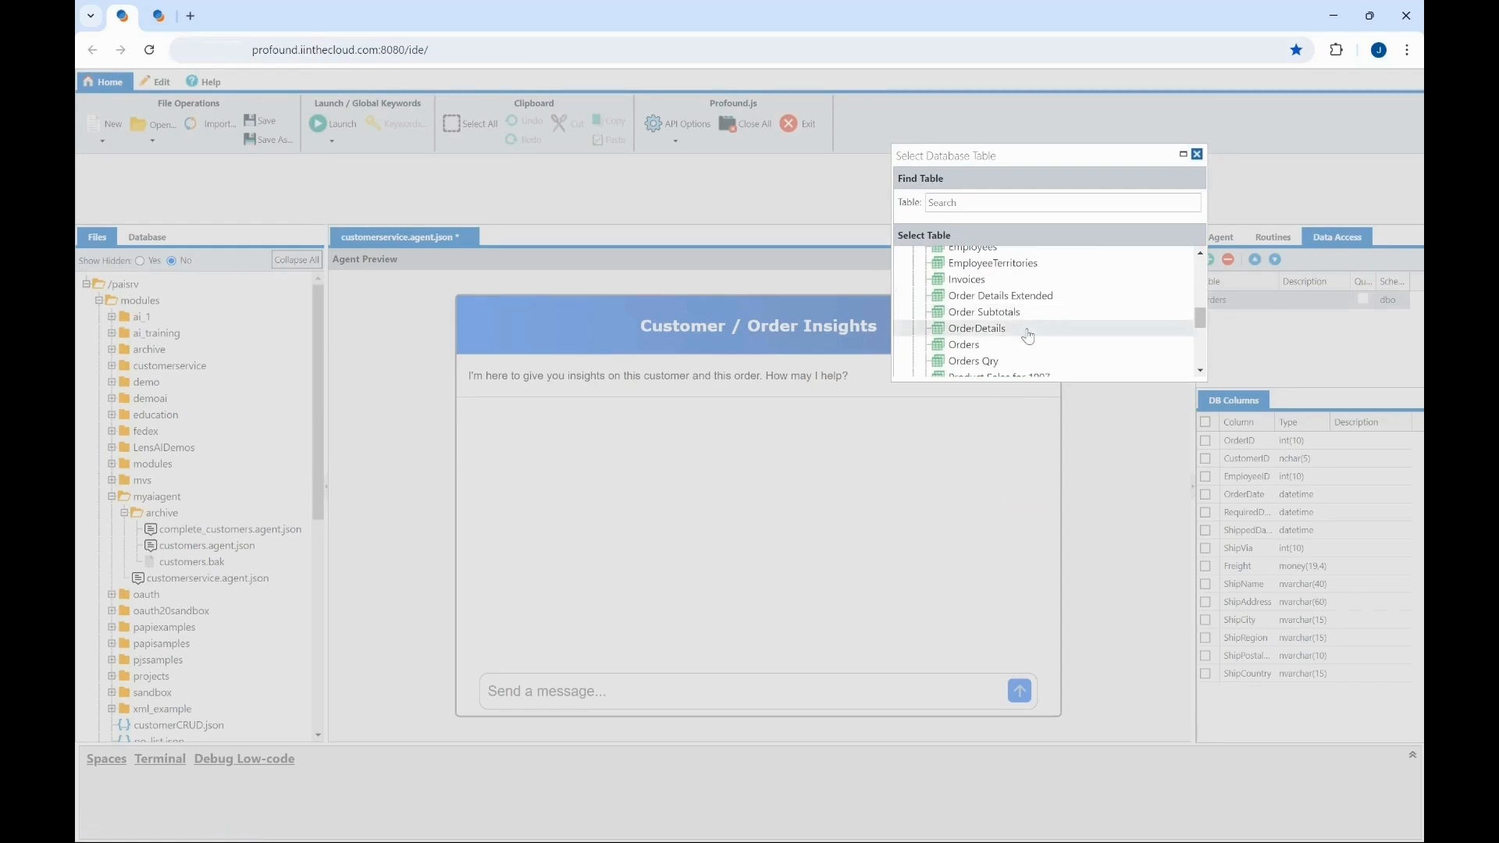
double_click(977, 328)
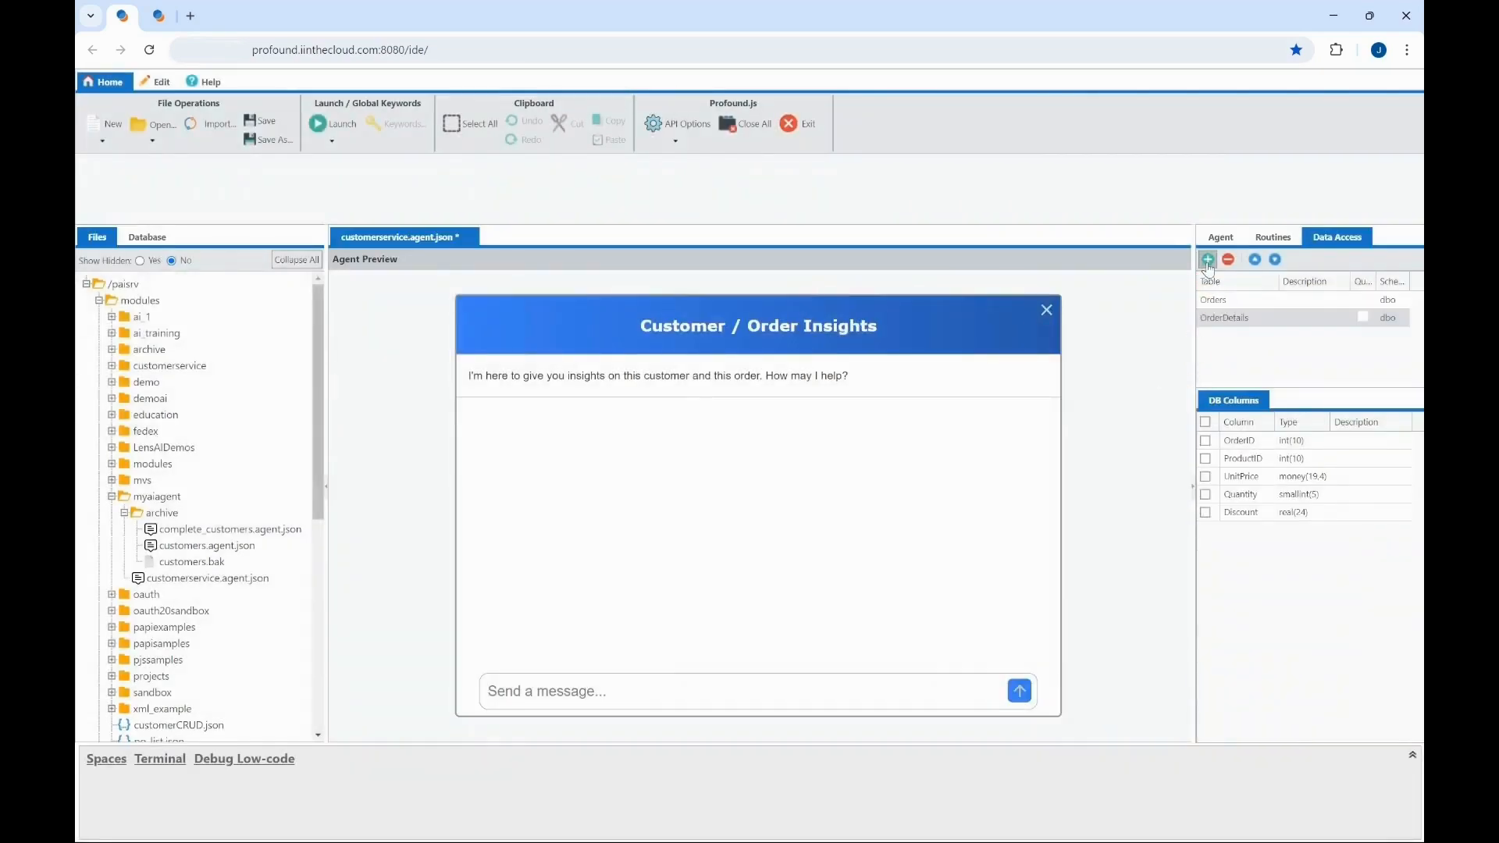
Add the Products table from the MSSQL connection's dbo schema to the agent's data access.
left_click(1206, 259)
double_click(961, 237)
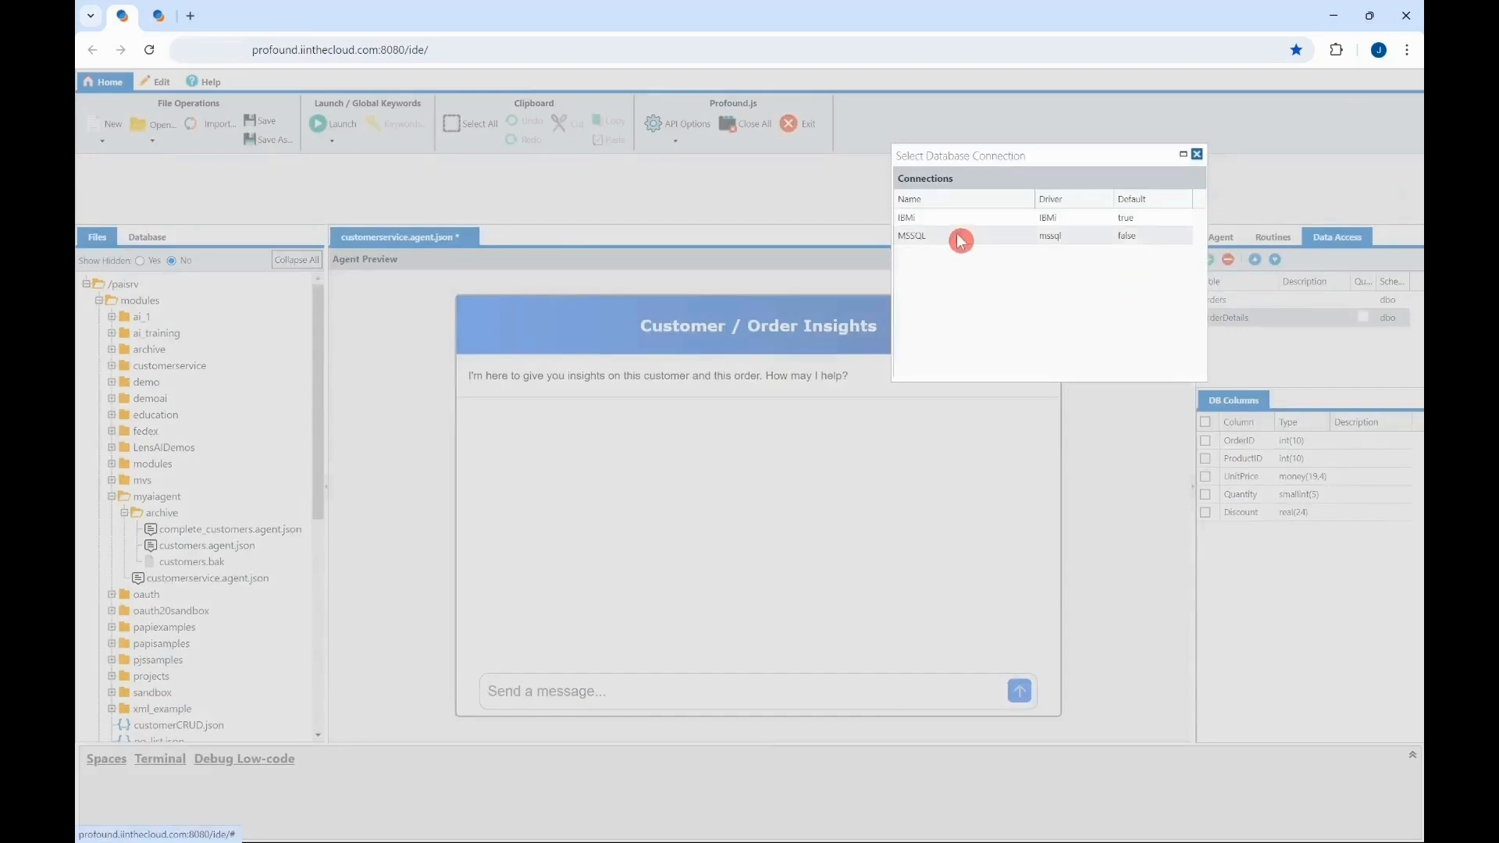
scroll(1017, 290, "down", 2)
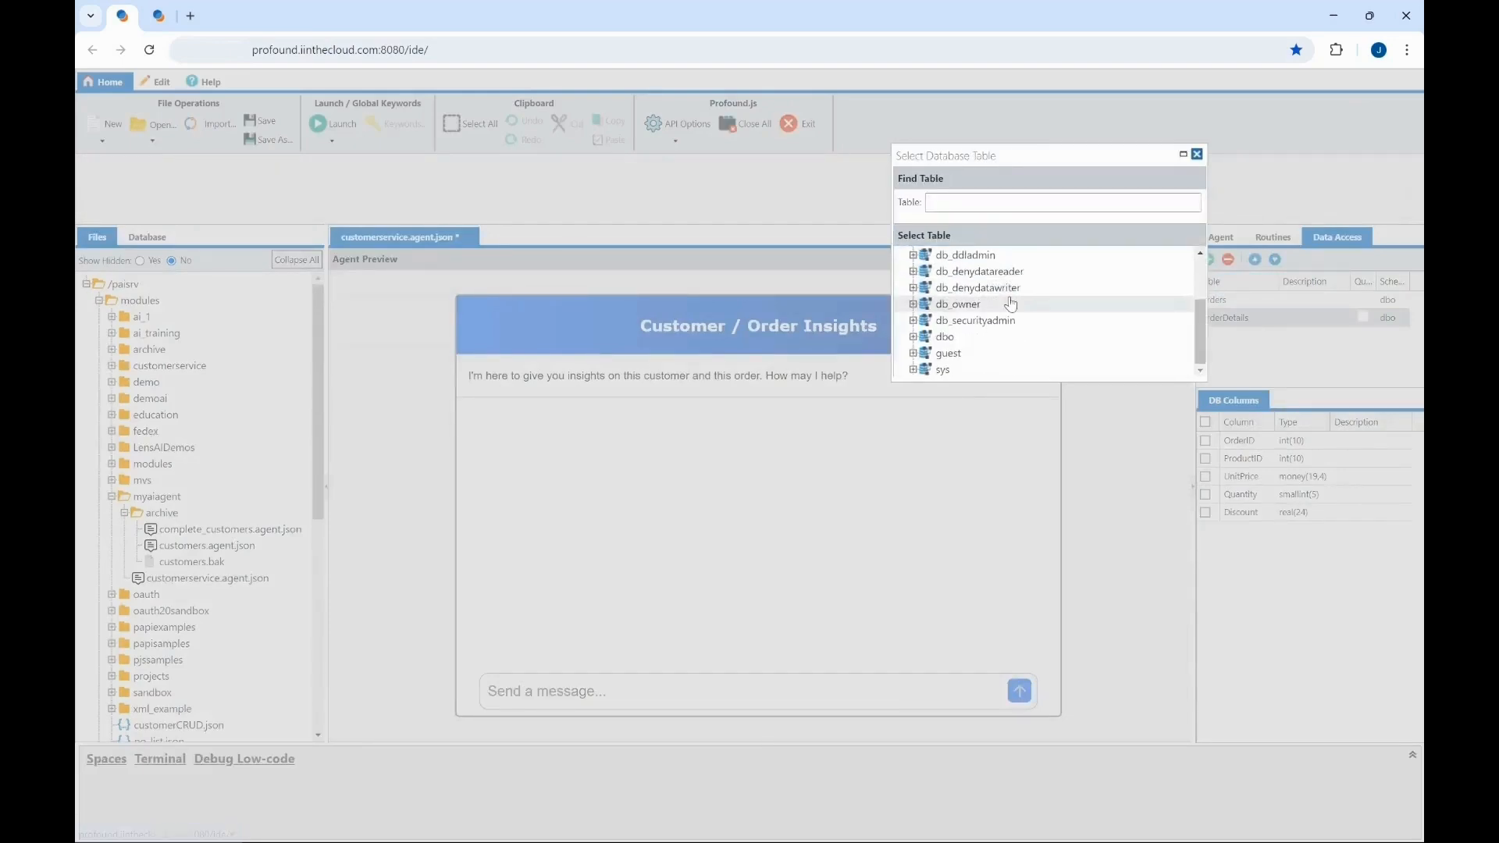
left_click(914, 337)
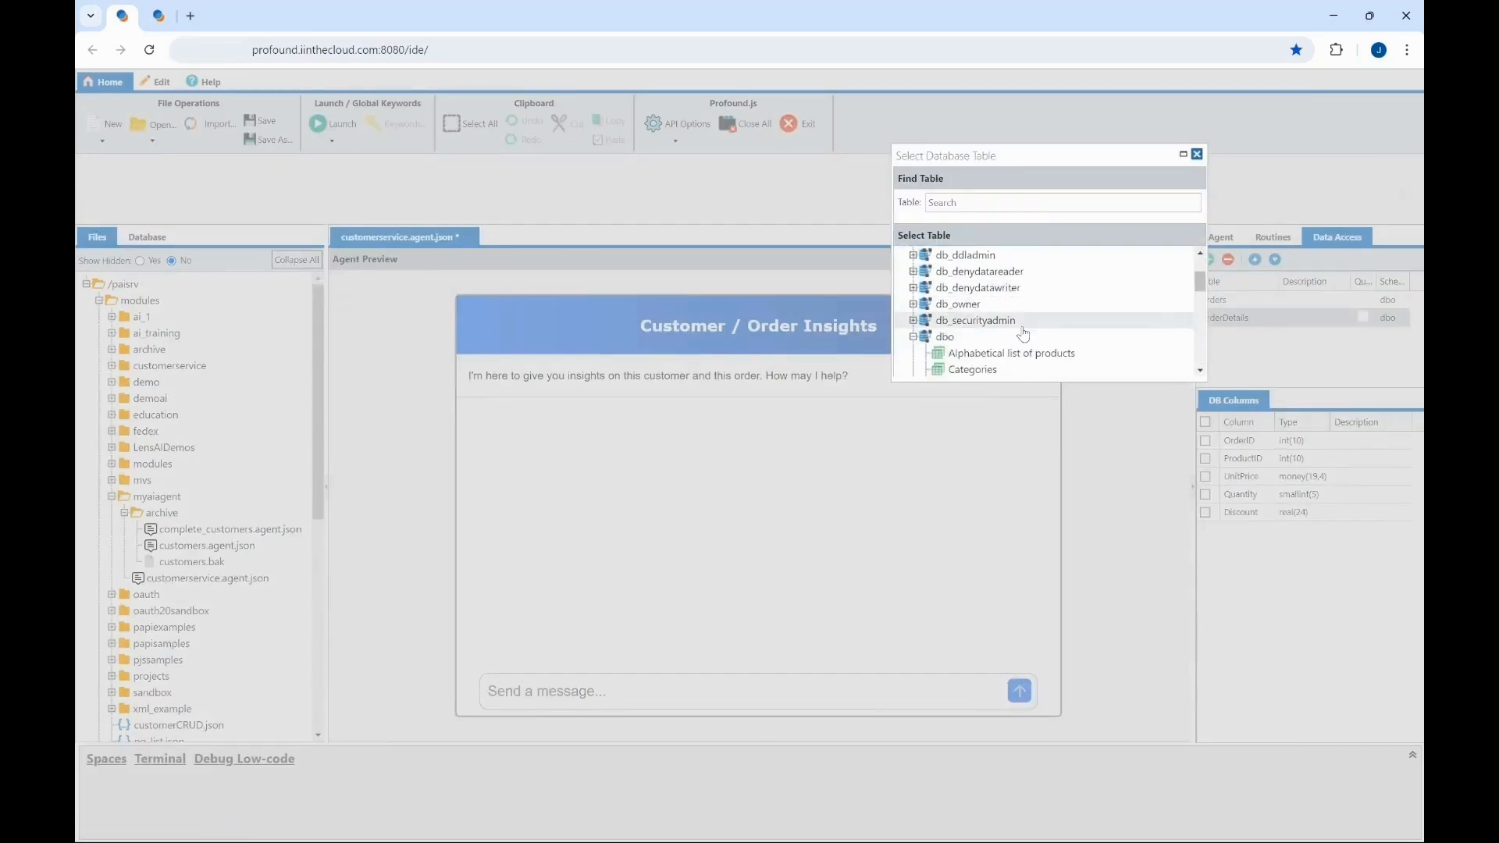
scroll(976, 328, "down", 4)
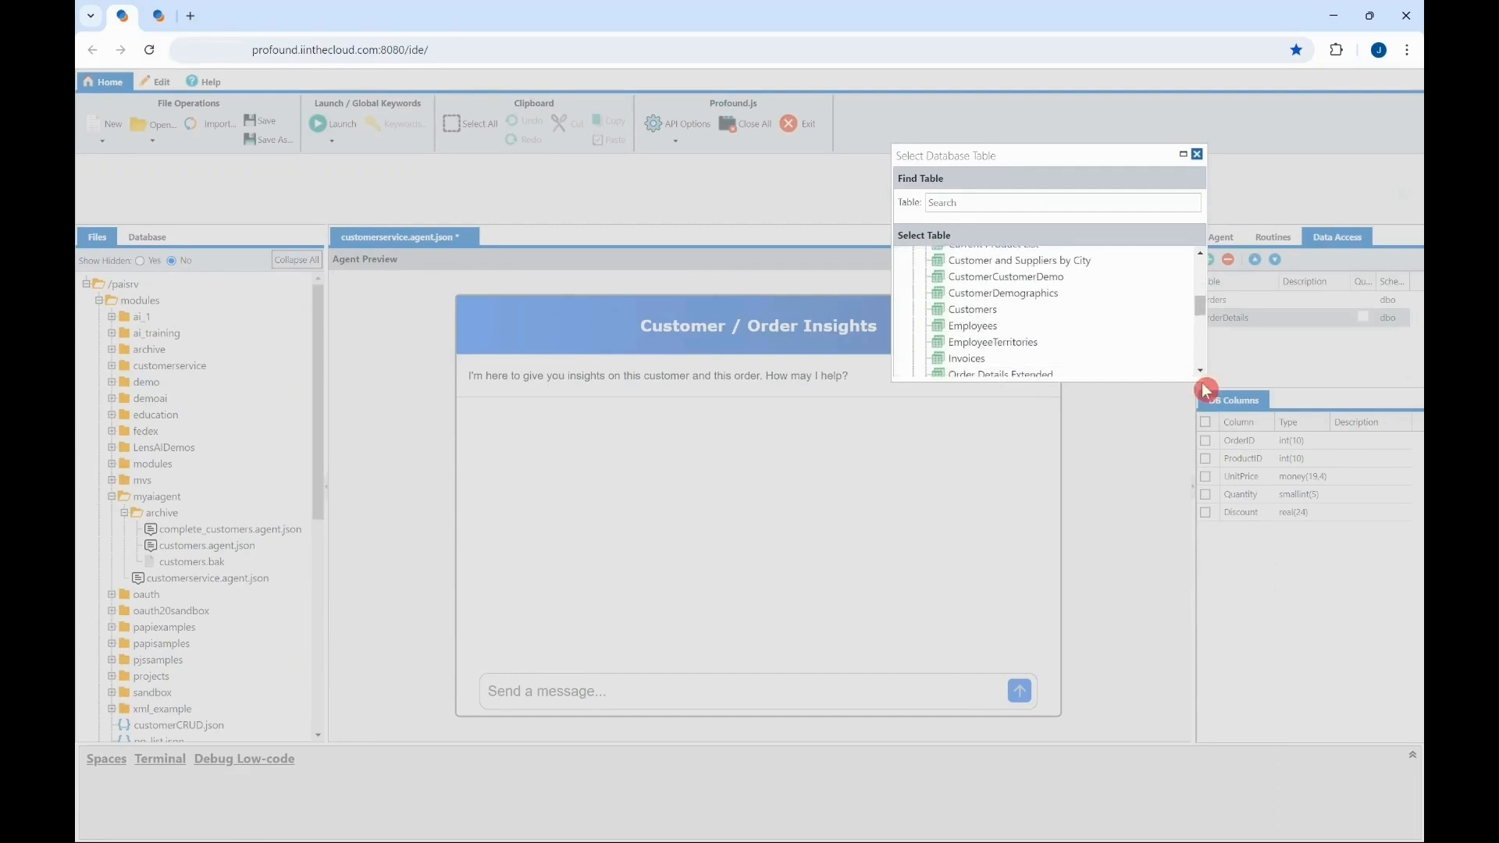
left_click_drag(1197, 381, 1200, 598)
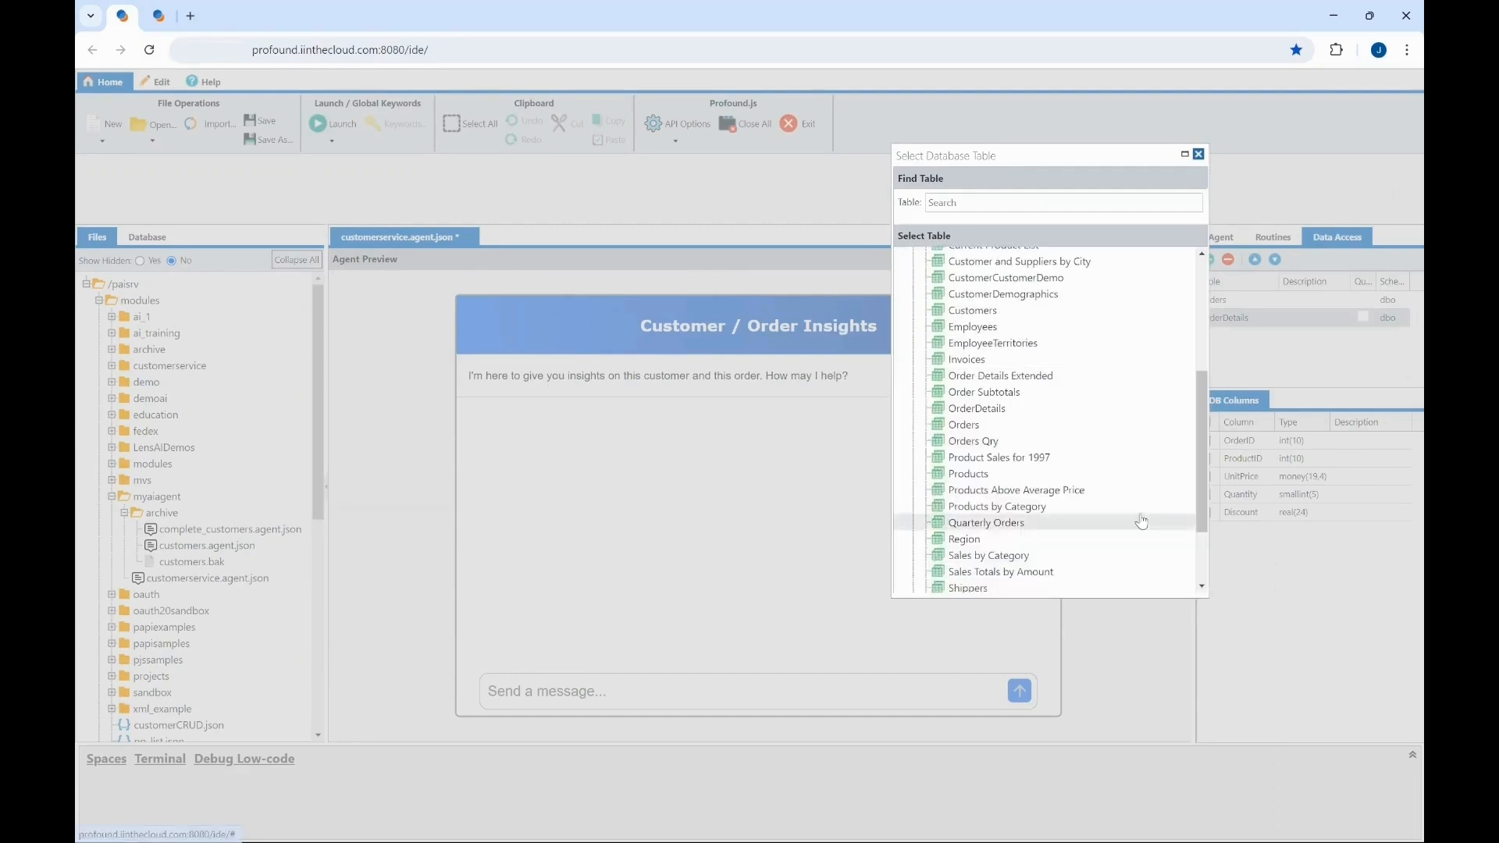
double_click(1038, 472)
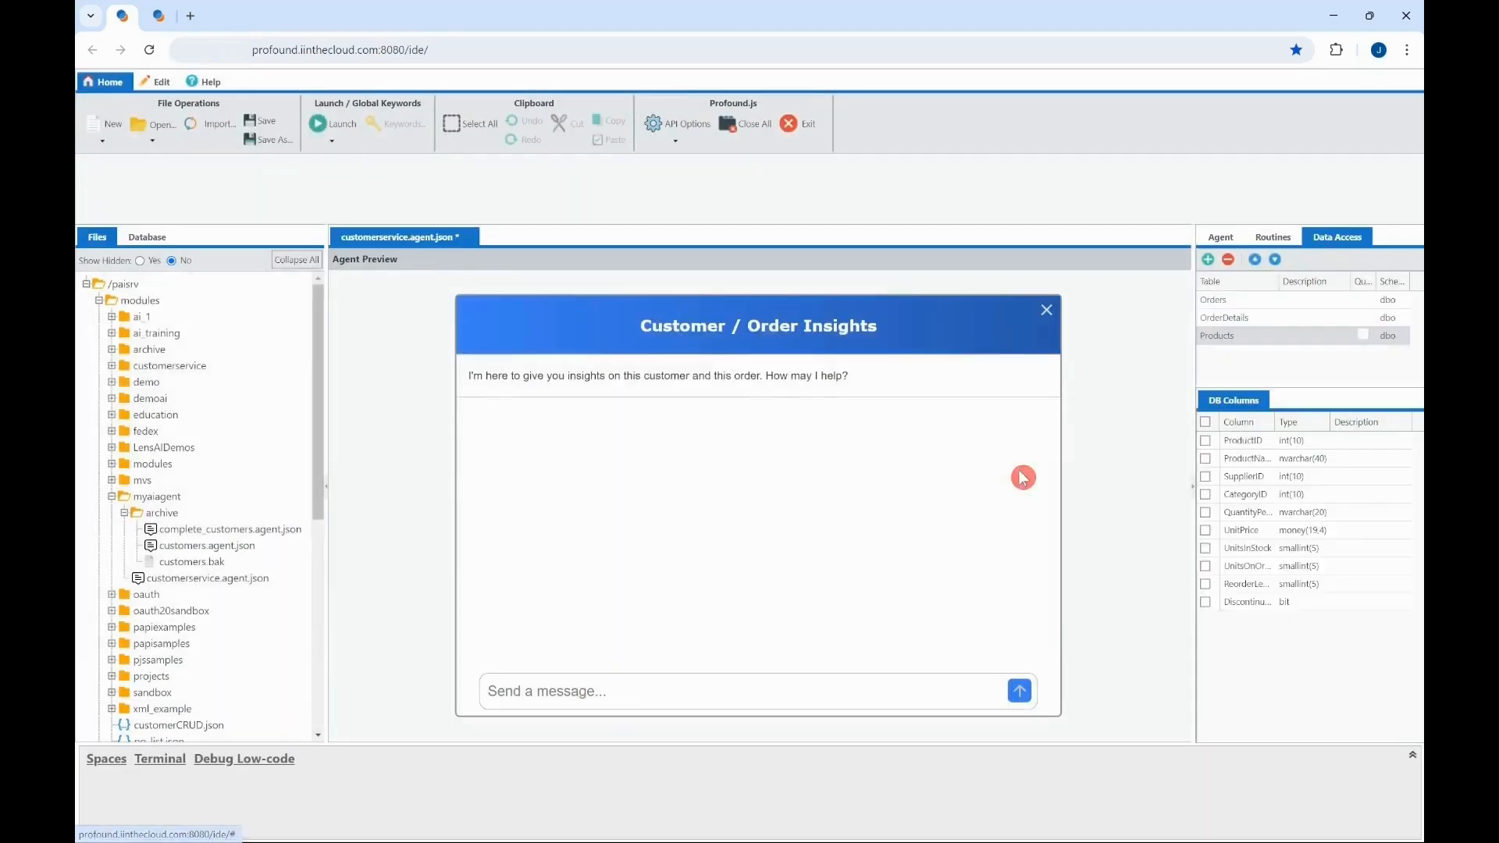
Add the Categories table from the MSSQL connection's dbo schema to the agent's data access.
left_click(1208, 260)
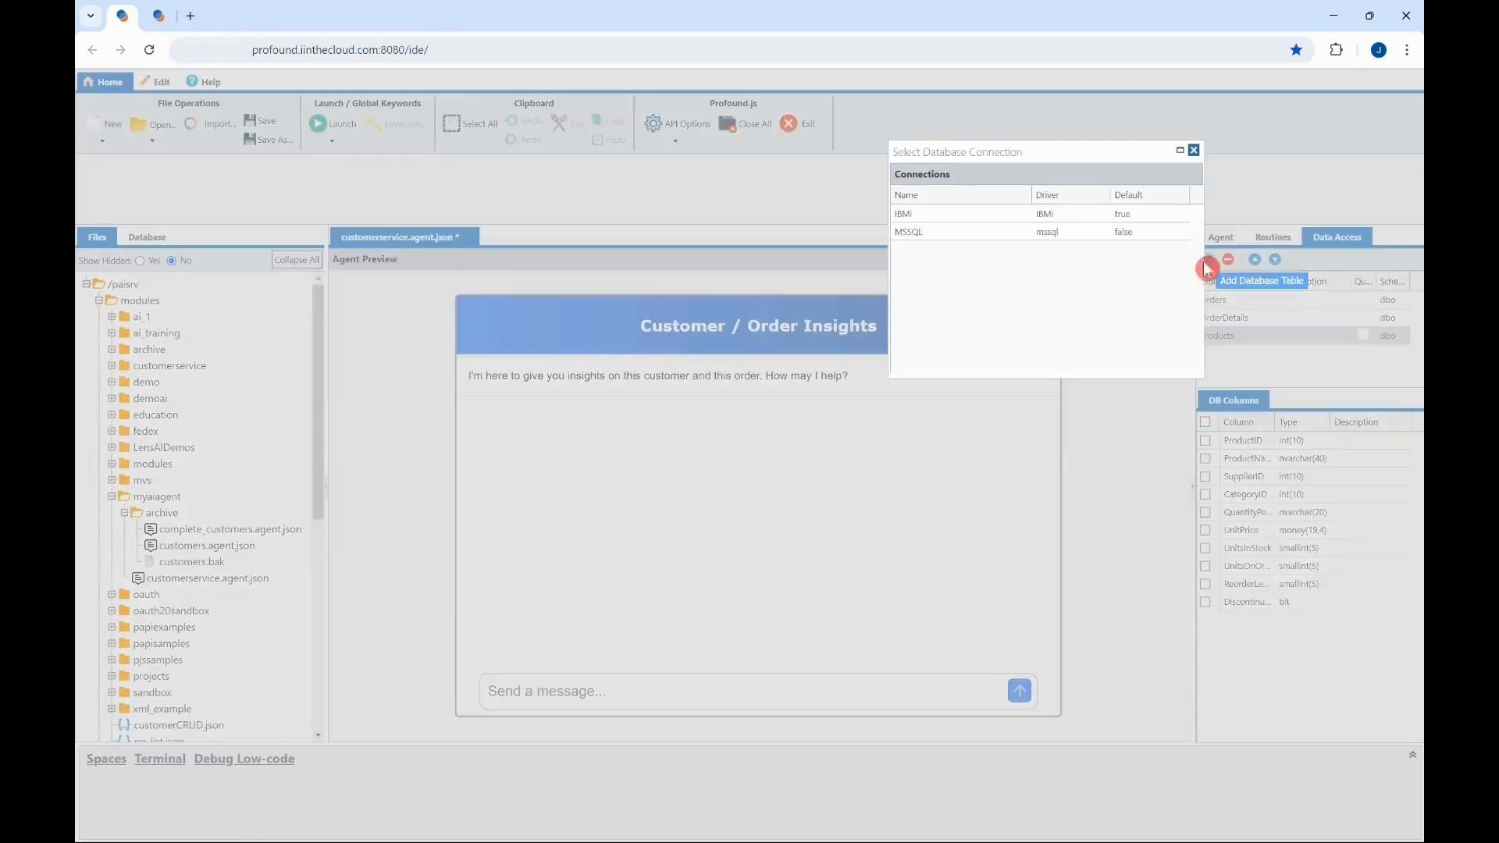
double_click(943, 232)
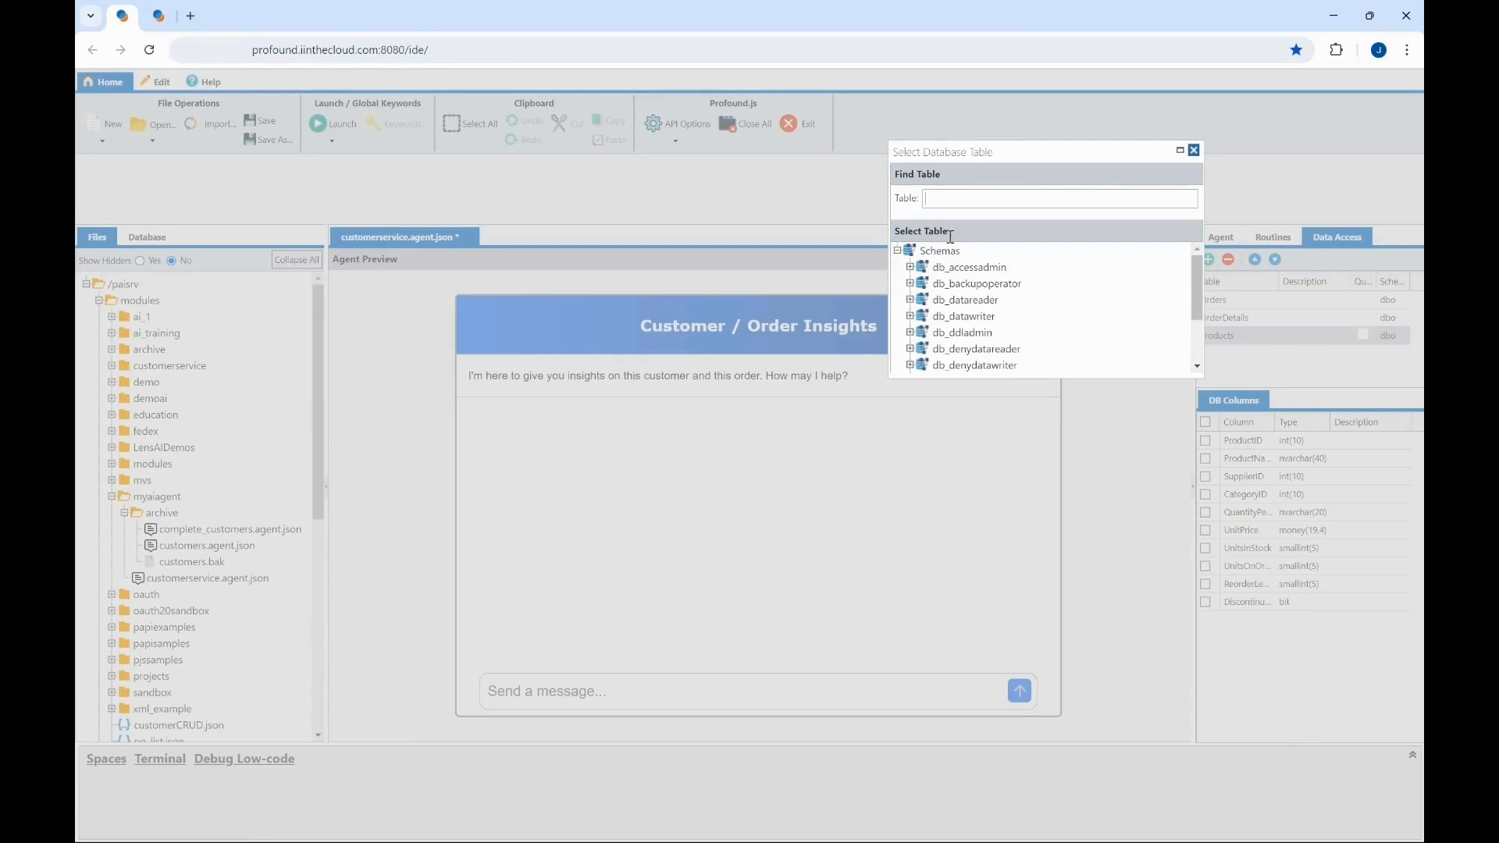
scroll(962, 357, "down", 3)
left_click(909, 333)
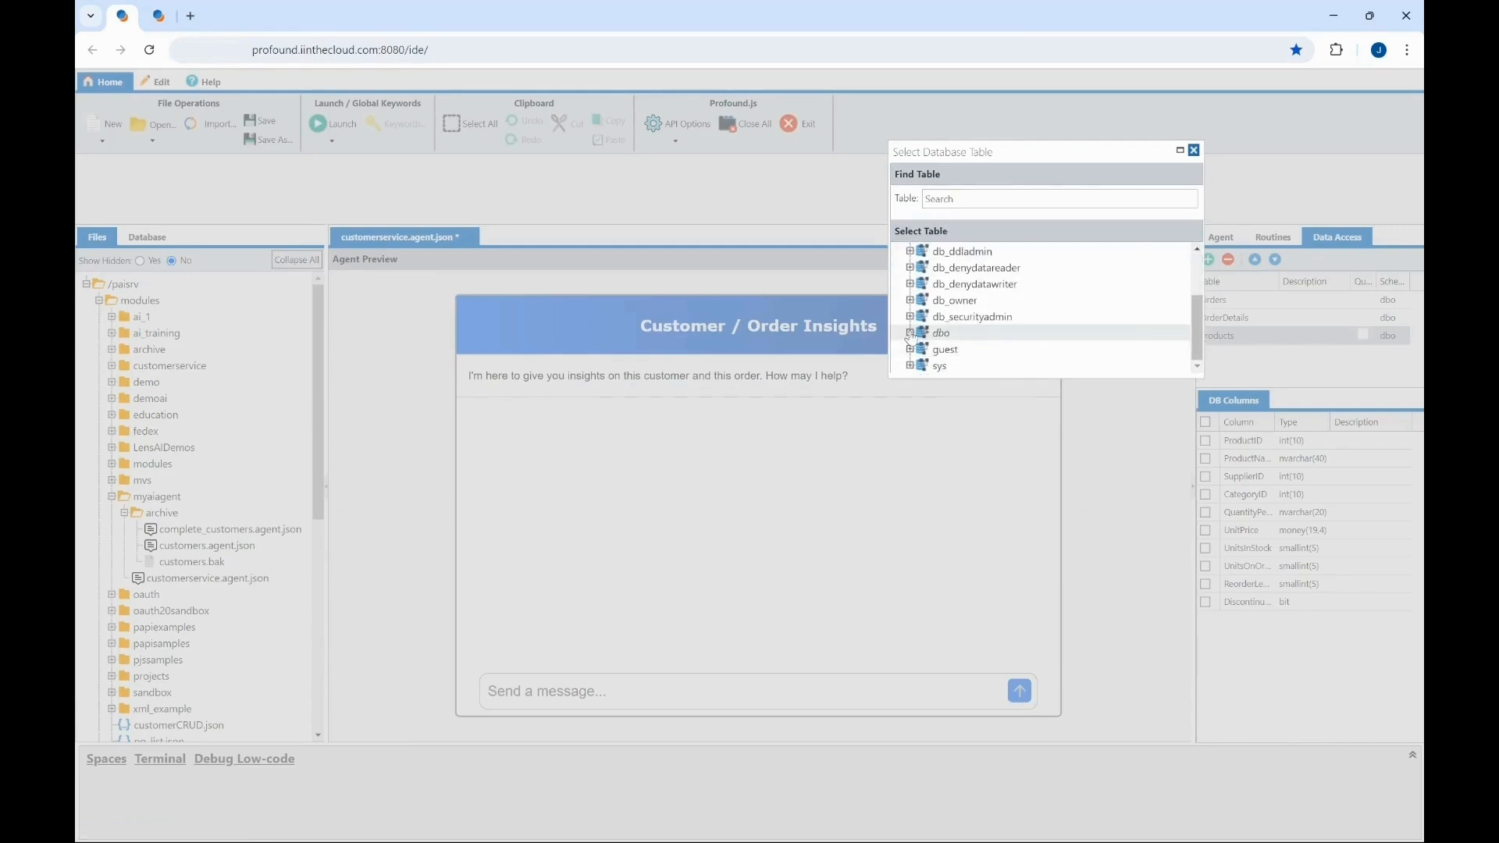
scroll(1070, 335, "down", 3)
scroll(1070, 334, "up", 2)
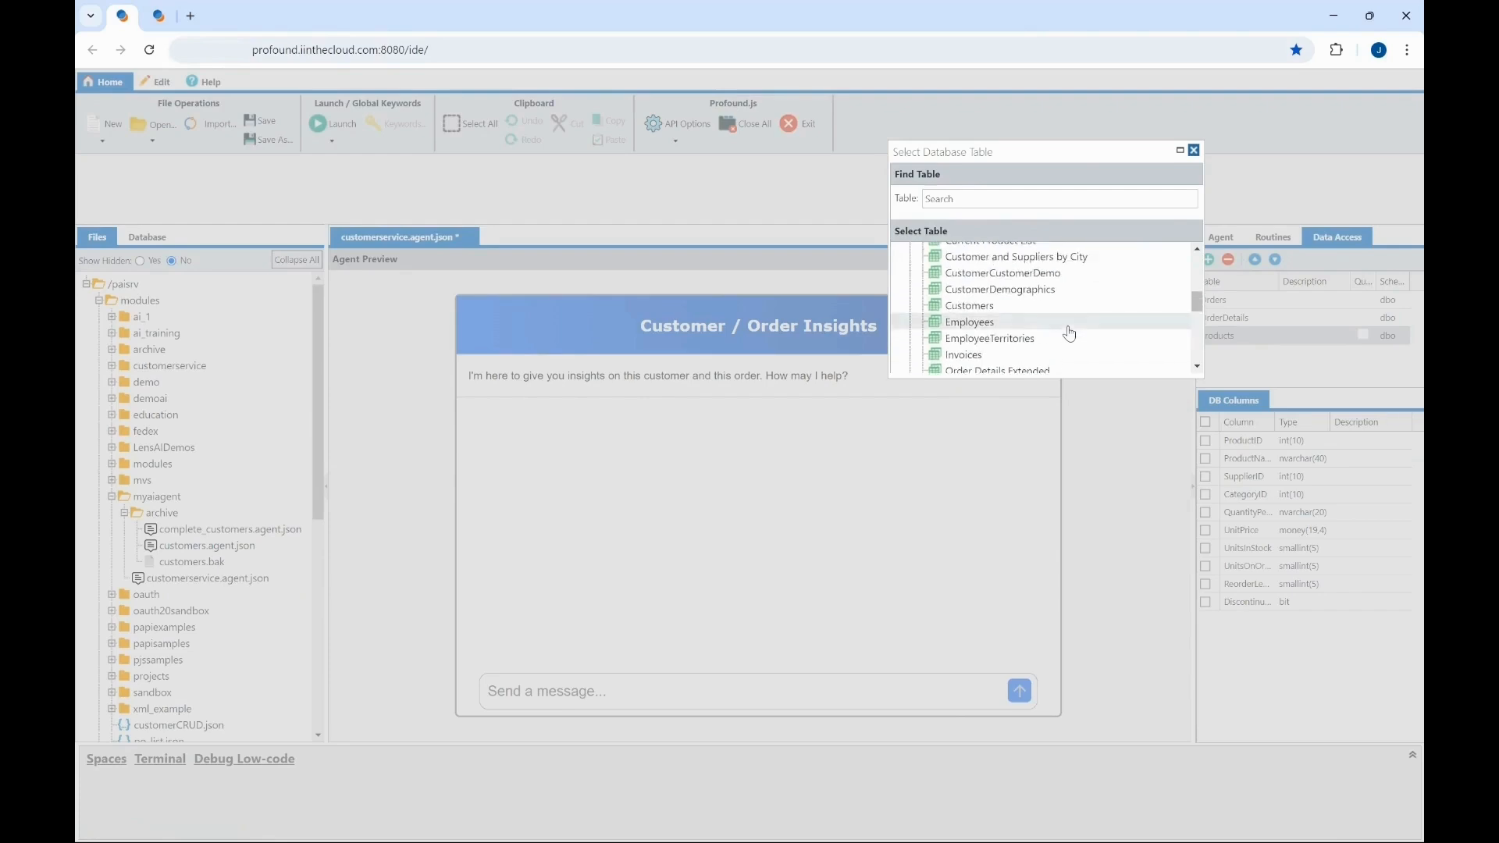
scroll(1027, 331, "up", 4)
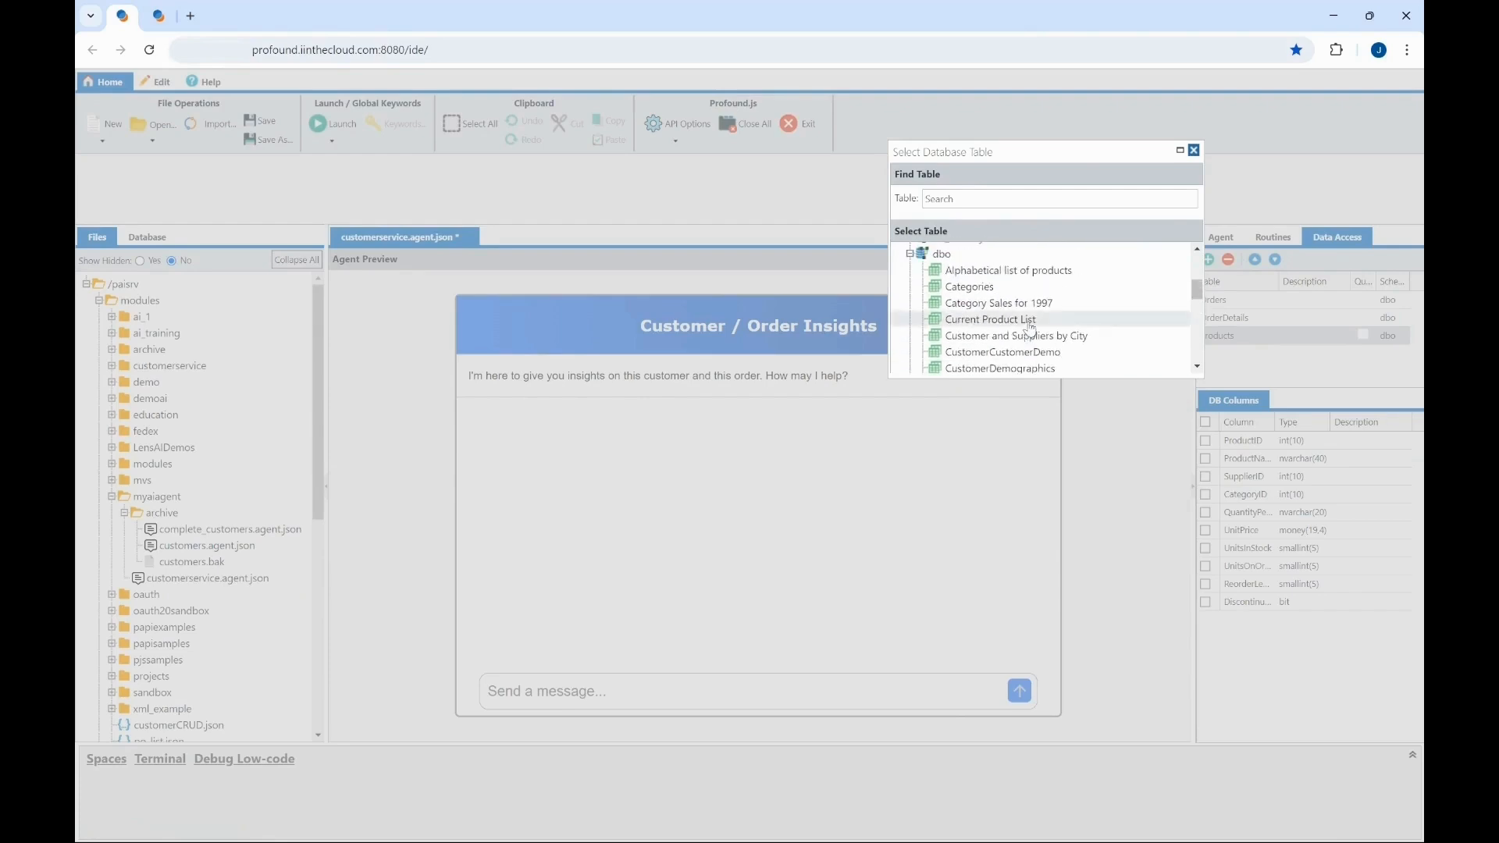
double_click(1004, 291)
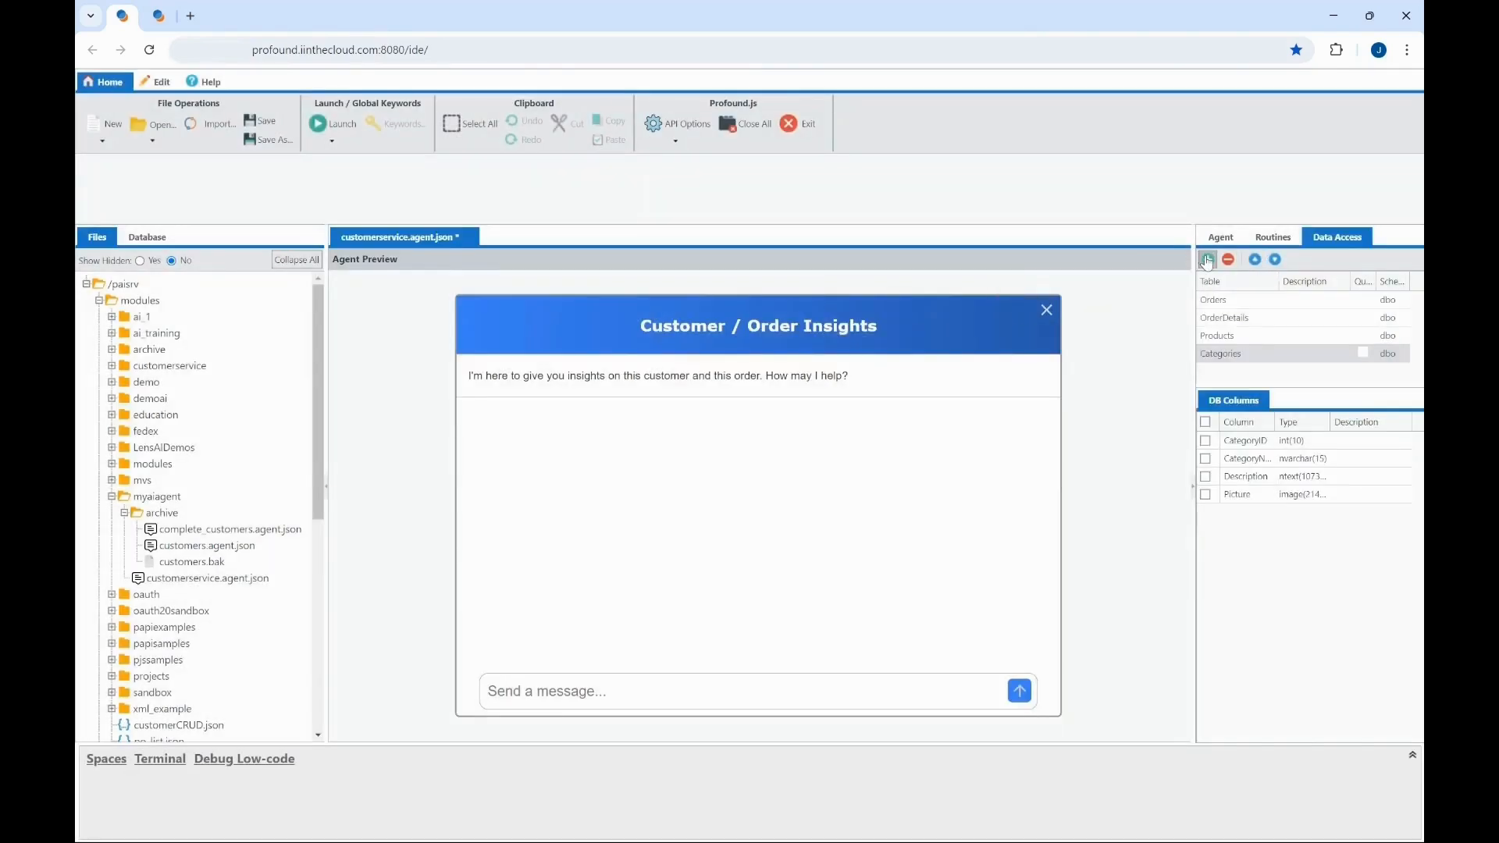
Add the Shippers table from the MSSQL connection's dbo schema to the agent's data access.
left_click(1207, 260)
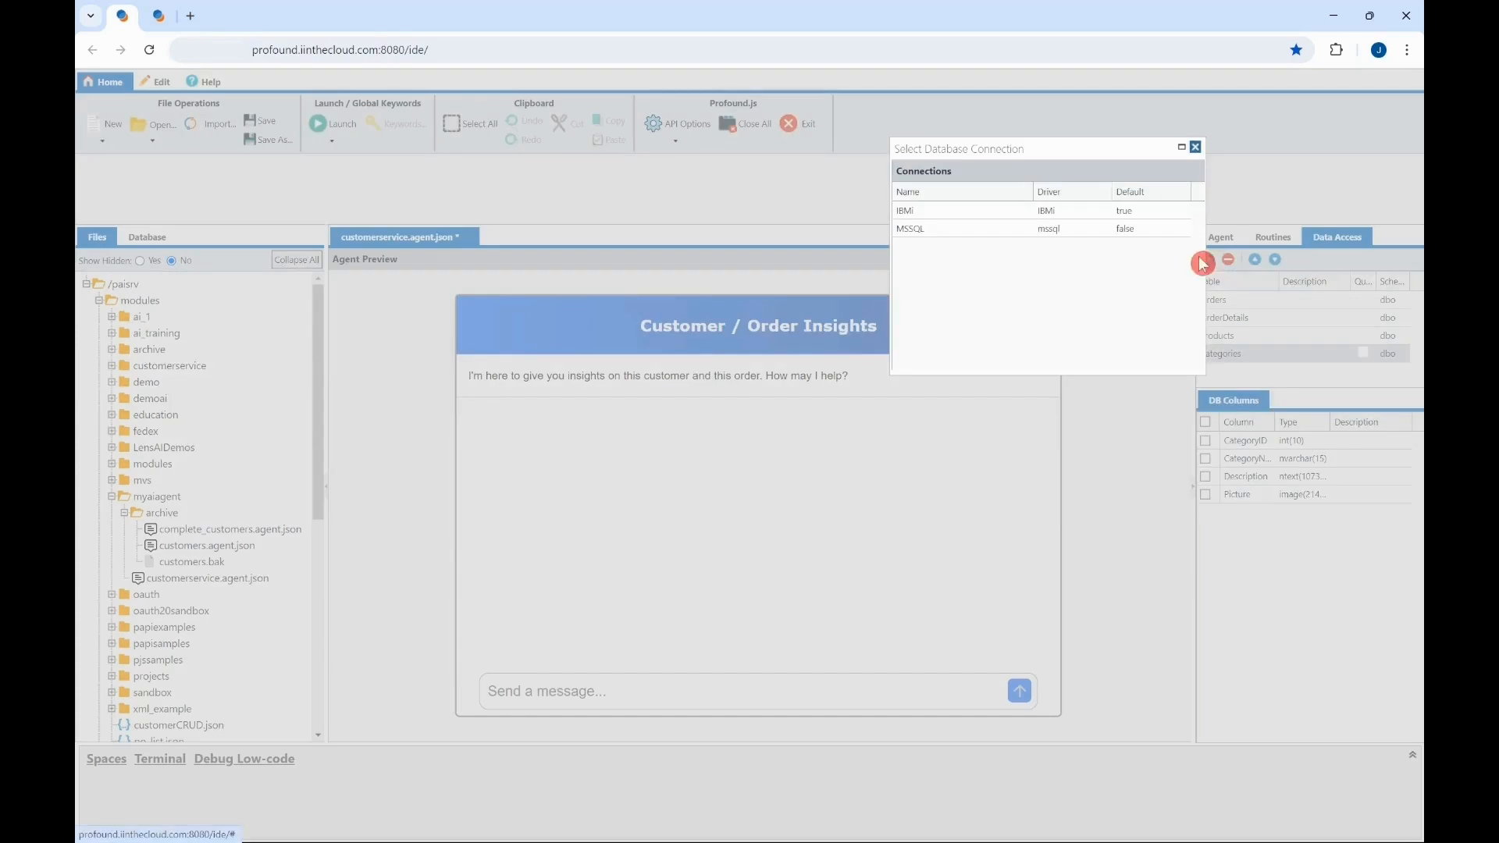
double_click(944, 229)
scroll(1005, 328, "down", 2)
double_click(1005, 329)
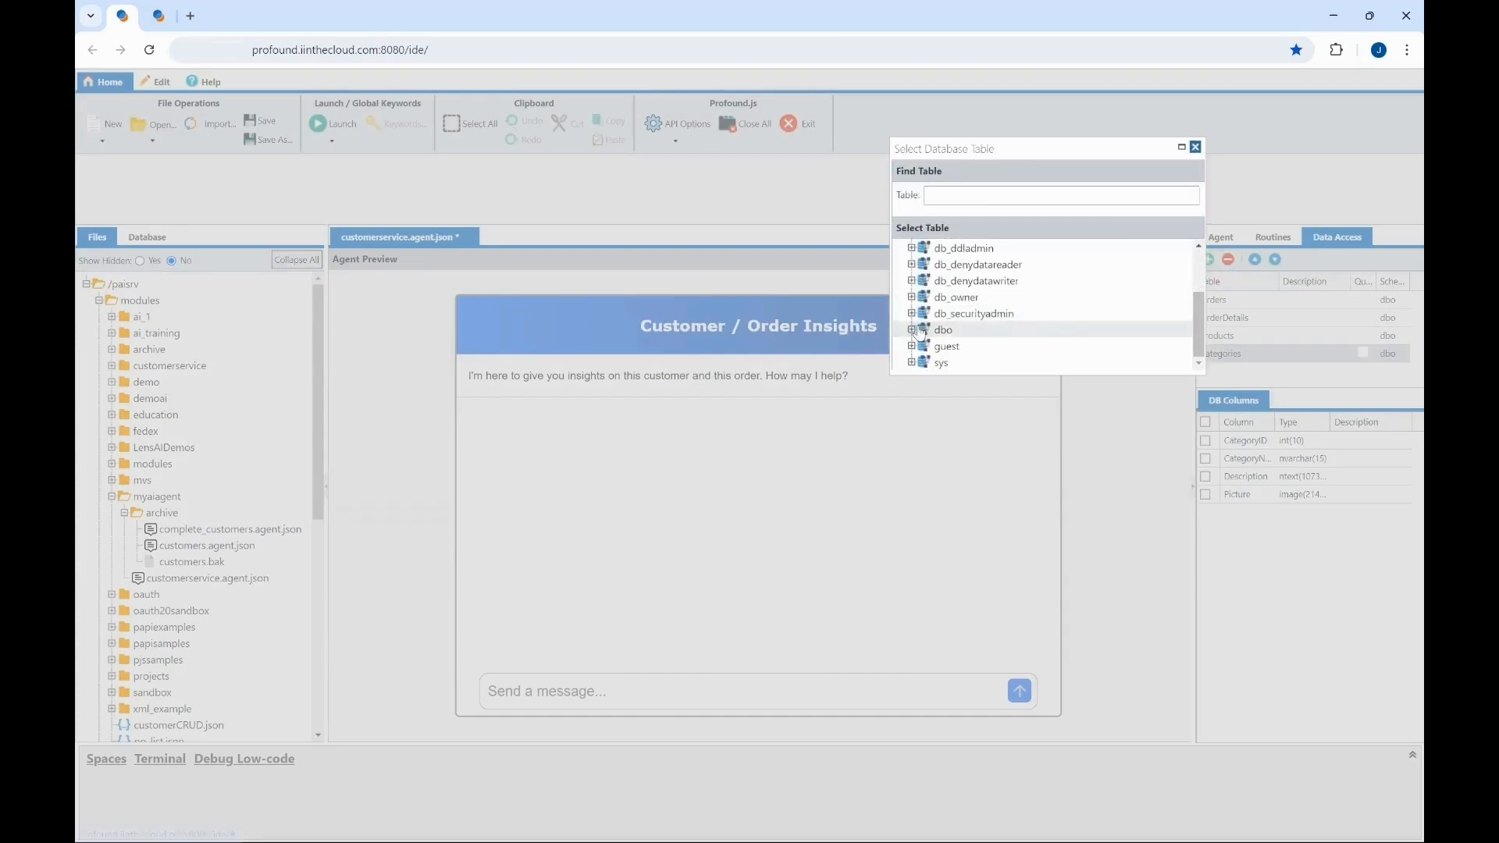
scroll(1001, 322, "down", 3)
scroll(1000, 324, "down", 5)
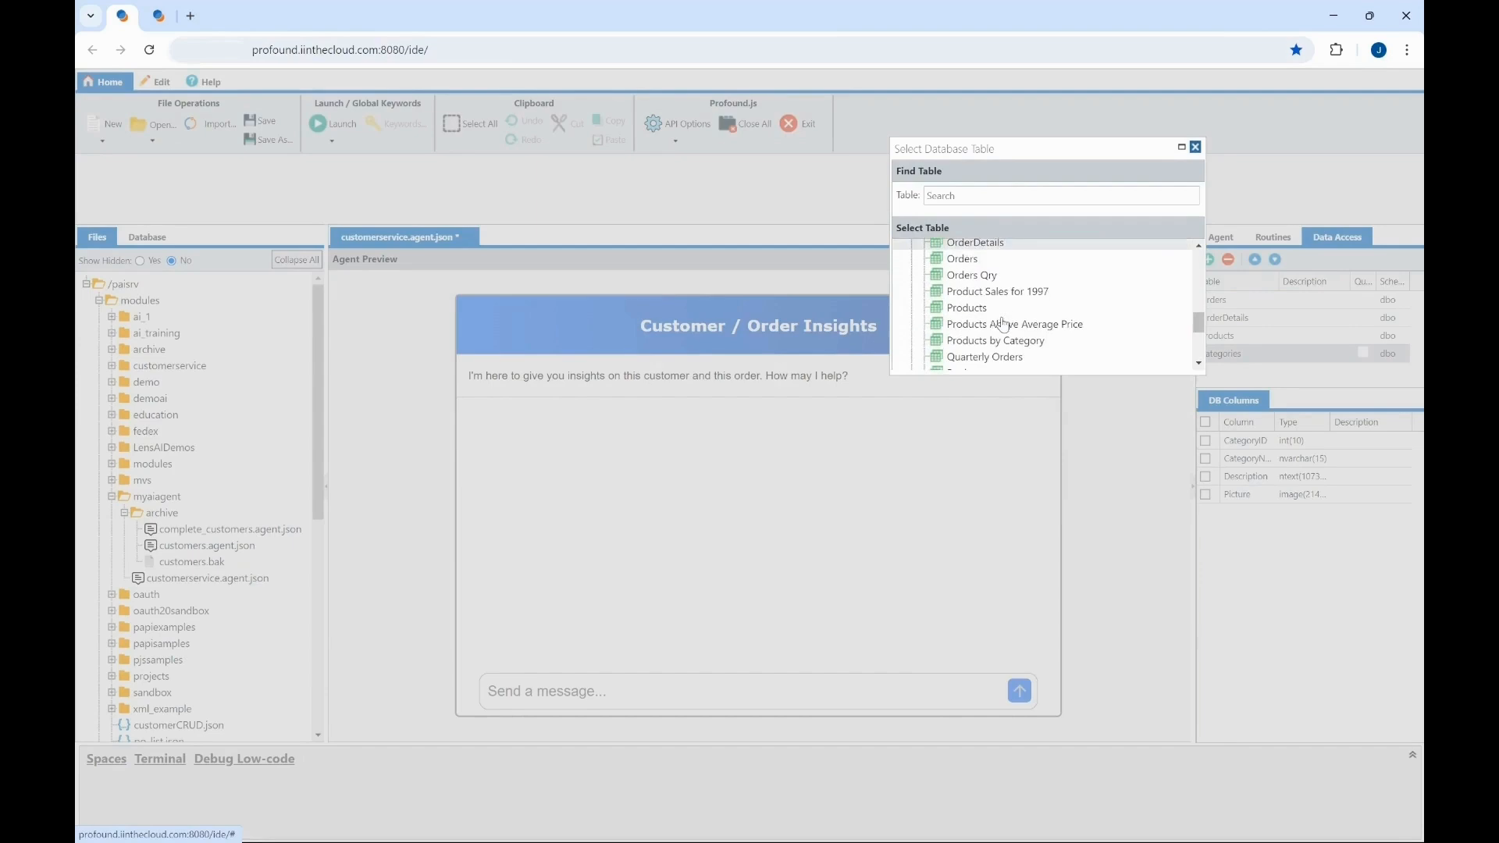
double_click(984, 350)
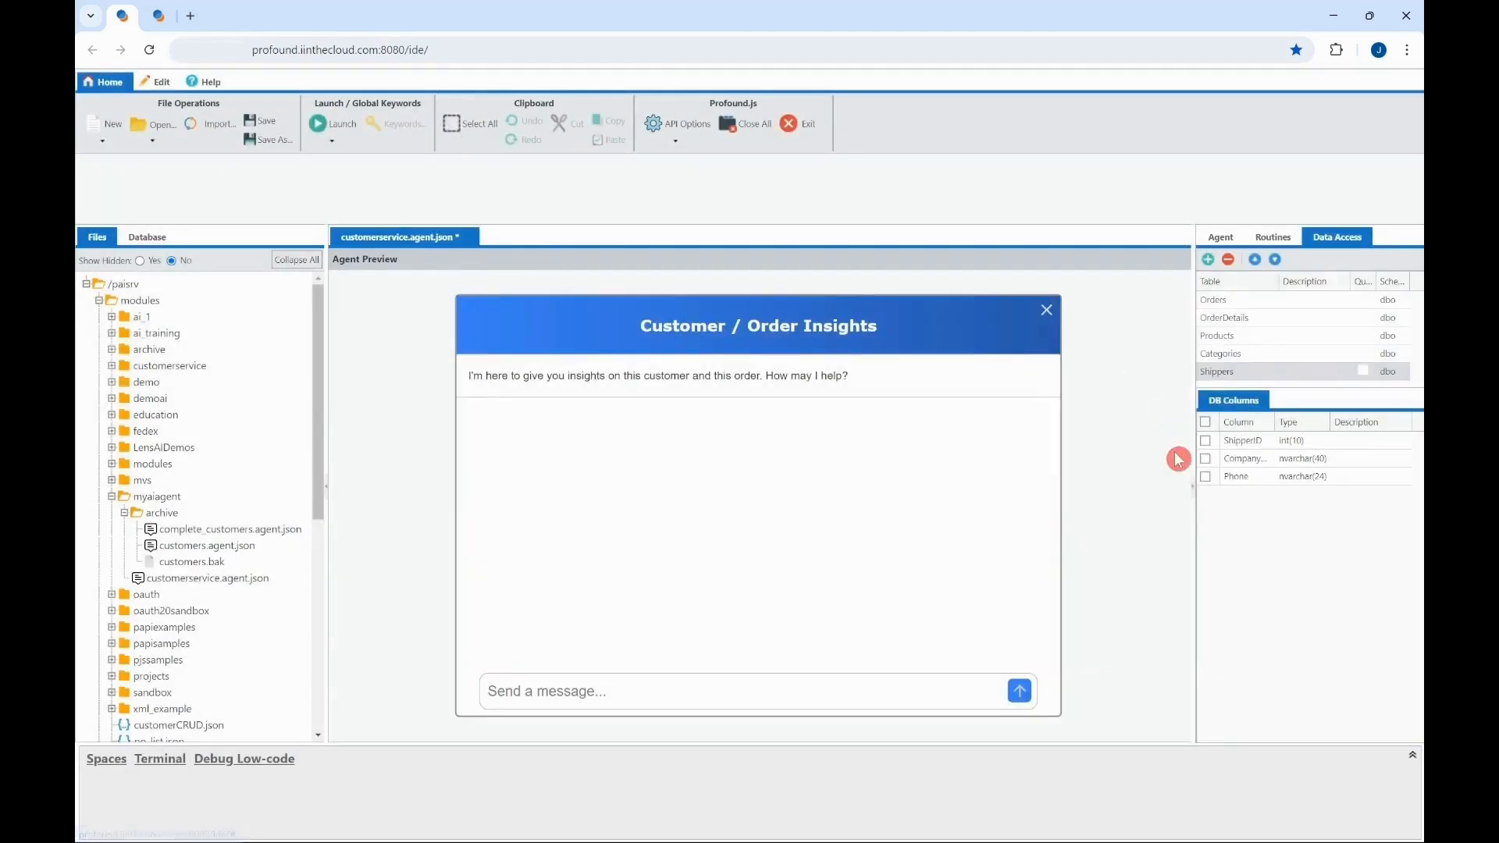
Add the Employees table from the MSSQL connection's dbo schema to the agent's data access.
left_click(1208, 261)
double_click(940, 238)
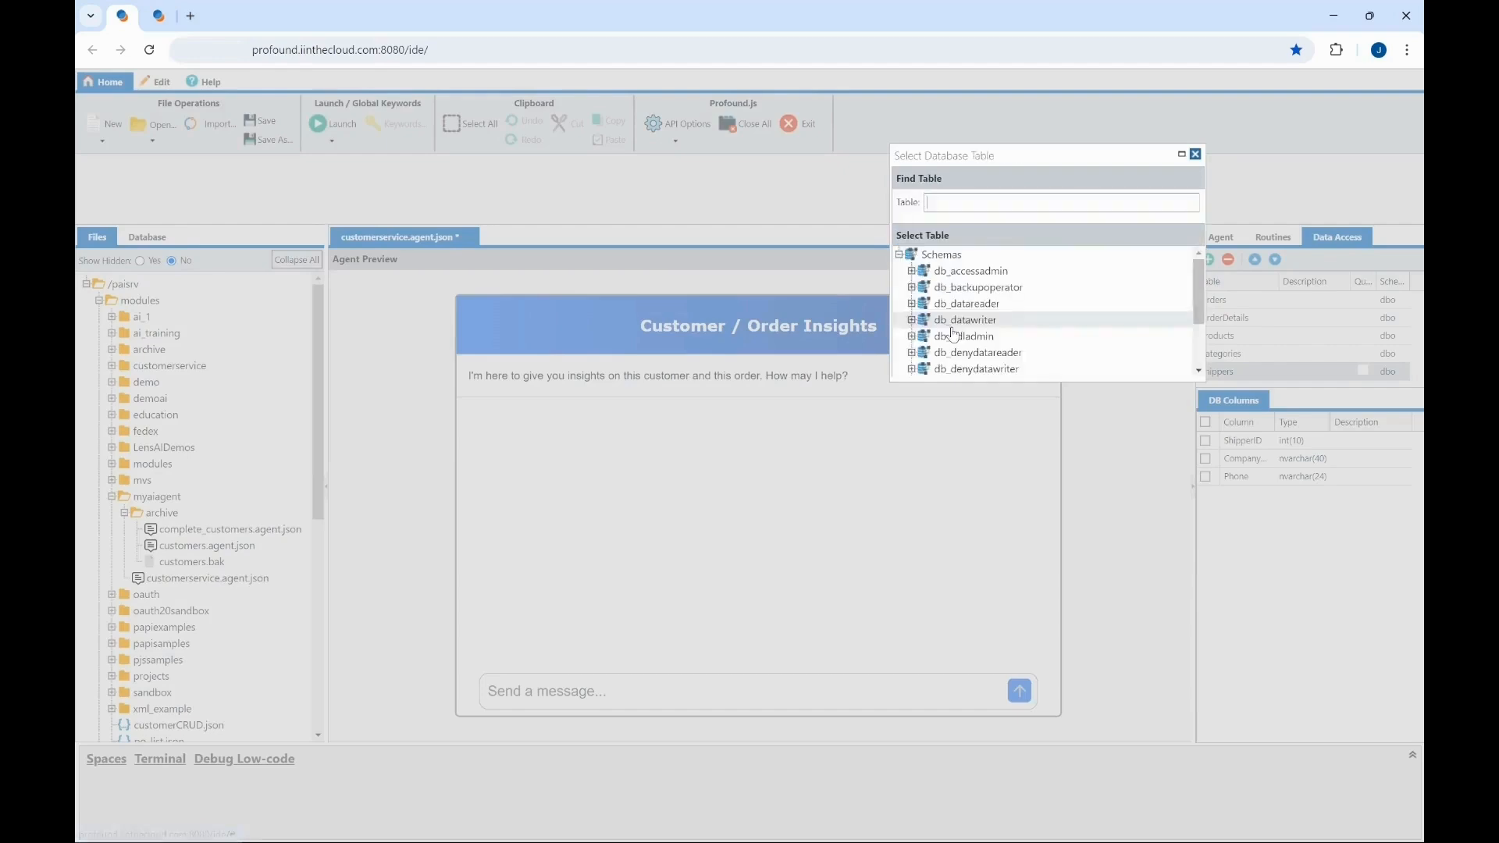
scroll(965, 336, "down", 2)
left_click(912, 337)
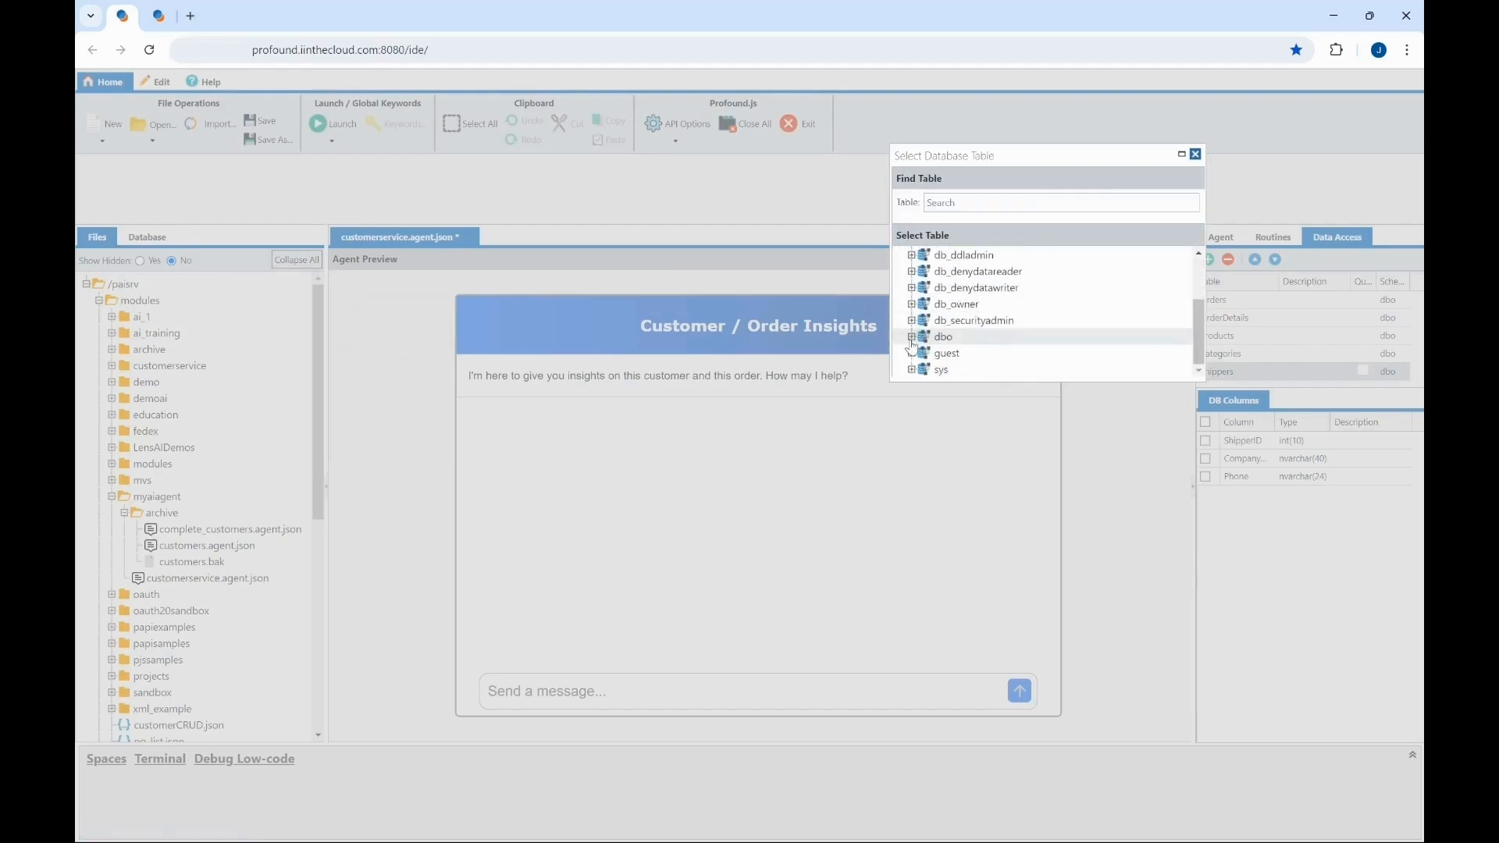
scroll(1008, 336, "down", 6)
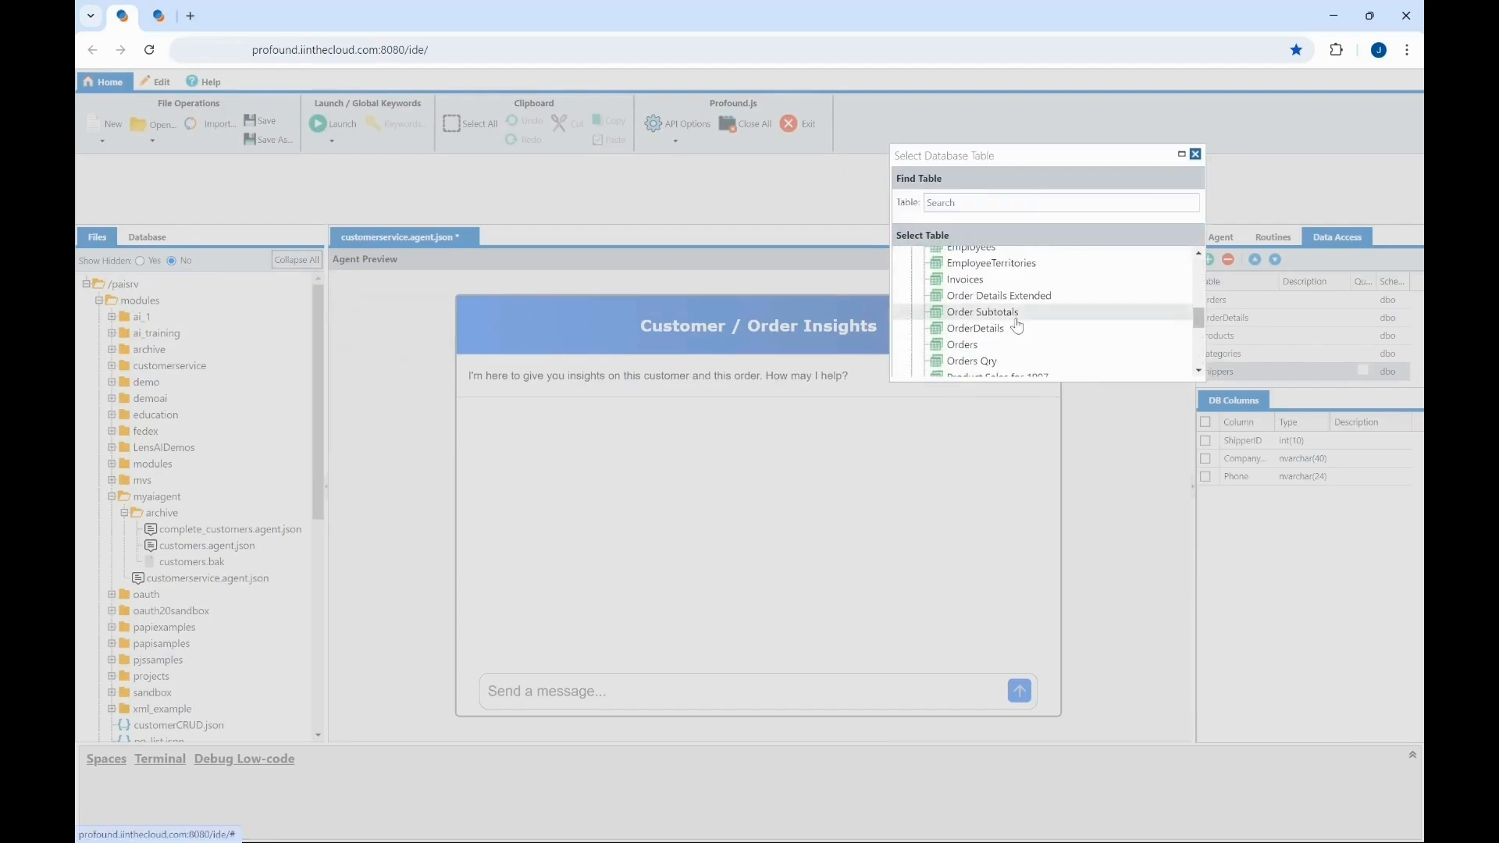
scroll(1007, 336, "up", 2)
double_click(1000, 336)
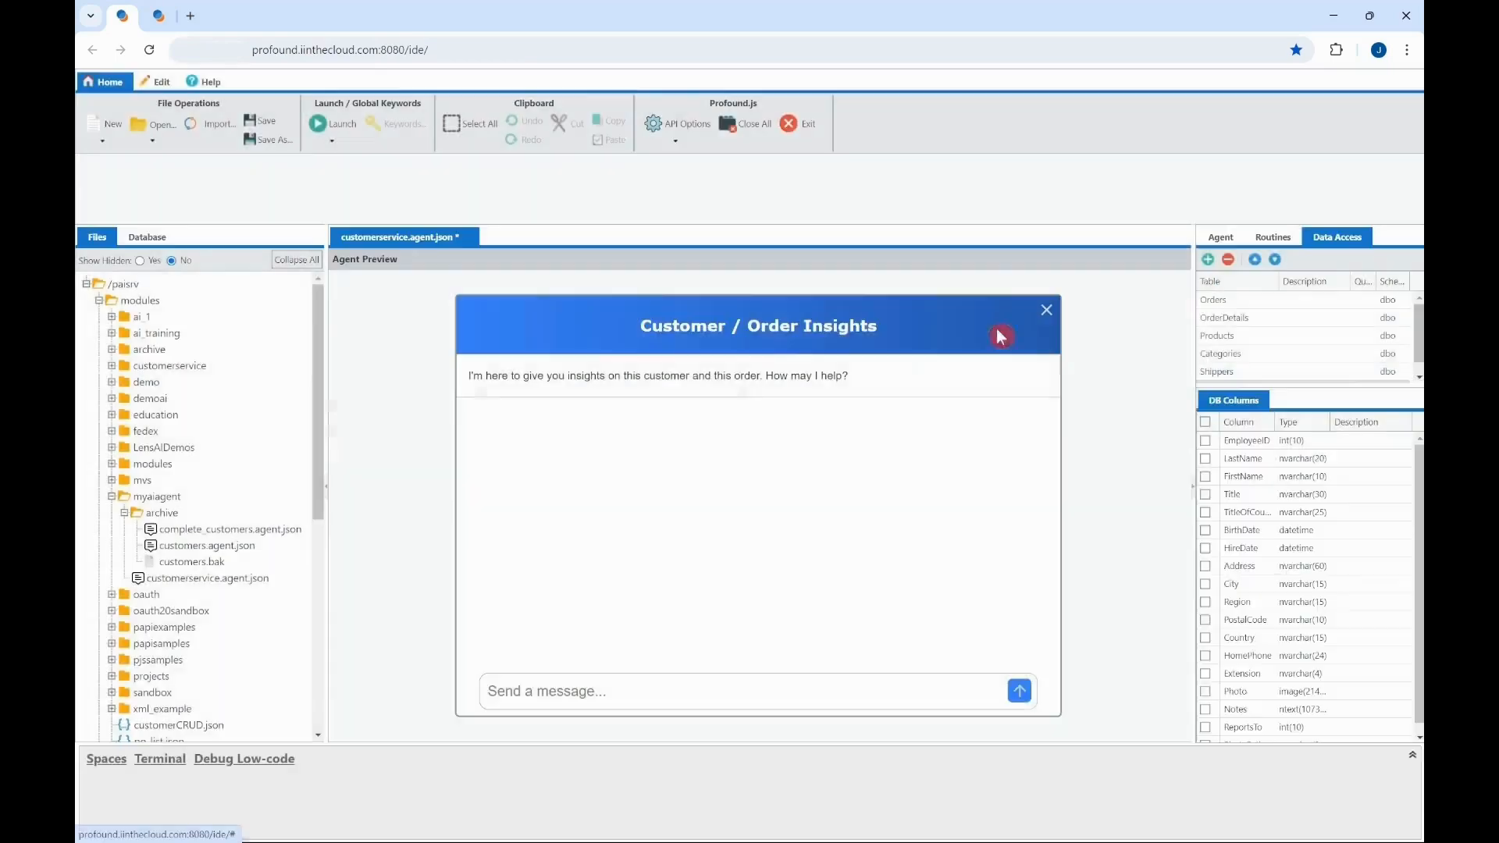
Add the Customers table from the MSSQL connection's dbo schema to the agent's data access.
left_click(1209, 261)
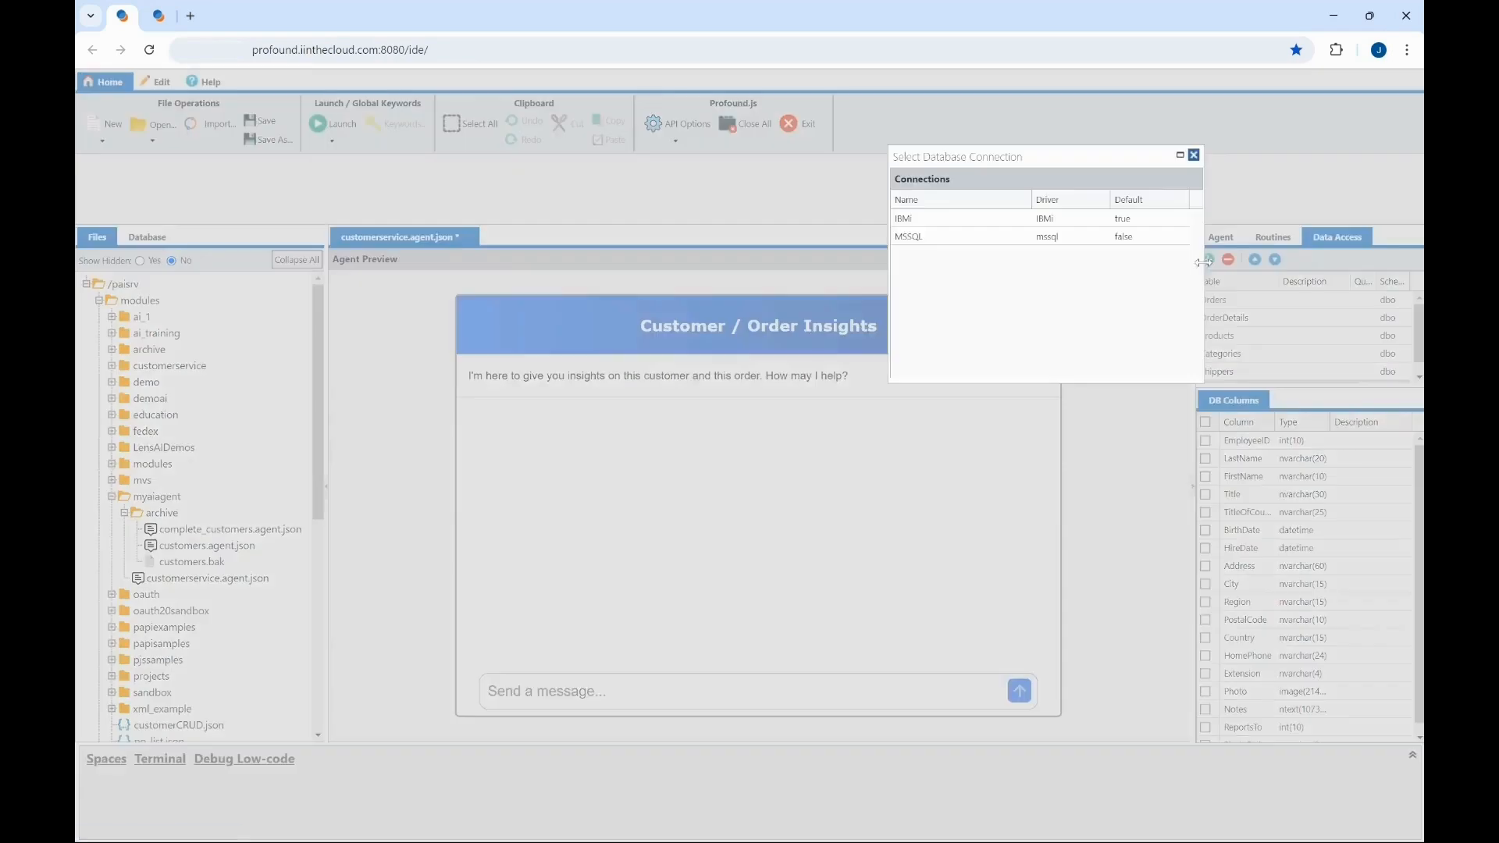
scroll(949, 352, "down", 3)
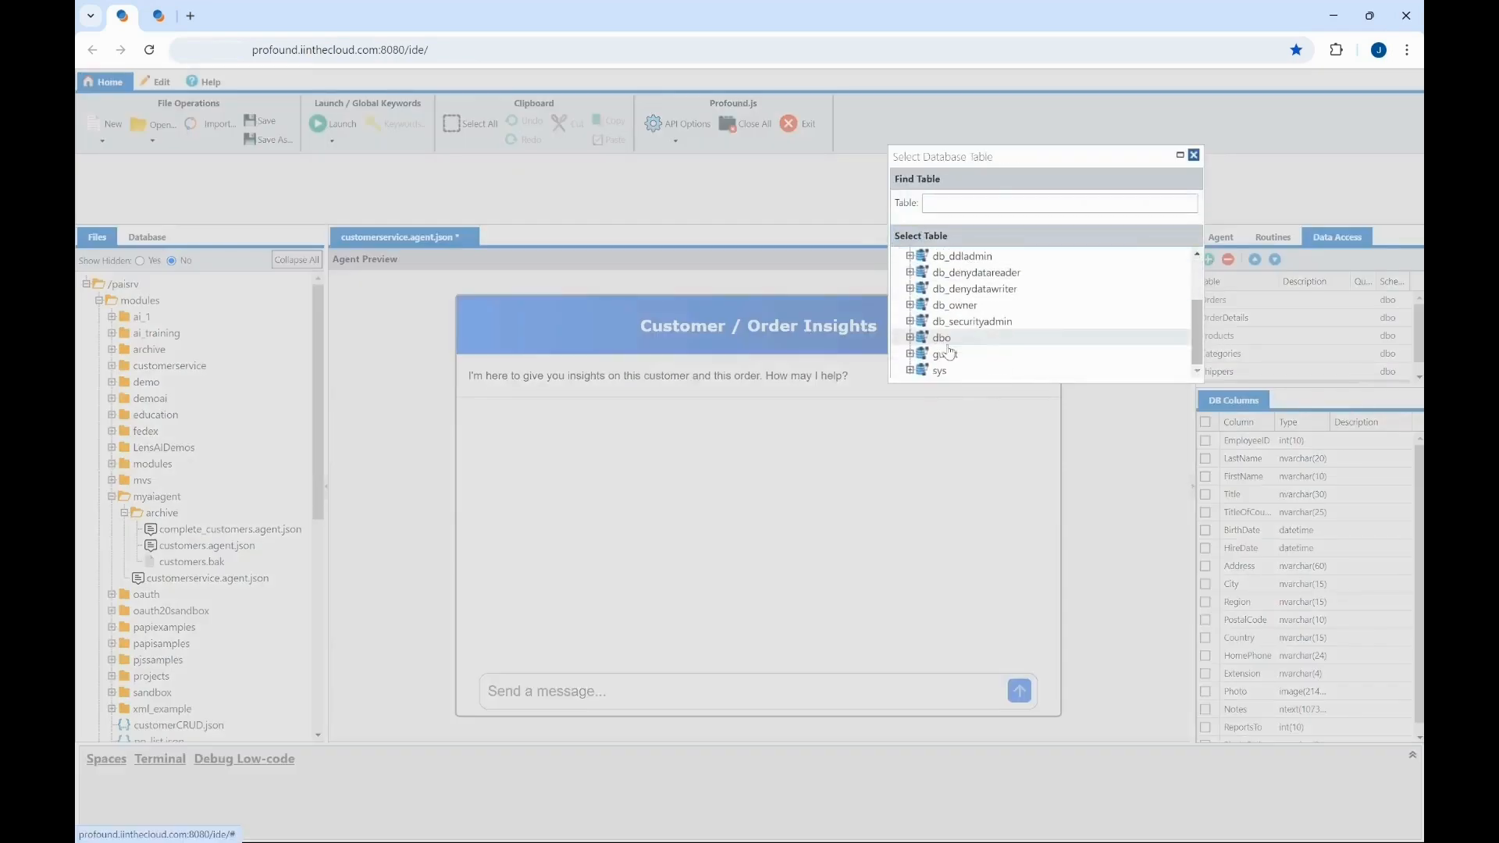
left_click(909, 338)
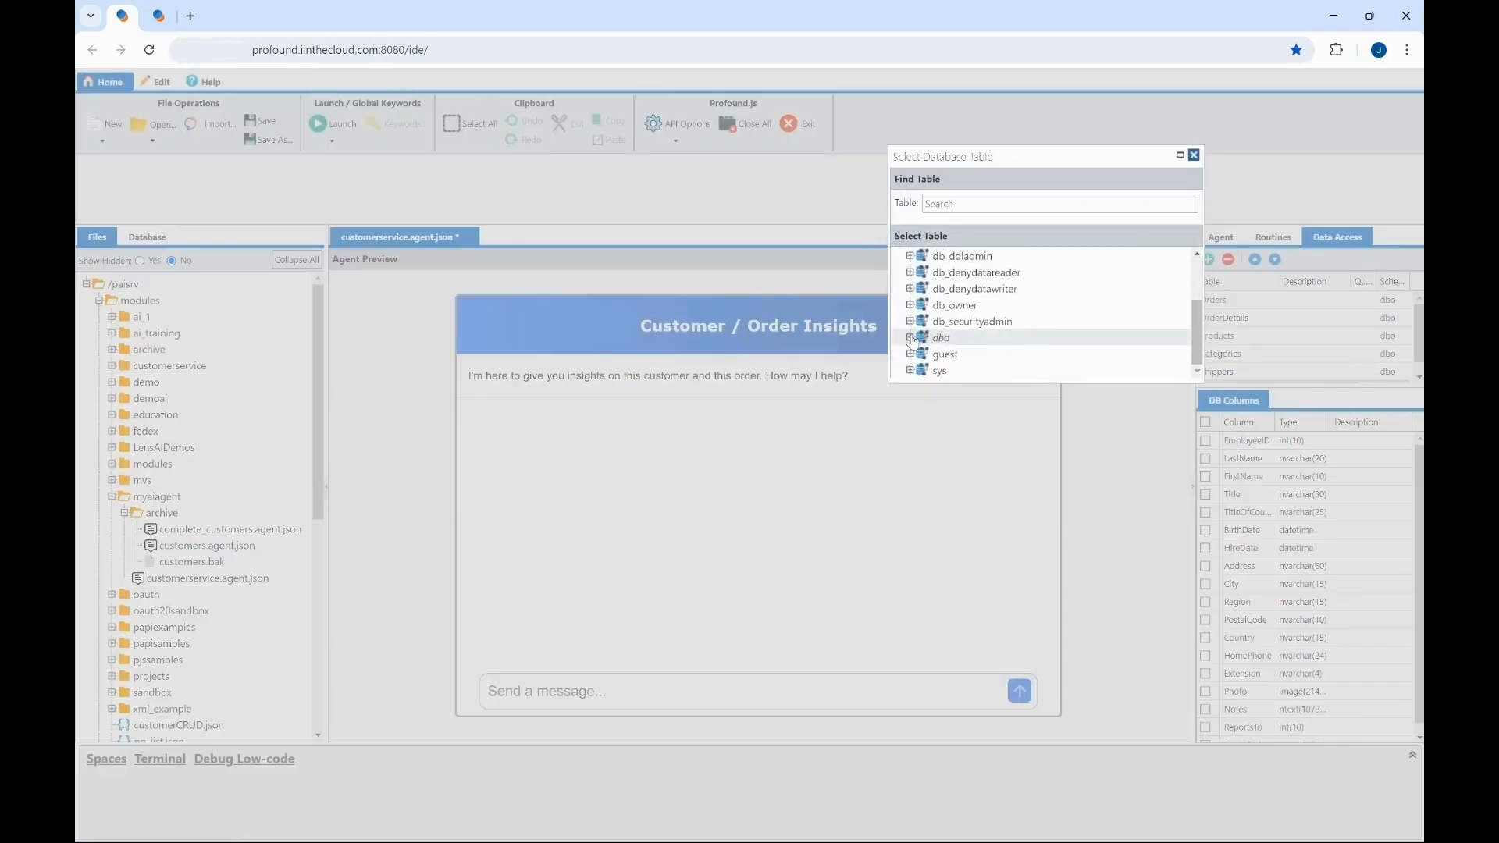
scroll(1013, 334, "down", 4)
double_click(990, 311)
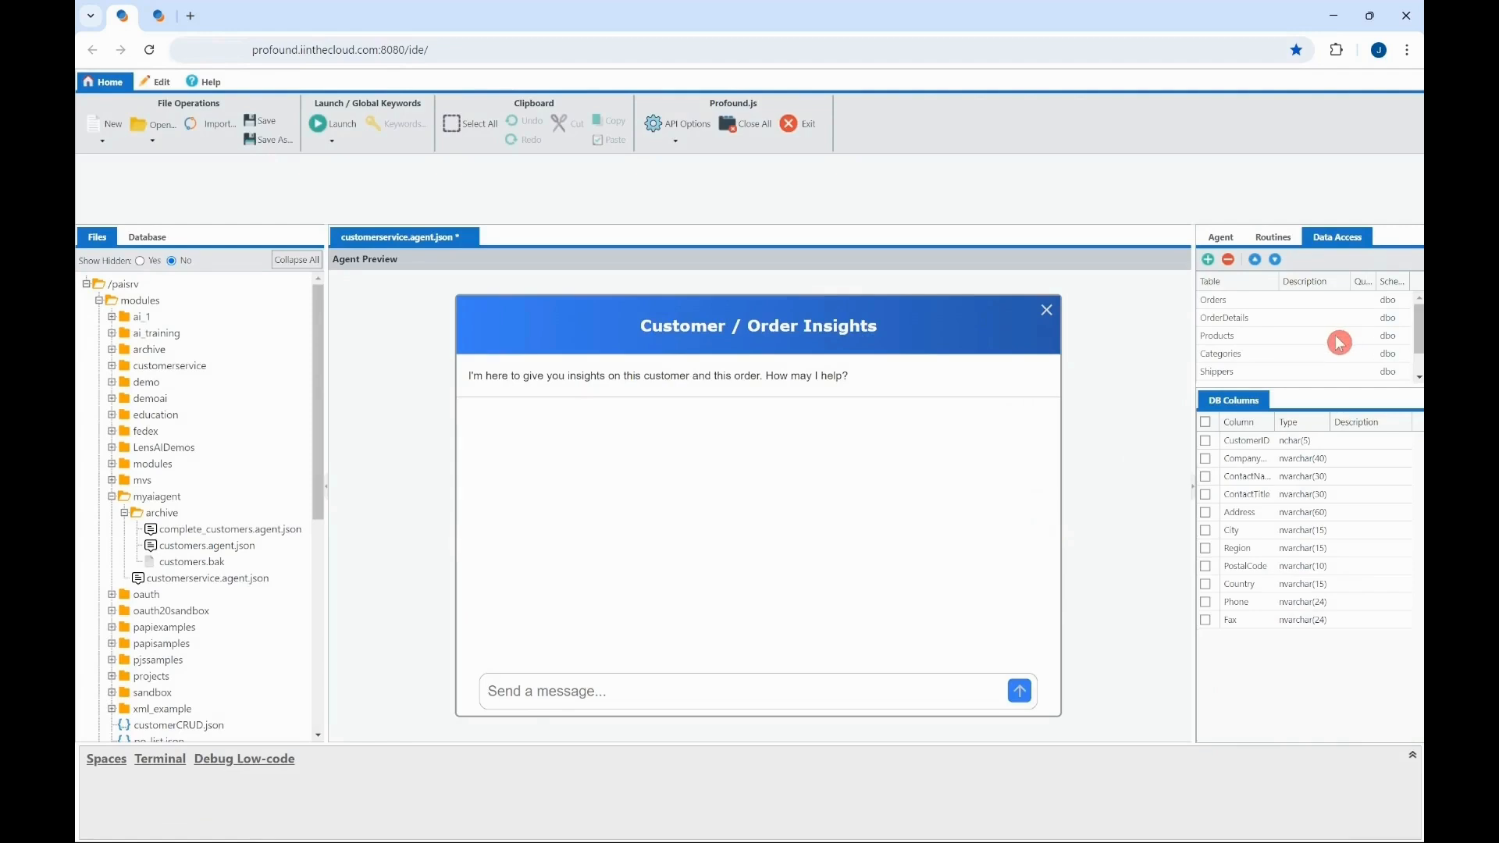
scroll(1351, 338, "down", 1)
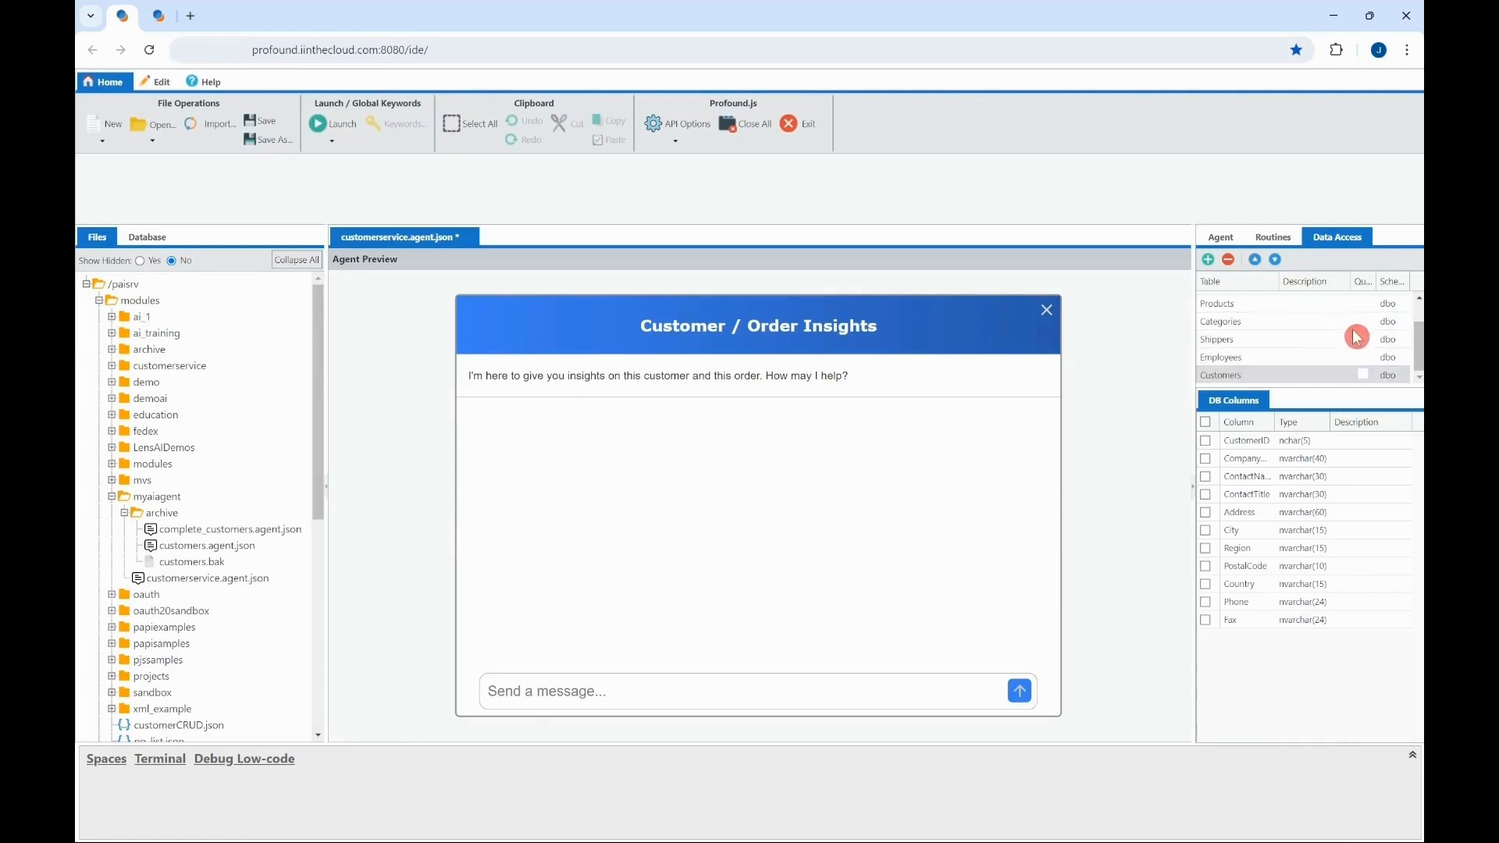
scroll(1355, 338, "up", 1)
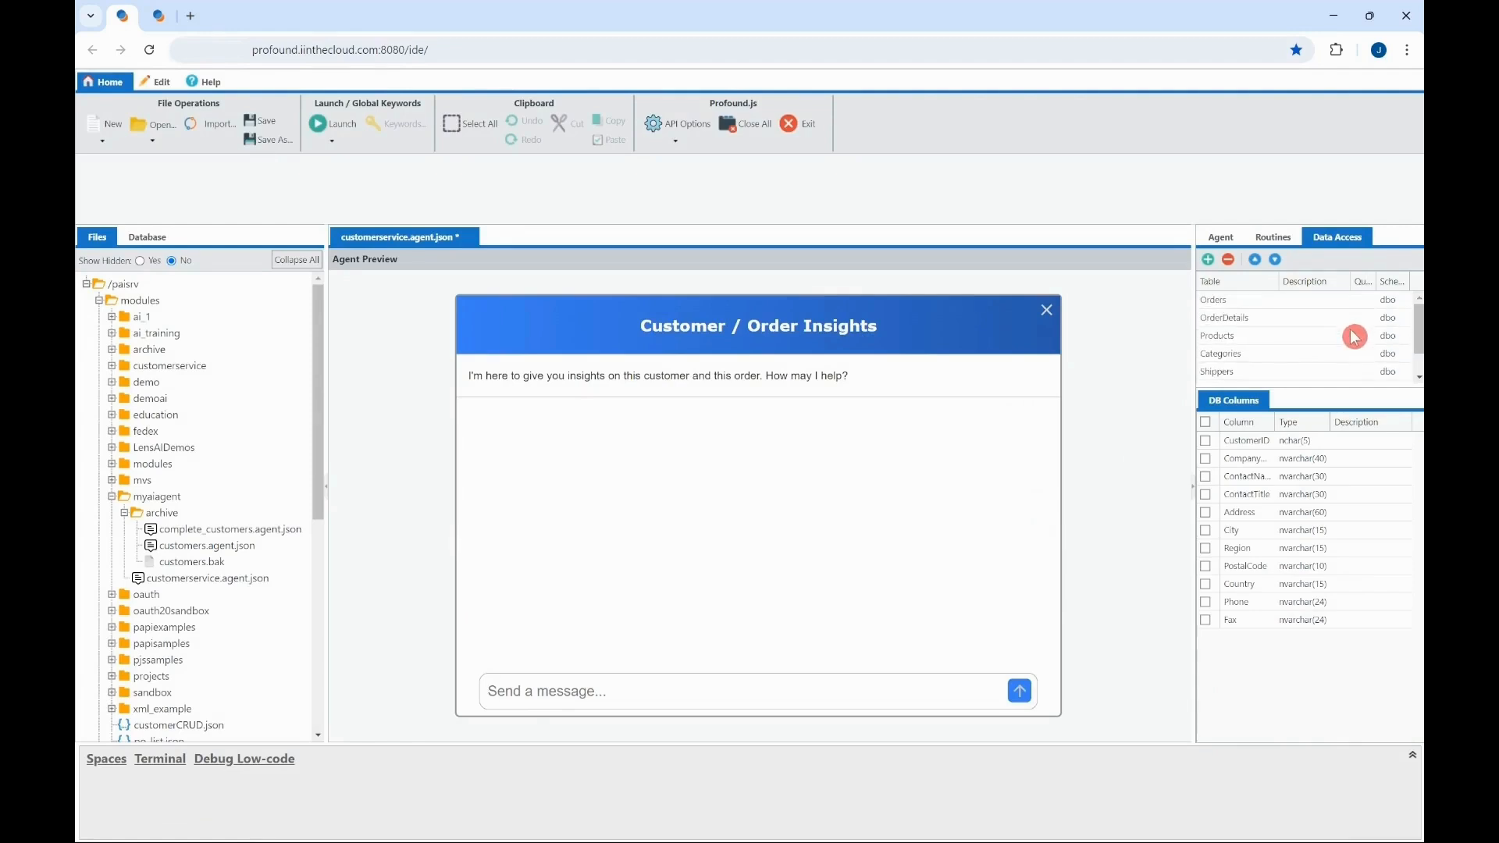
Give the agent access to all columns of the Orders and OrderDetails tables.
left_click(1252, 306)
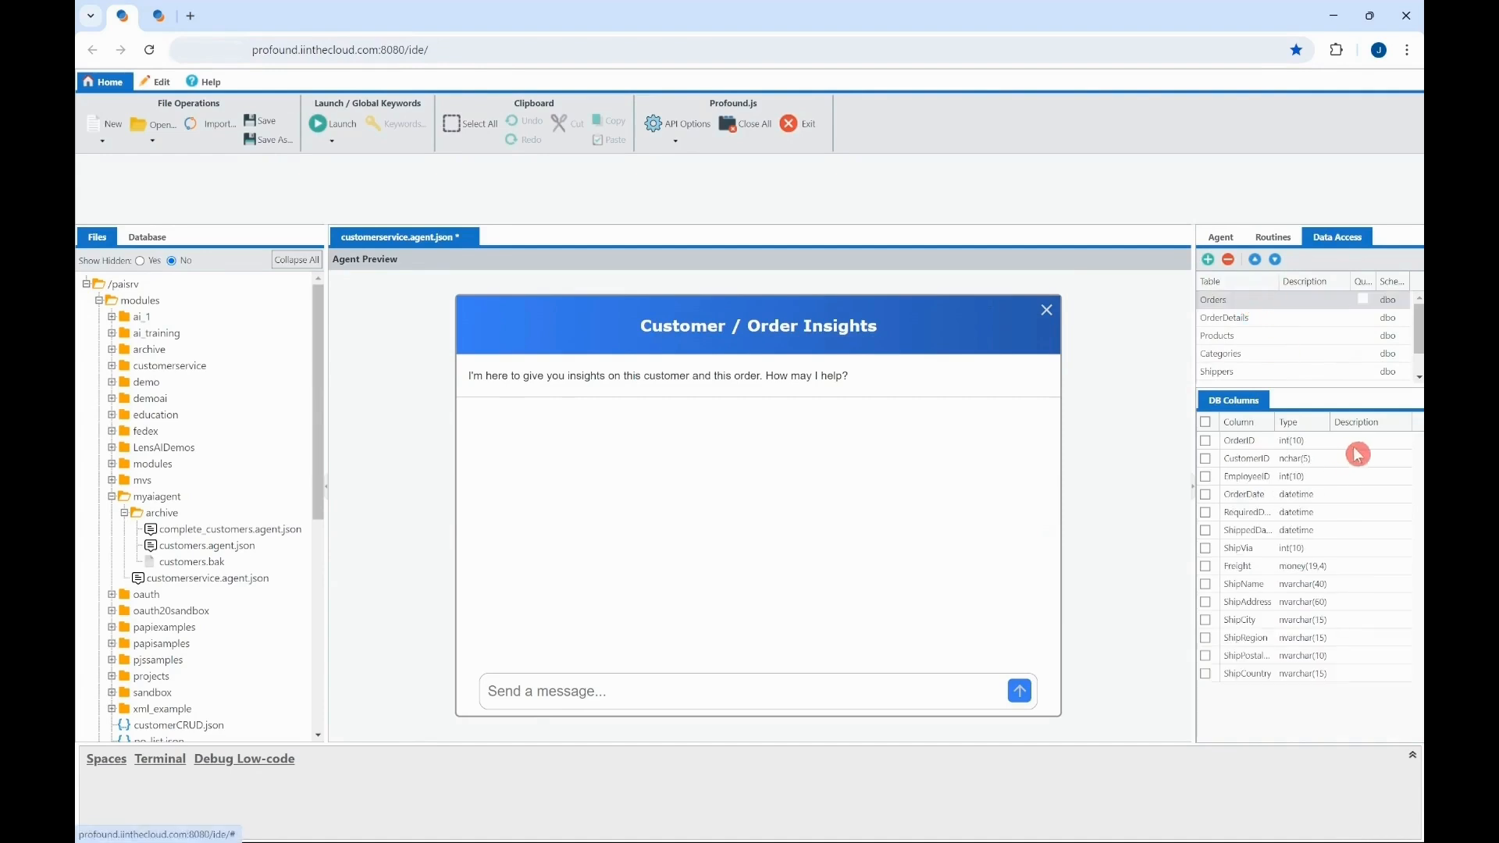
left_click(1206, 423)
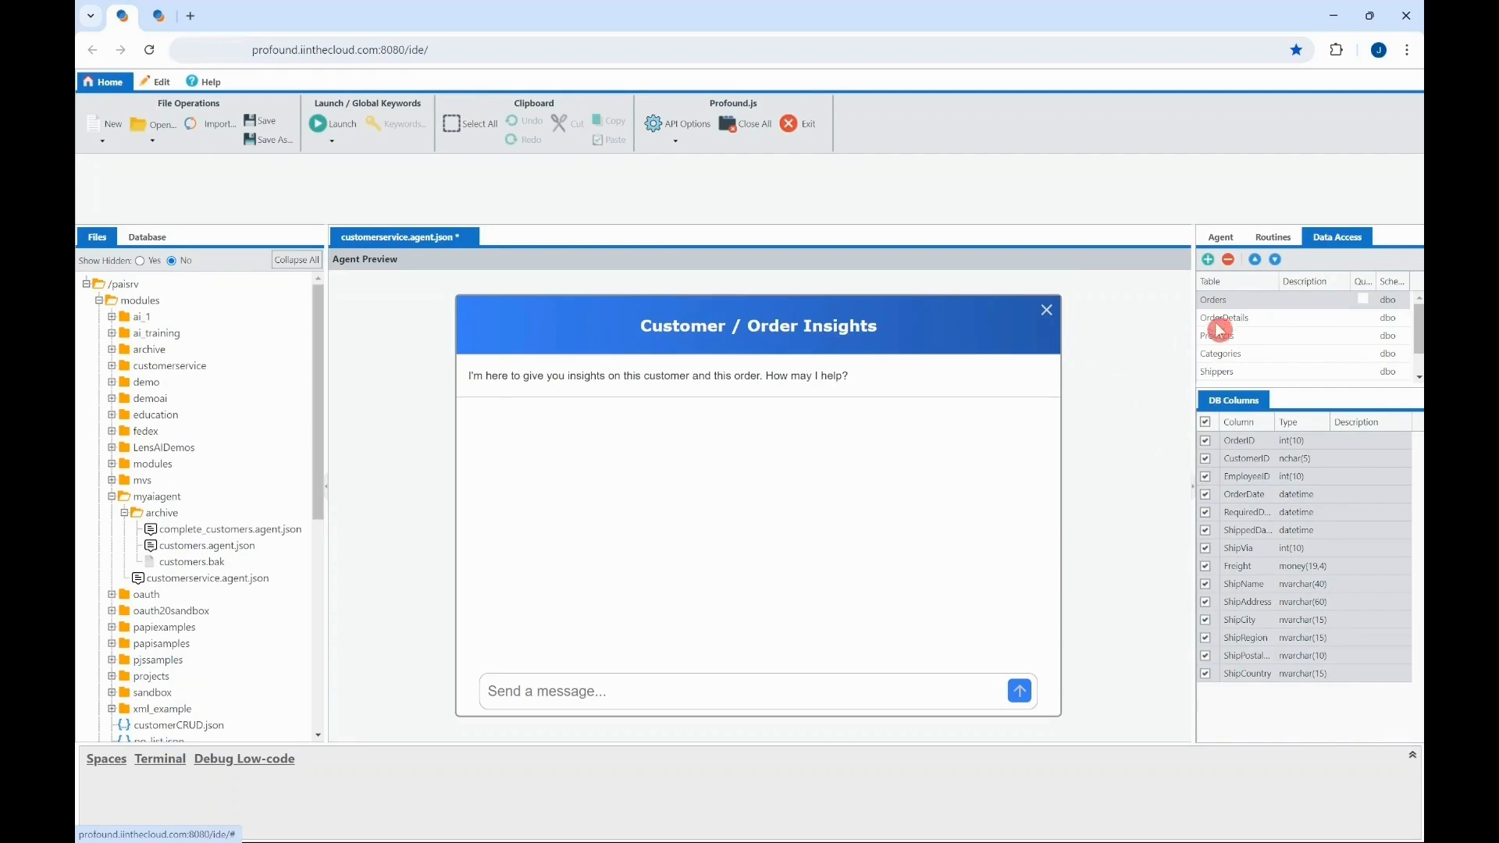
left_click(1241, 325)
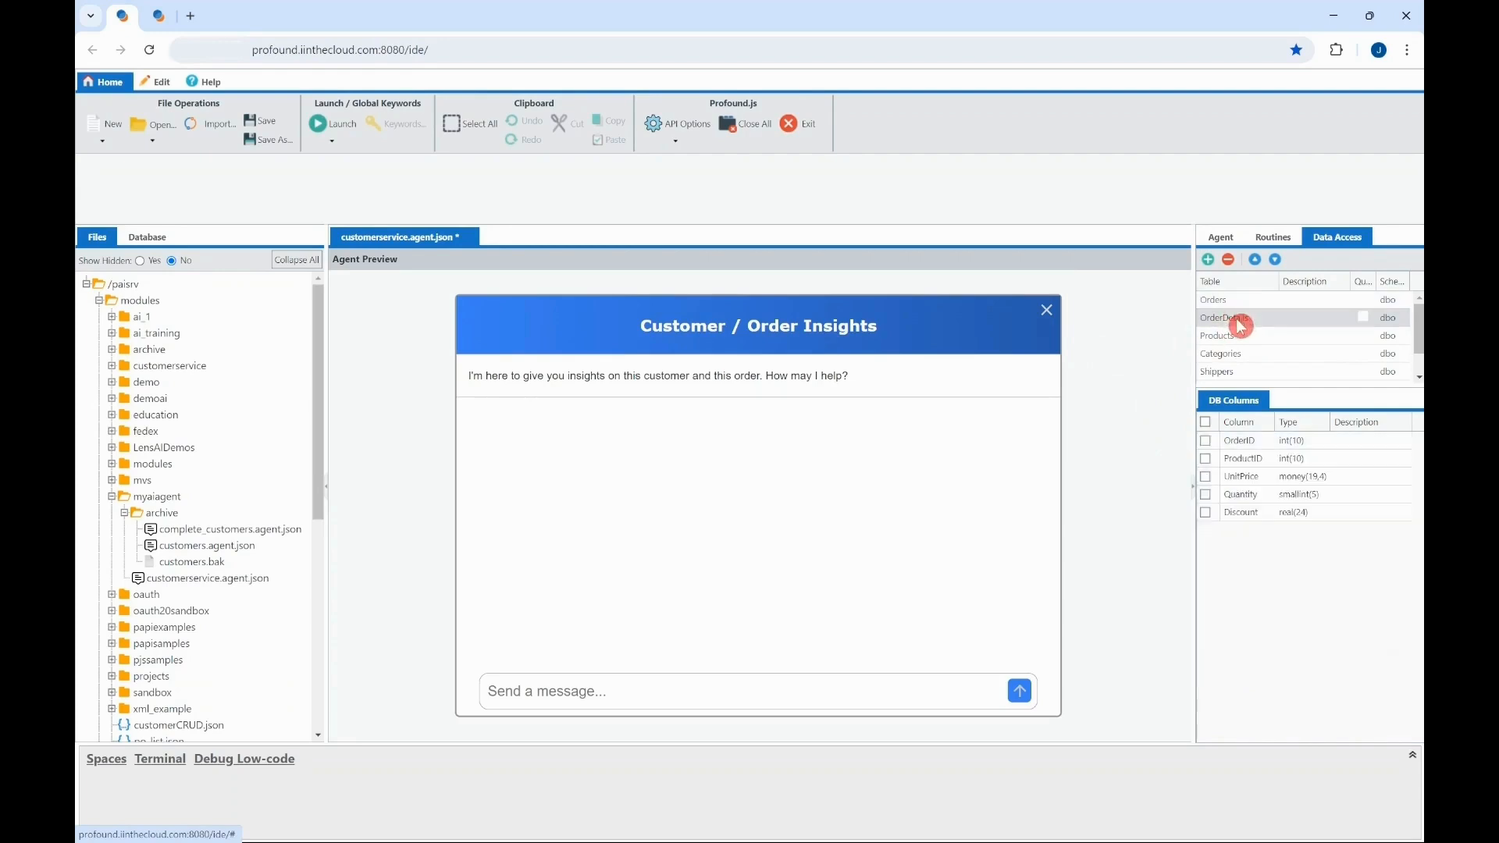
left_click(1206, 422)
Give the agent access to all Products table columns except ReorderLevel and Discontinued.
left_click(1353, 342)
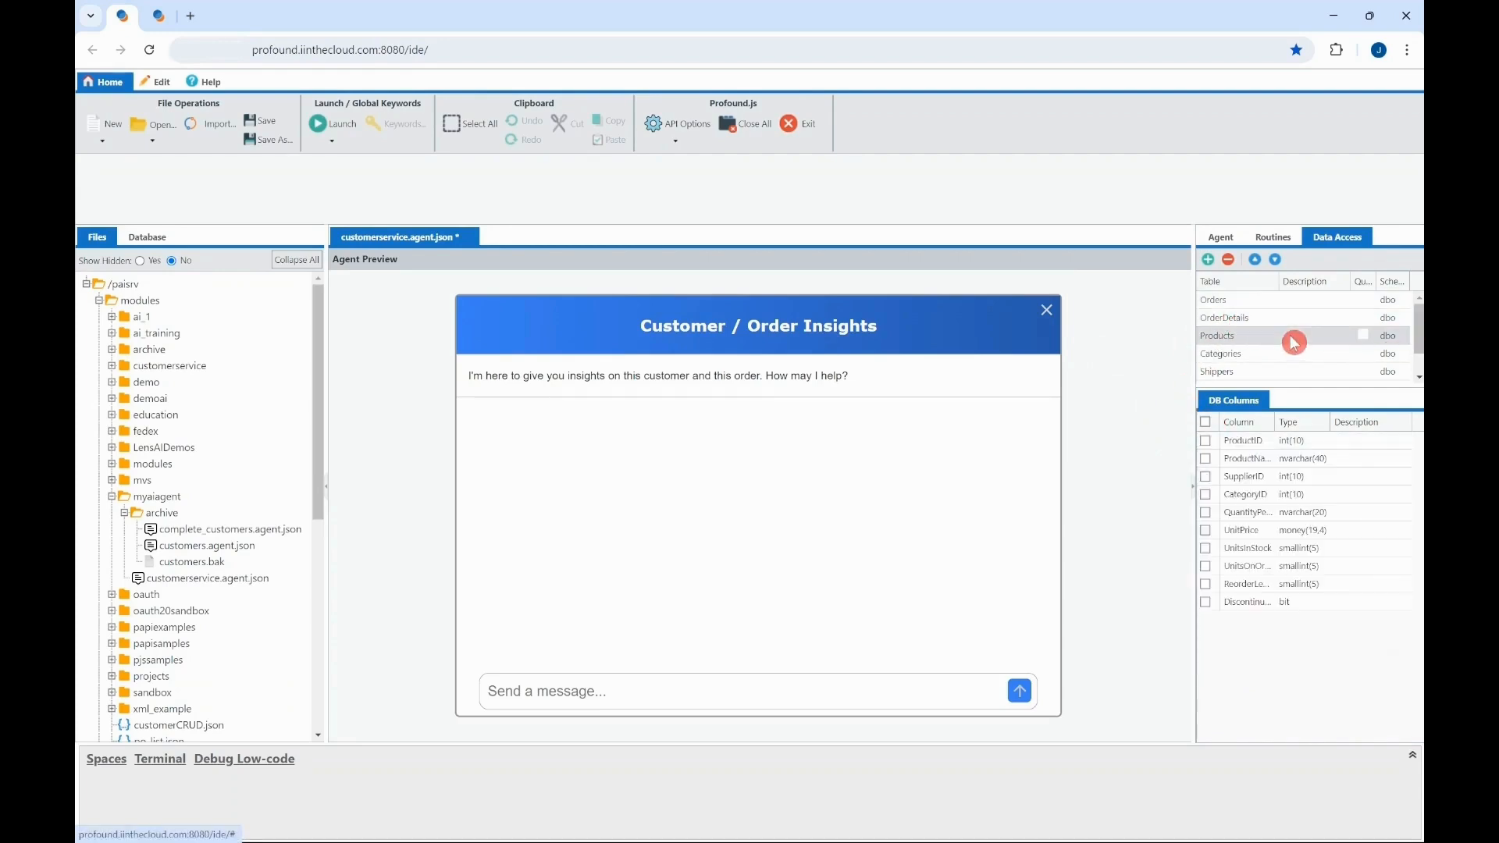
left_click(1205, 422)
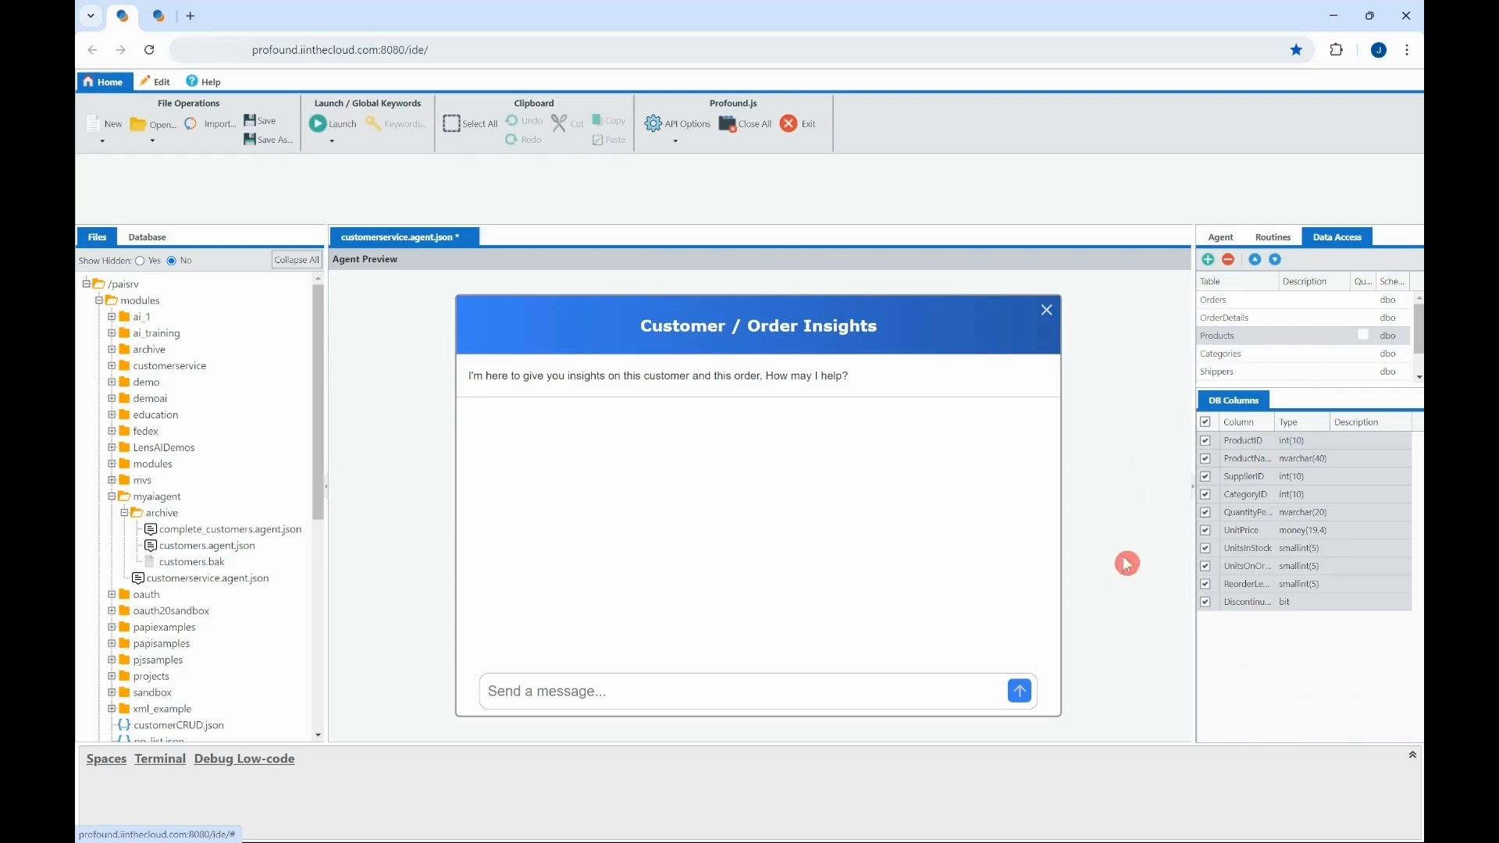
left_click_drag(1277, 427, 1356, 433)
left_click(1208, 586)
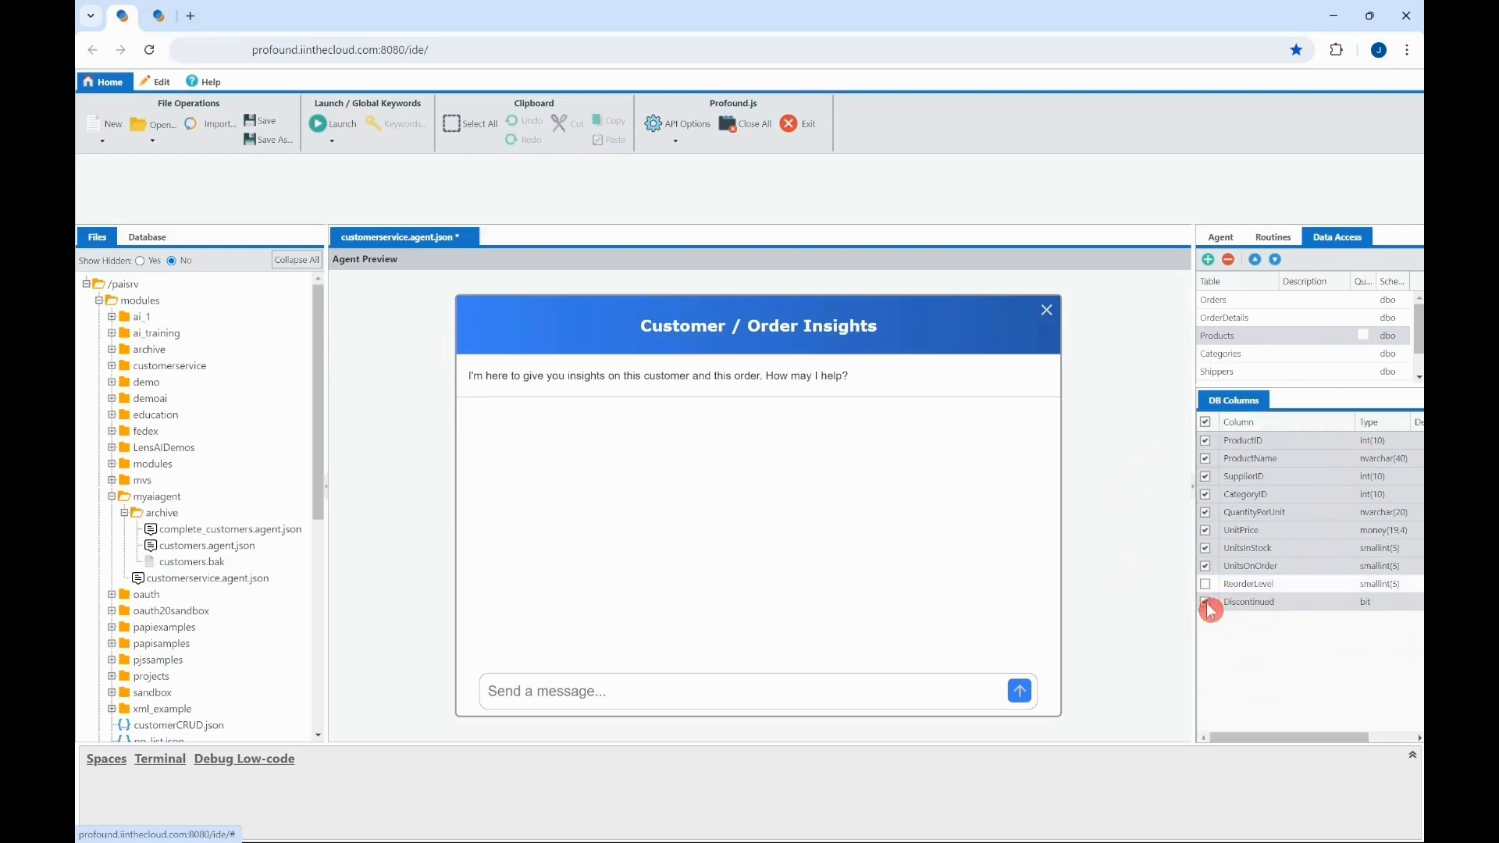
left_click(1206, 603)
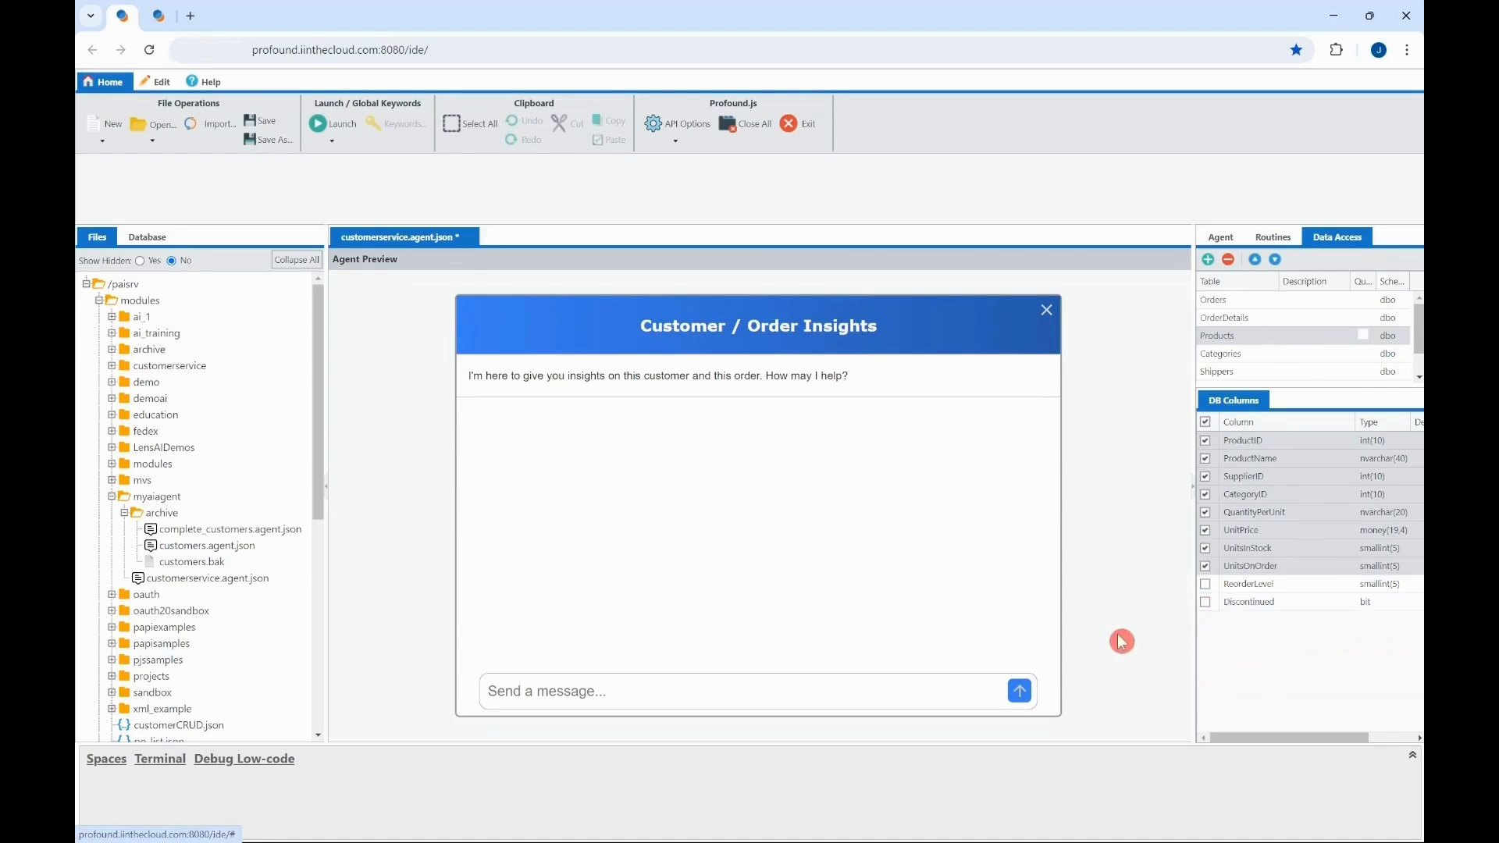
Give the agent access to all columns of the Categories and Shippers tables.
left_click(1234, 356)
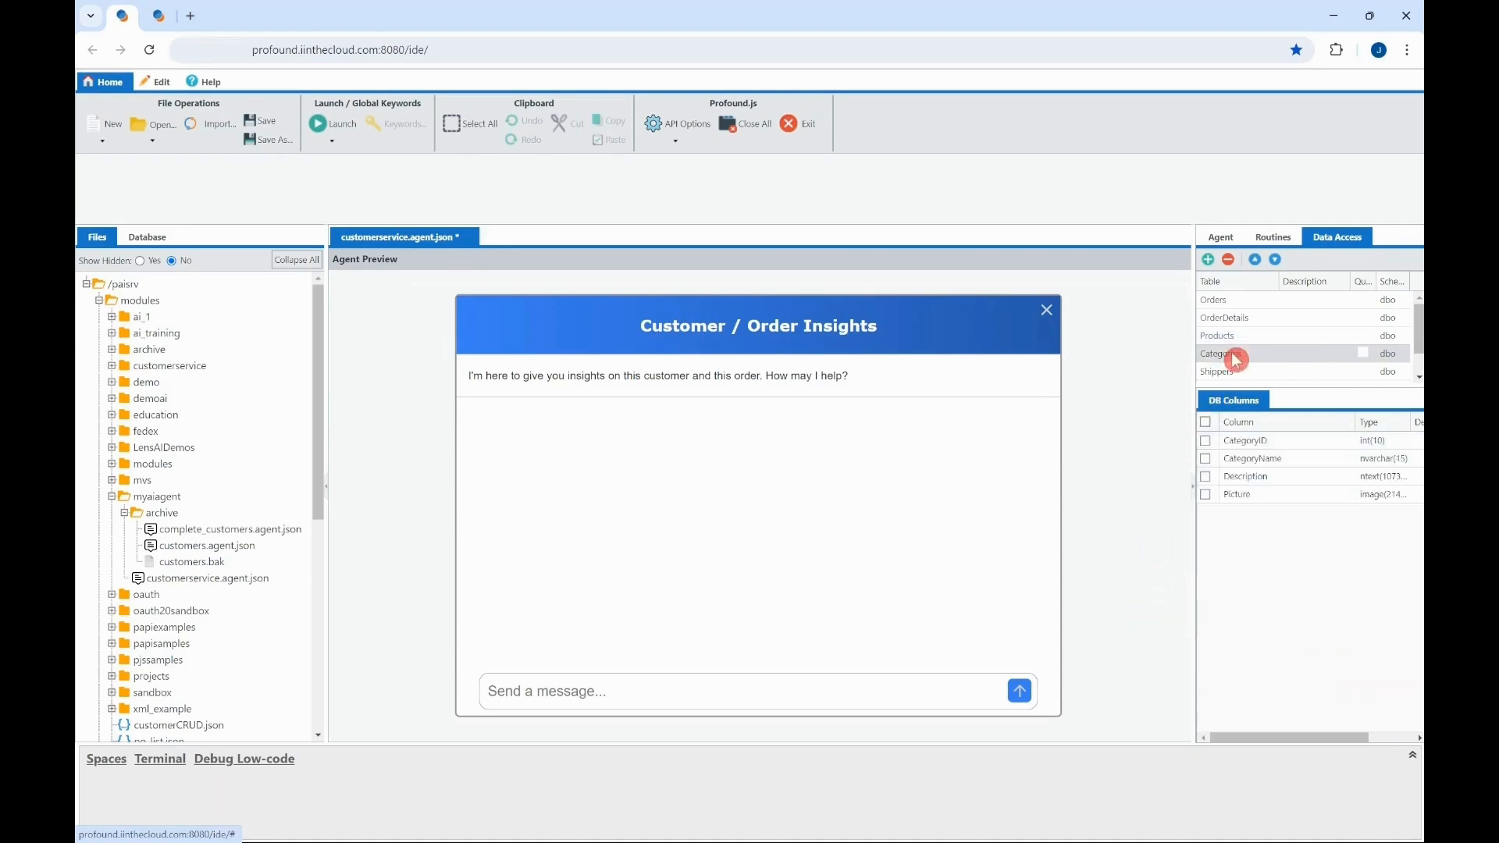
left_click(1208, 421)
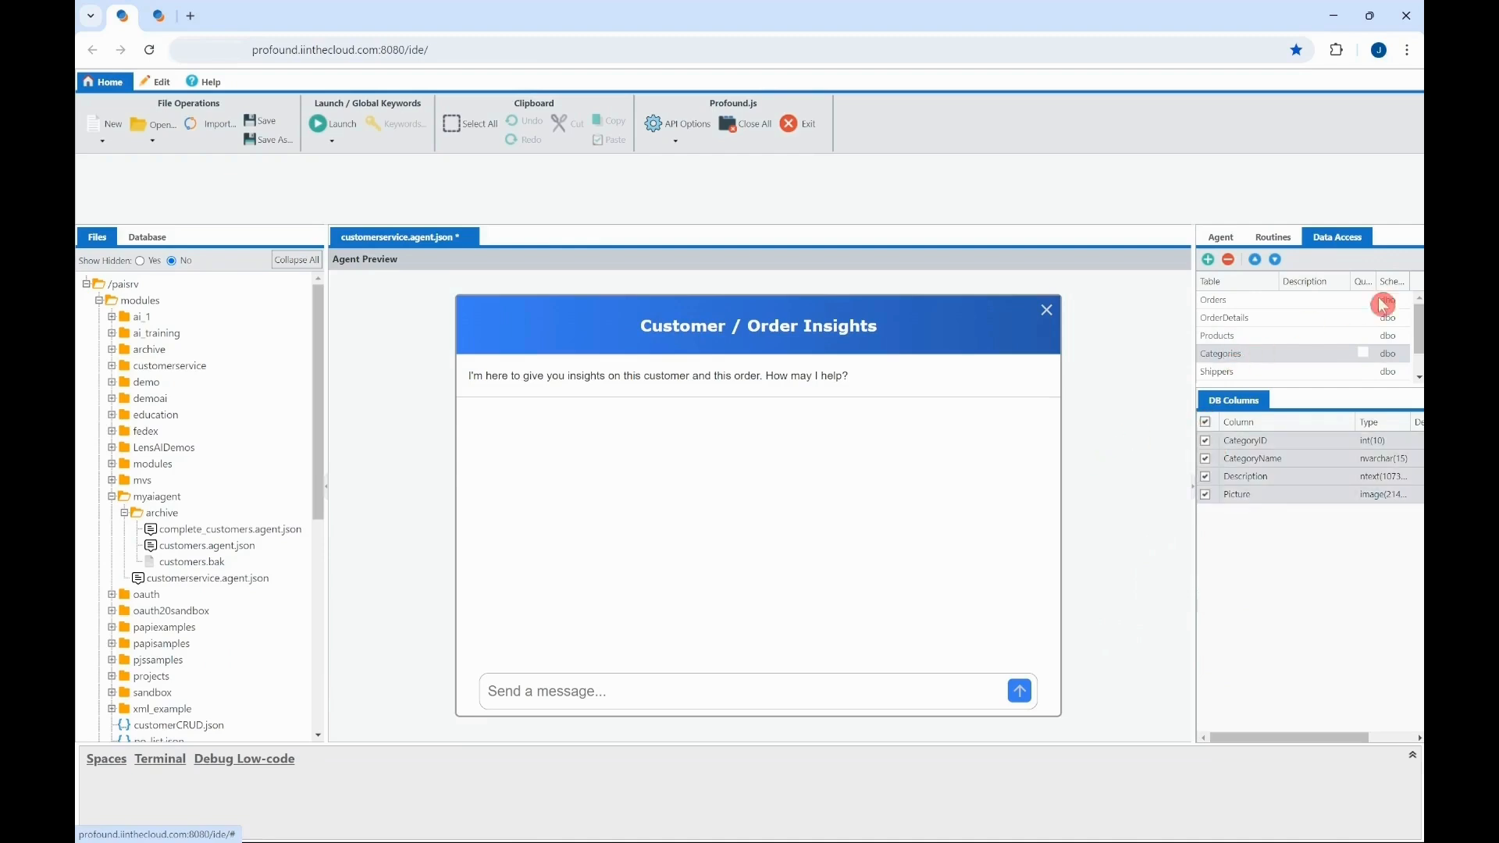
scroll(1250, 355, "down", 1)
left_click(1227, 344)
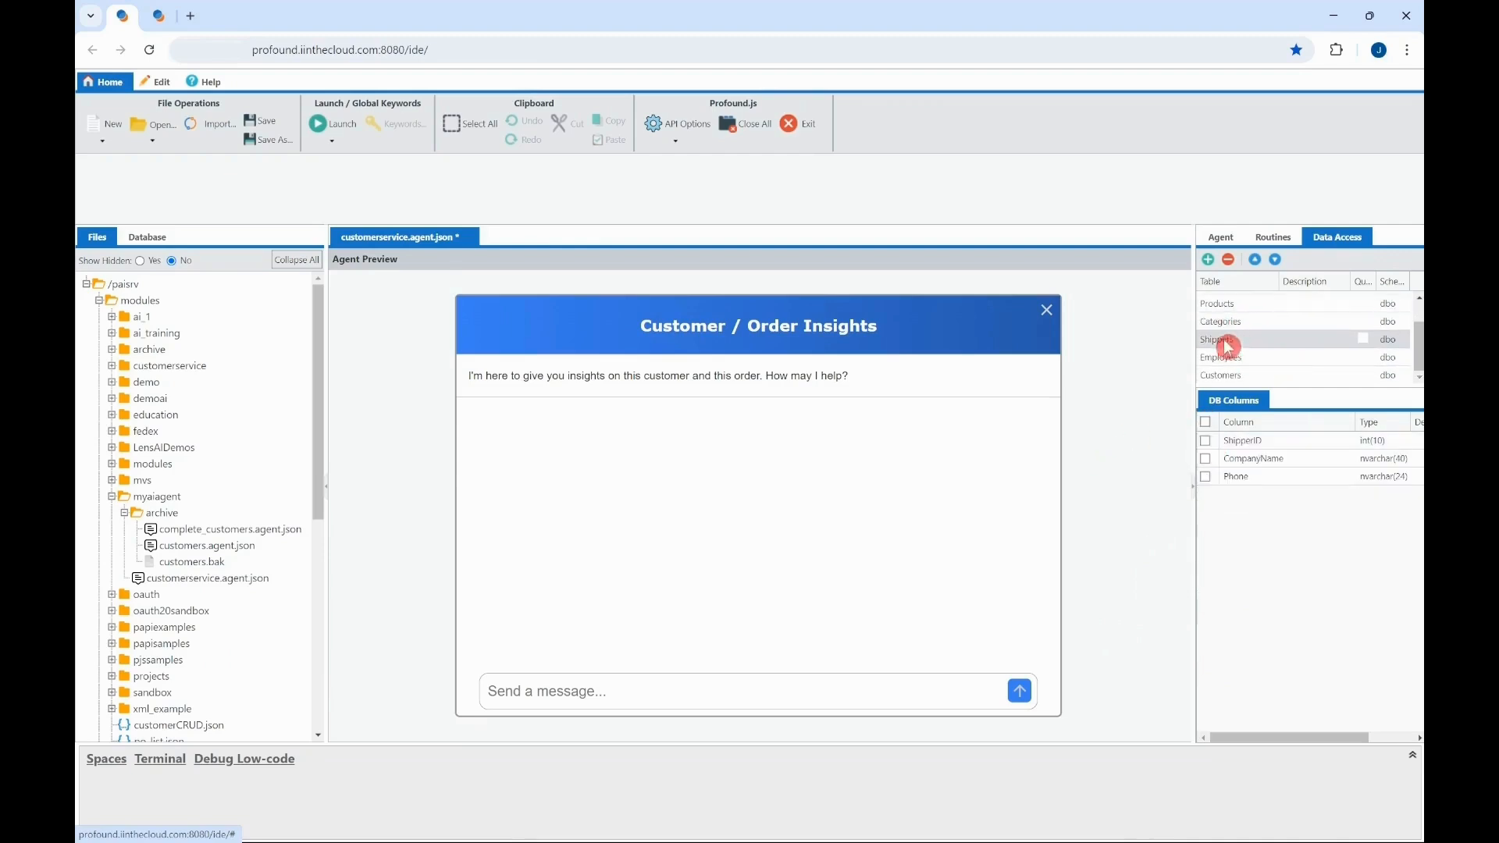
left_click(1206, 422)
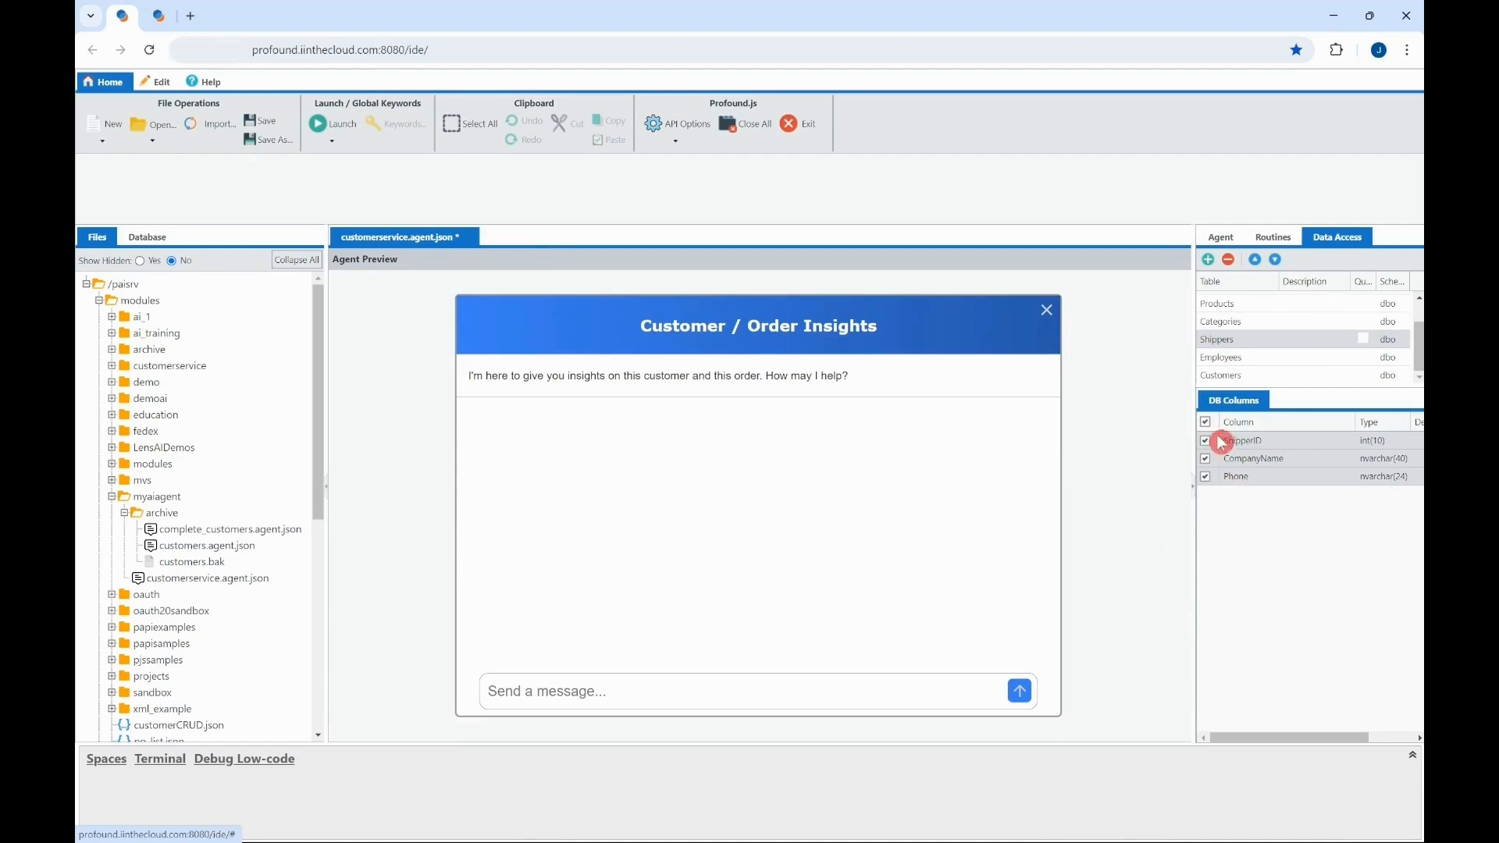
Give the agent access to the LastName and FirstName columns of Employees and the CompanyName column of Customers.
left_click(1262, 360)
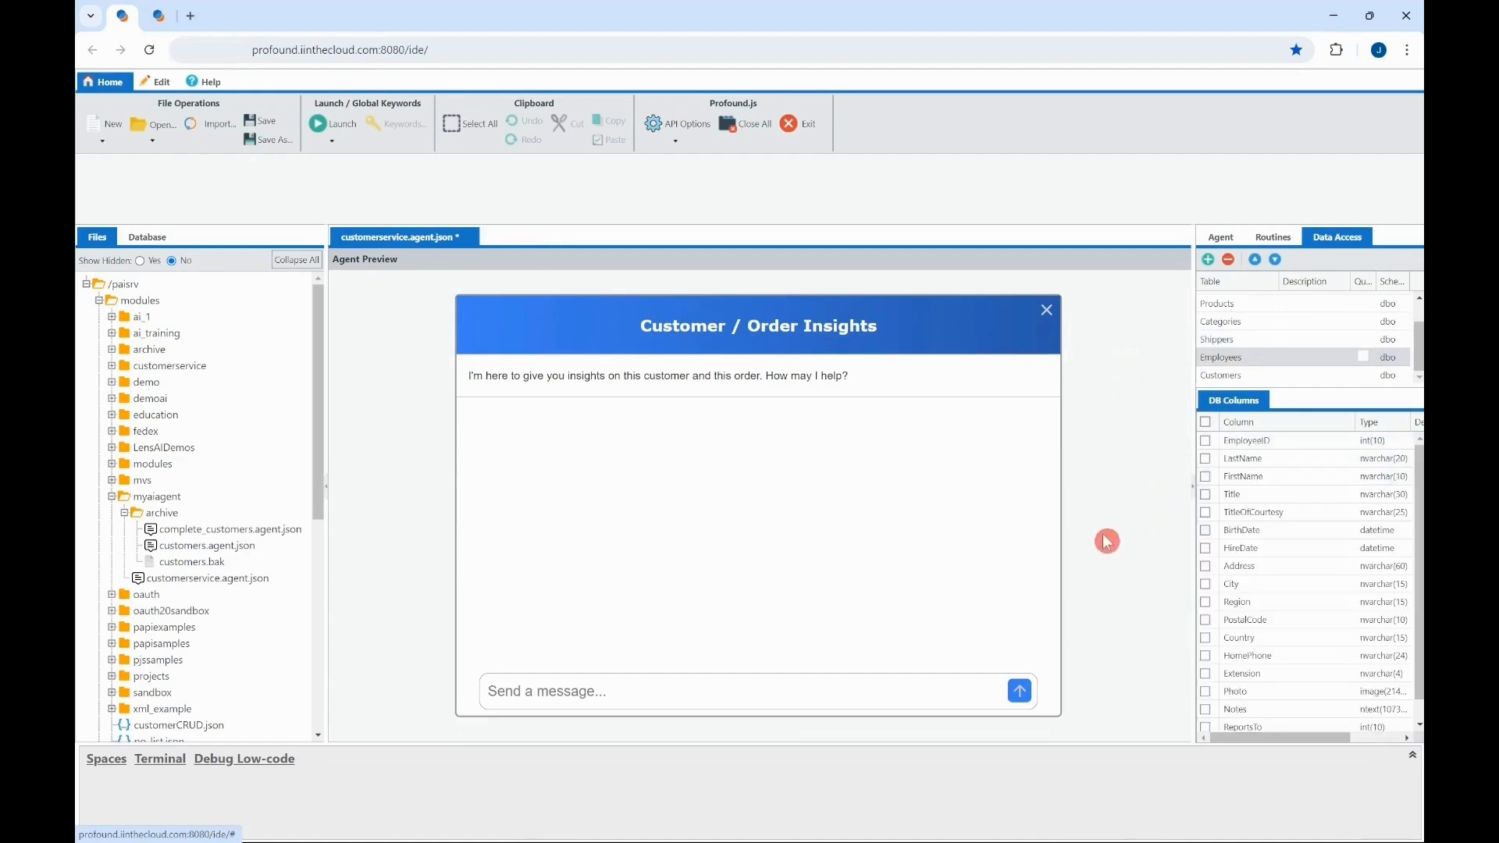
left_click(1206, 459)
left_click(1205, 478)
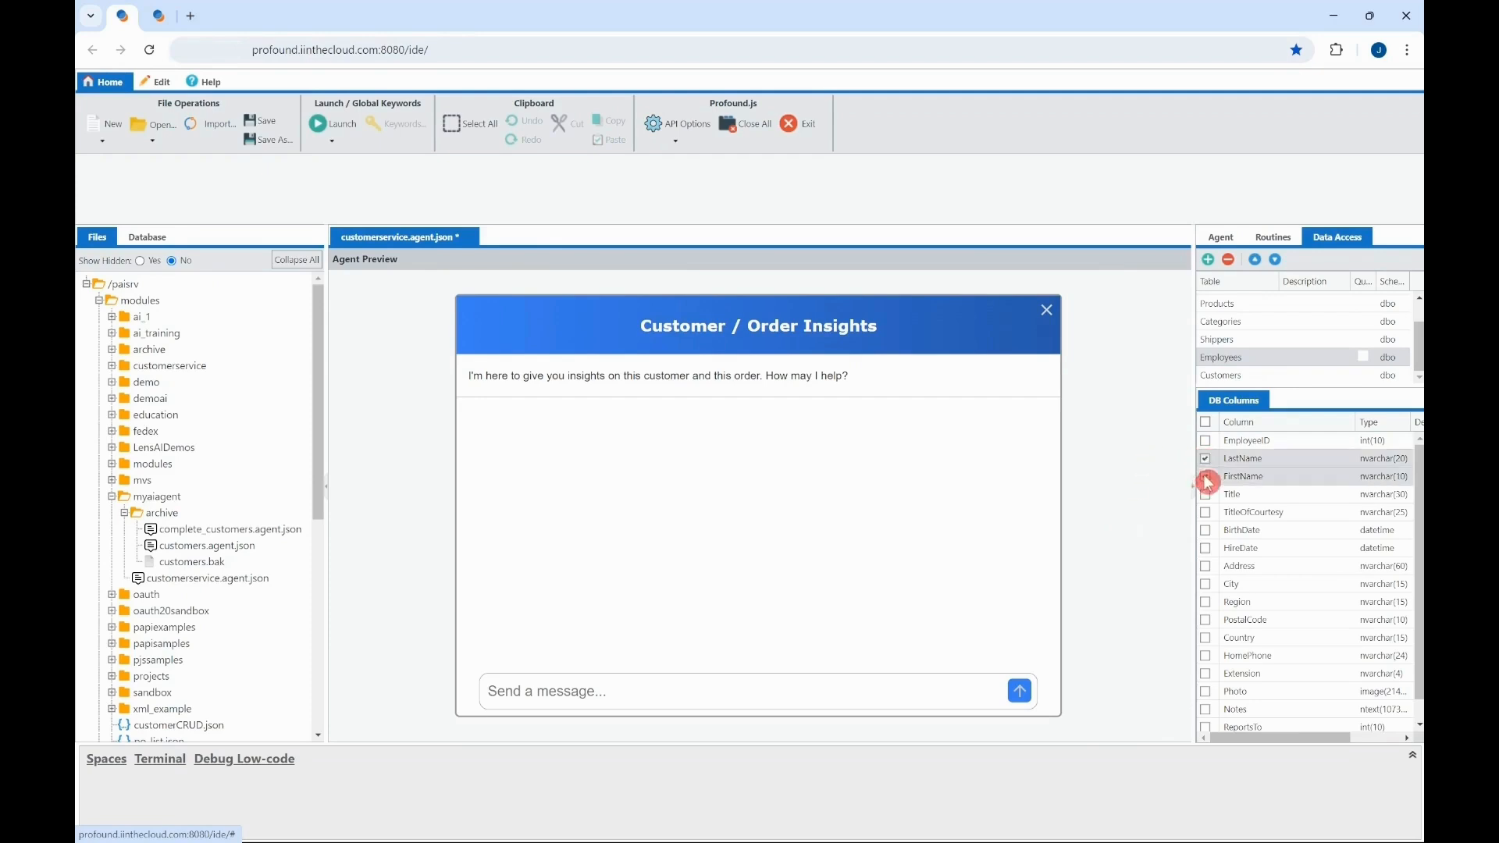
left_click(1289, 376)
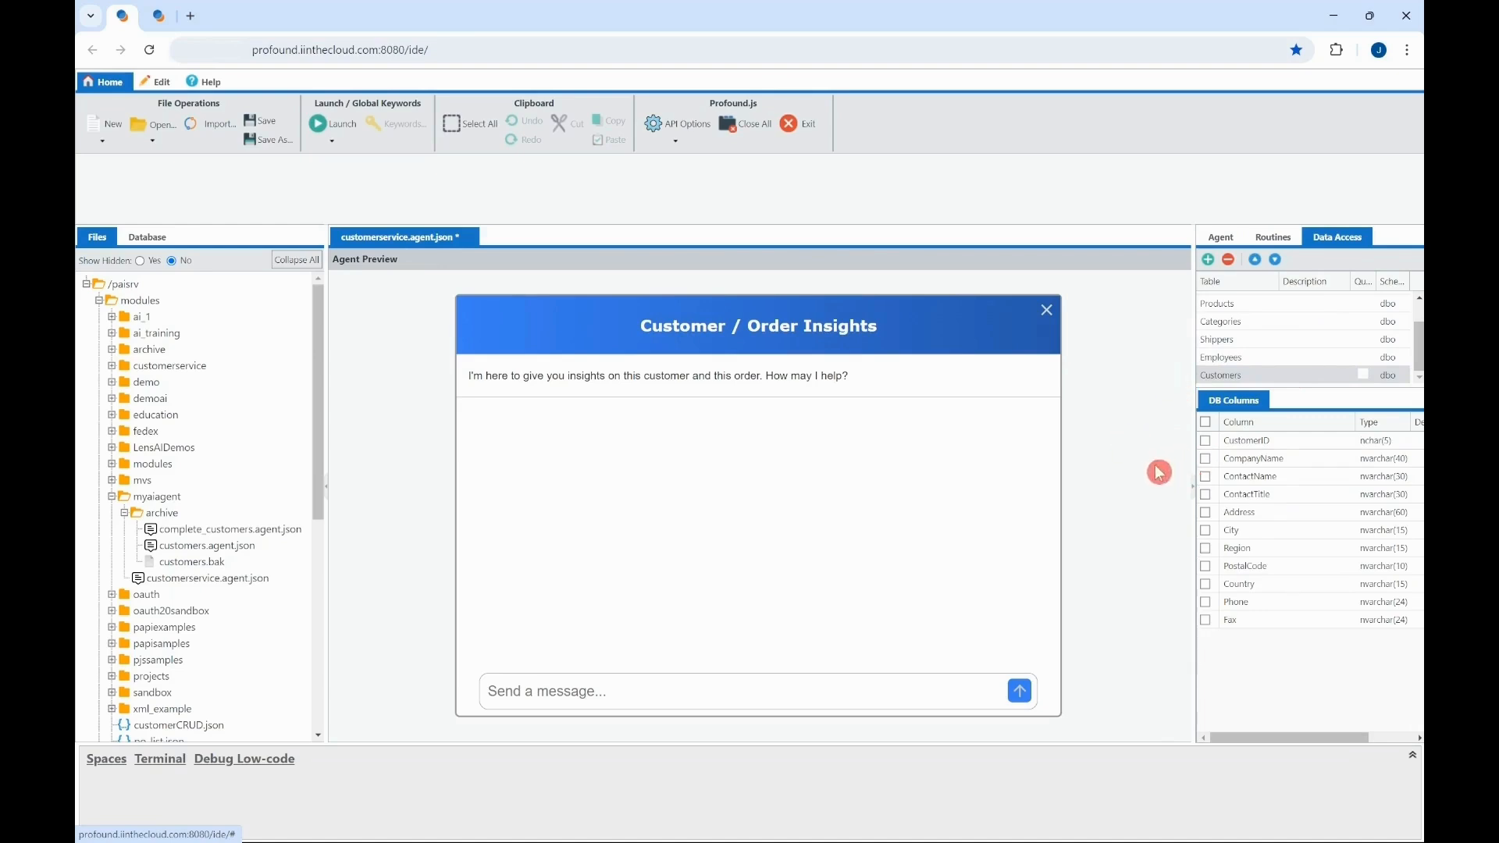
left_click(1206, 460)
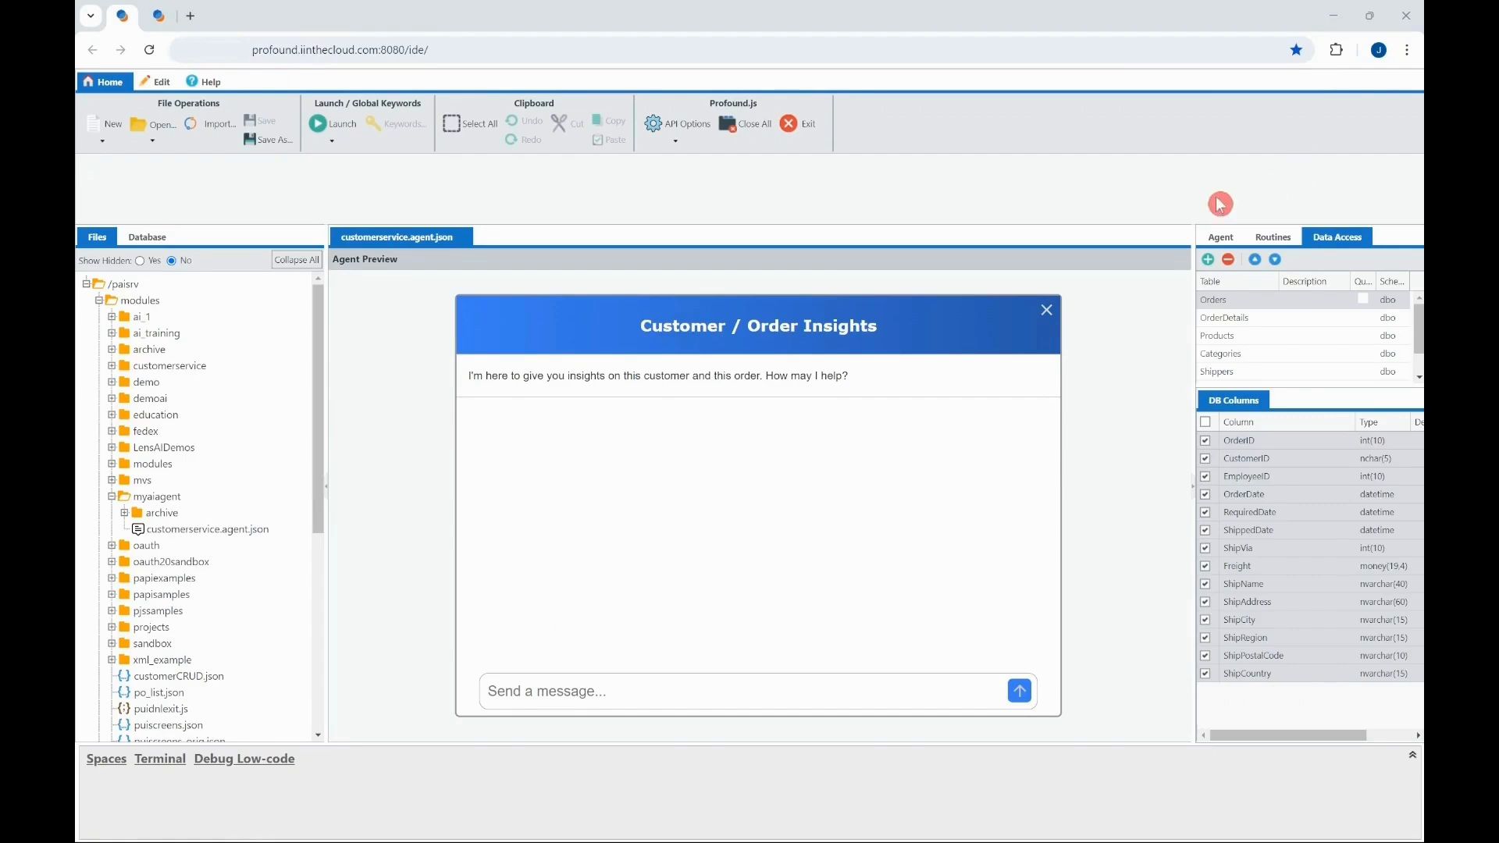
Review the agent's guidance settings and routines, and save the customerservice.agent.json file.
left_click(1221, 237)
left_click(1285, 685)
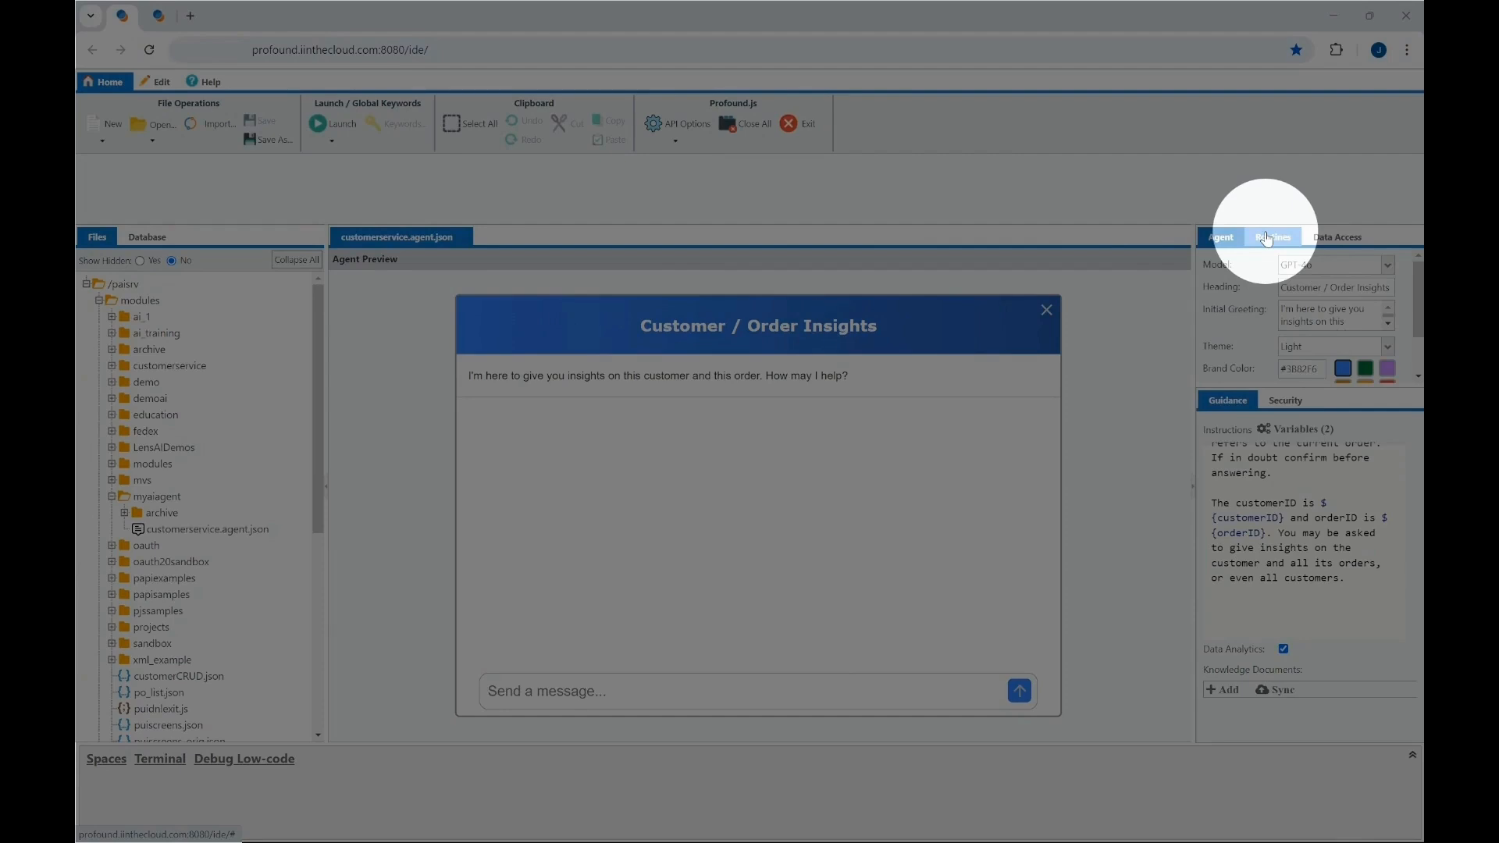
left_click(1268, 238)
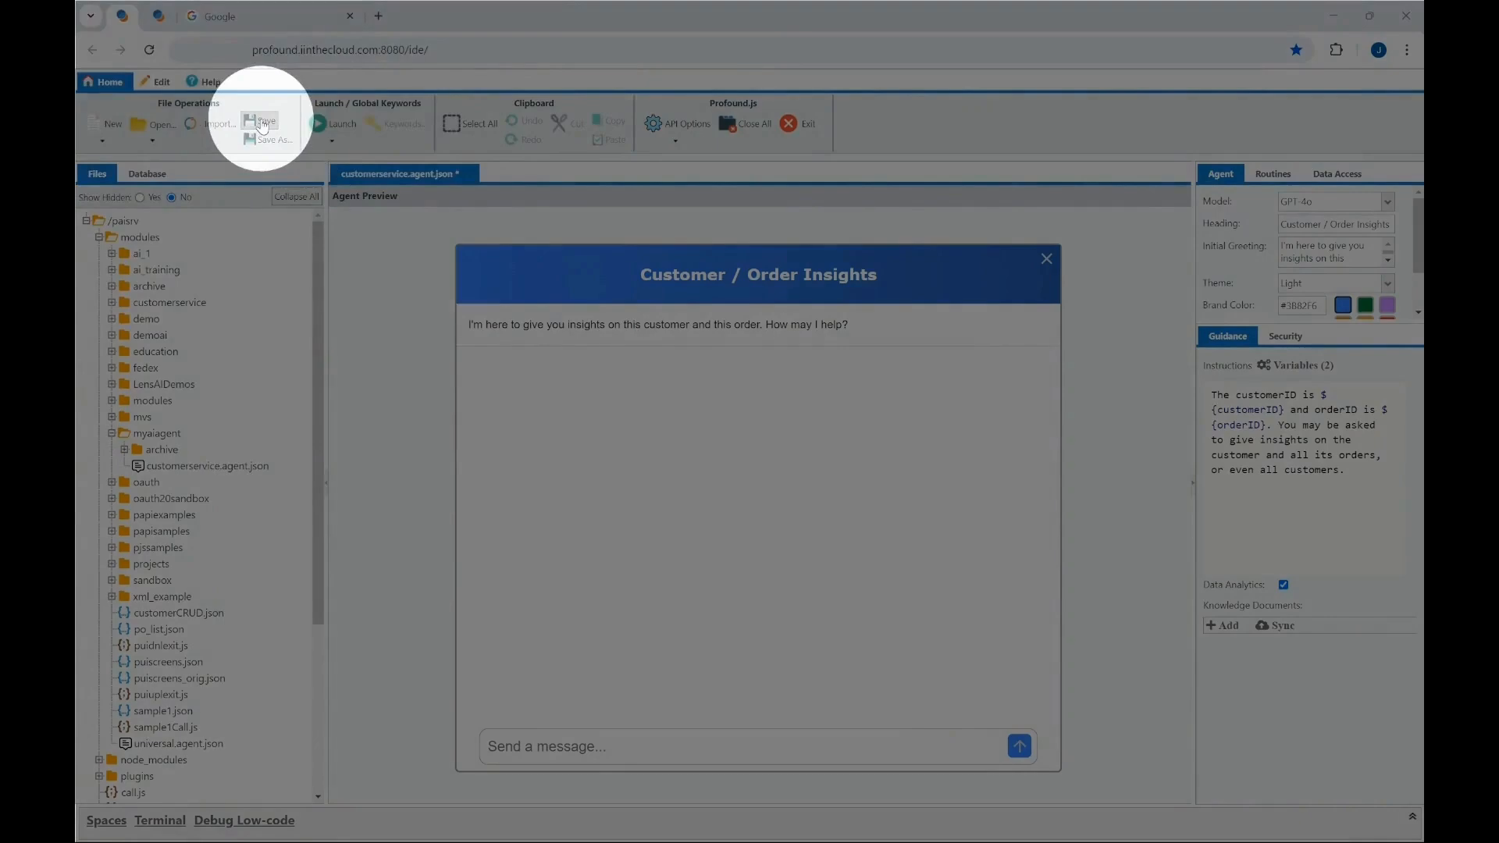
left_click(262, 123)
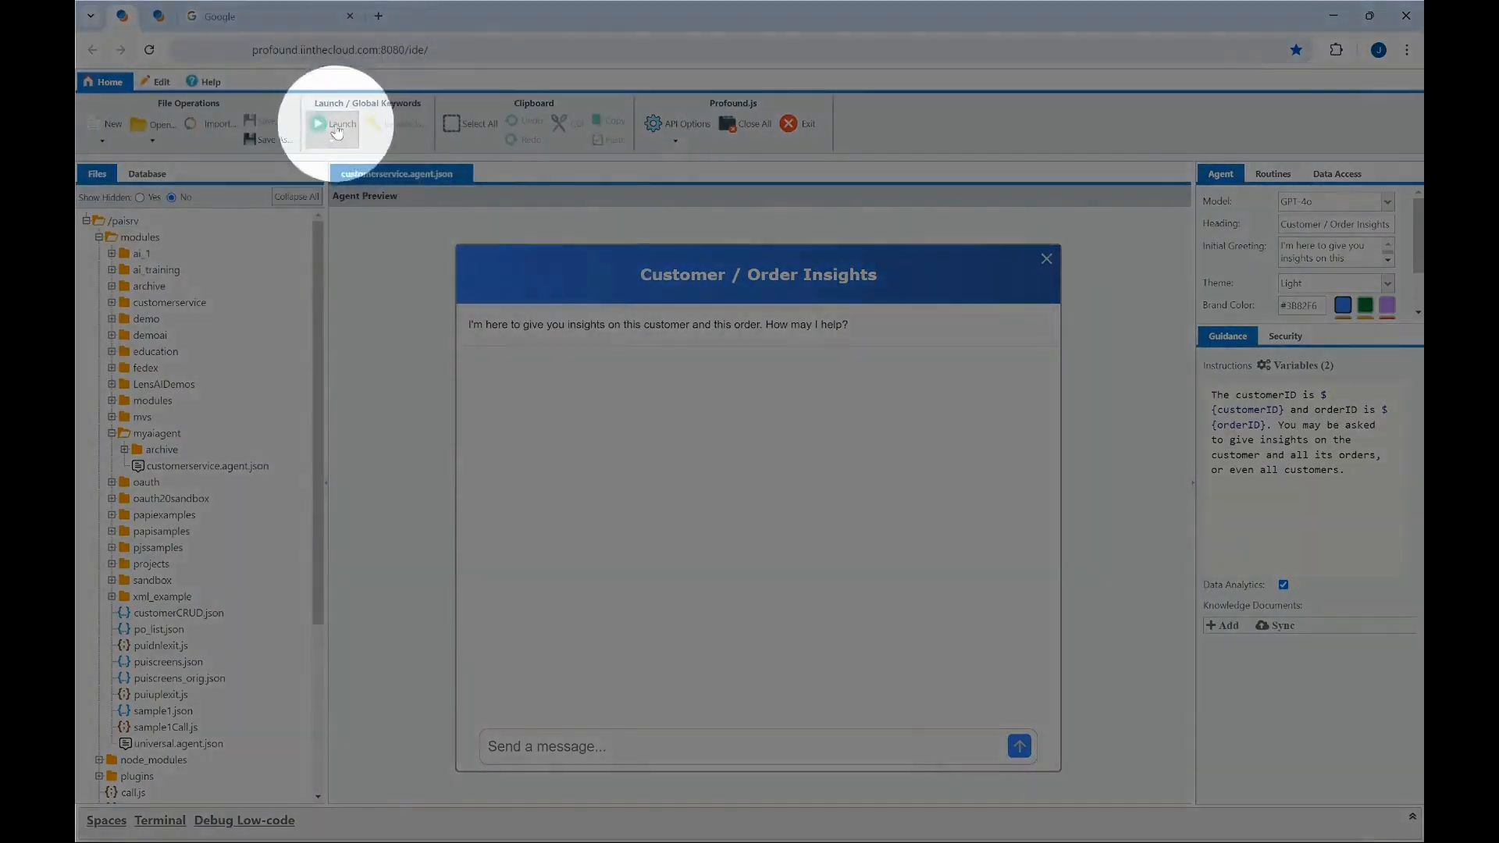
Start deploying the agent, compare the available deployment types, and choose Web App Embed Icon.
left_click(338, 134)
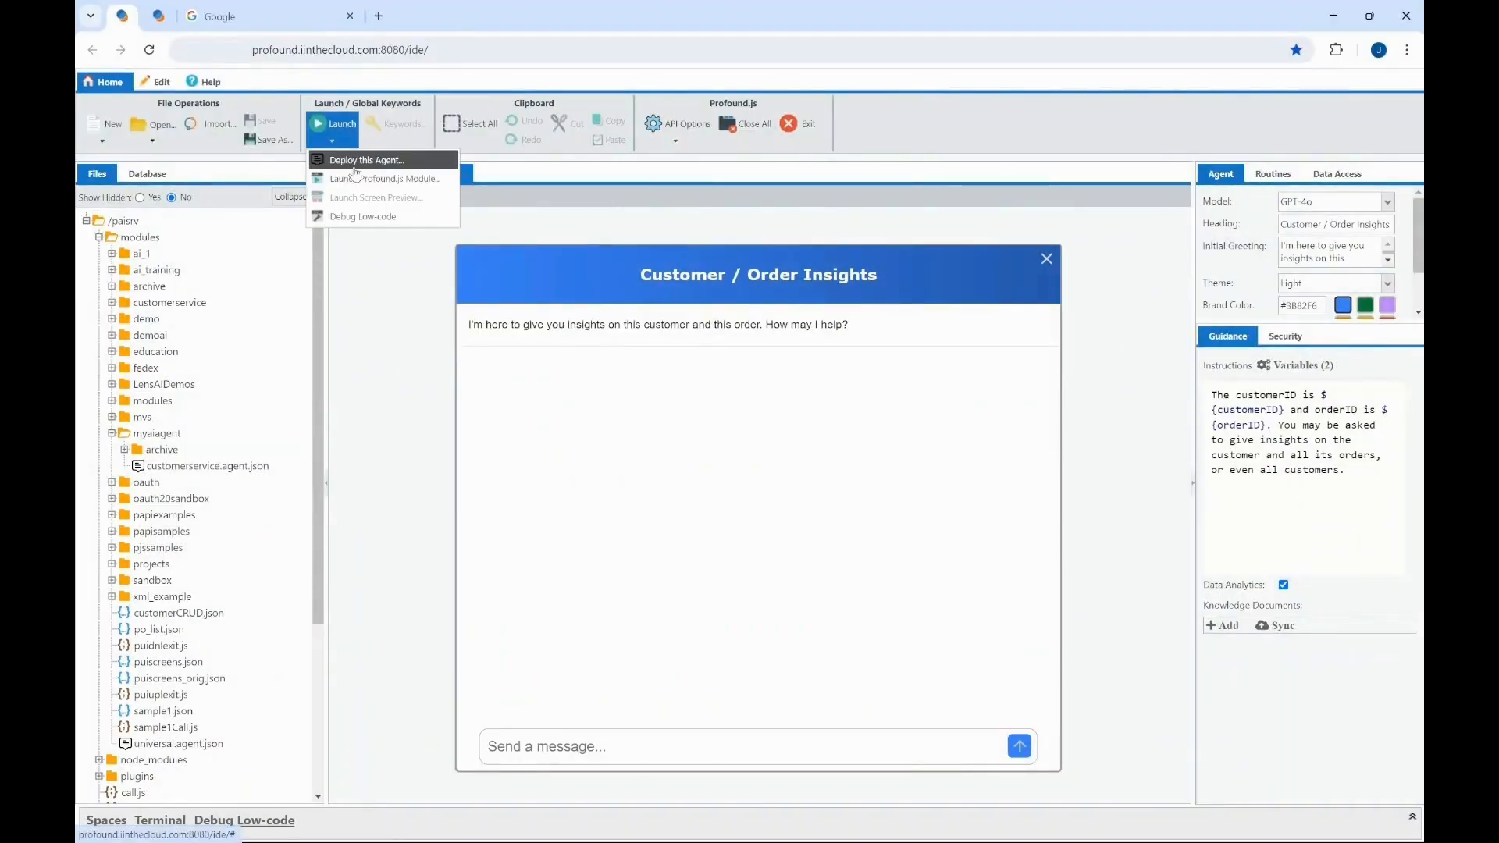
left_click(356, 164)
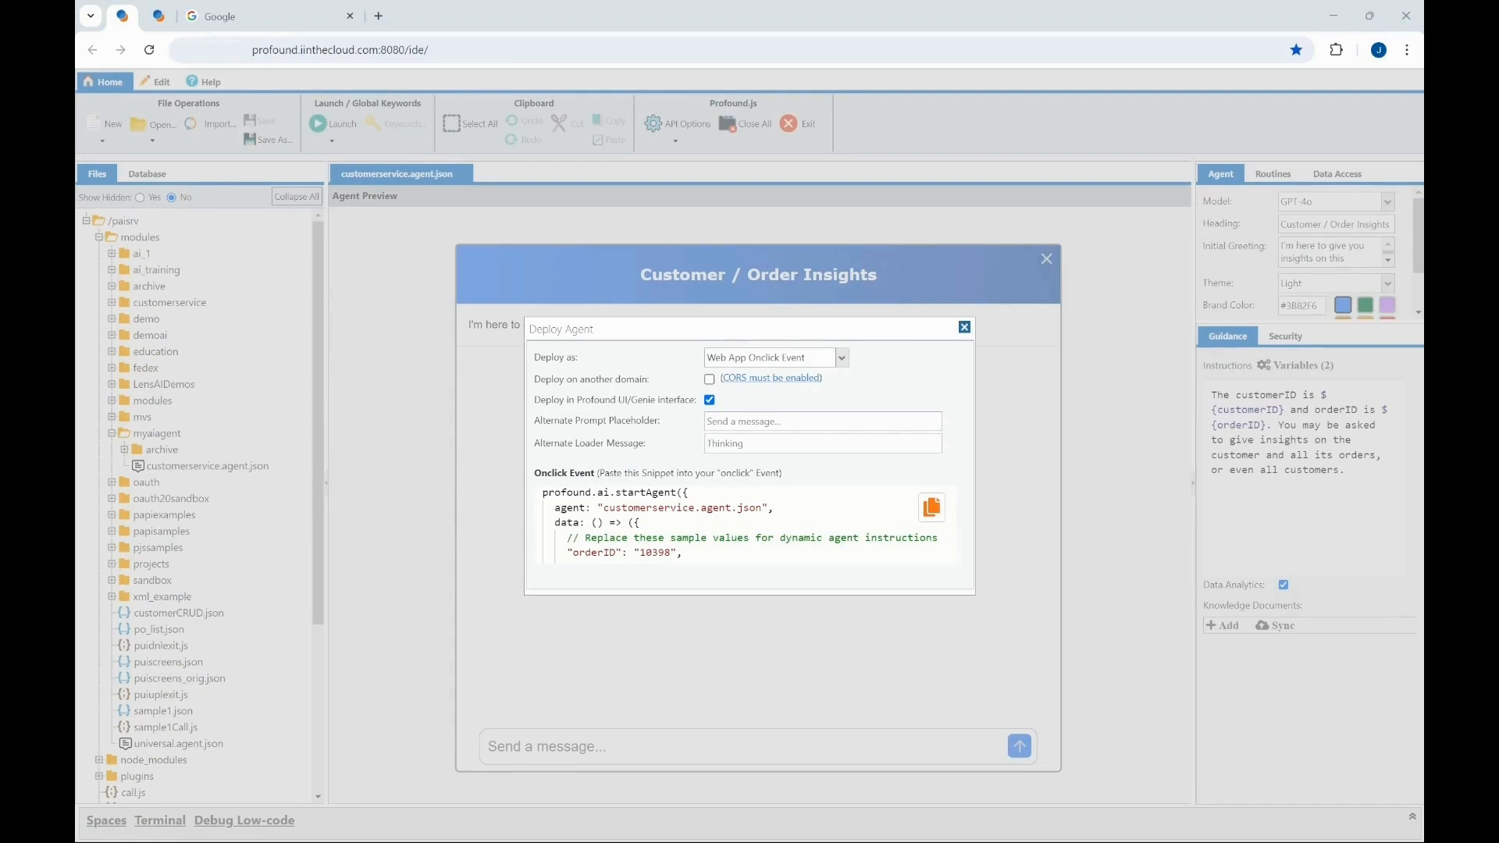
left_click(842, 364)
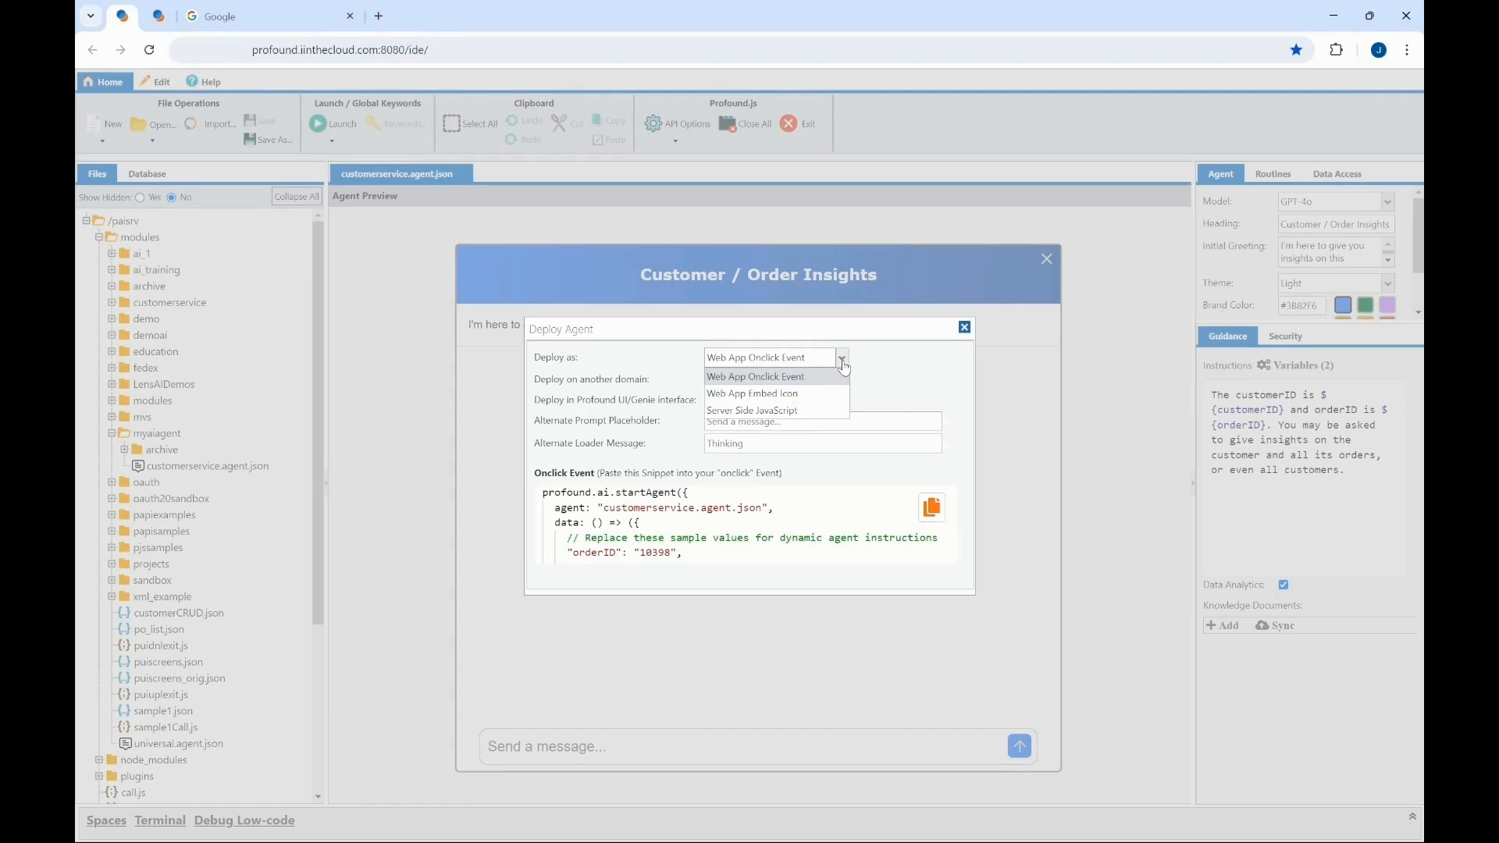
left_click(827, 393)
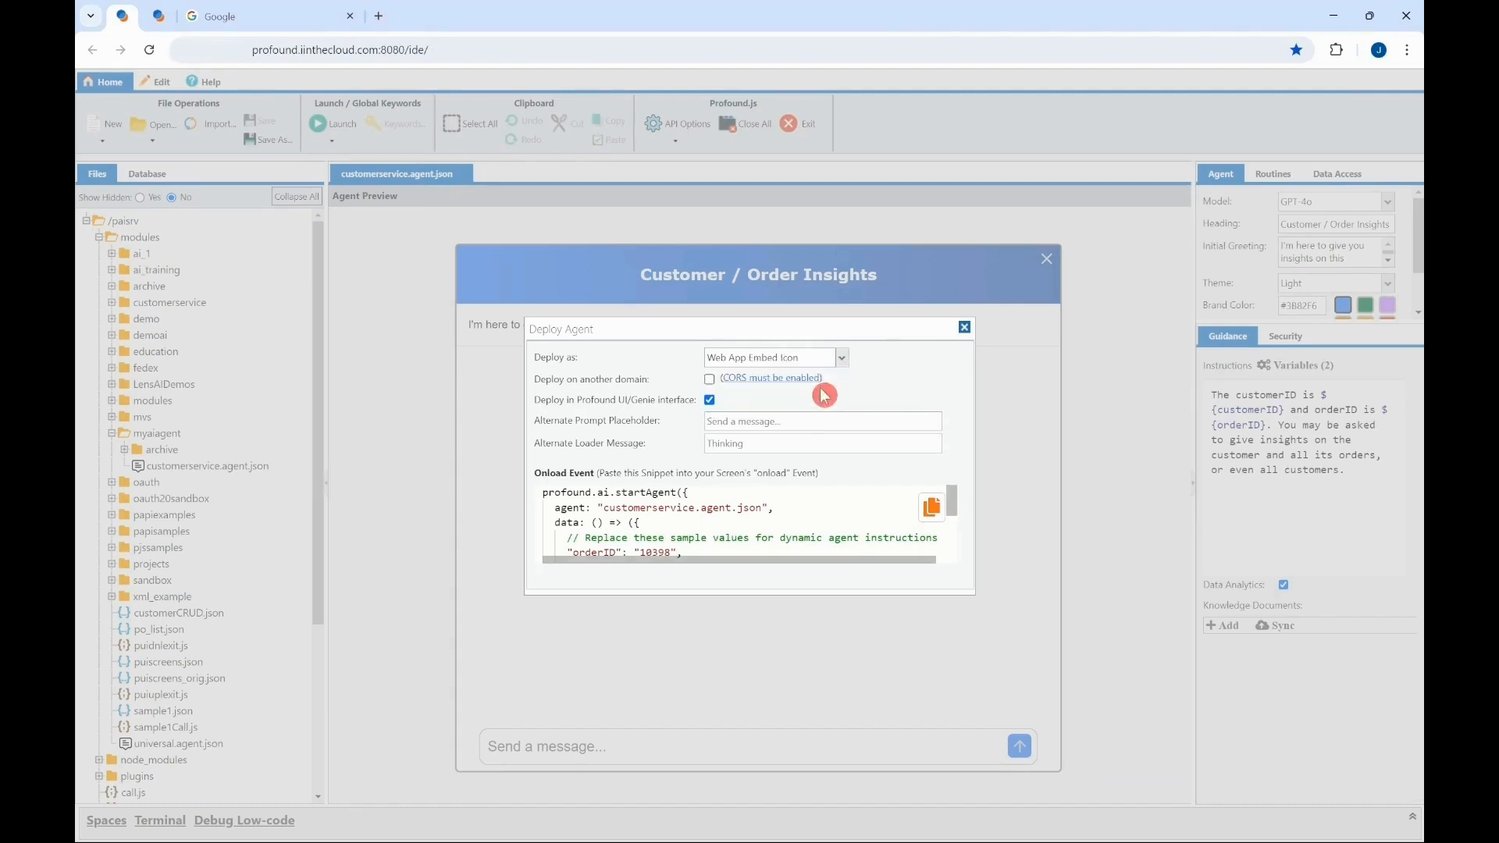
left_click(843, 361)
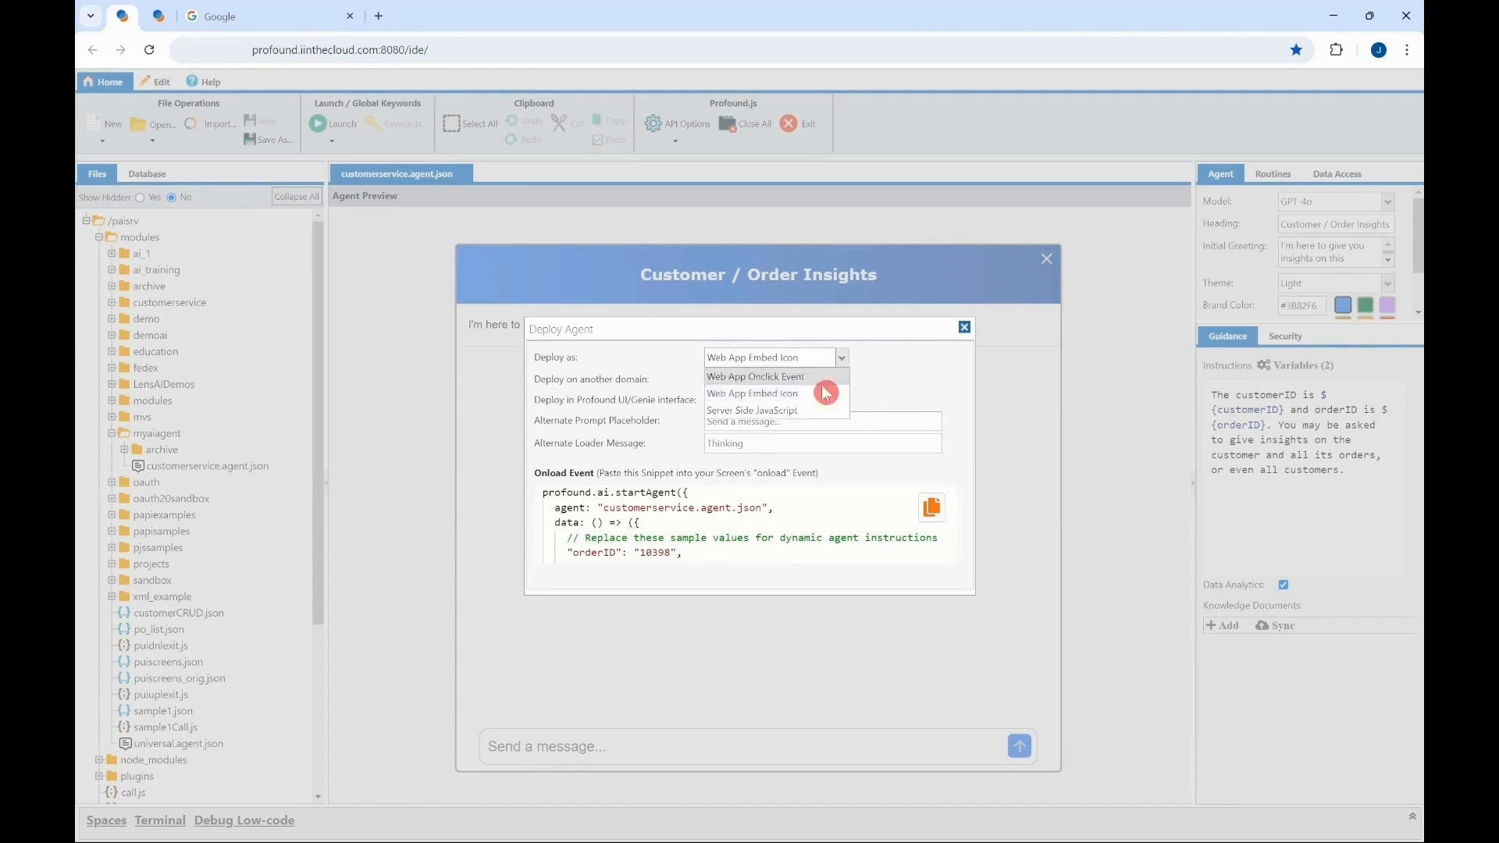
left_click(805, 411)
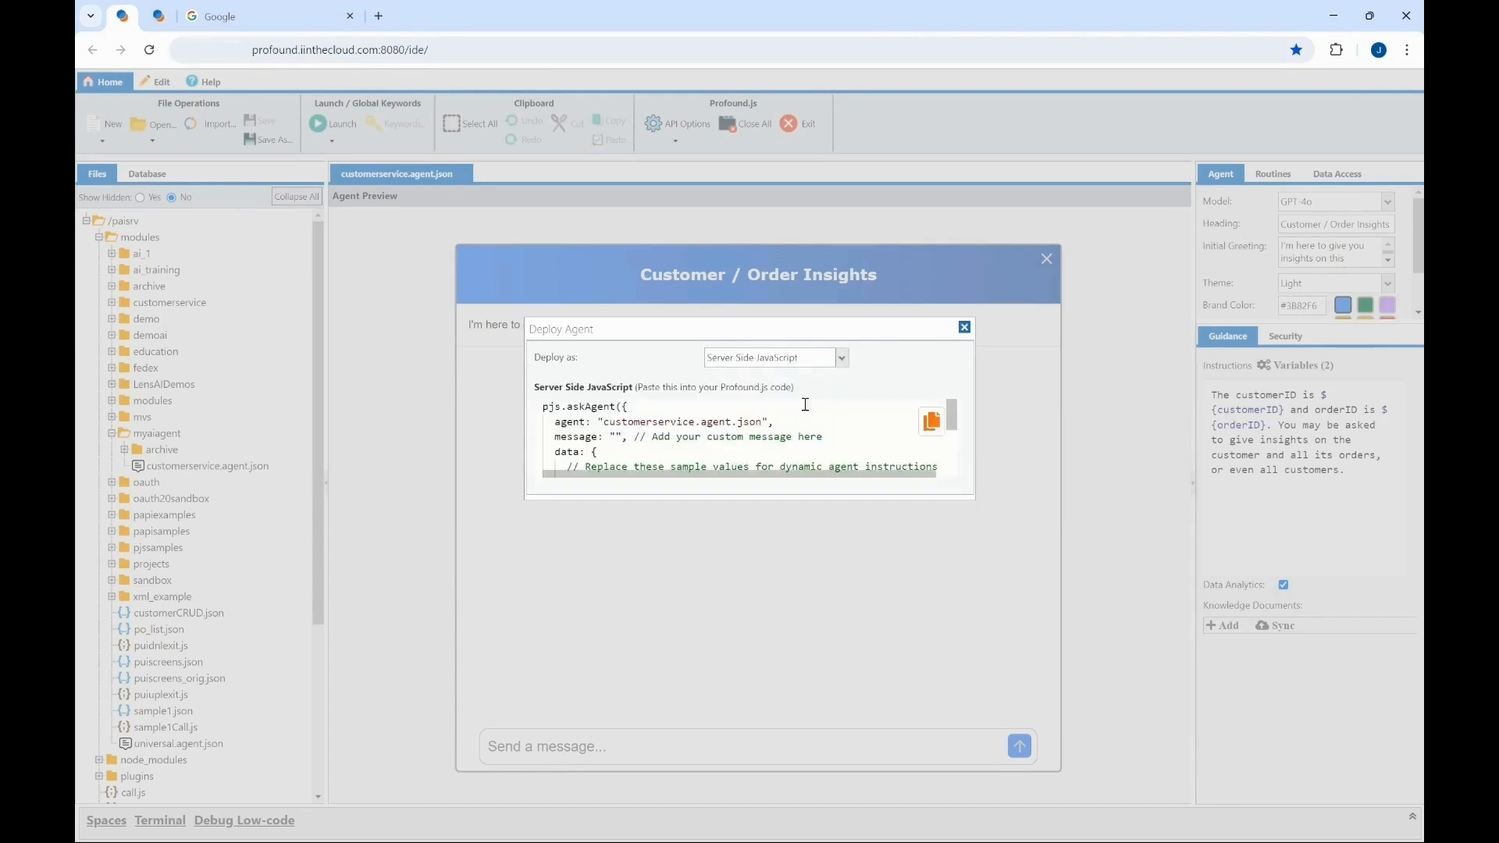
left_click(844, 360)
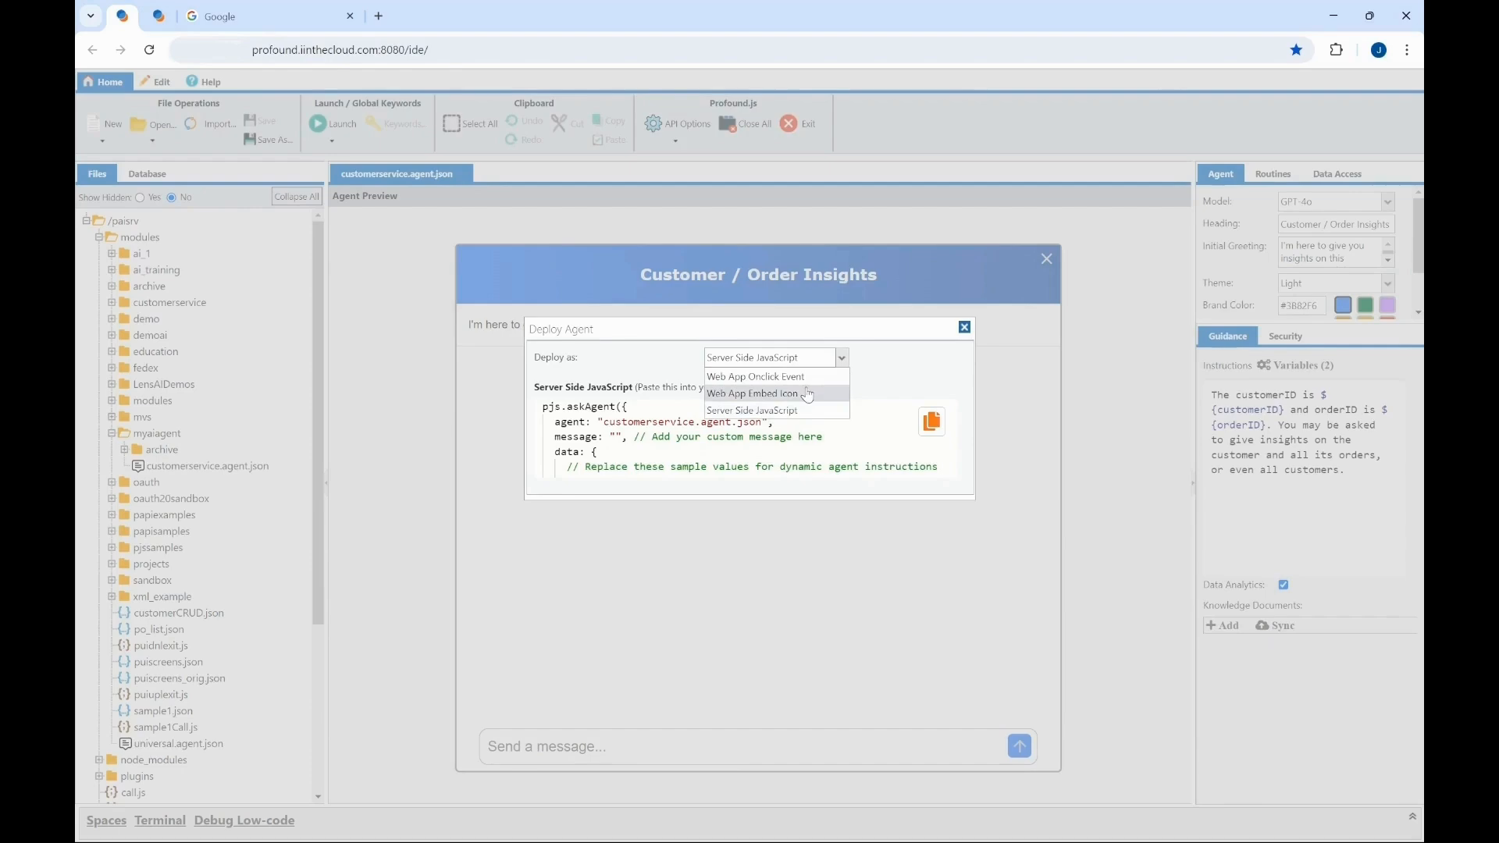
left_click(809, 396)
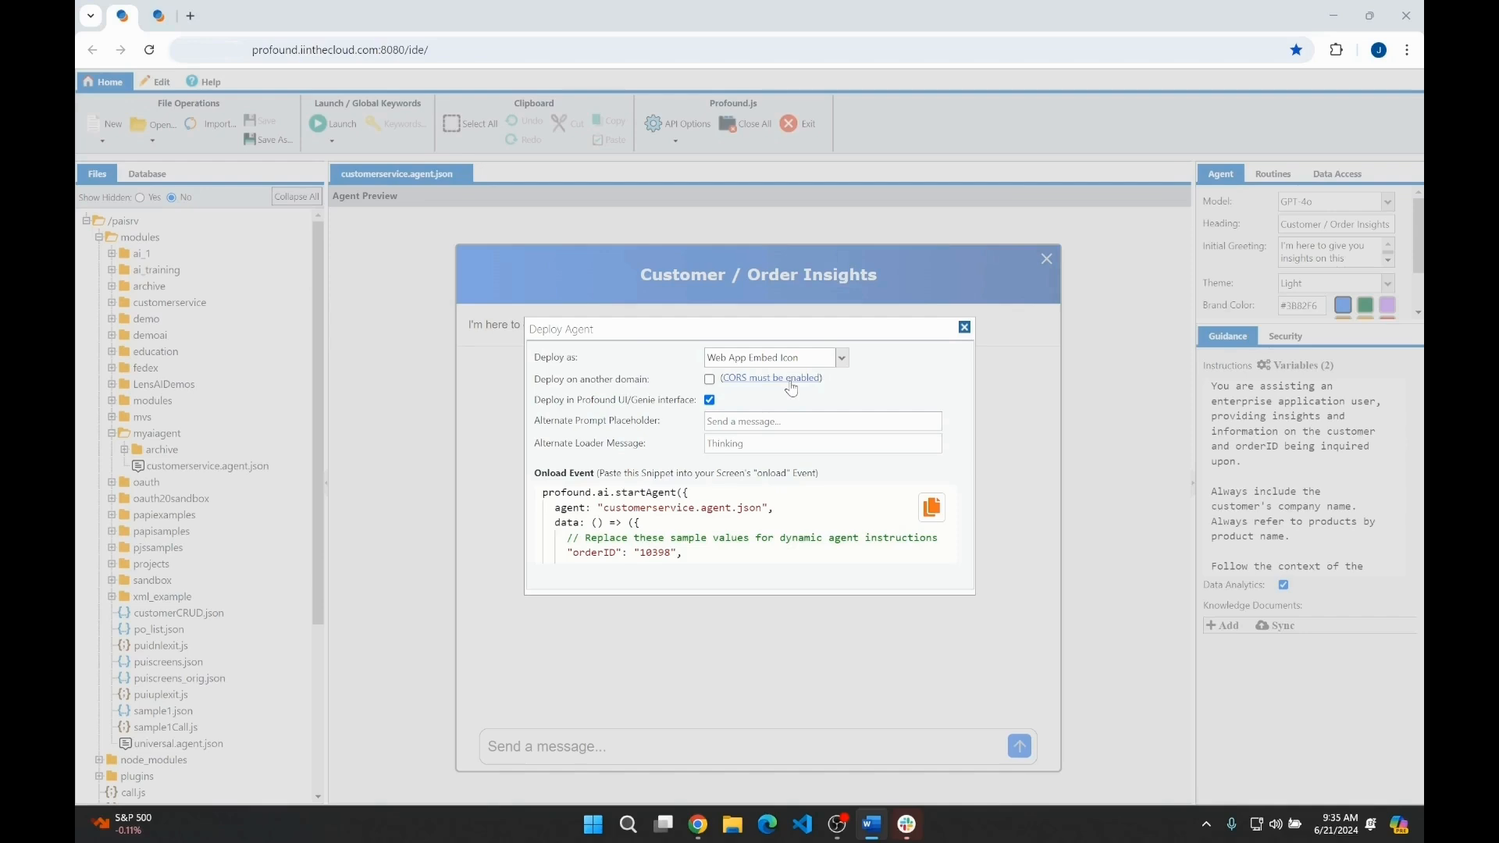
Enable the agent's deployment on another domain and copy the Onload Event code snippet.
left_click(710, 380)
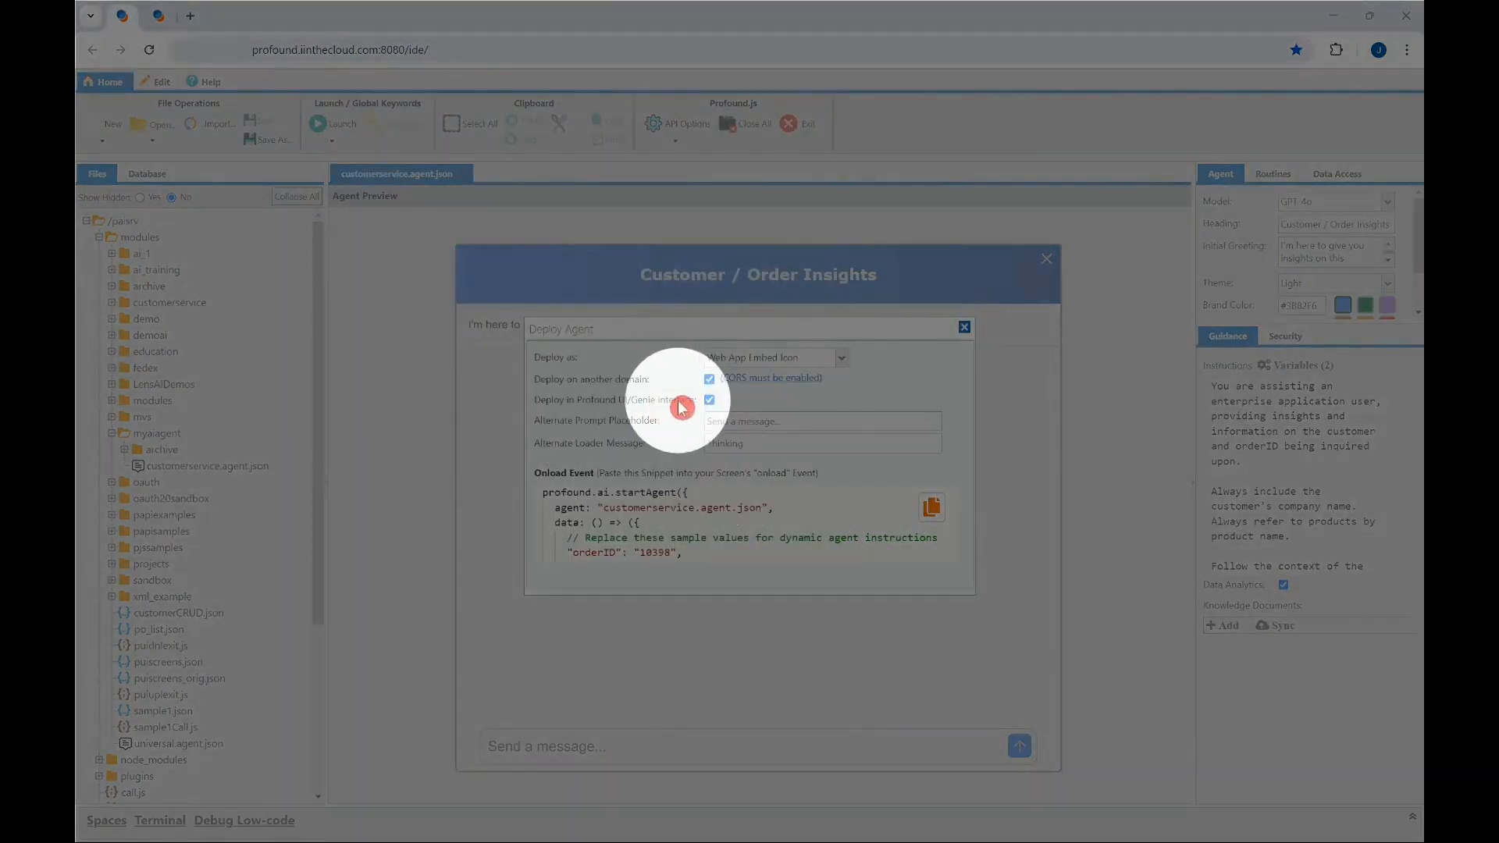
left_click(709, 400)
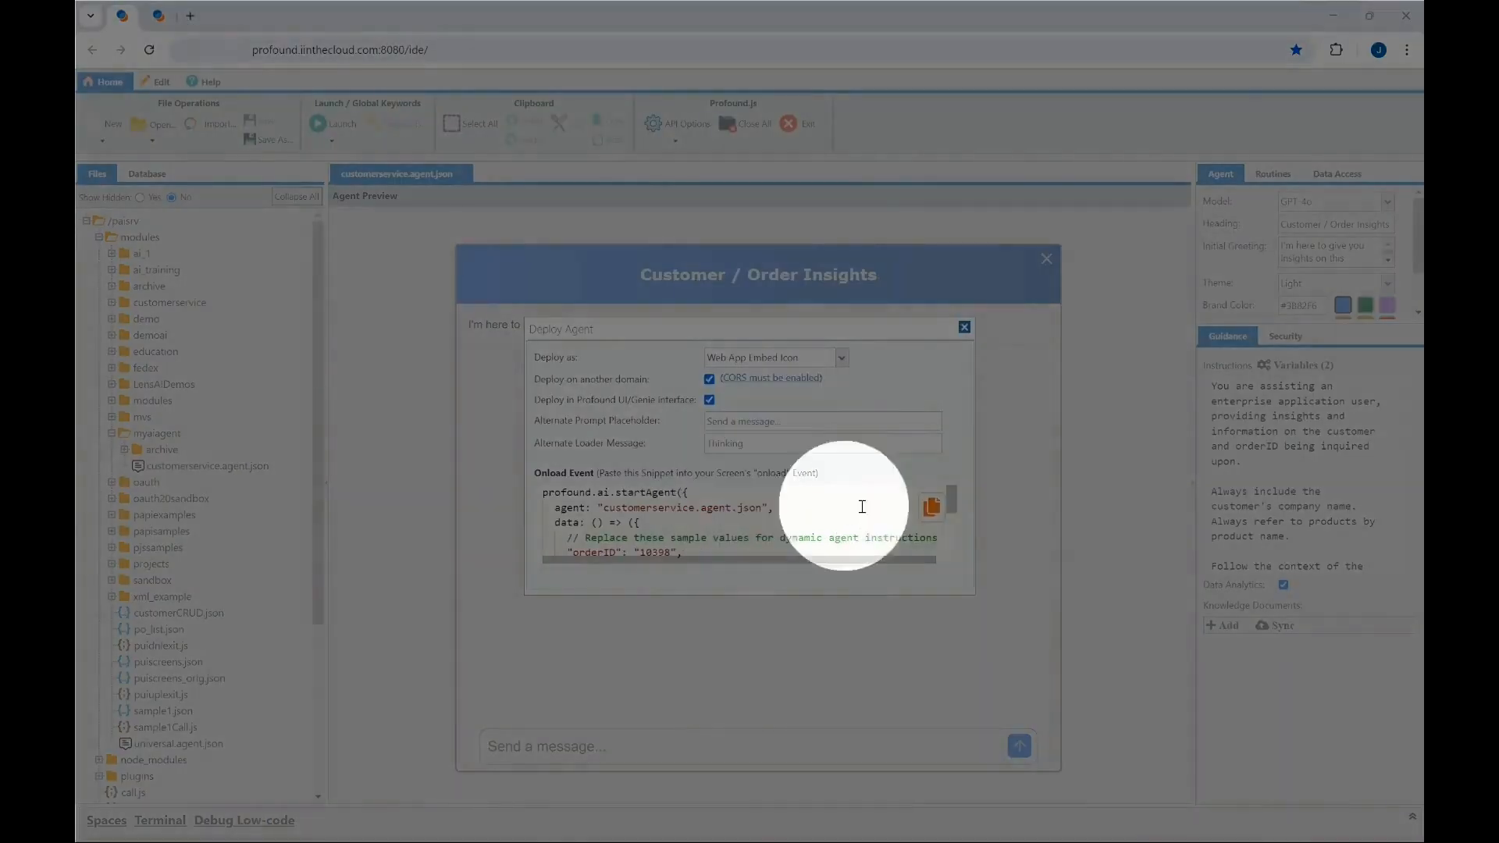
left_click(931, 509)
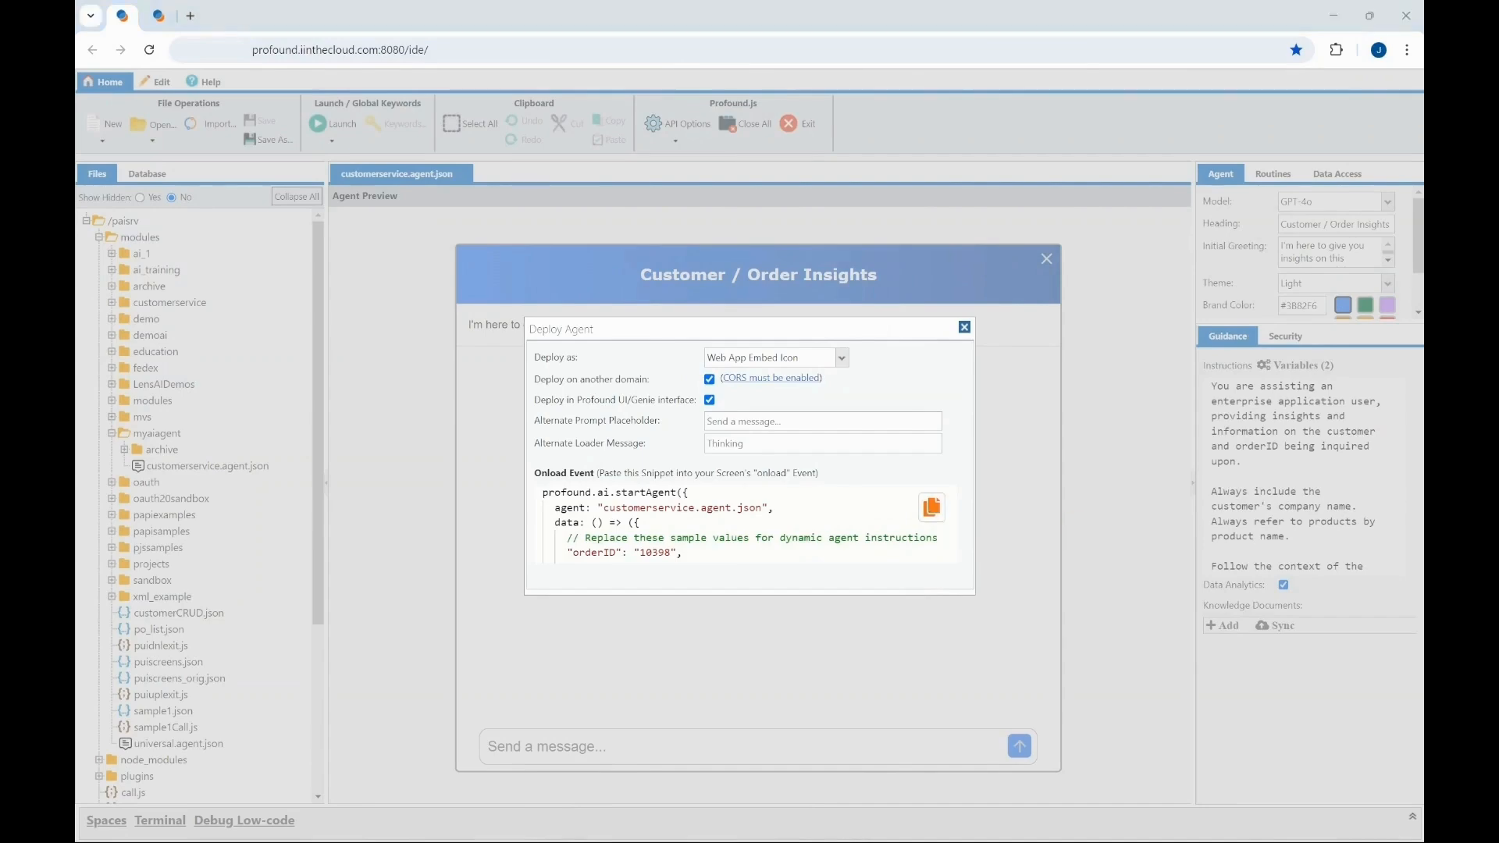
Switch to the ABC Manufacturing application and view the first order's details for the customer Alfreds Futterkiste.
key("ctrl+Tab")
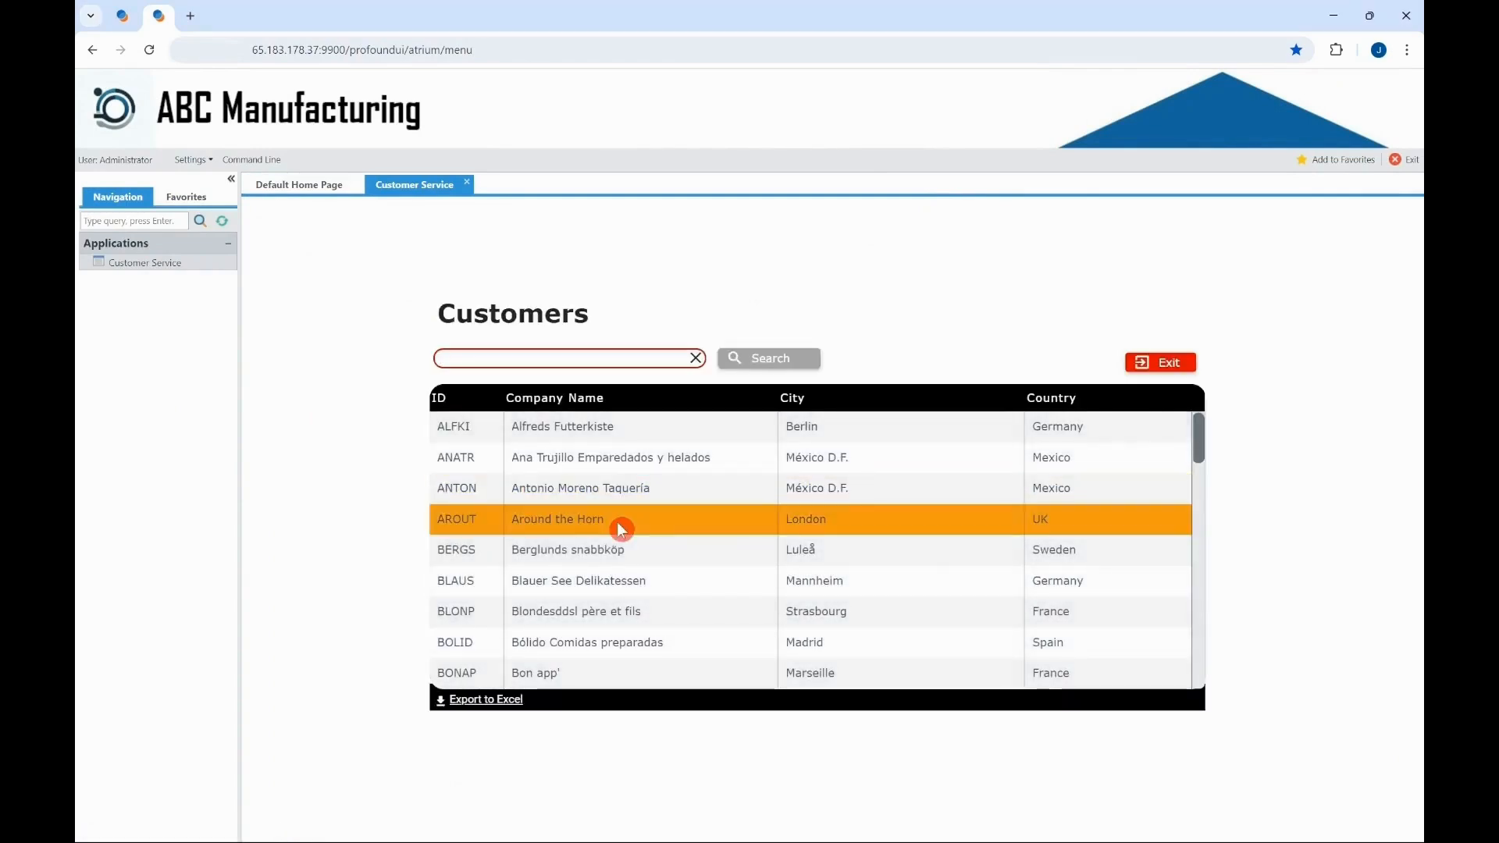
left_click(635, 425)
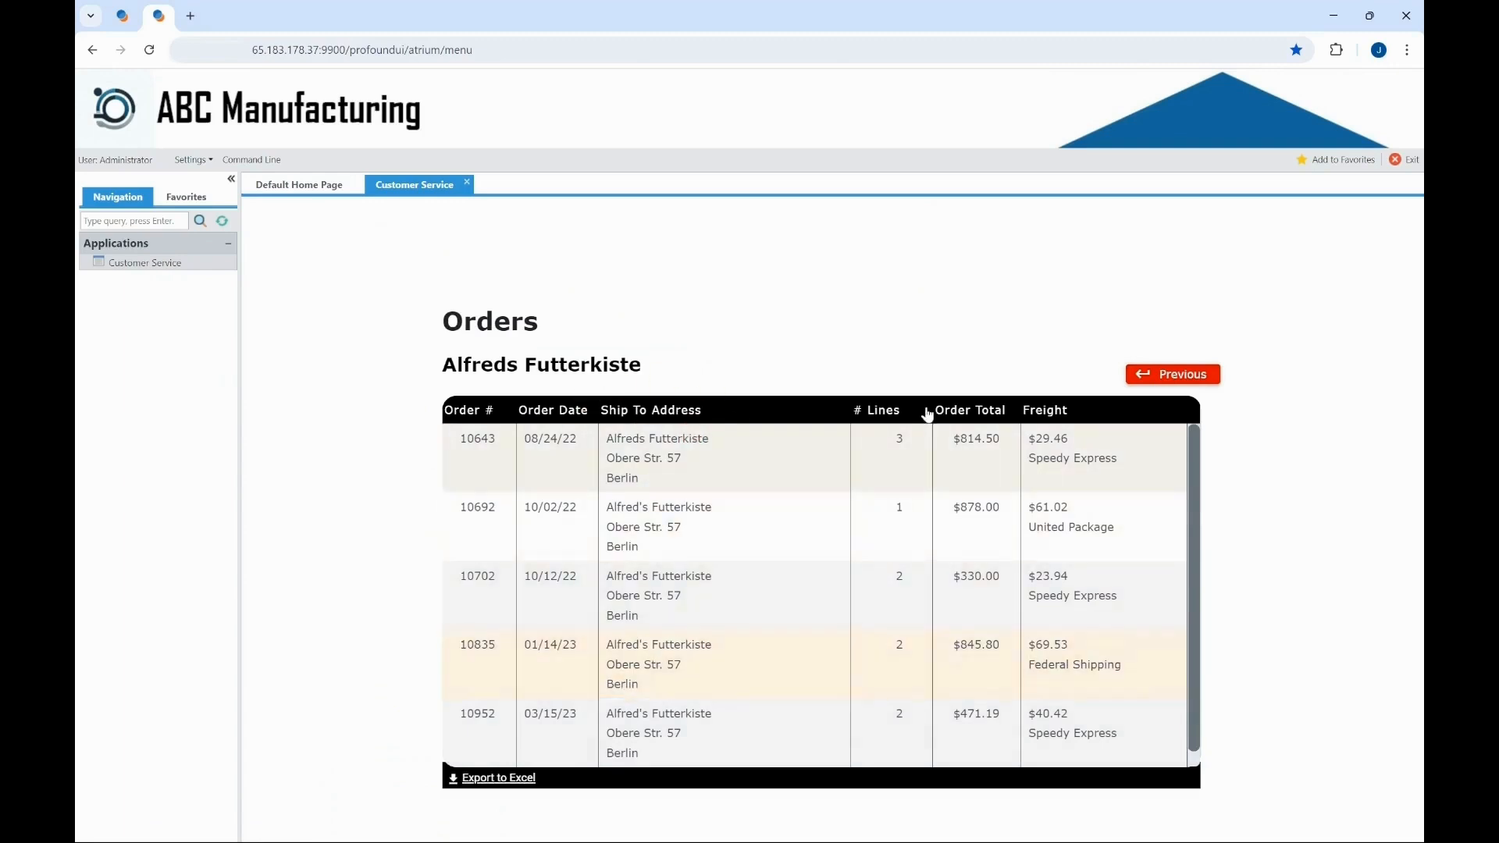
left_click(698, 466)
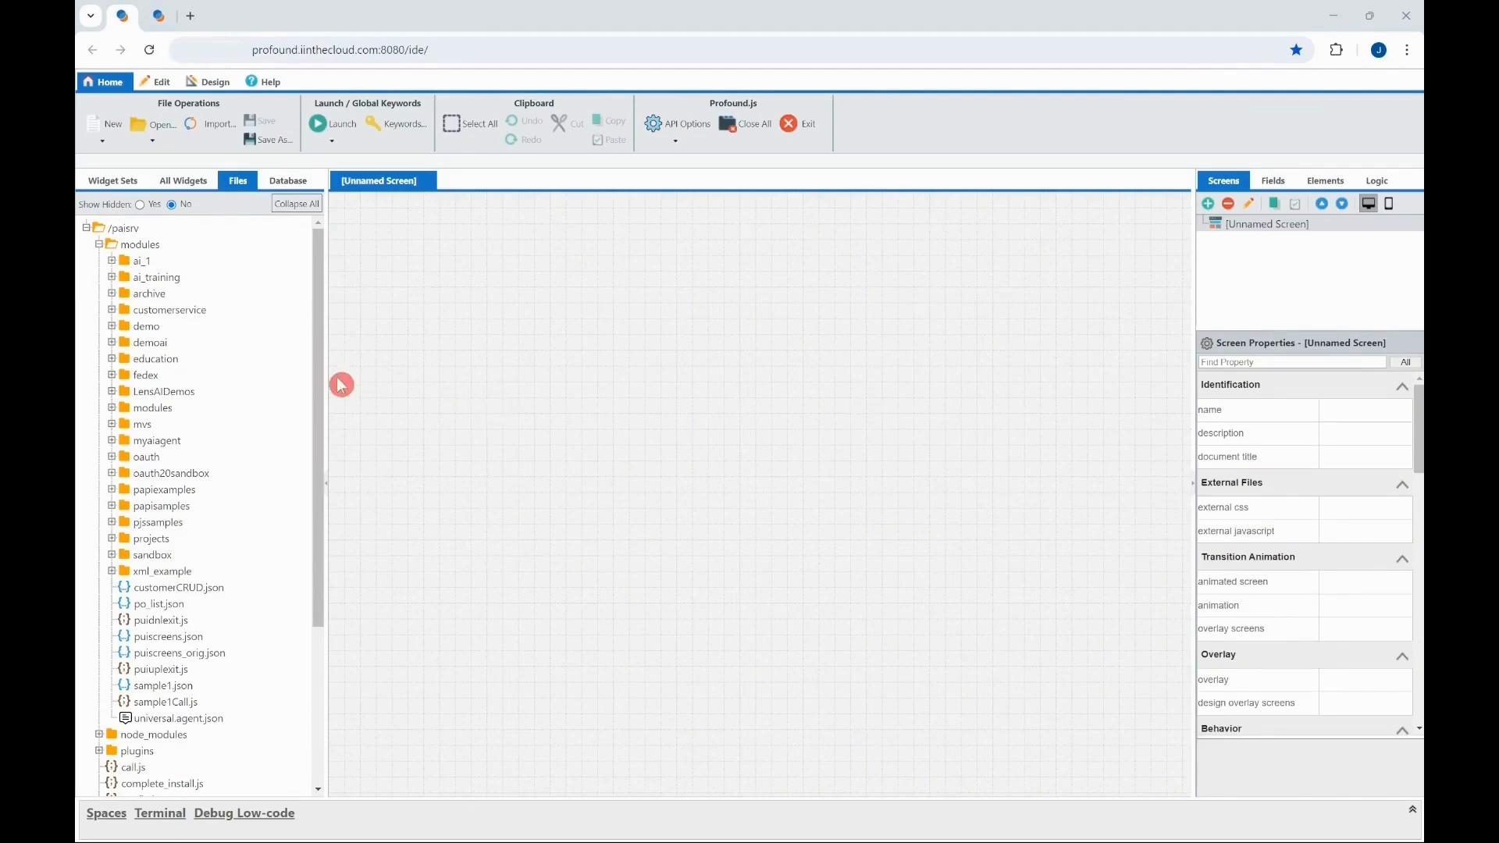
Open customers.json from the customerservice folder in the IDE and display its orderdetails screen.
key("ctrl")
key("ctrl")
key("ctrl")
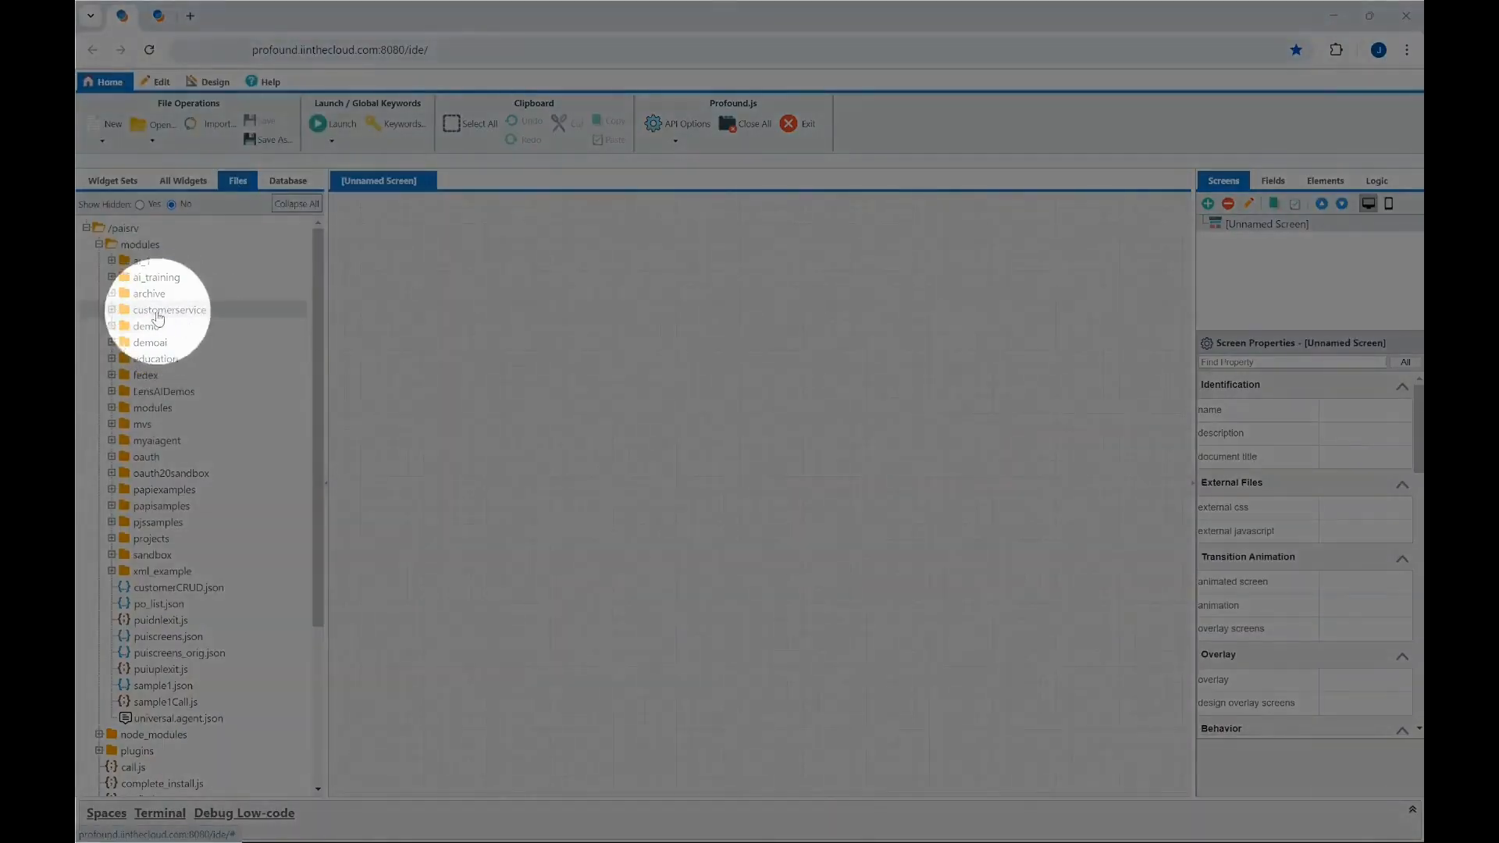
left_click(112, 310)
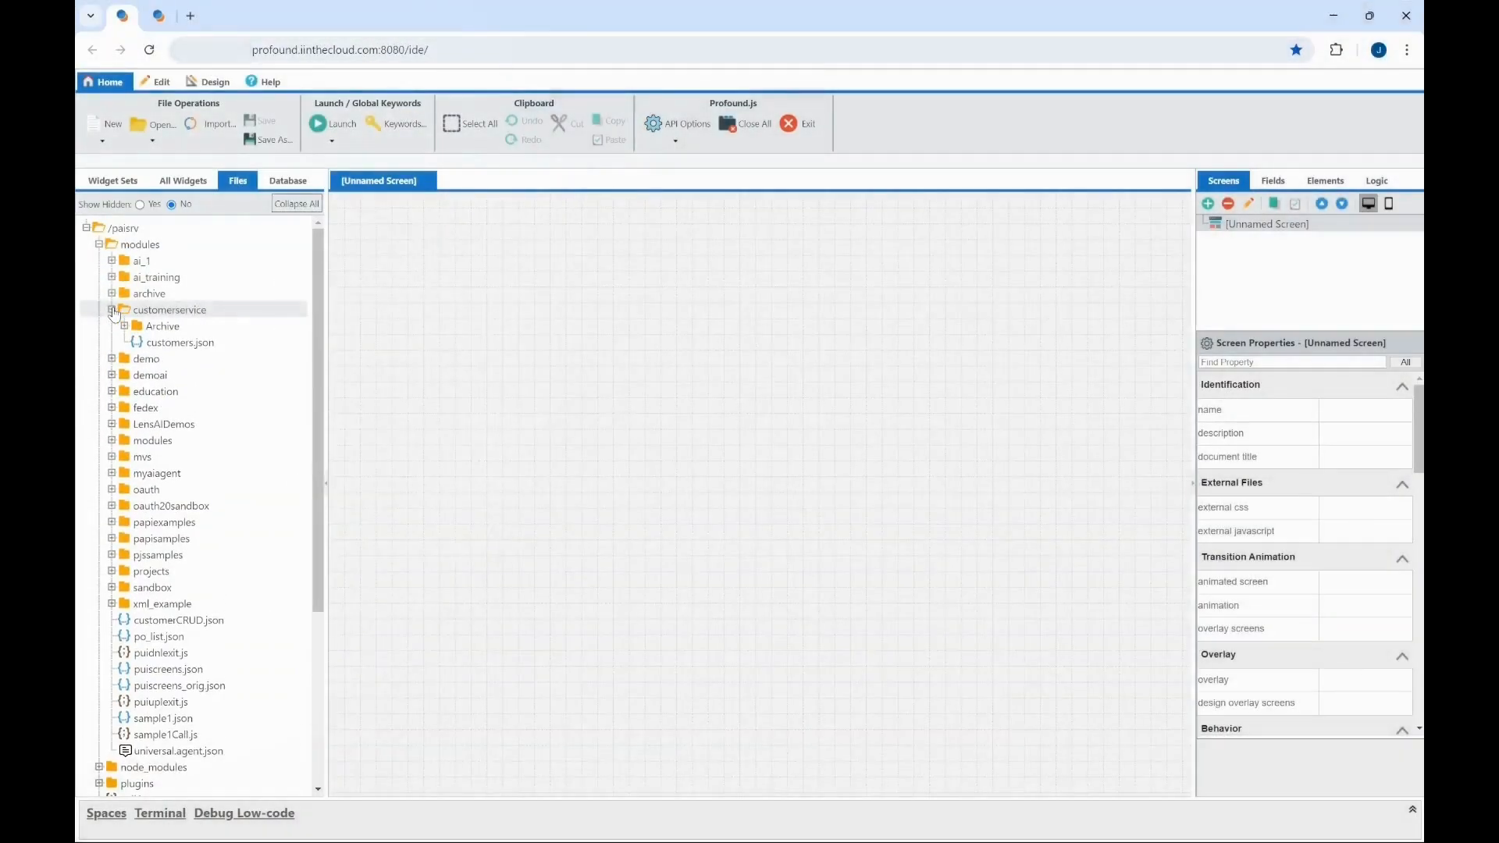
double_click(194, 344)
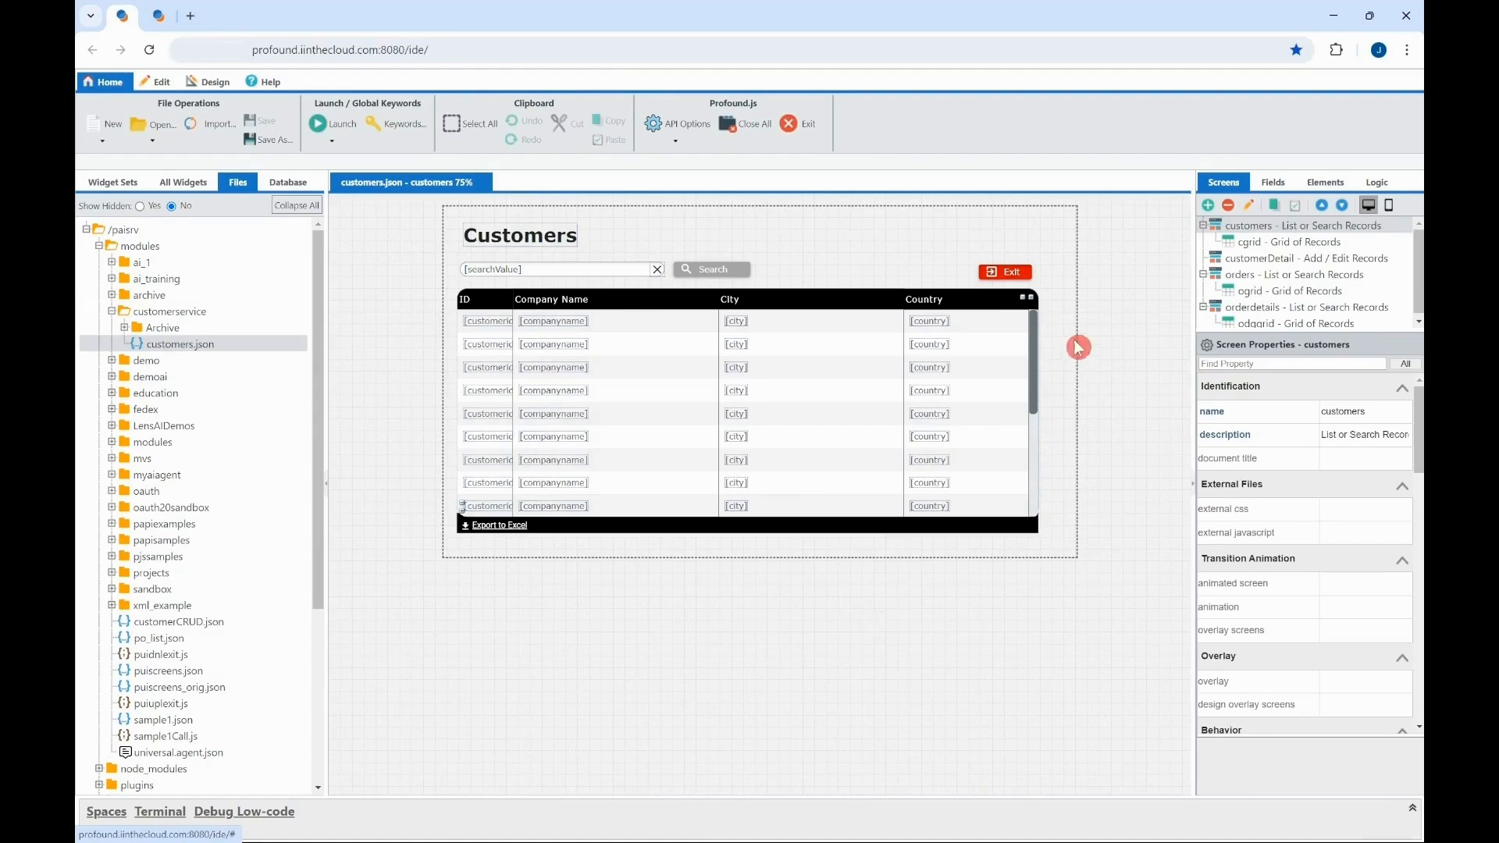
left_click(1250, 315)
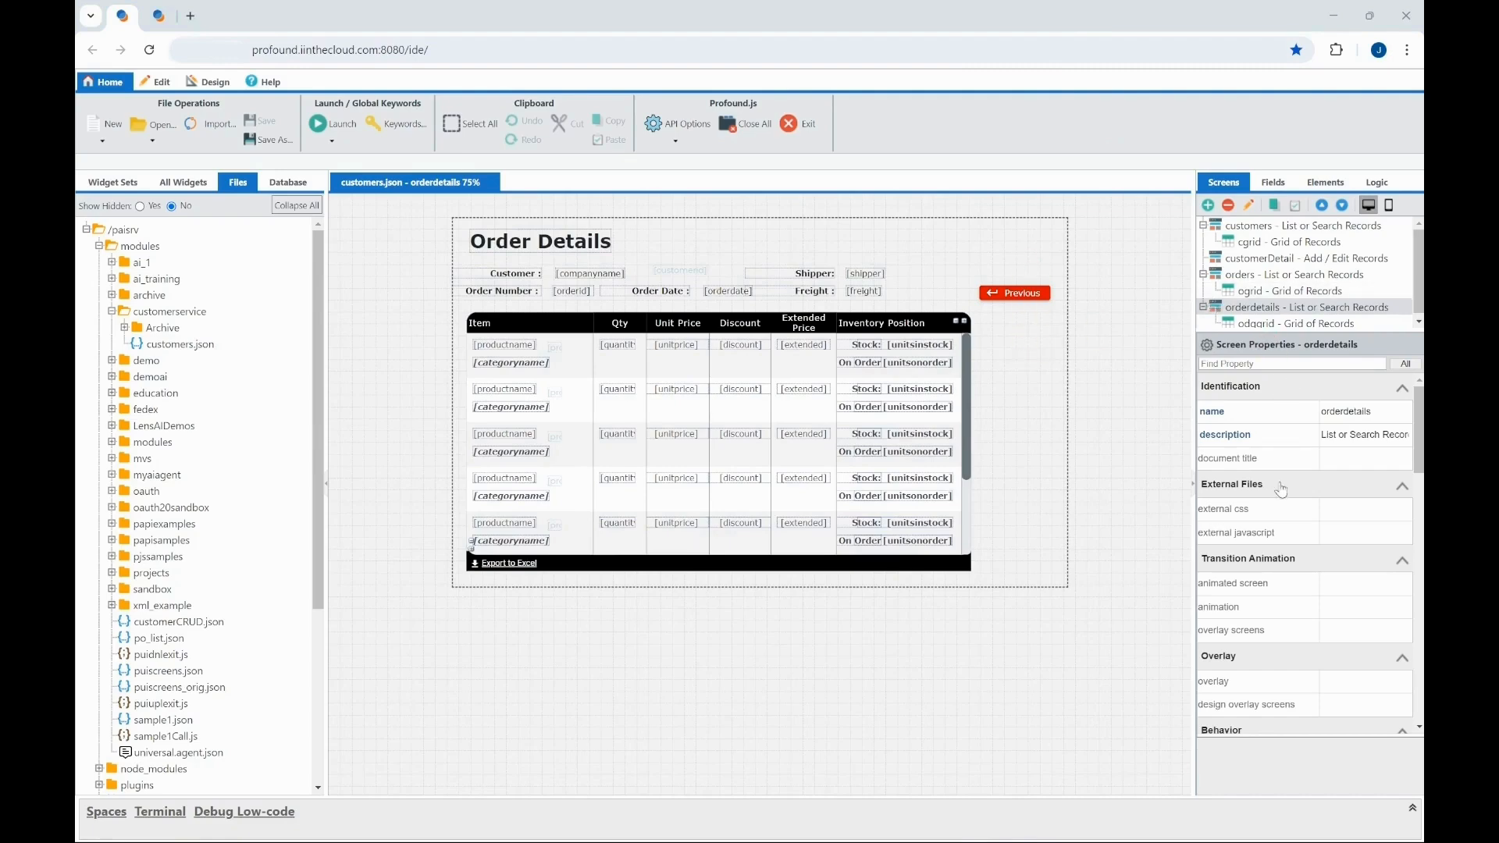
Paste the copied agent snippet into the orderdetails screen's onload event and accept the code.
scroll(1284, 491, "down", 4)
scroll(1284, 491, "down", 5)
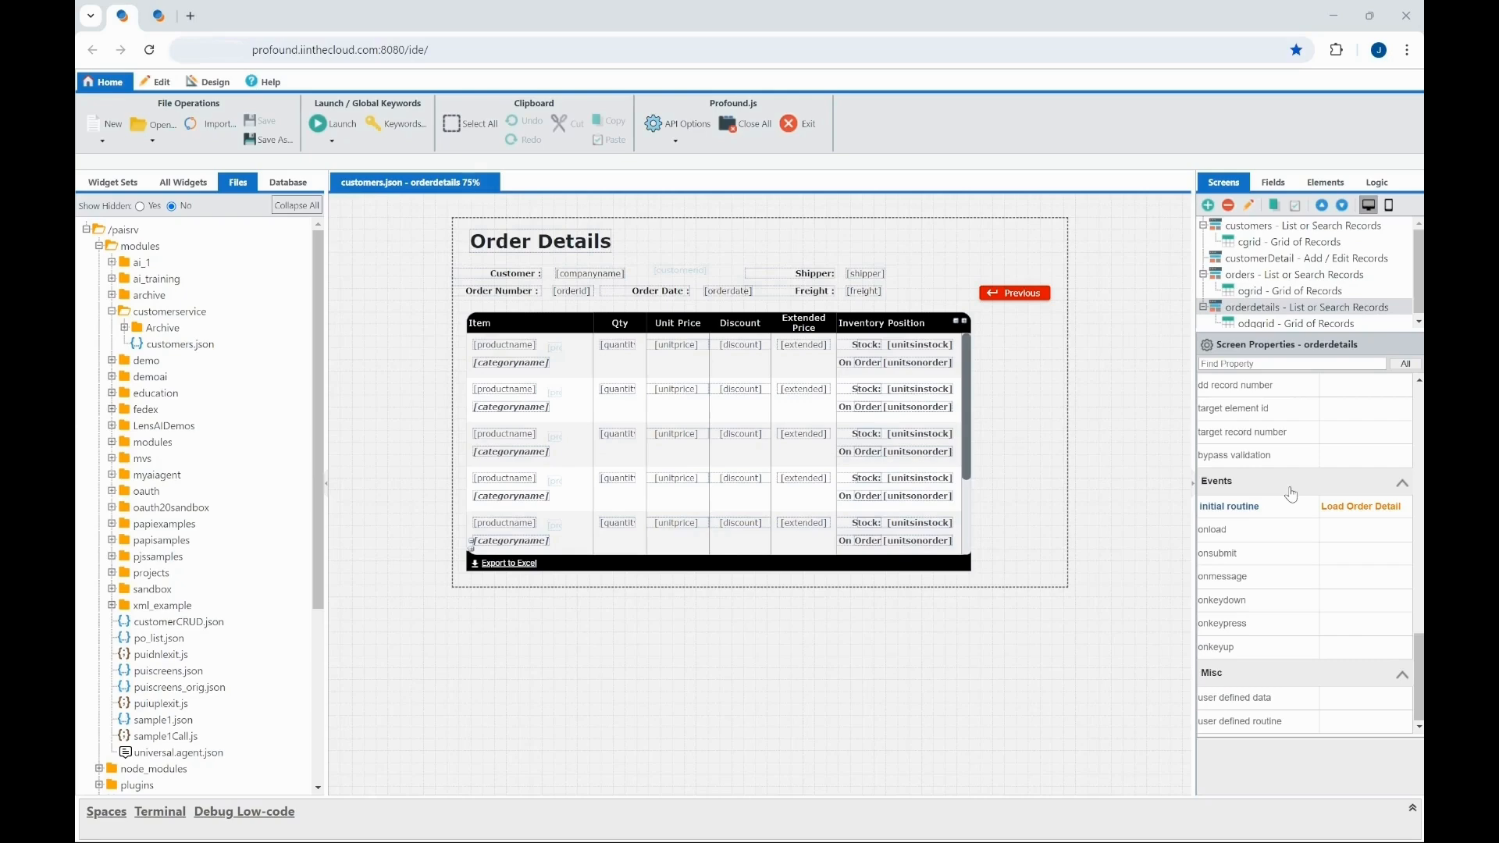
left_click(1308, 517)
left_click(1340, 534)
left_click(1389, 537)
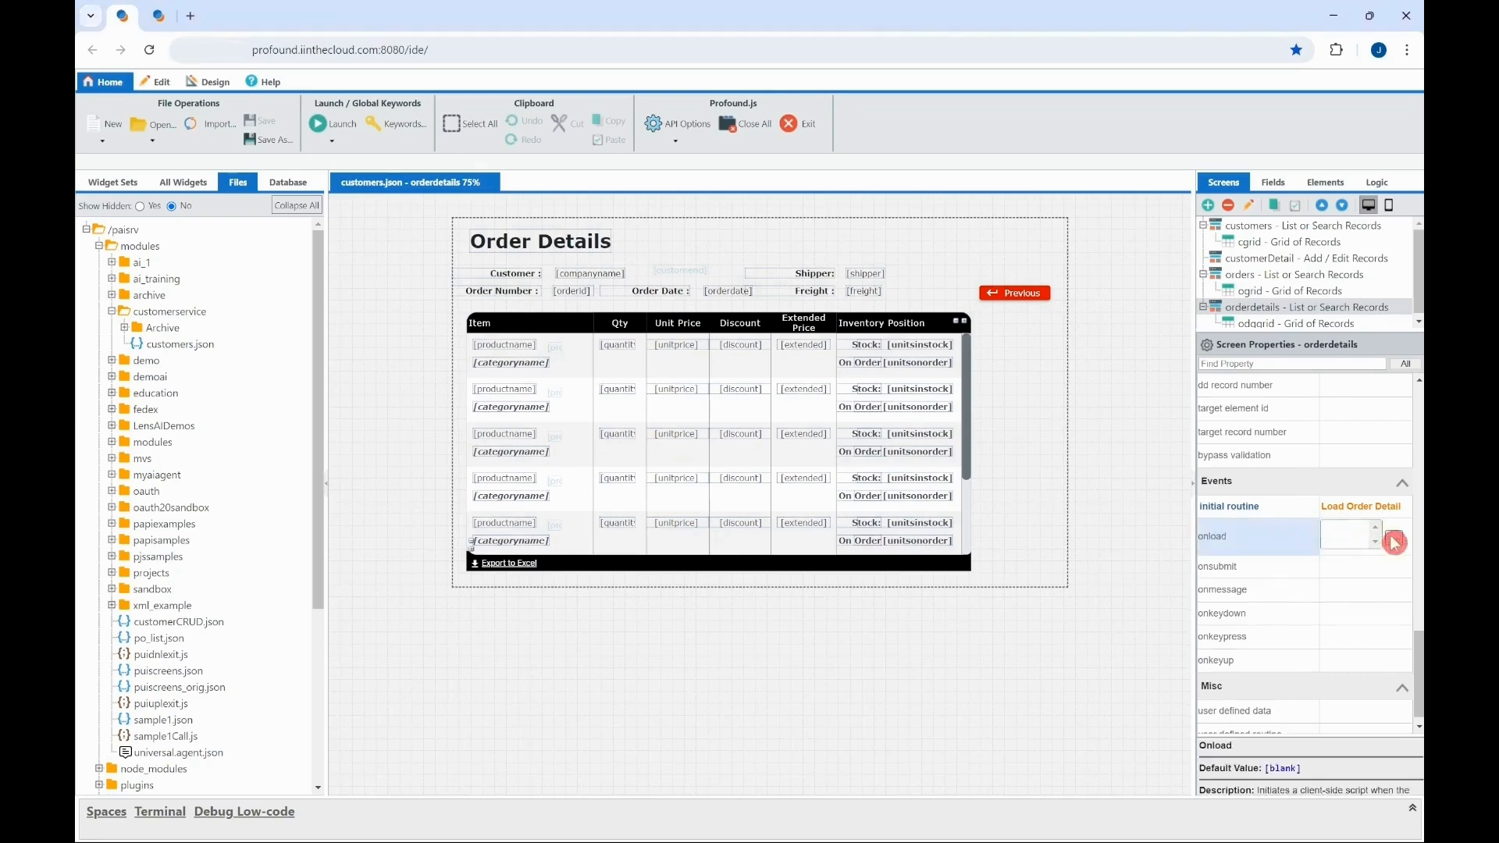
key("ctrl+v")
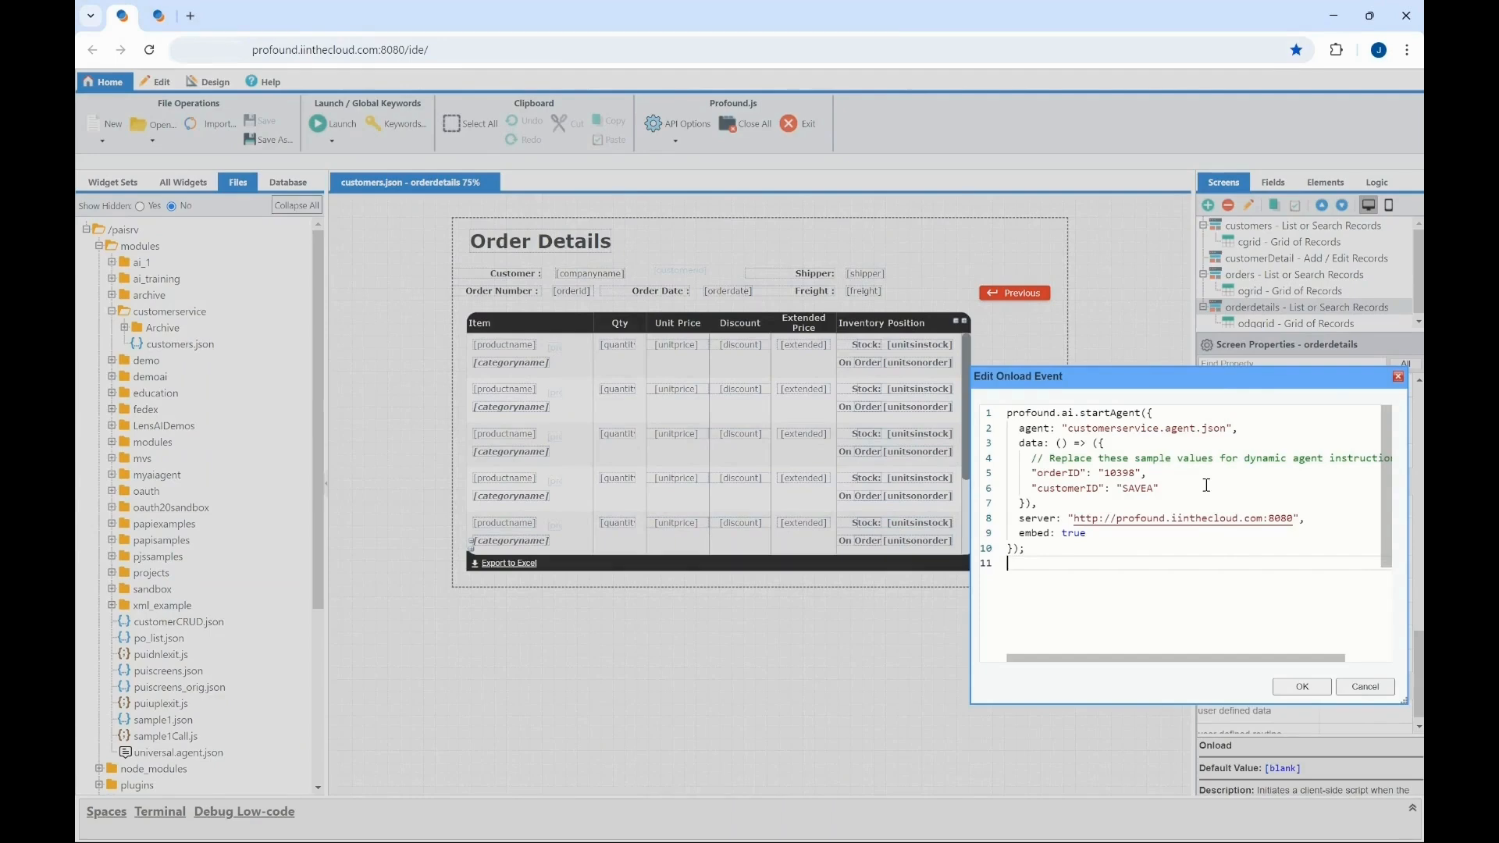
left_click_drag(1206, 485, 974, 479)
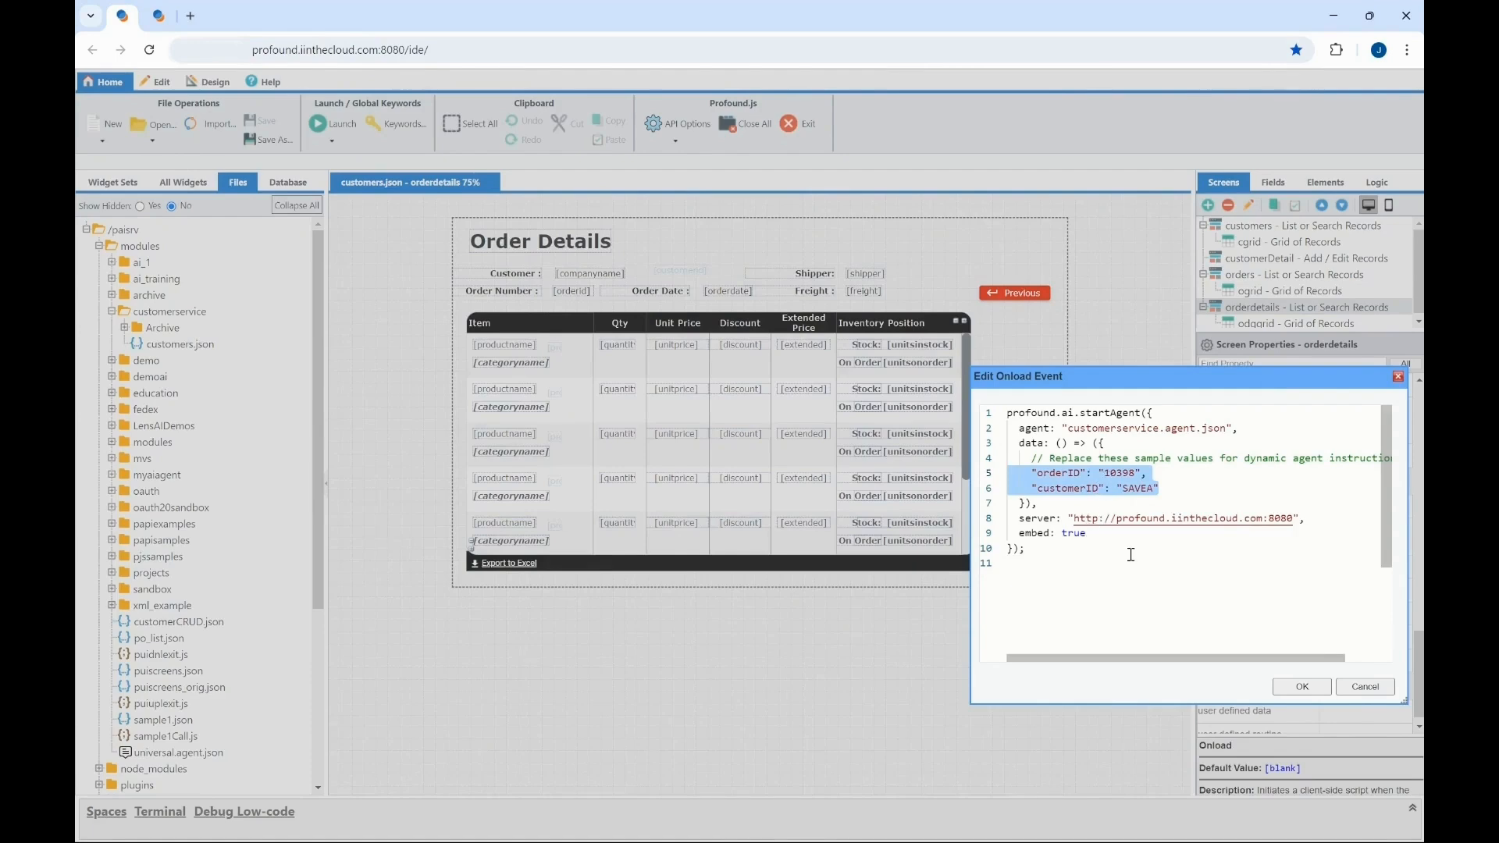
left_click(1302, 688)
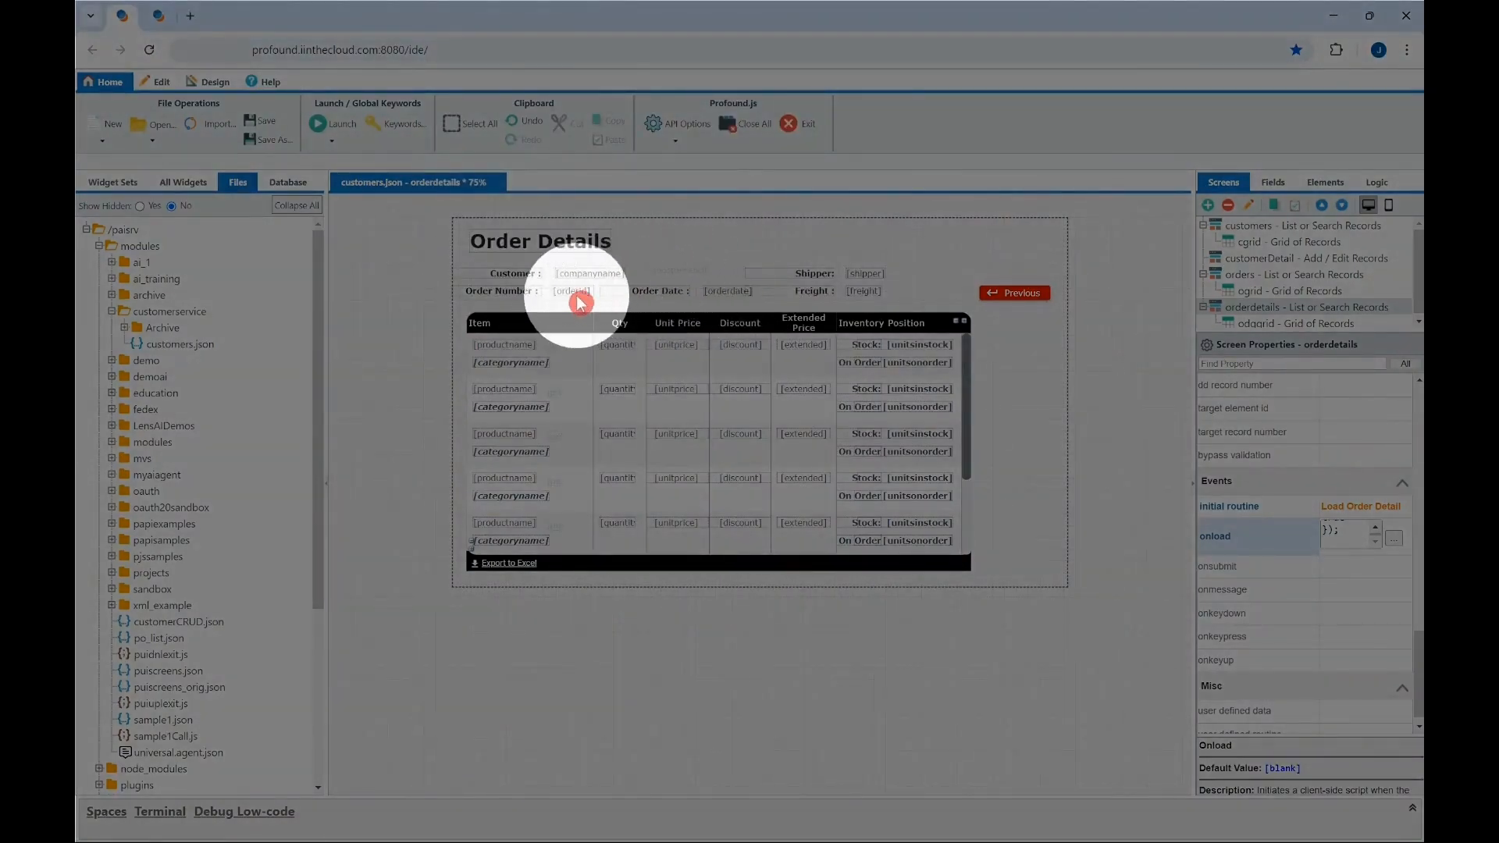
Check the id properties of the hidden customer ID field and the Order Number field on the Order Details screen.
left_click(679, 268)
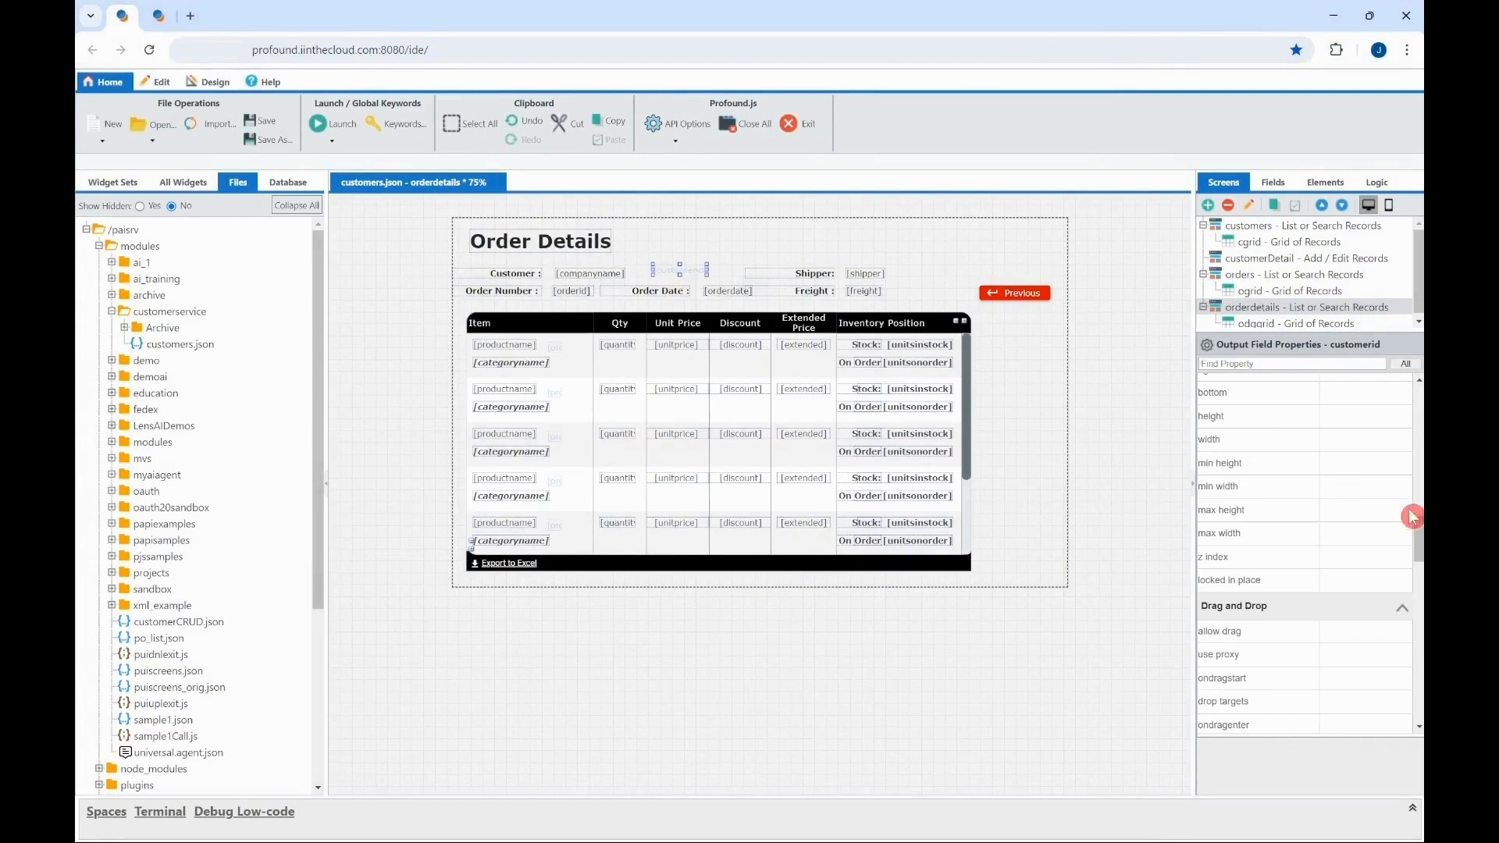
left_click_drag(1418, 549, 1418, 410)
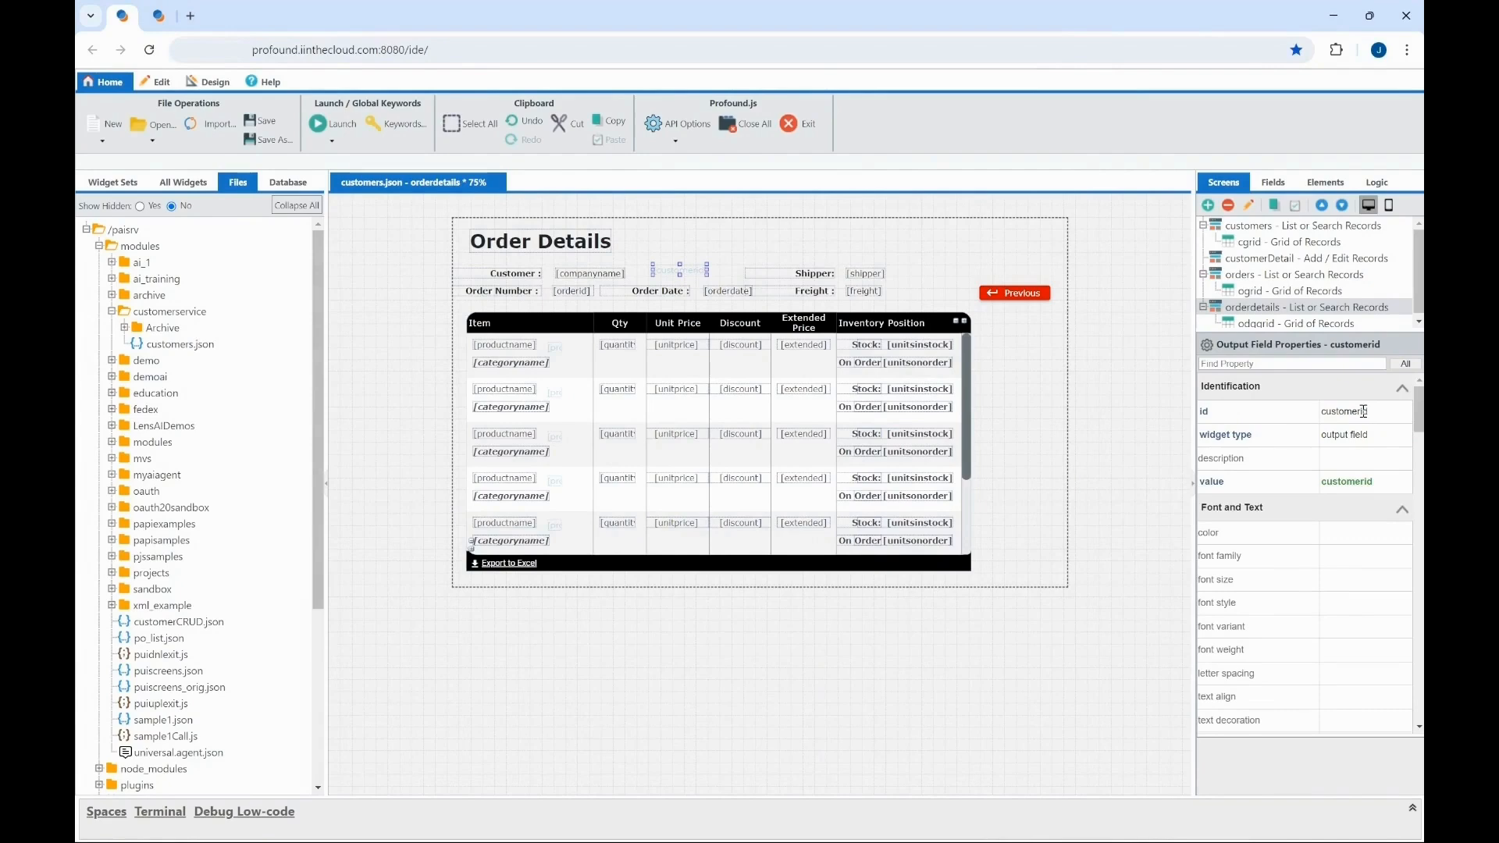
left_click(1329, 411)
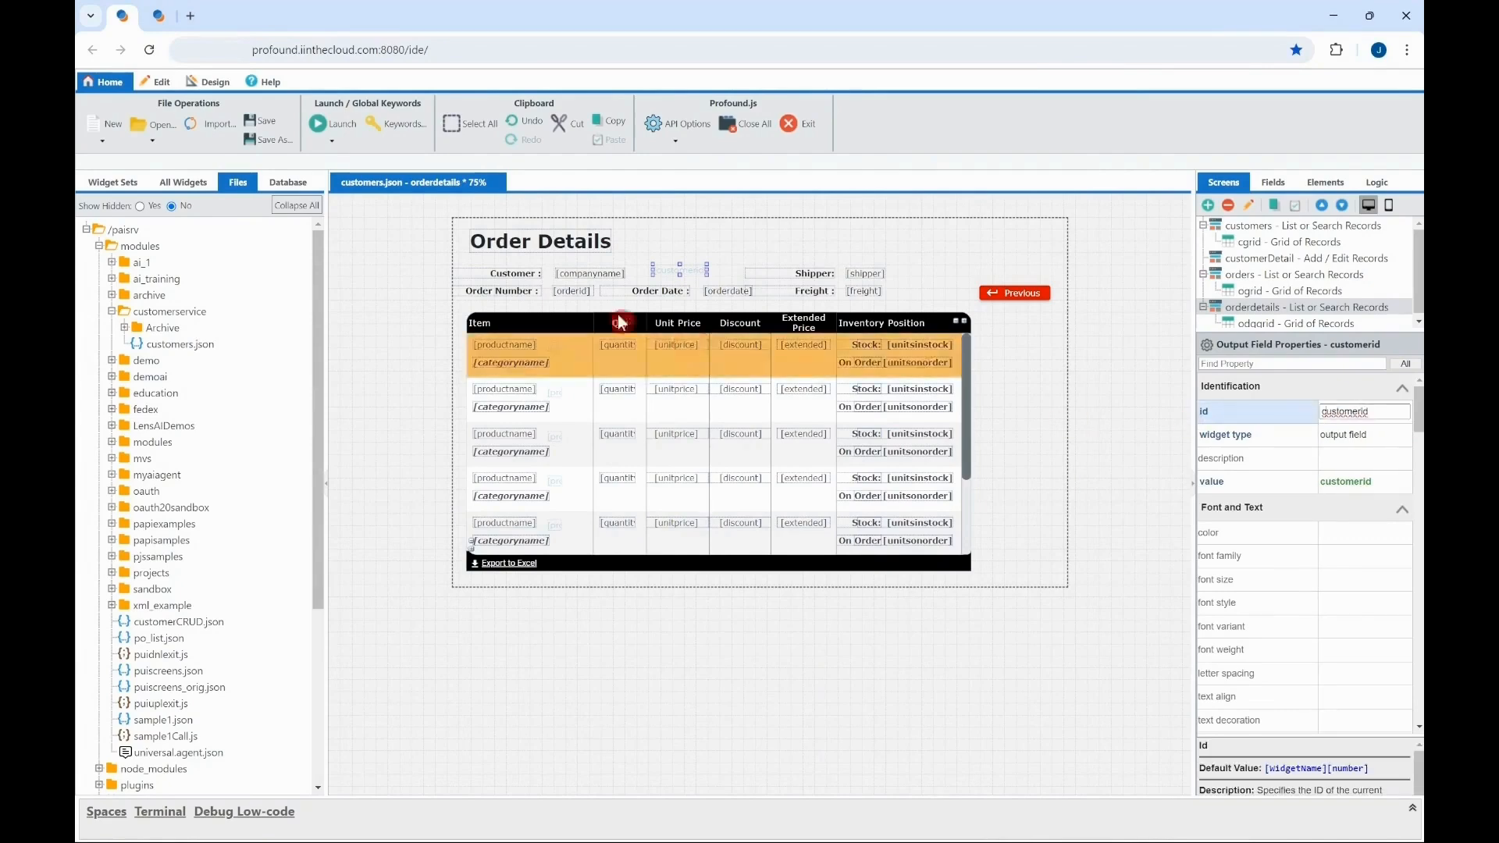
left_click(571, 294)
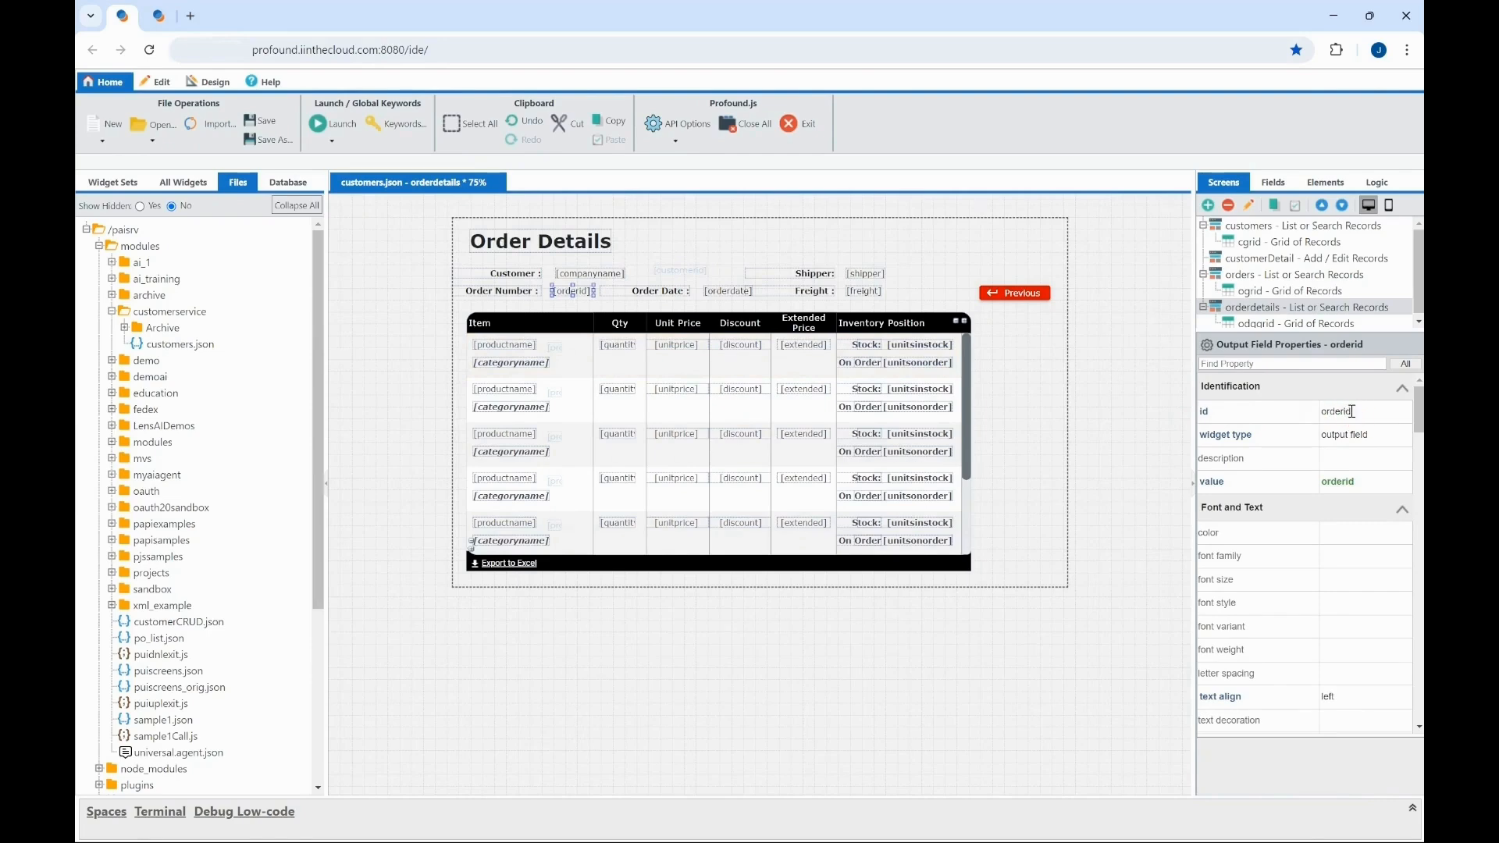
In the orderdetails screen's onload event code, replace the sample orderID value with get("orderid").
left_click(1261, 309)
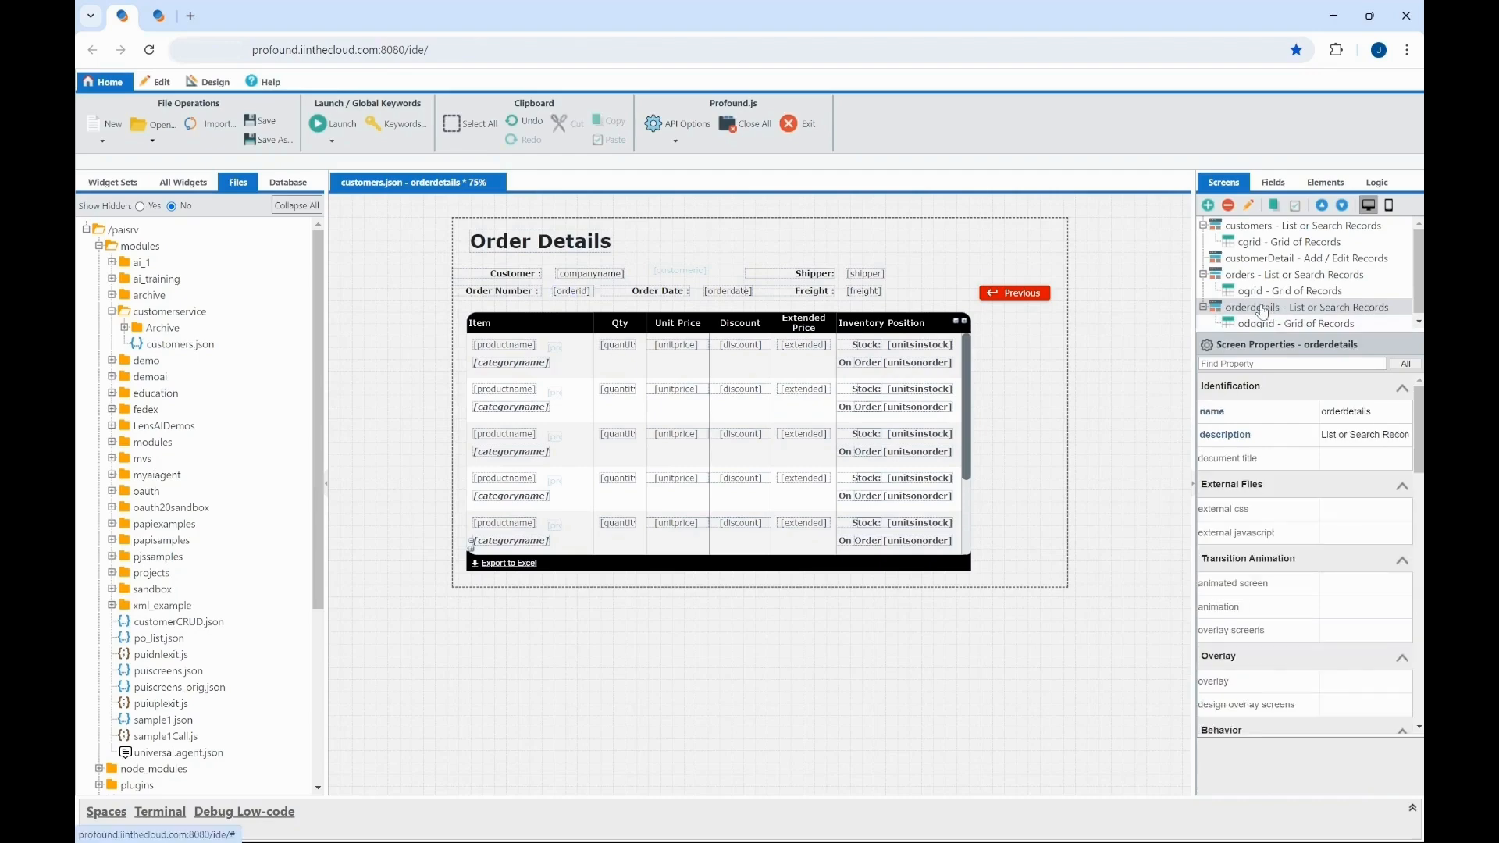
scroll(1417, 437, "down", 3)
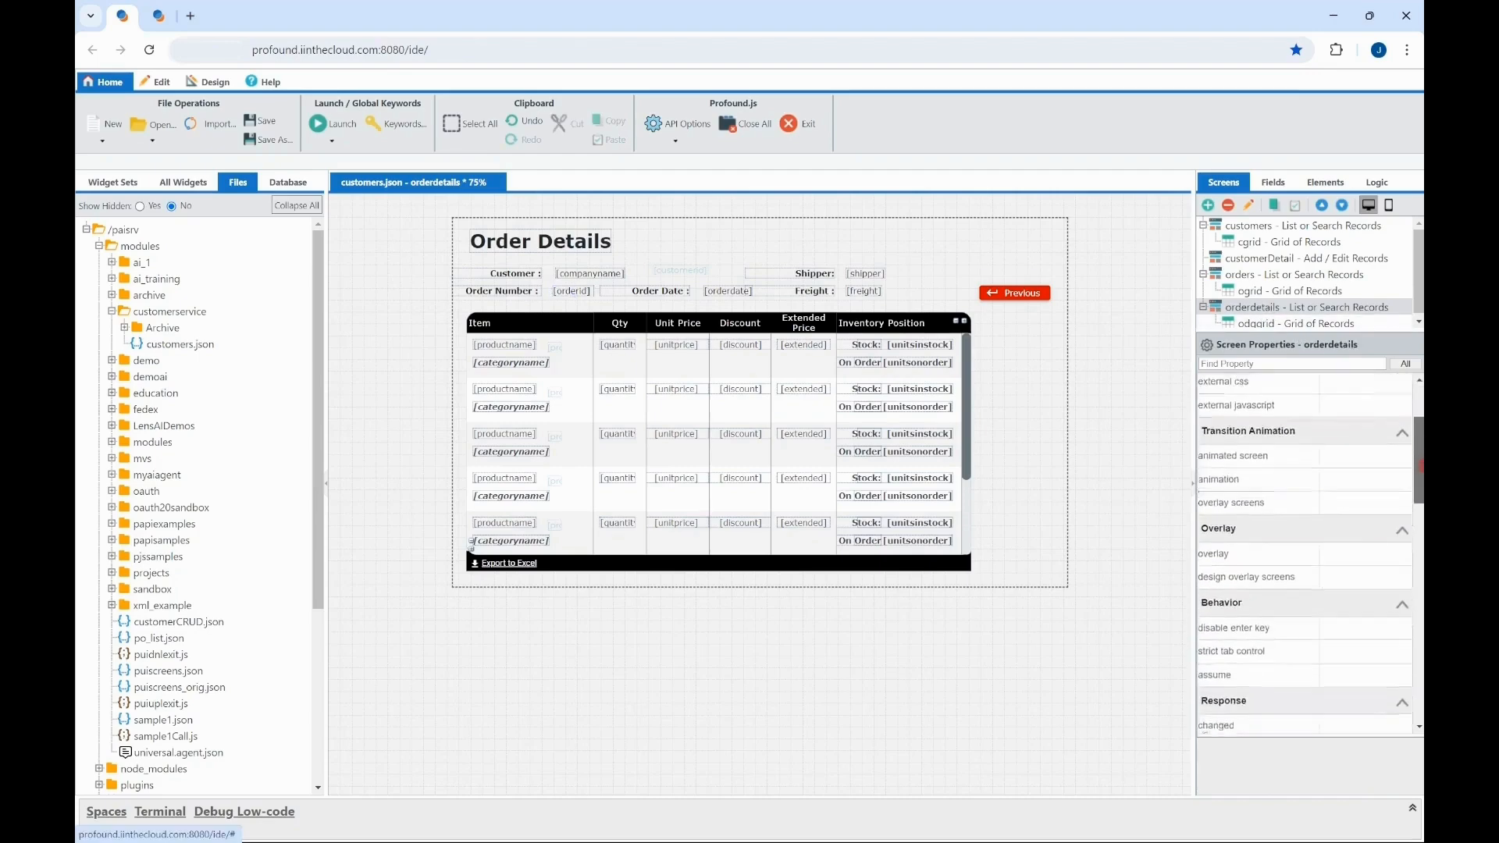
scroll(1312, 546, "down", 4)
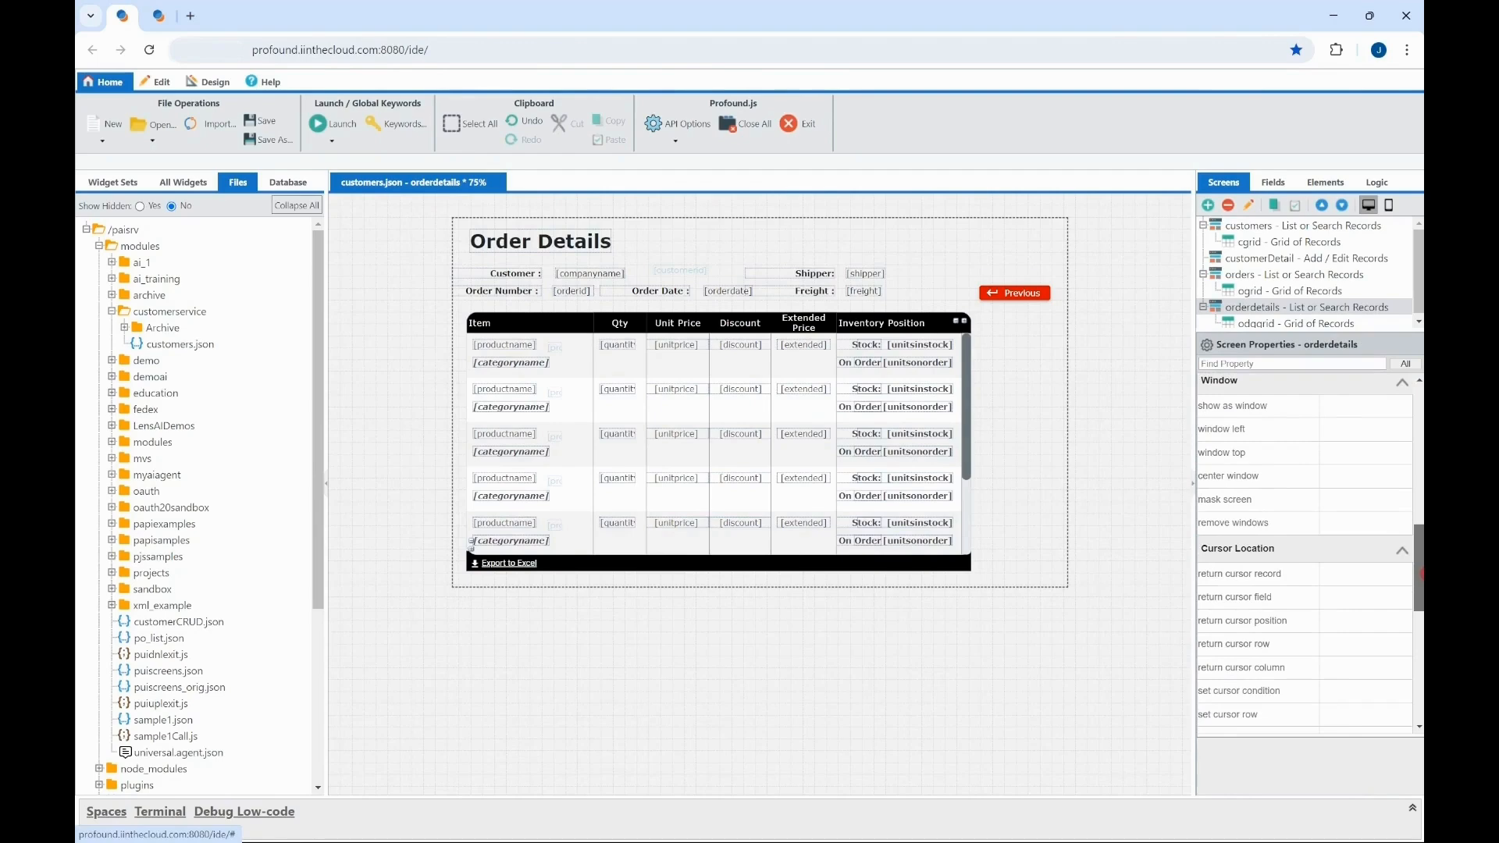
mouse_move(1420, 565)
left_mouse_down()
mouse_move(1422, 617)
mouse_move(1422, 553)
mouse_move(1423, 574)
left_mouse_up()
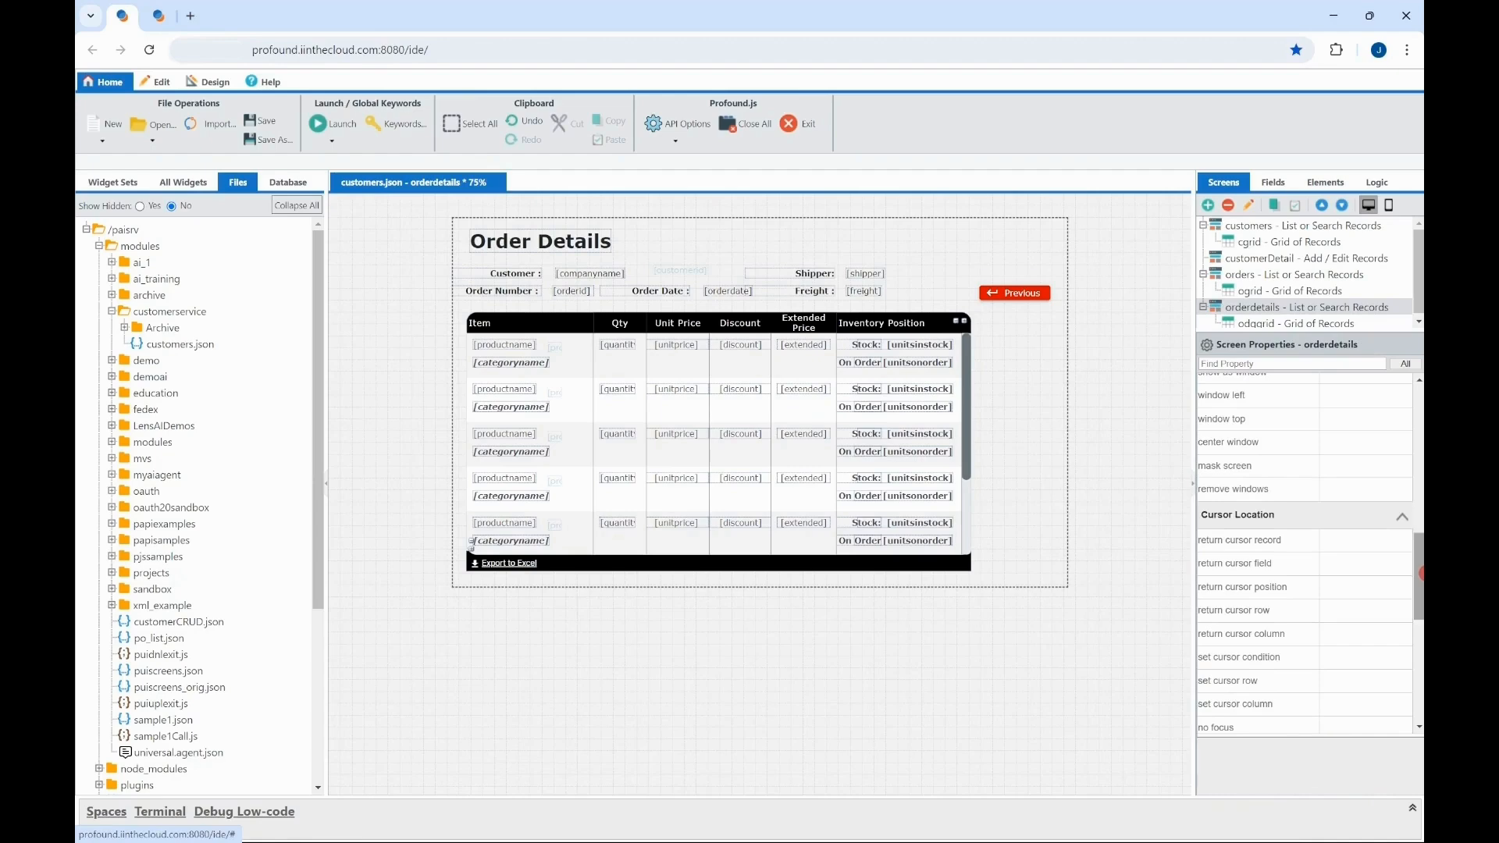
scroll(1398, 607, "down", 4)
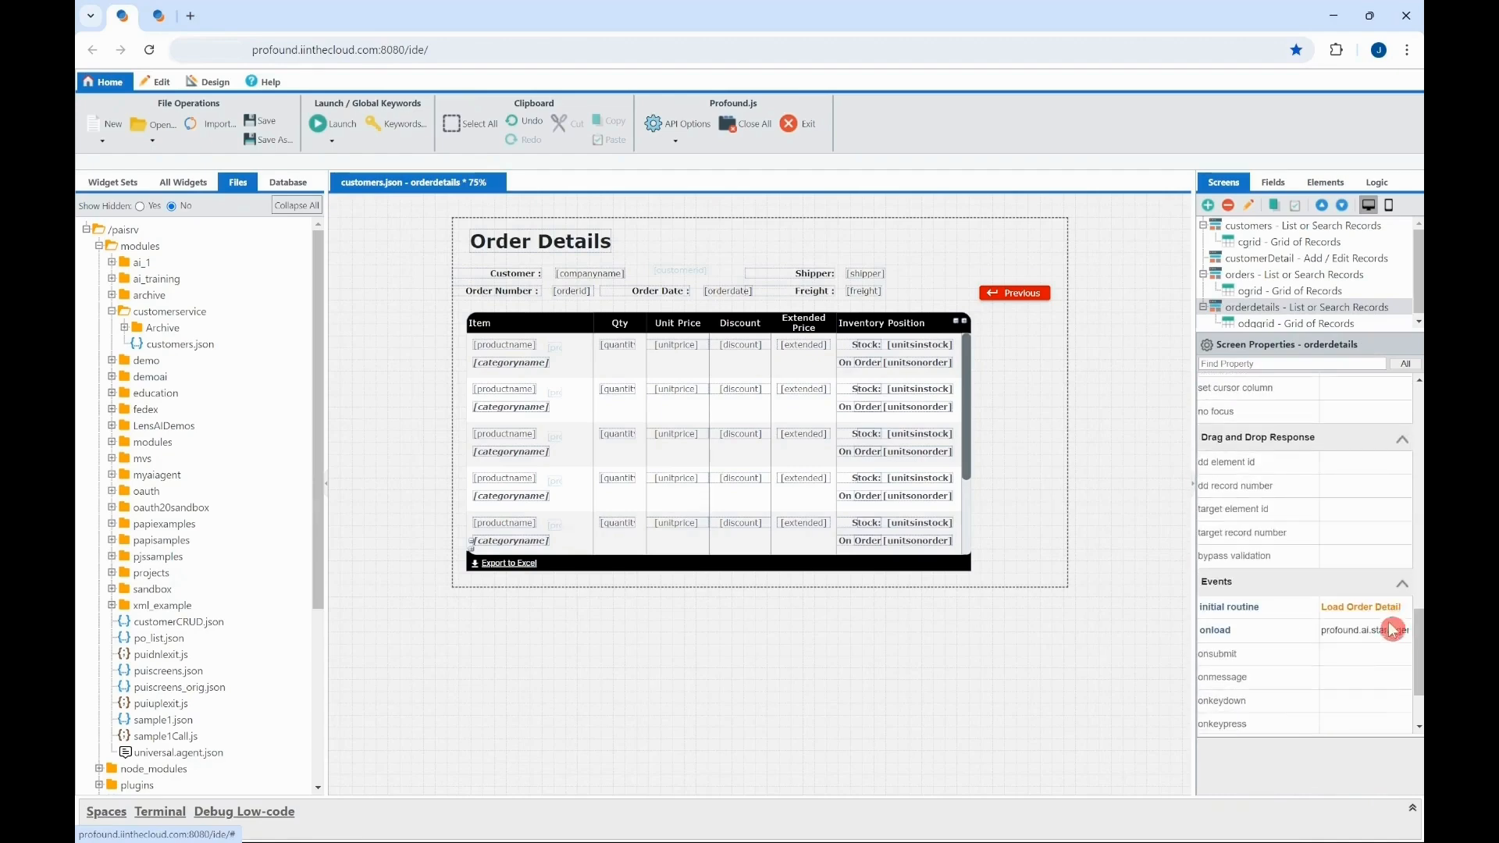
left_click(1379, 631)
left_click(1402, 639)
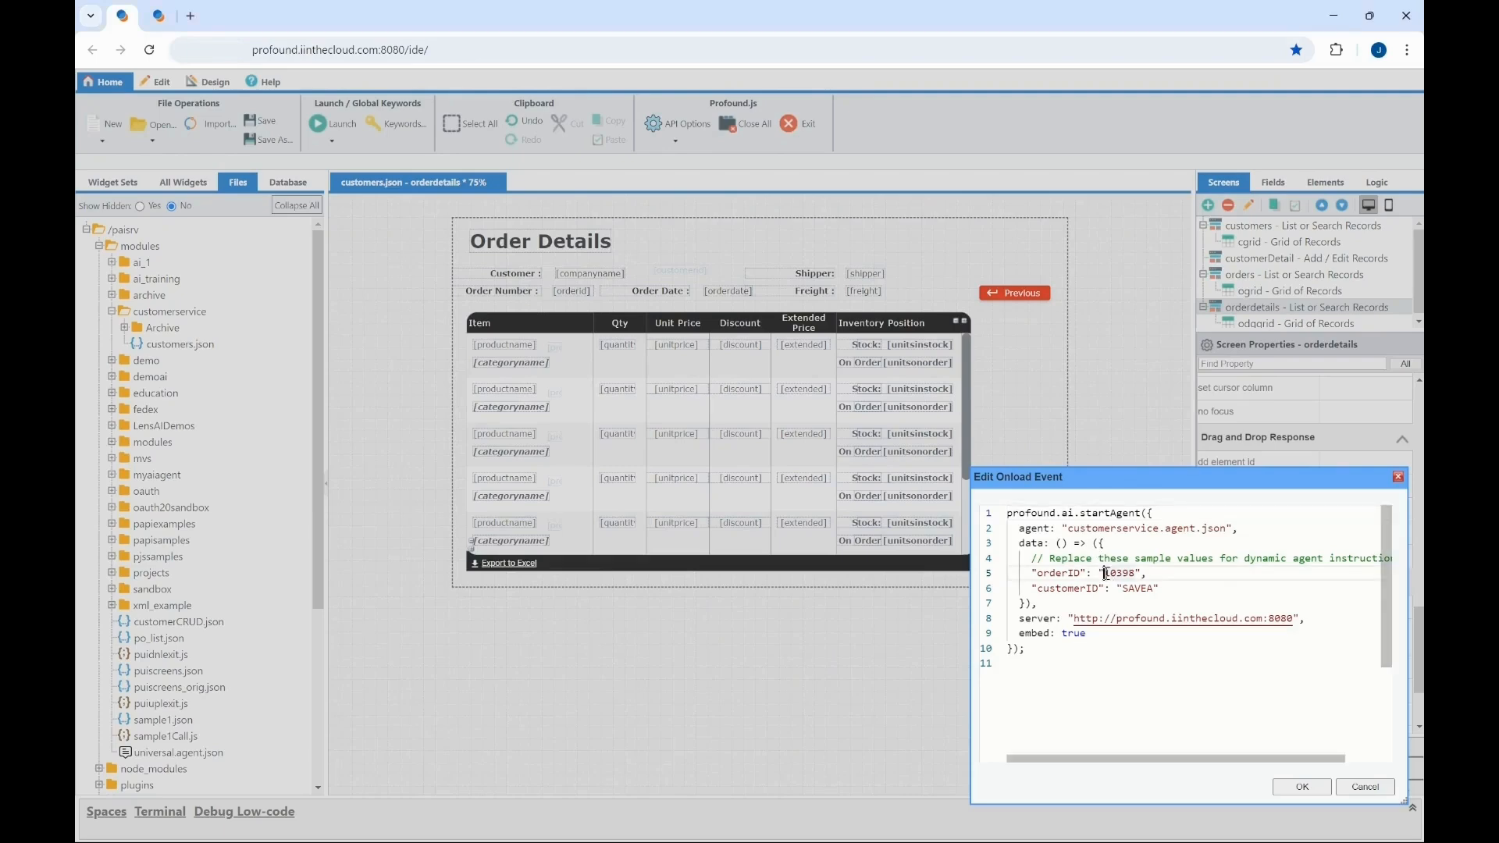
left_click(1251, 503)
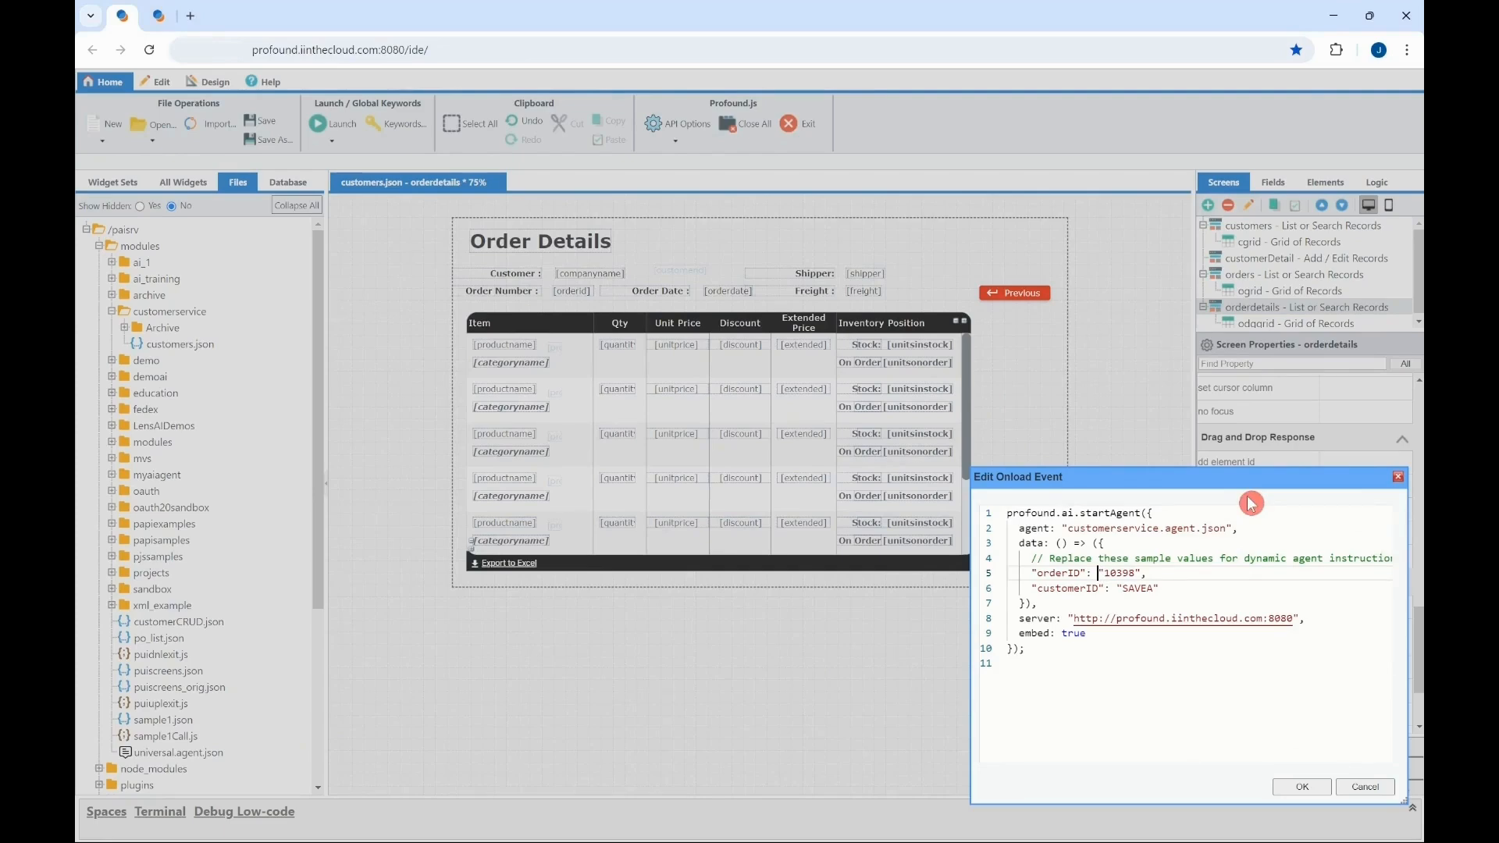
type("get")
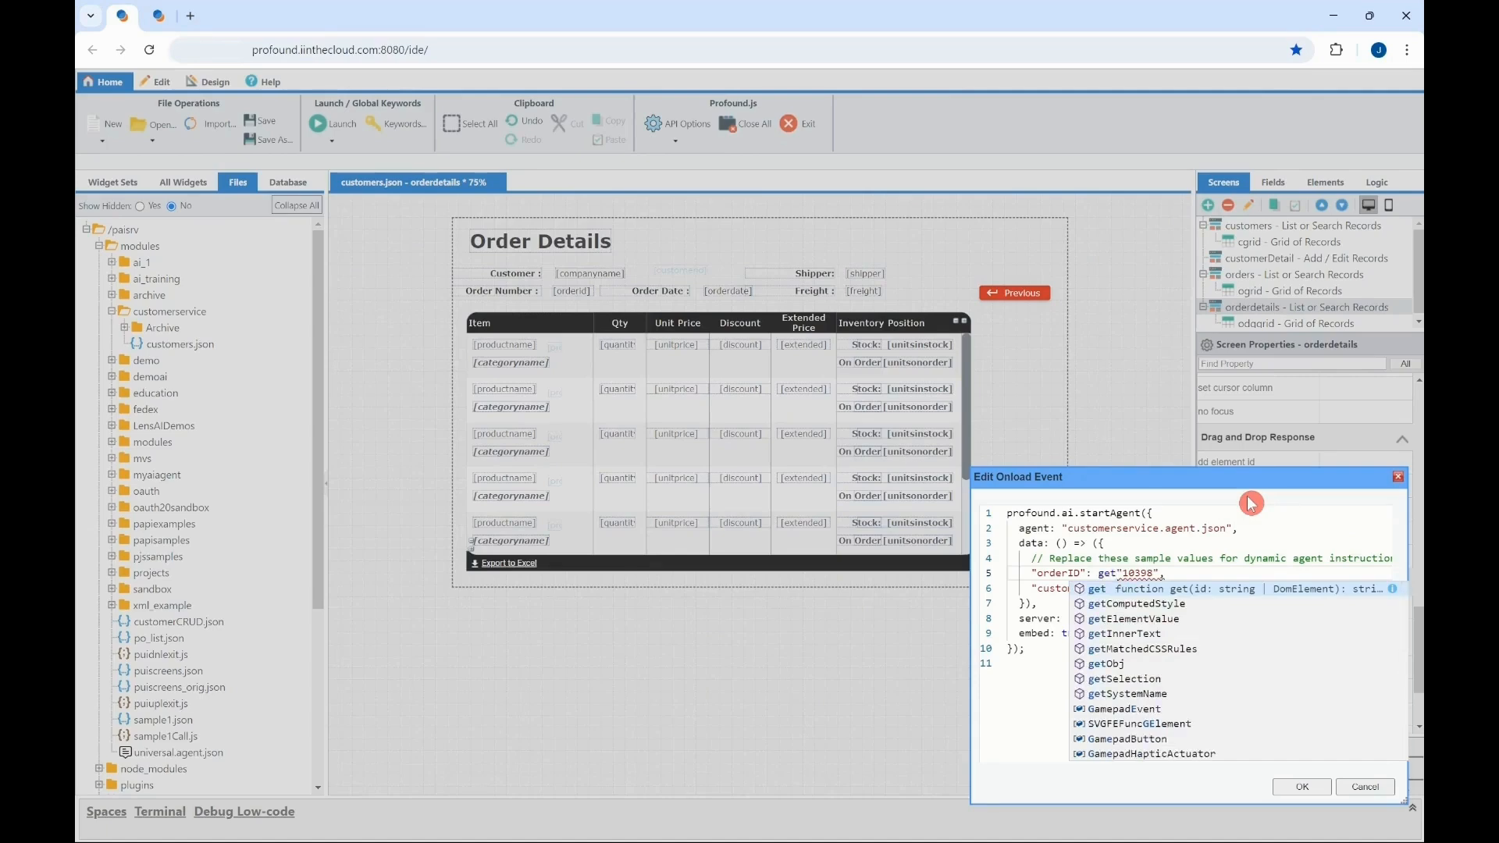
type("(")
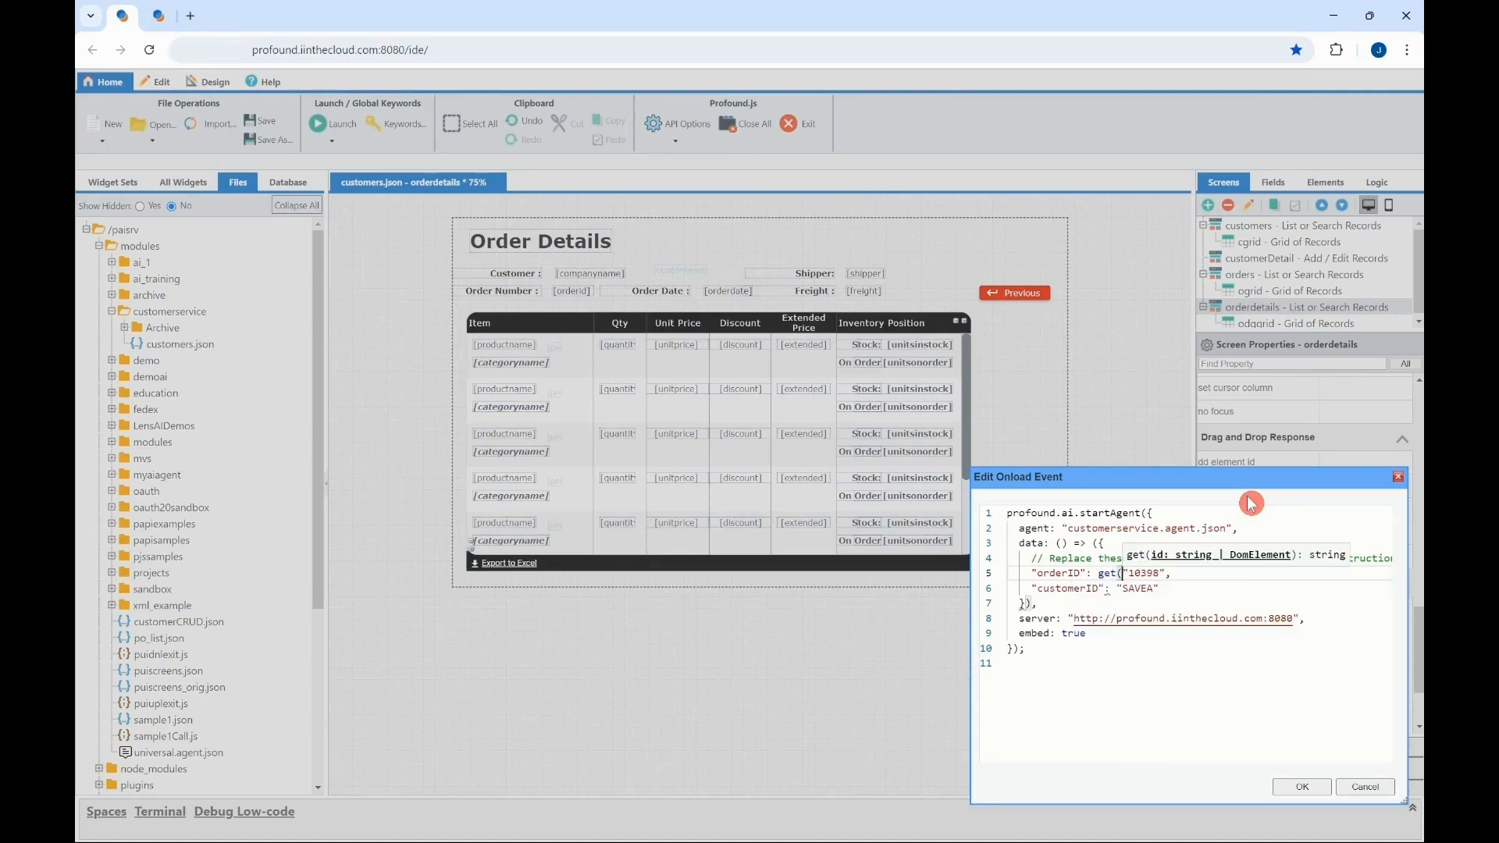
key("Right")
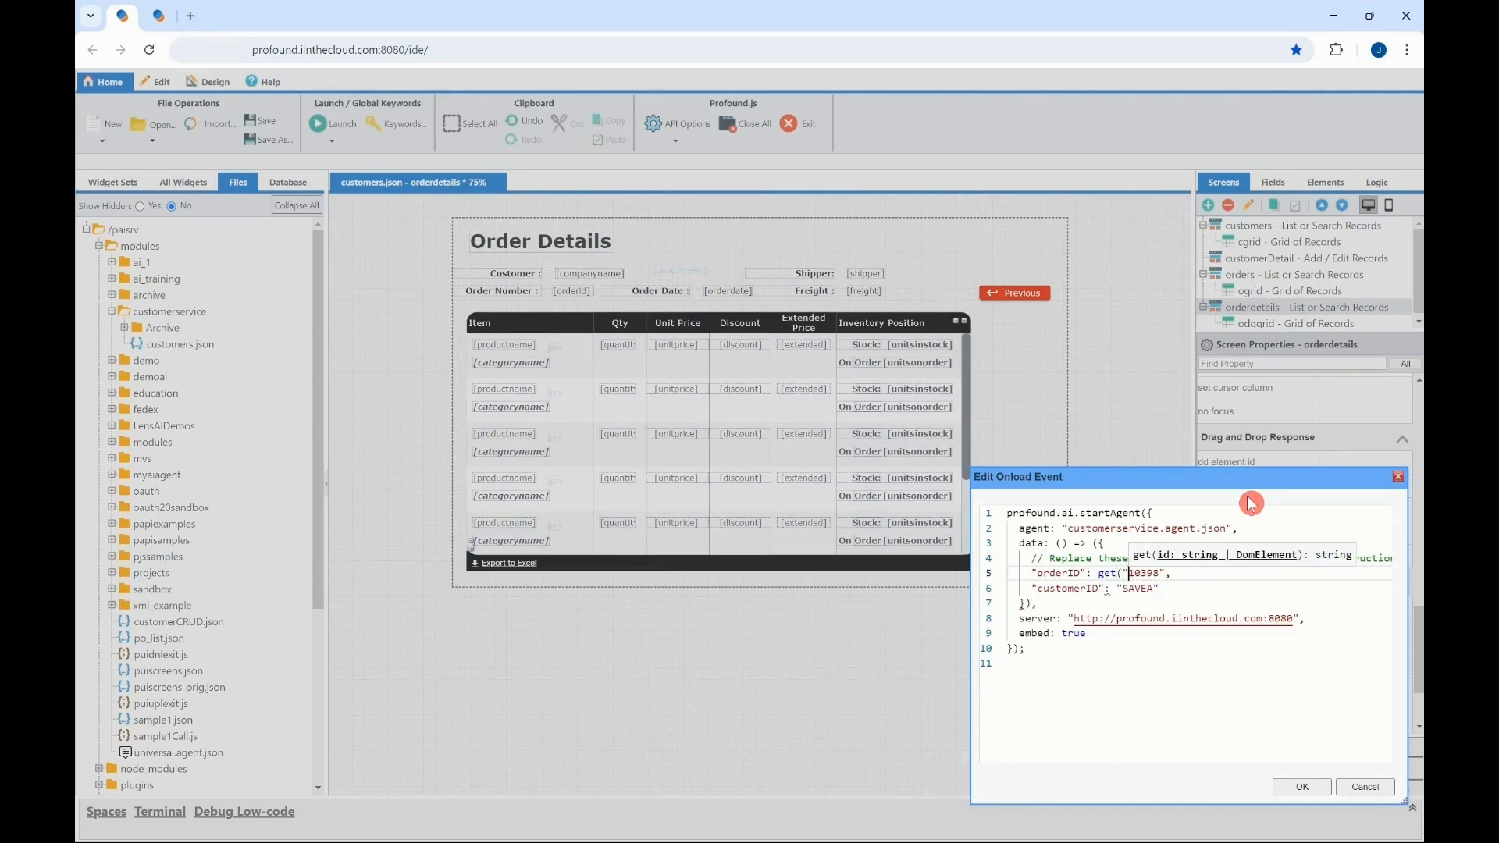
type("orderid")
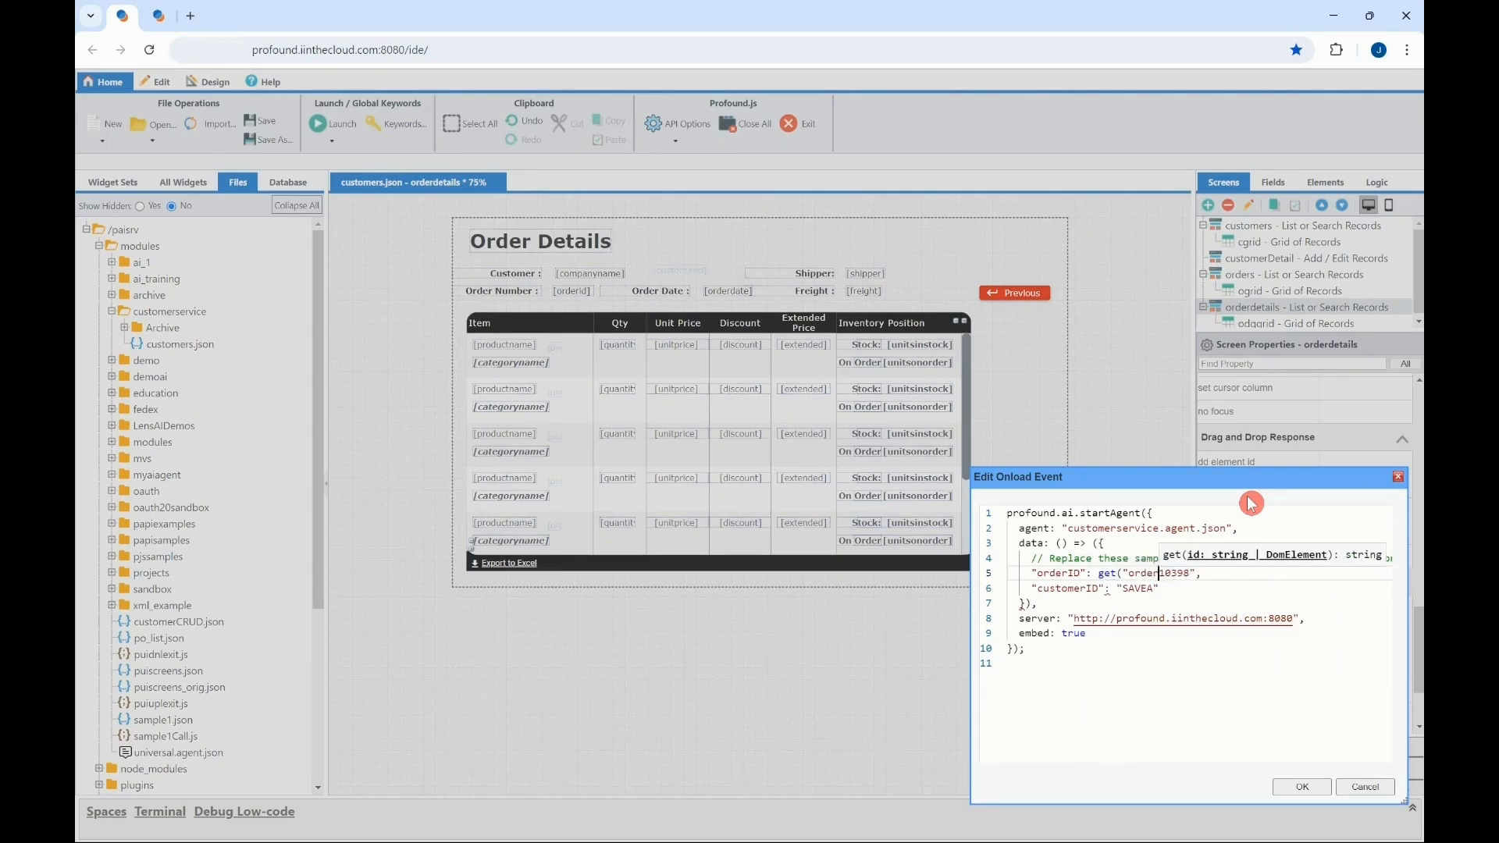
key("Delete")
key("Delete")
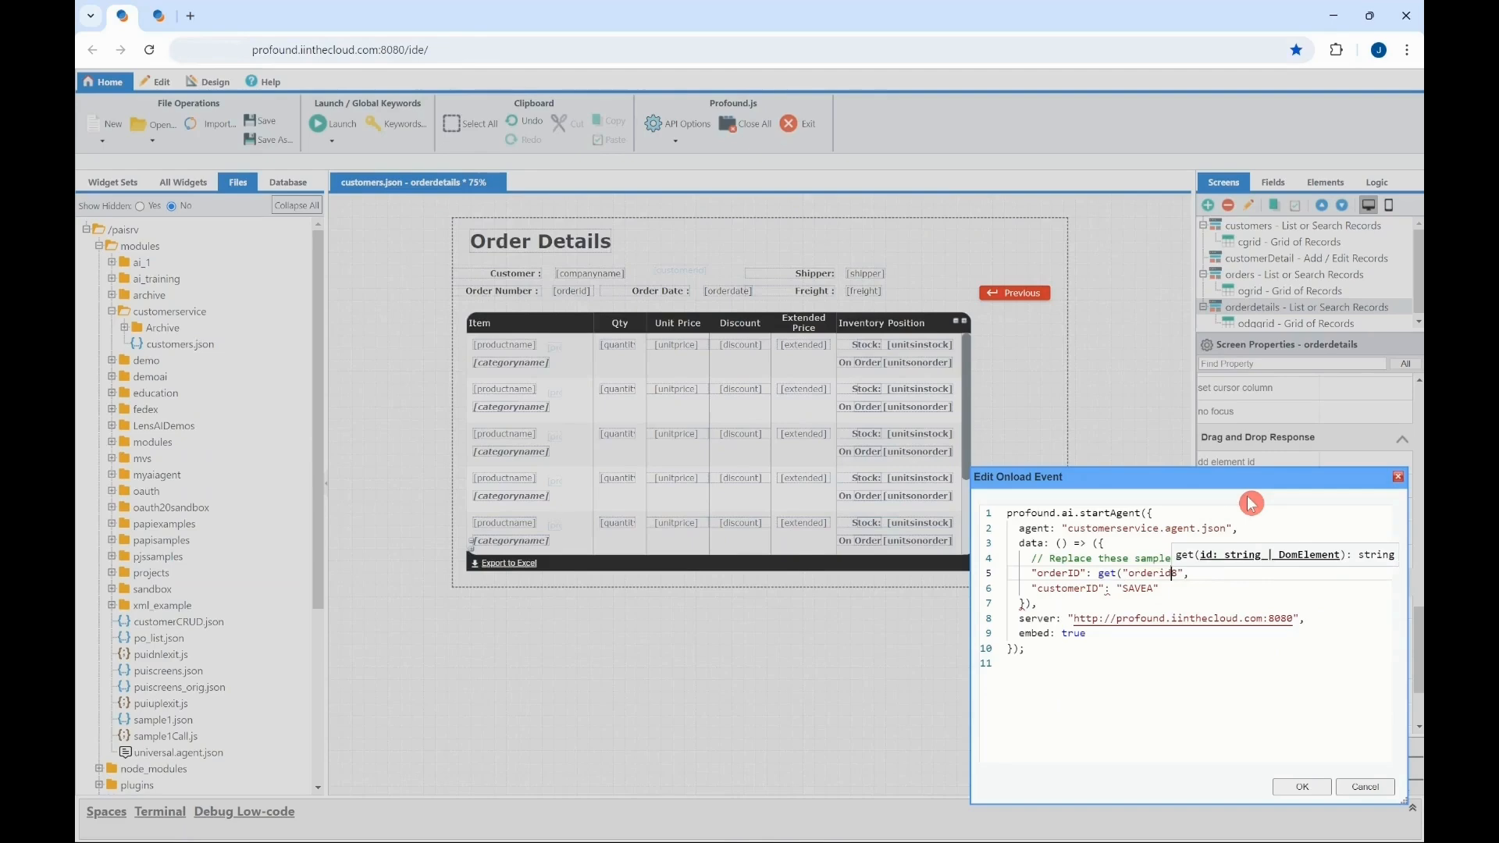
key("Delete")
key("Escape")
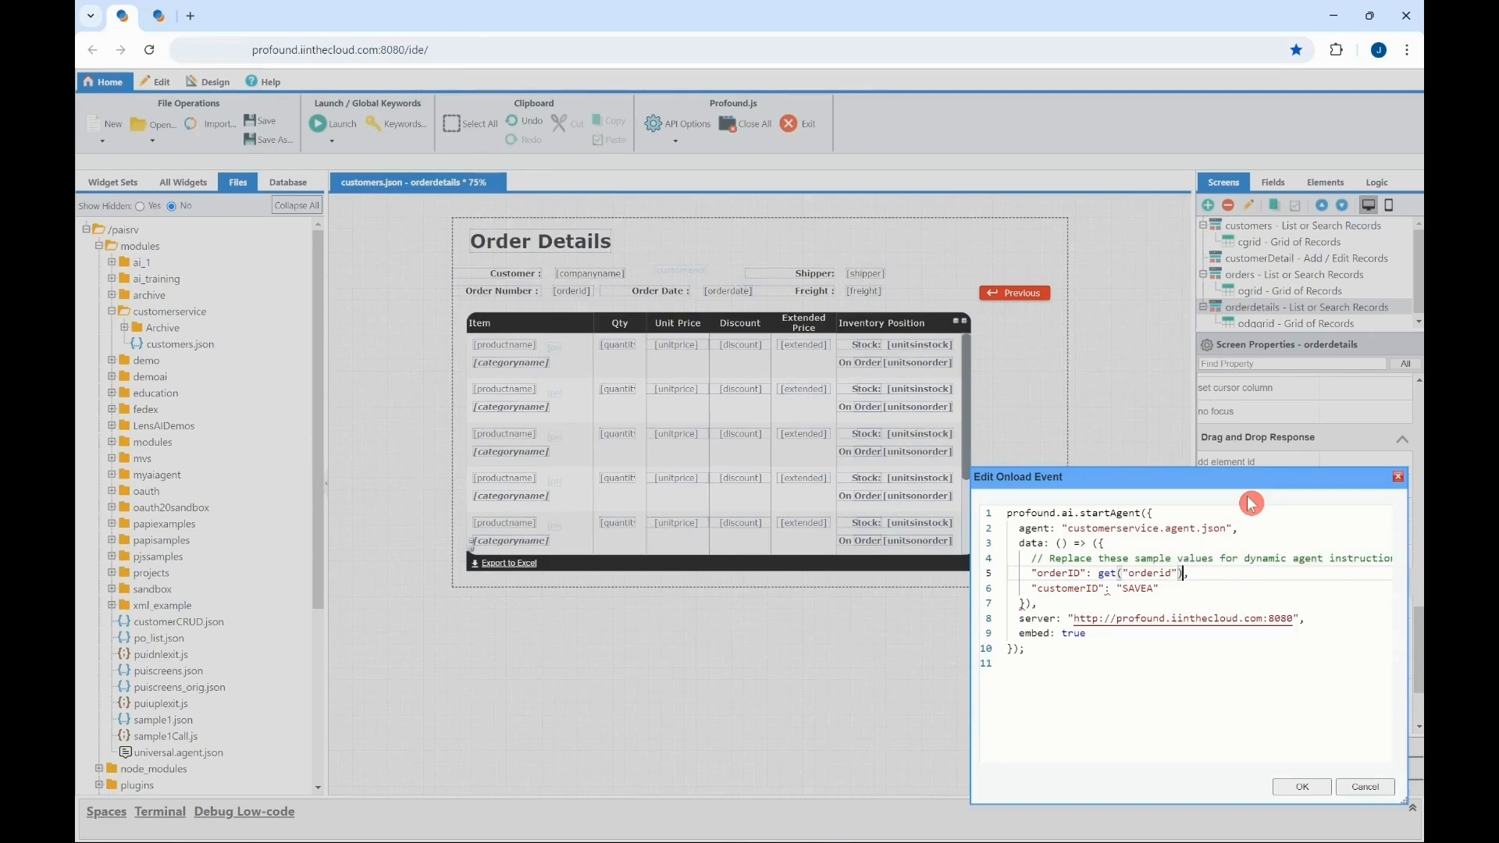
Replace the sample customerID value in the onload code with get("customerid") and accept the event code.
key("Down")
key("Left")
key("Left")
key("Left")
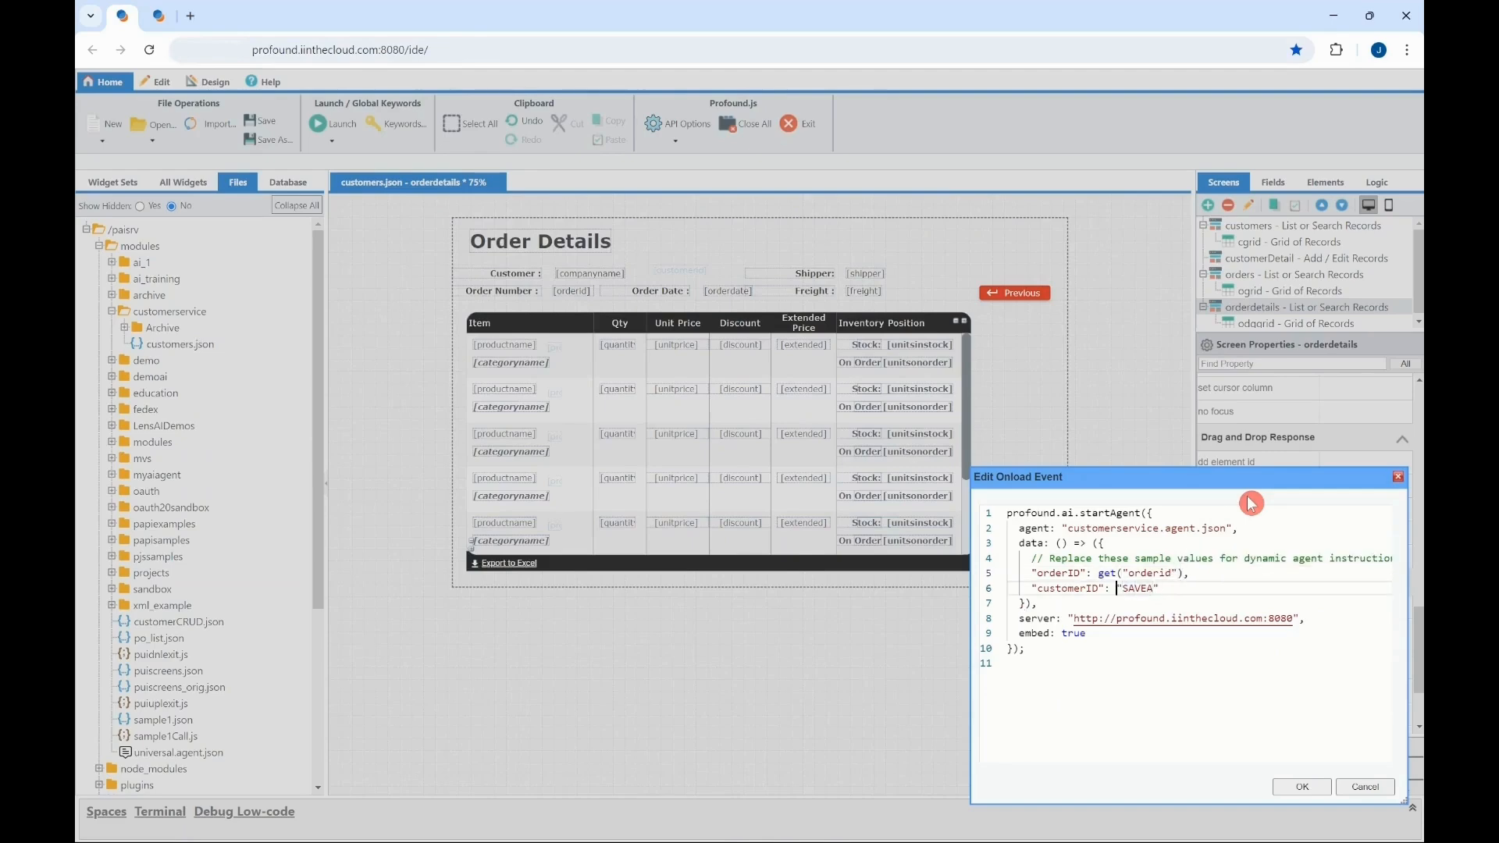
type("get(\"customer")
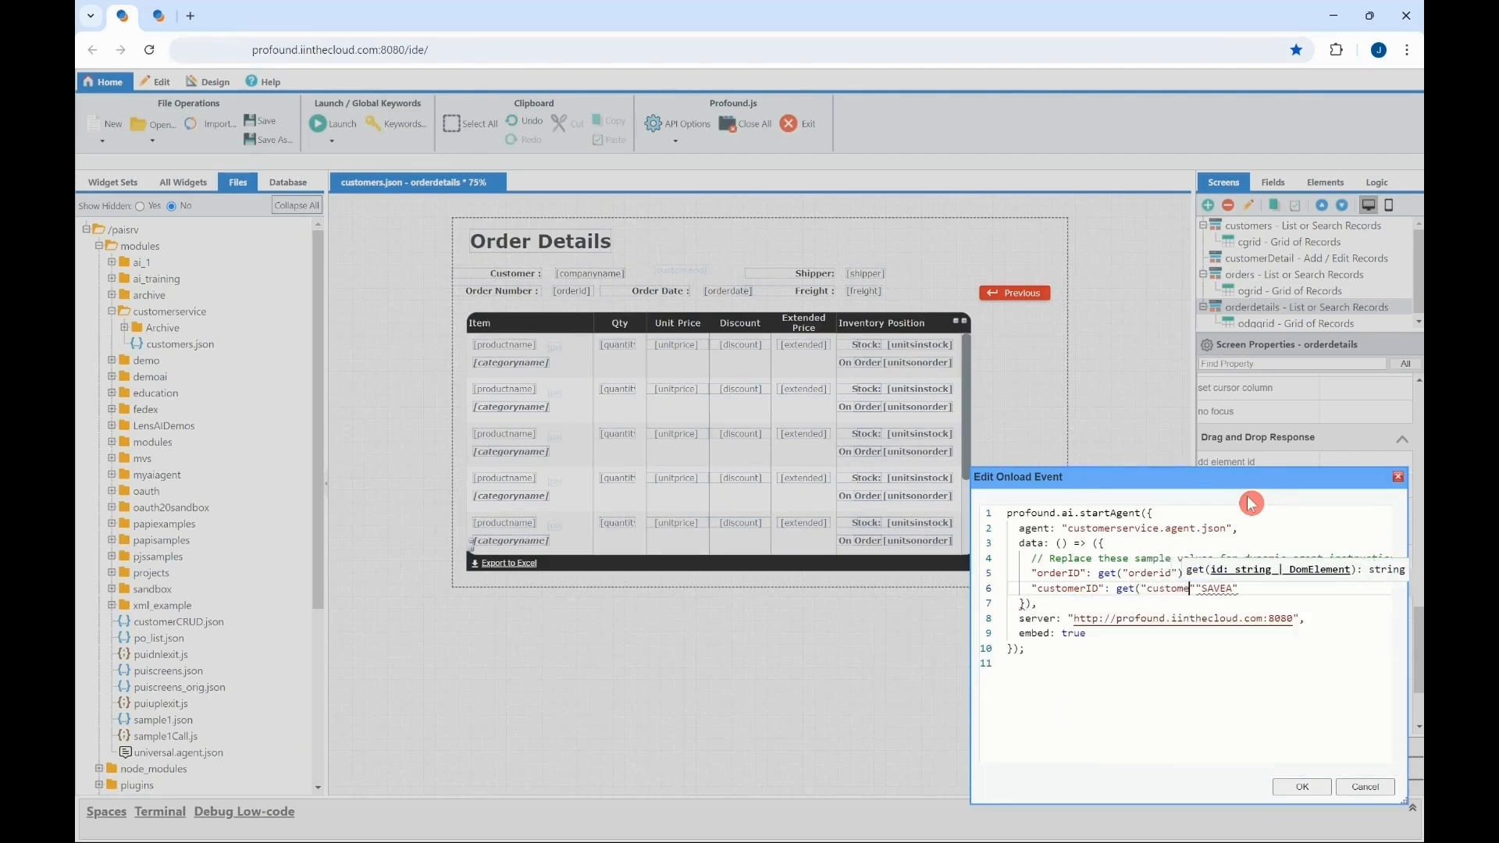
type("id")
key("Delete")
key("Delete")
key("Delete")
key("Delete")
type(")")
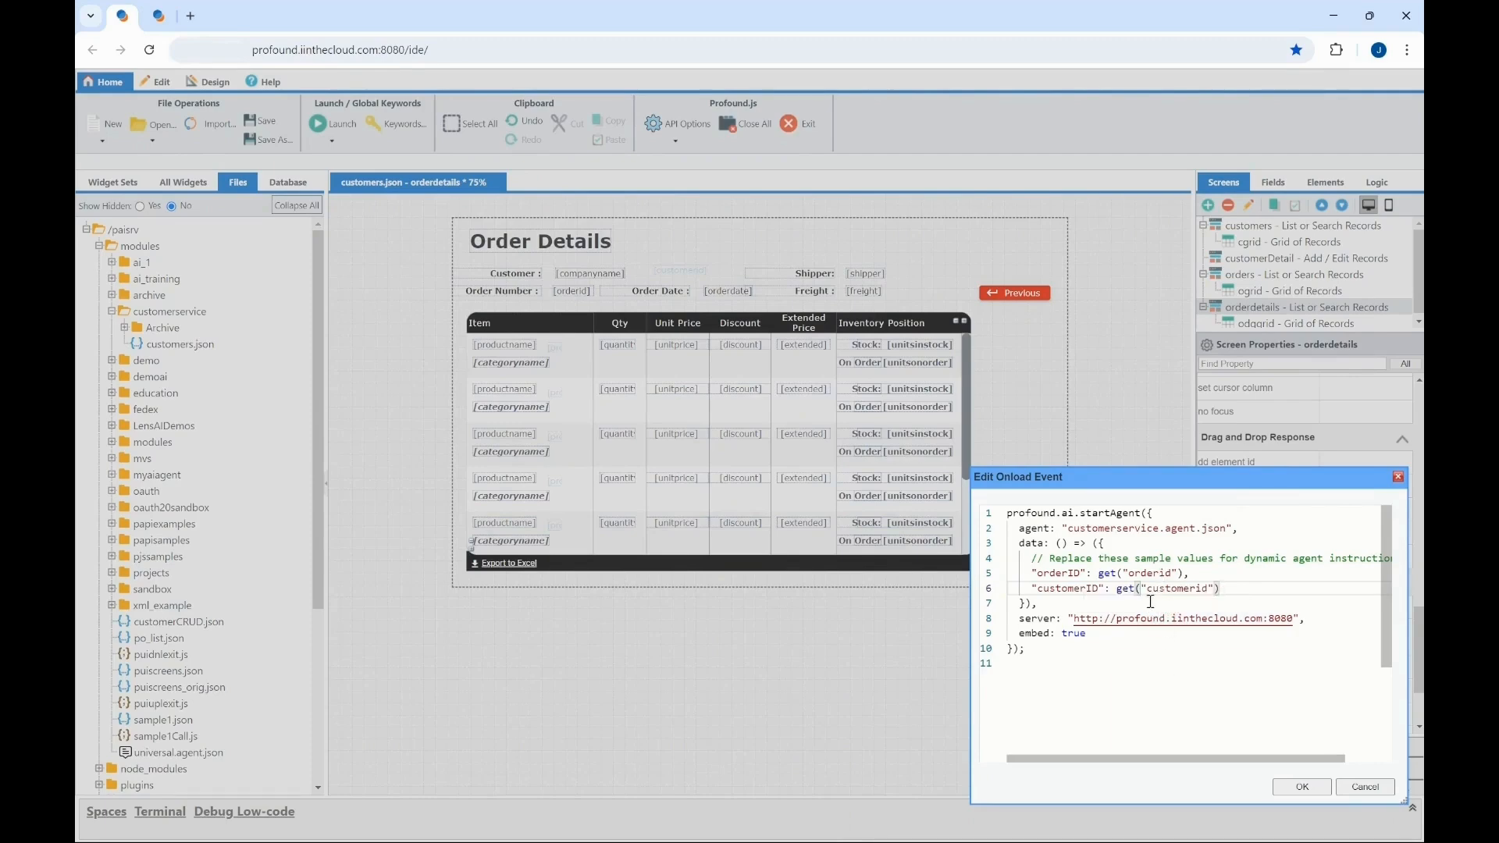
left_click(1316, 787)
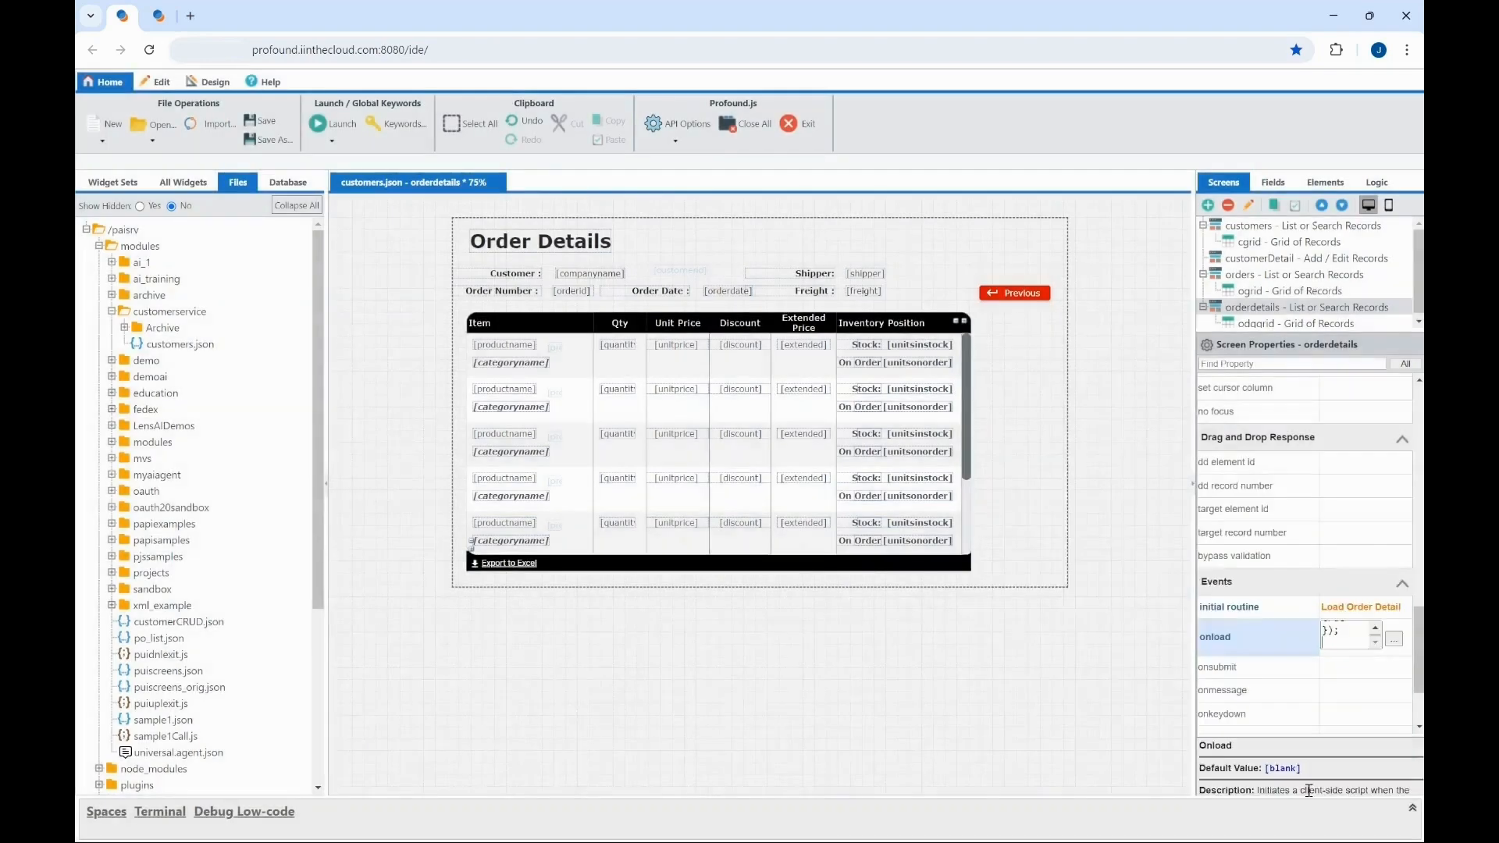
Save customers.json and review the orderdetails onload event code without changing it.
left_click(265, 121)
left_click(1394, 639)
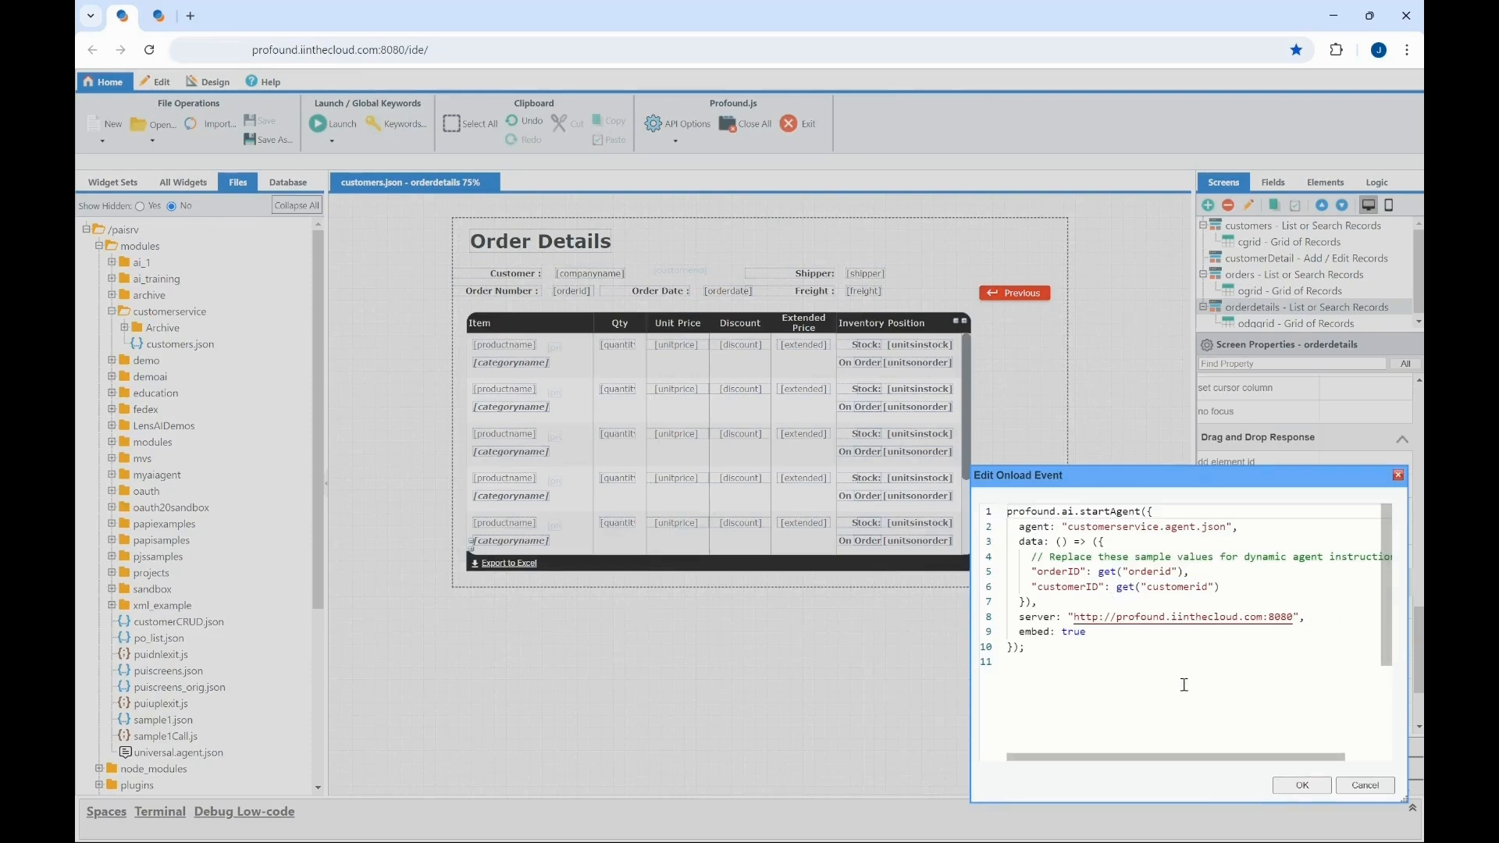
left_click(1380, 787)
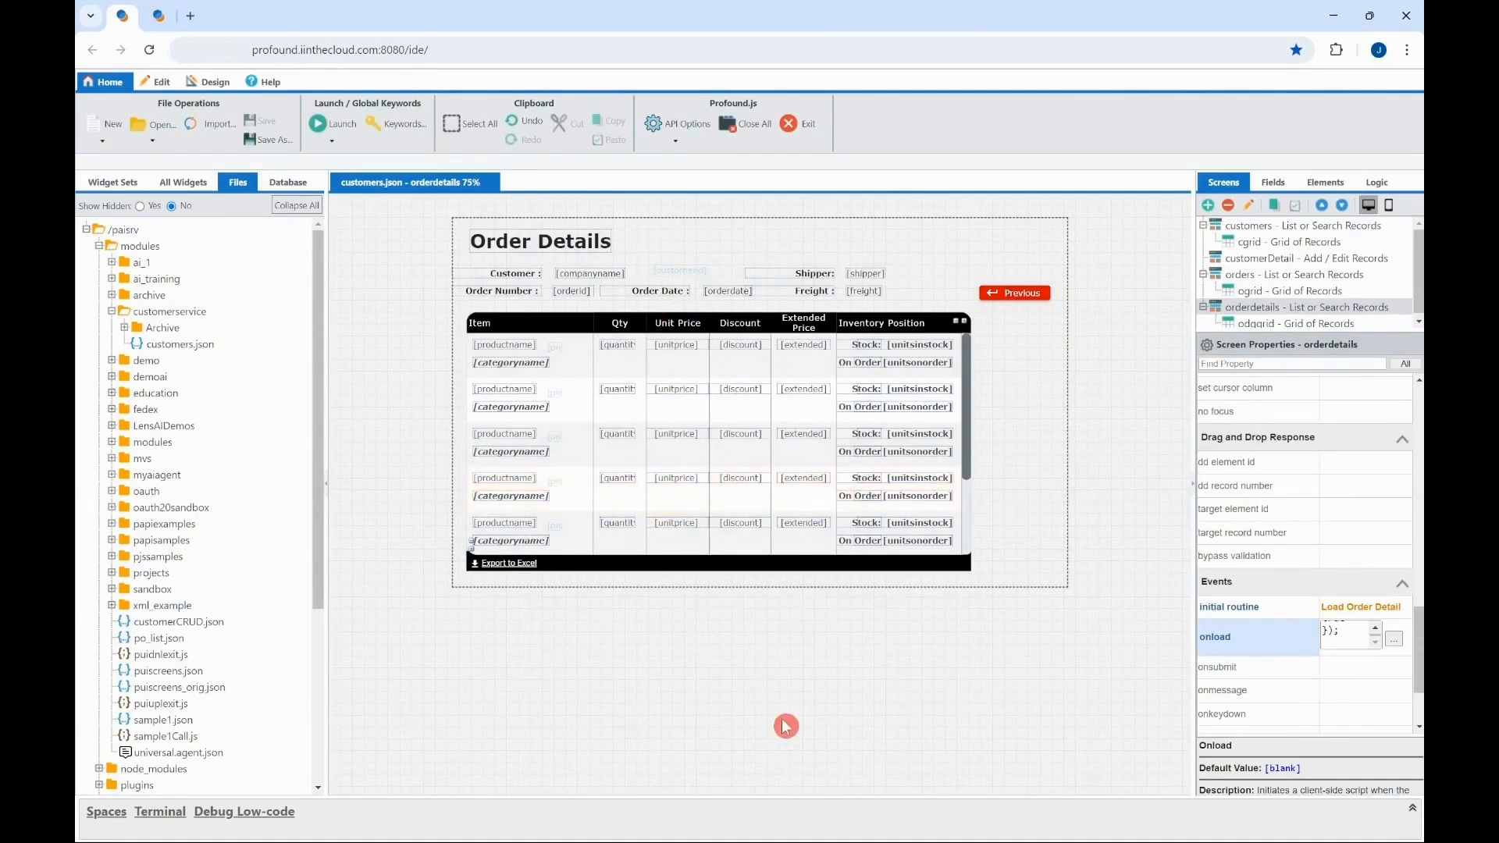
Set the orderdetails screen's onsubmit event to call profound.ai.removeEmbedIcon() inside a try block with an empty catch, and save customers.json.
left_click(1257, 668)
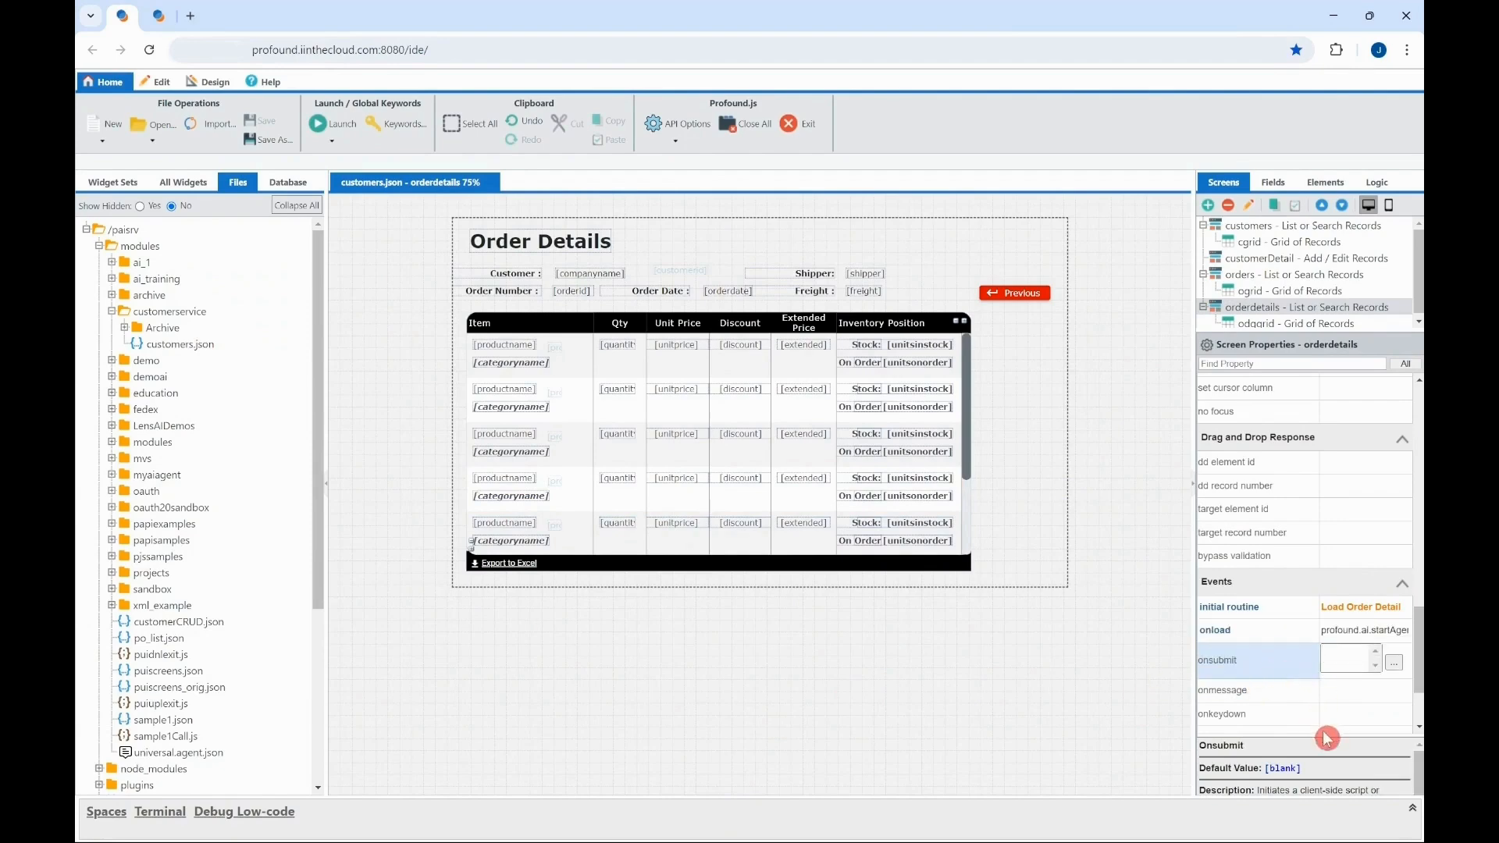
left_click_drag(1321, 736, 1321, 687)
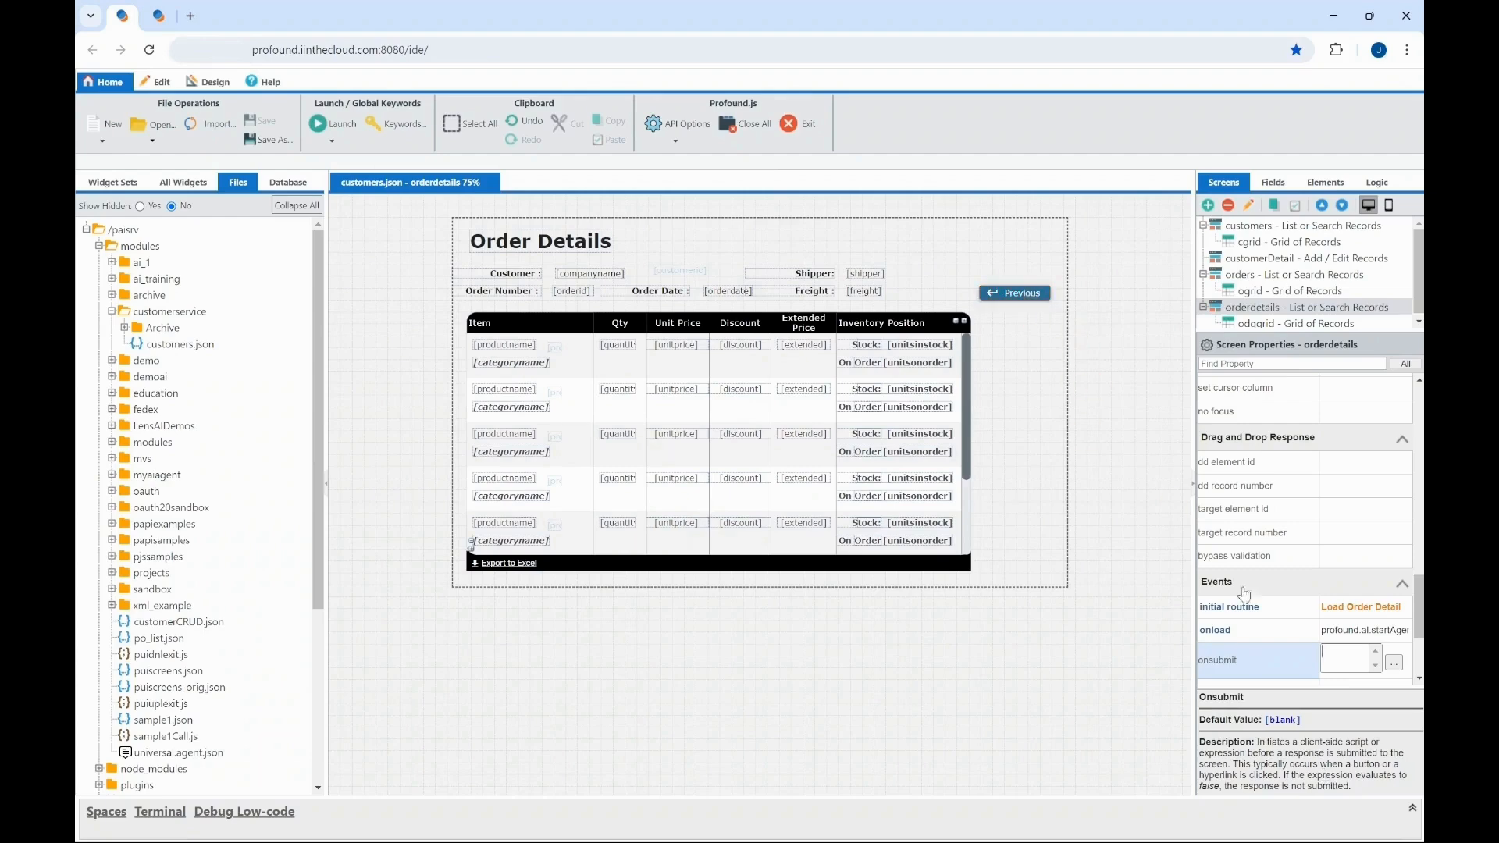
left_click(1395, 666)
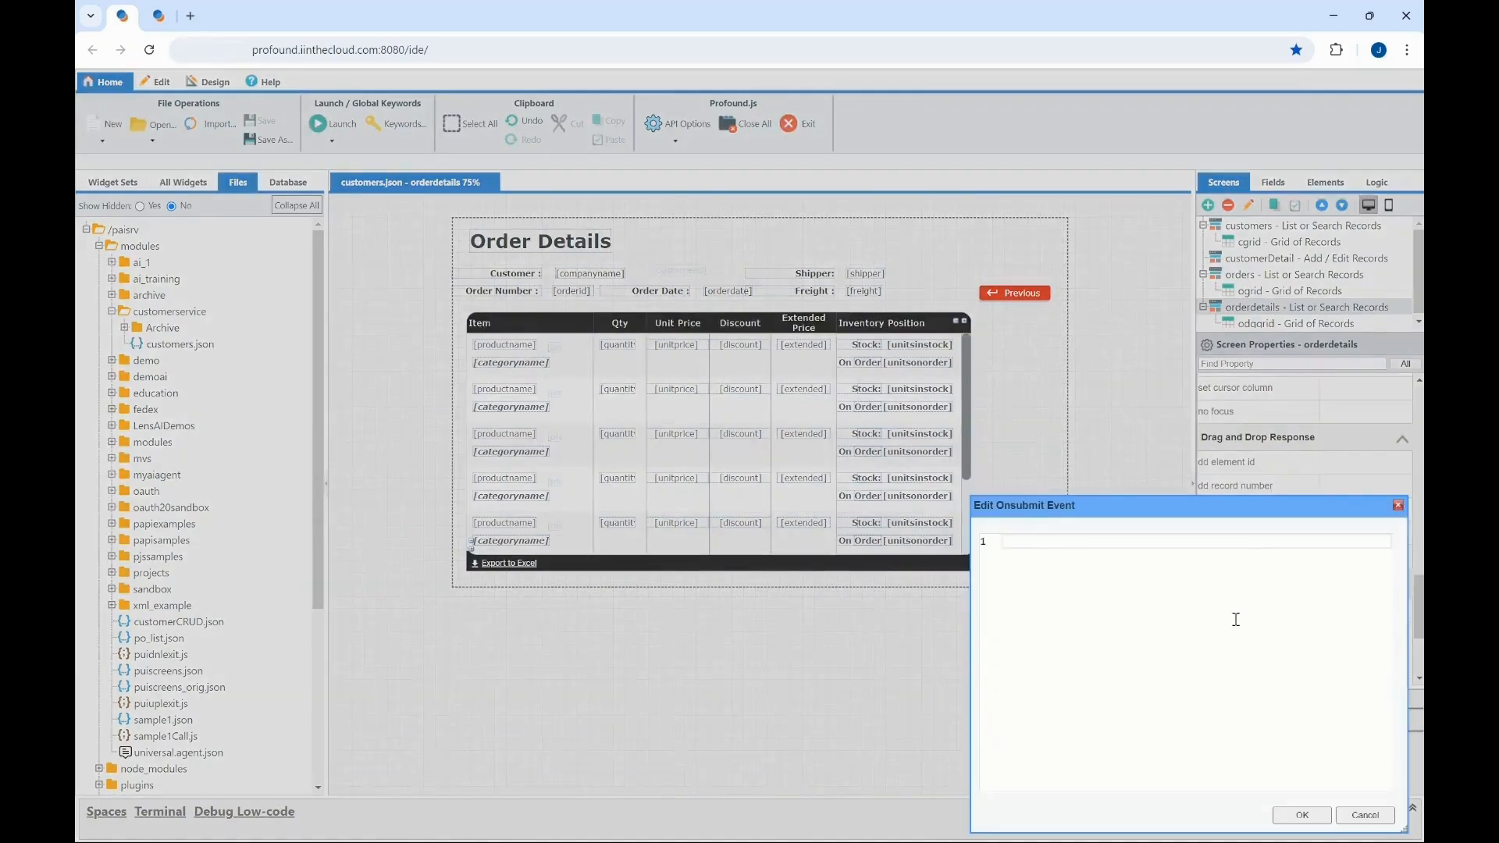
type("try { profound.ai.removeEmbedIcon() } catch {}")
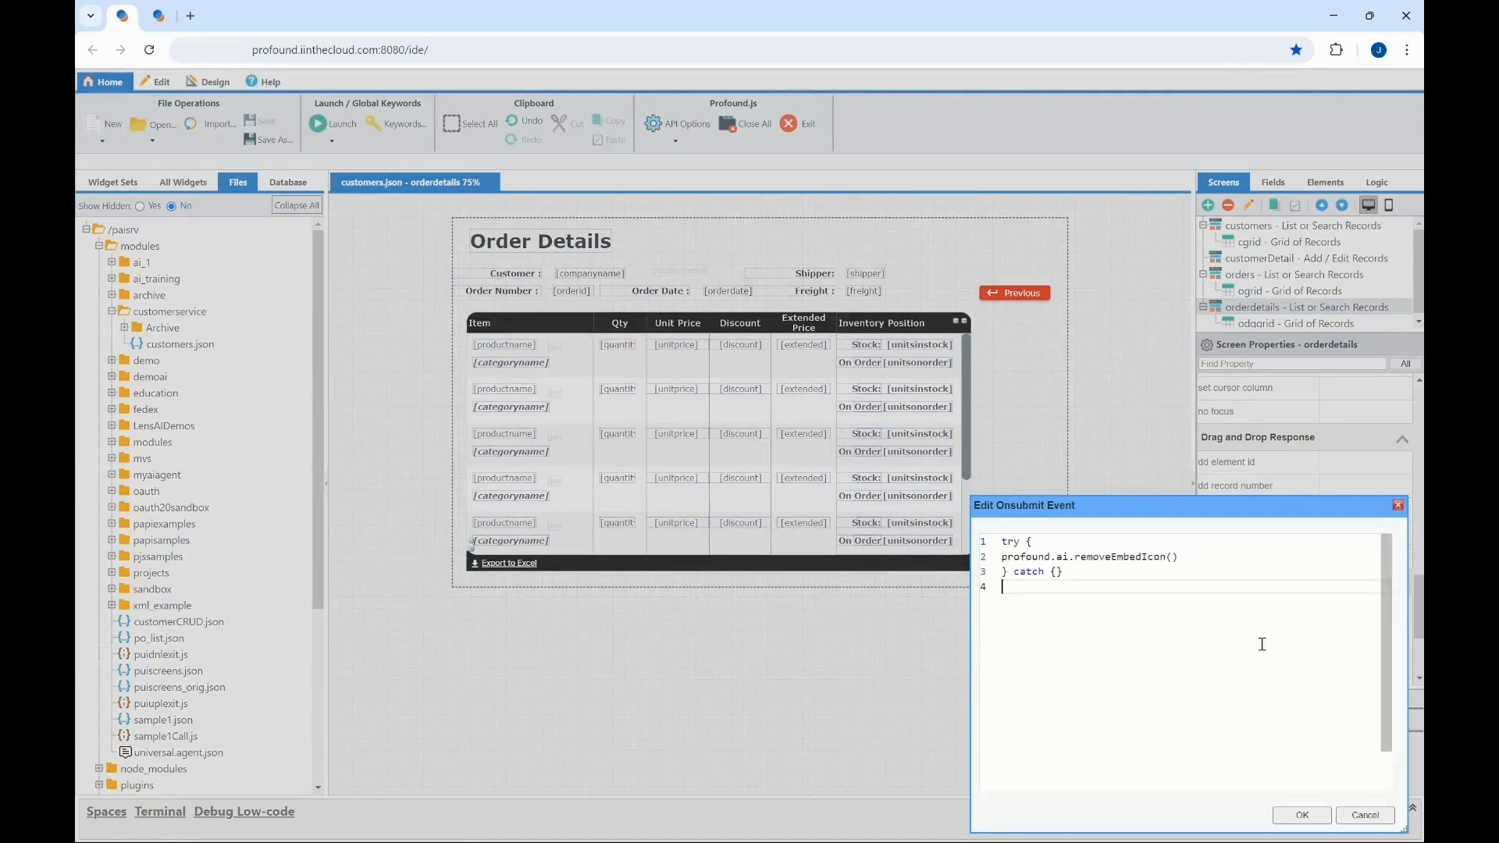
left_click(1302, 815)
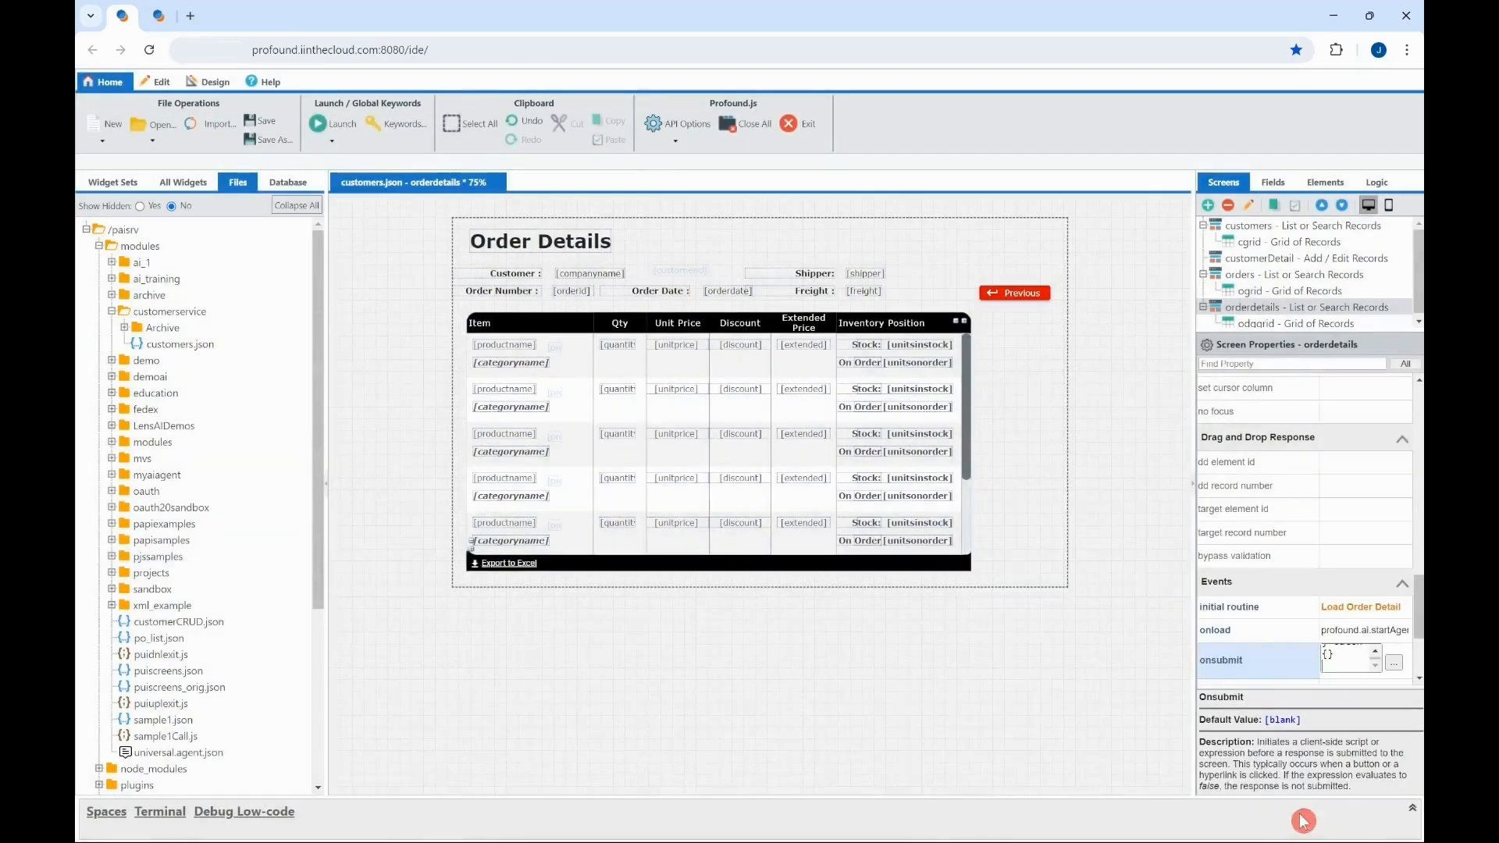
left_click(265, 122)
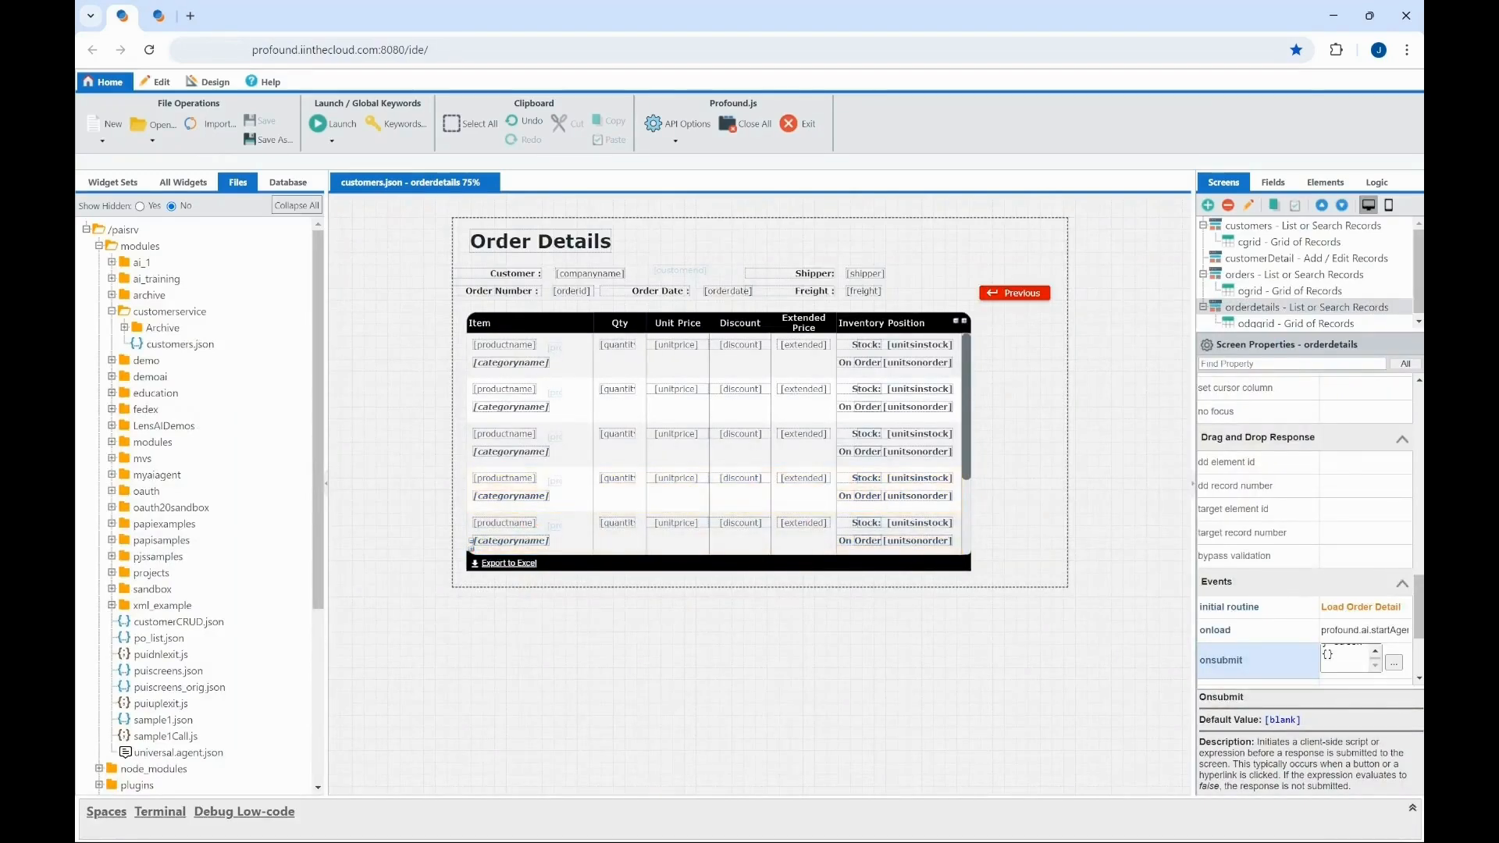
Switch to the ABC Manufacturing portal, open the second customer's 08/07/22 order in Customer Service, and launch the embedded AI agent chat.
key("ctrl+Tab")
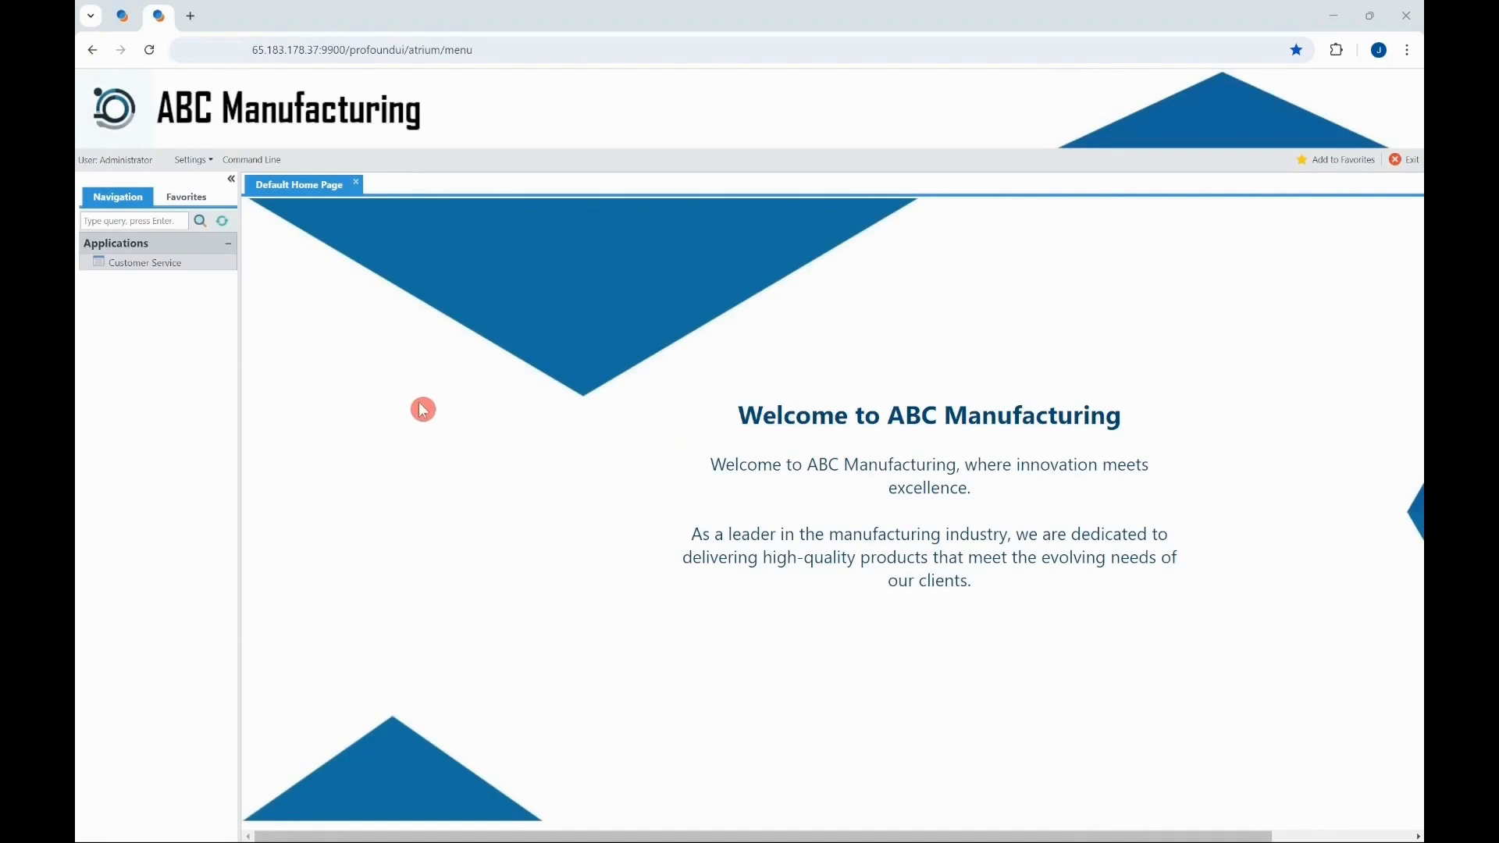
left_click(145, 270)
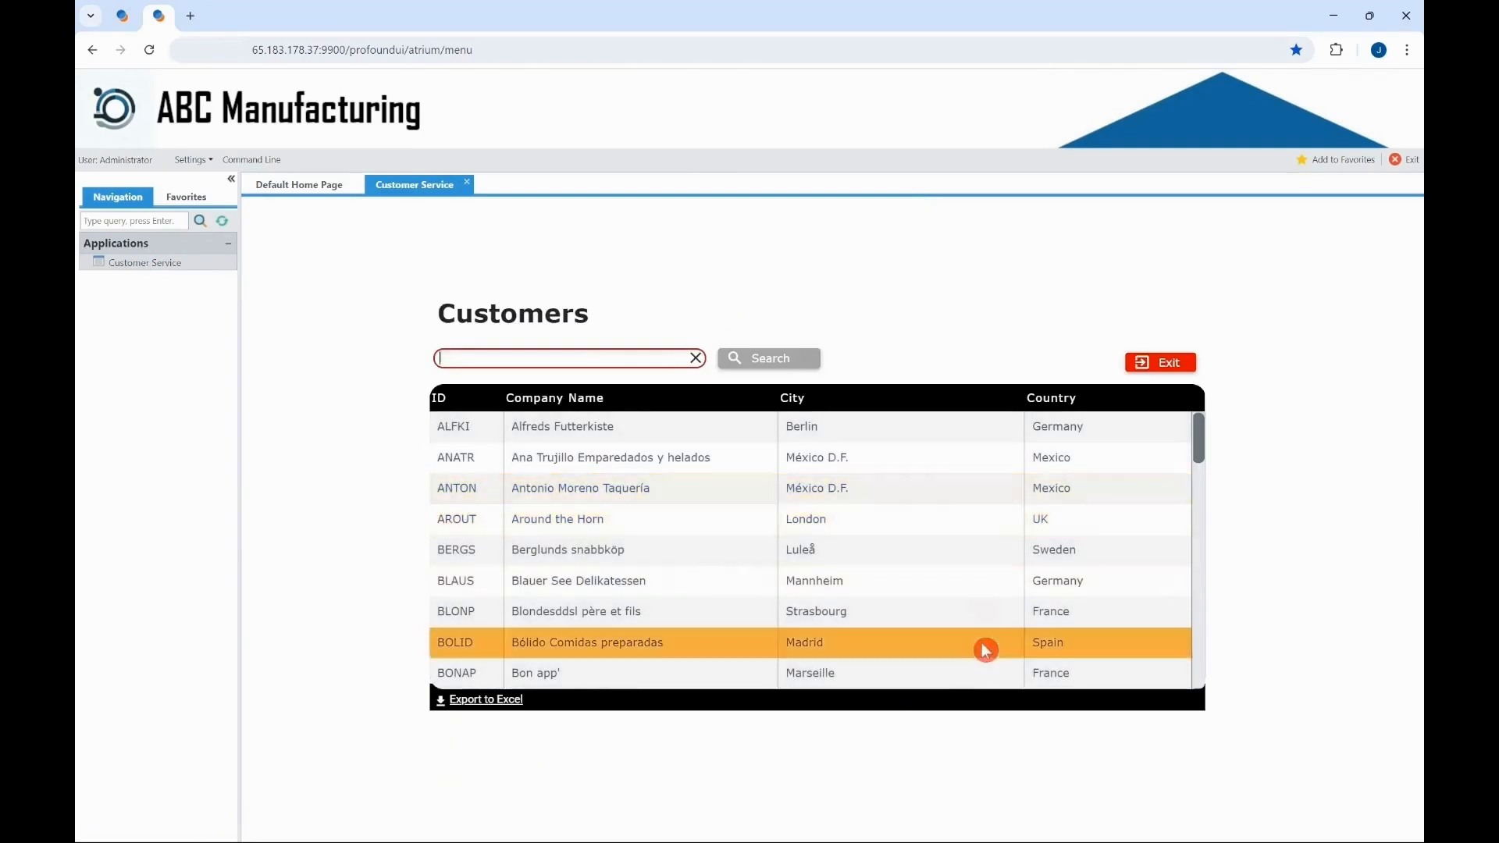
left_click(623, 457)
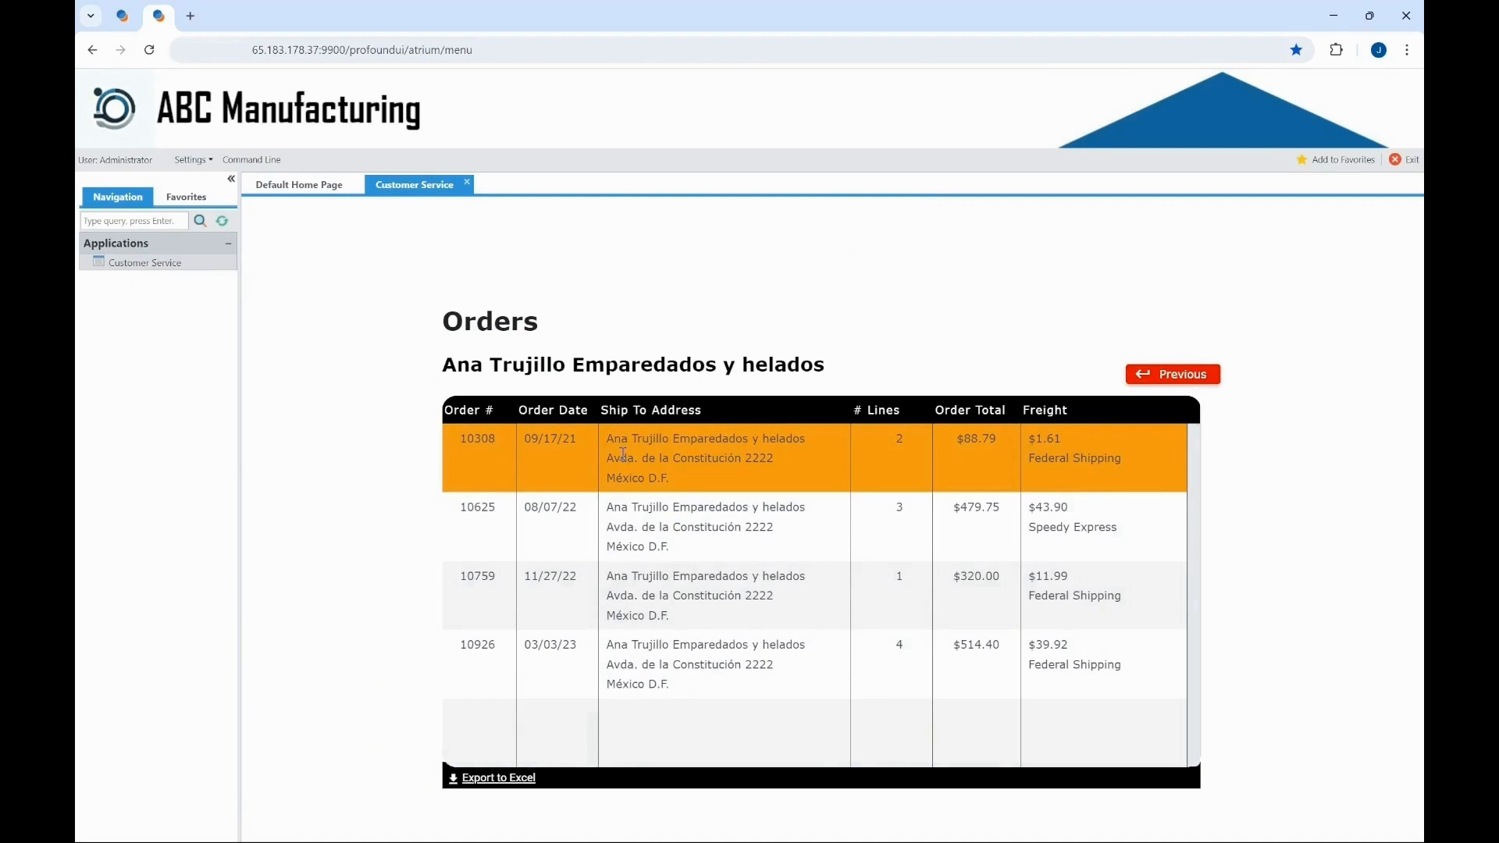
left_click(732, 533)
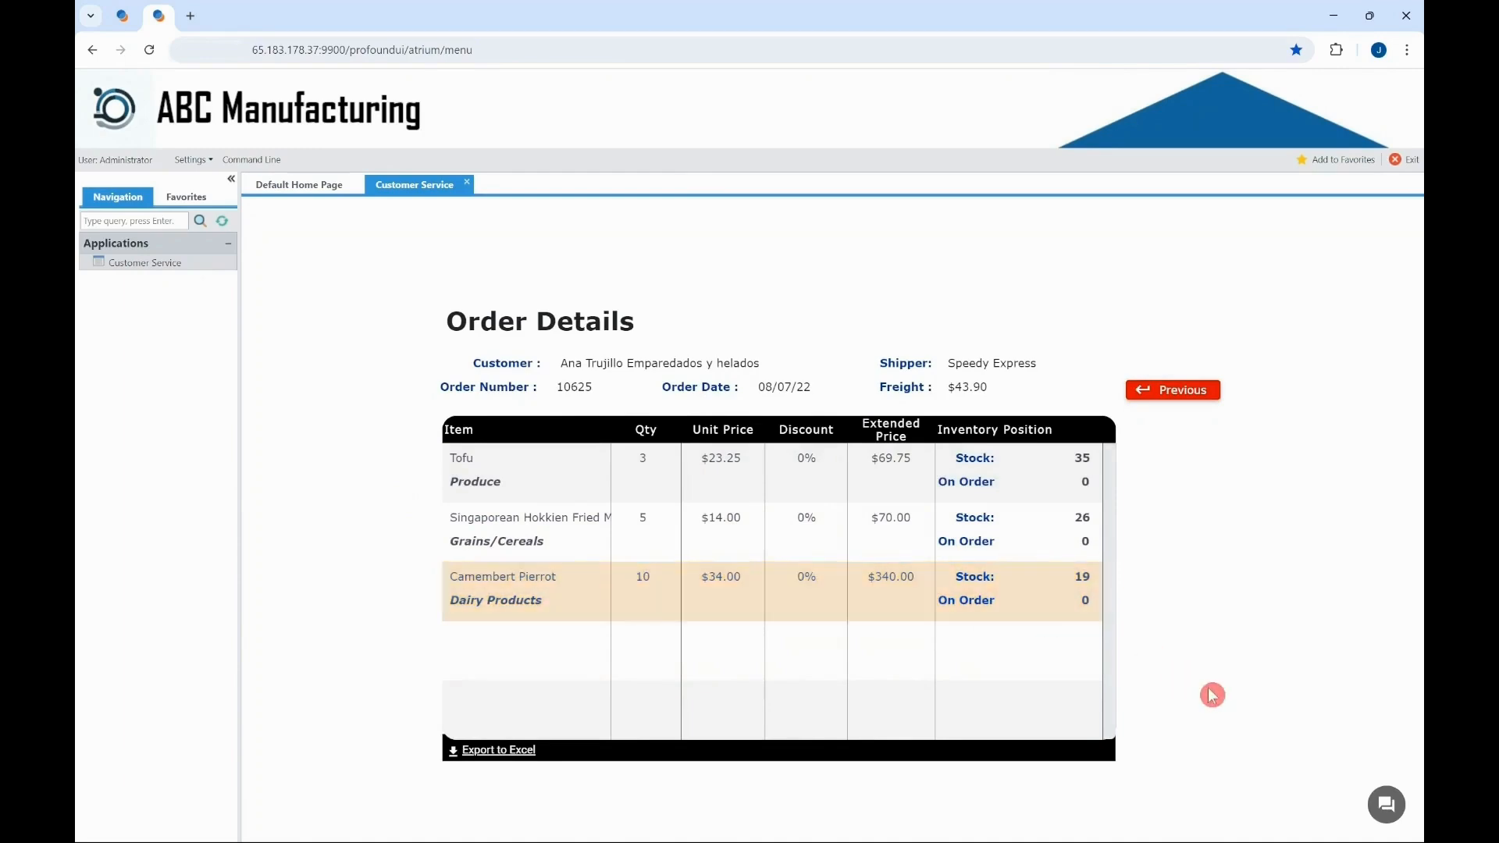
left_click(1394, 807)
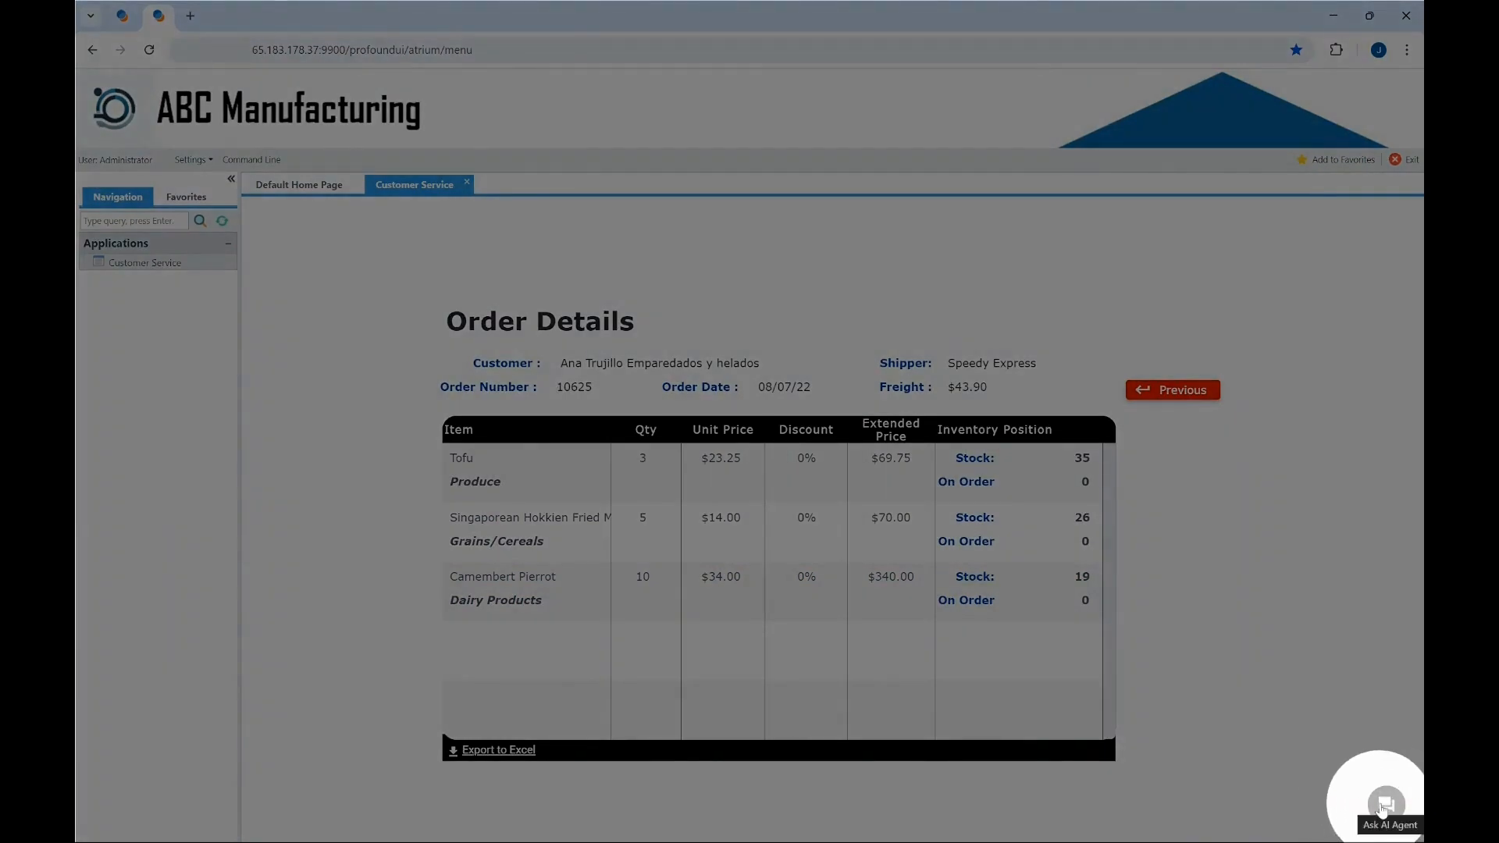
left_click(1385, 805)
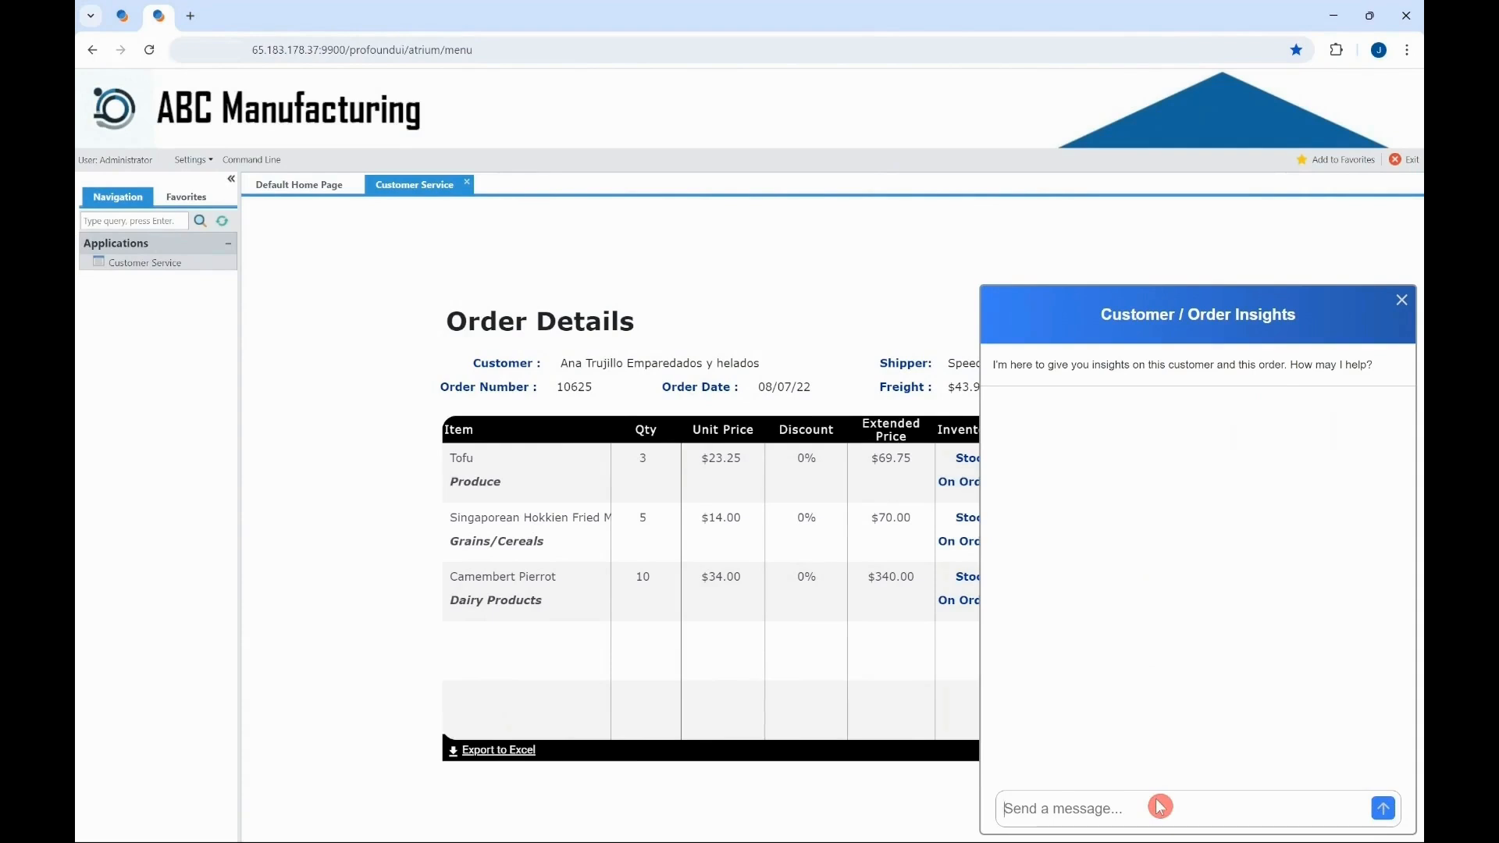
Ask the agent "Who is the current customer?" and "What is the current order?".
type("Who is the current customer?")
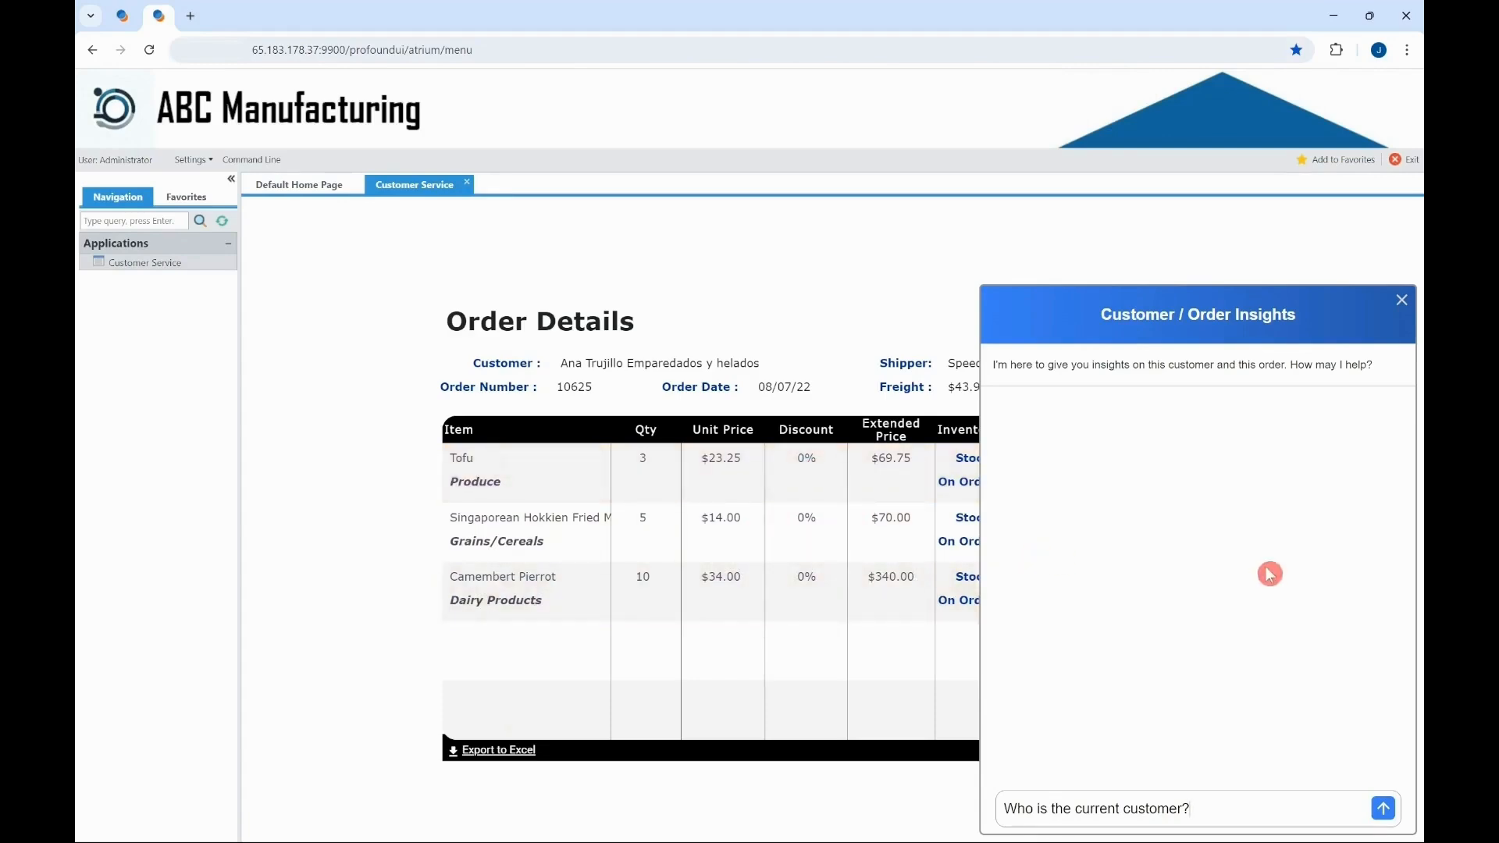
key("Return")
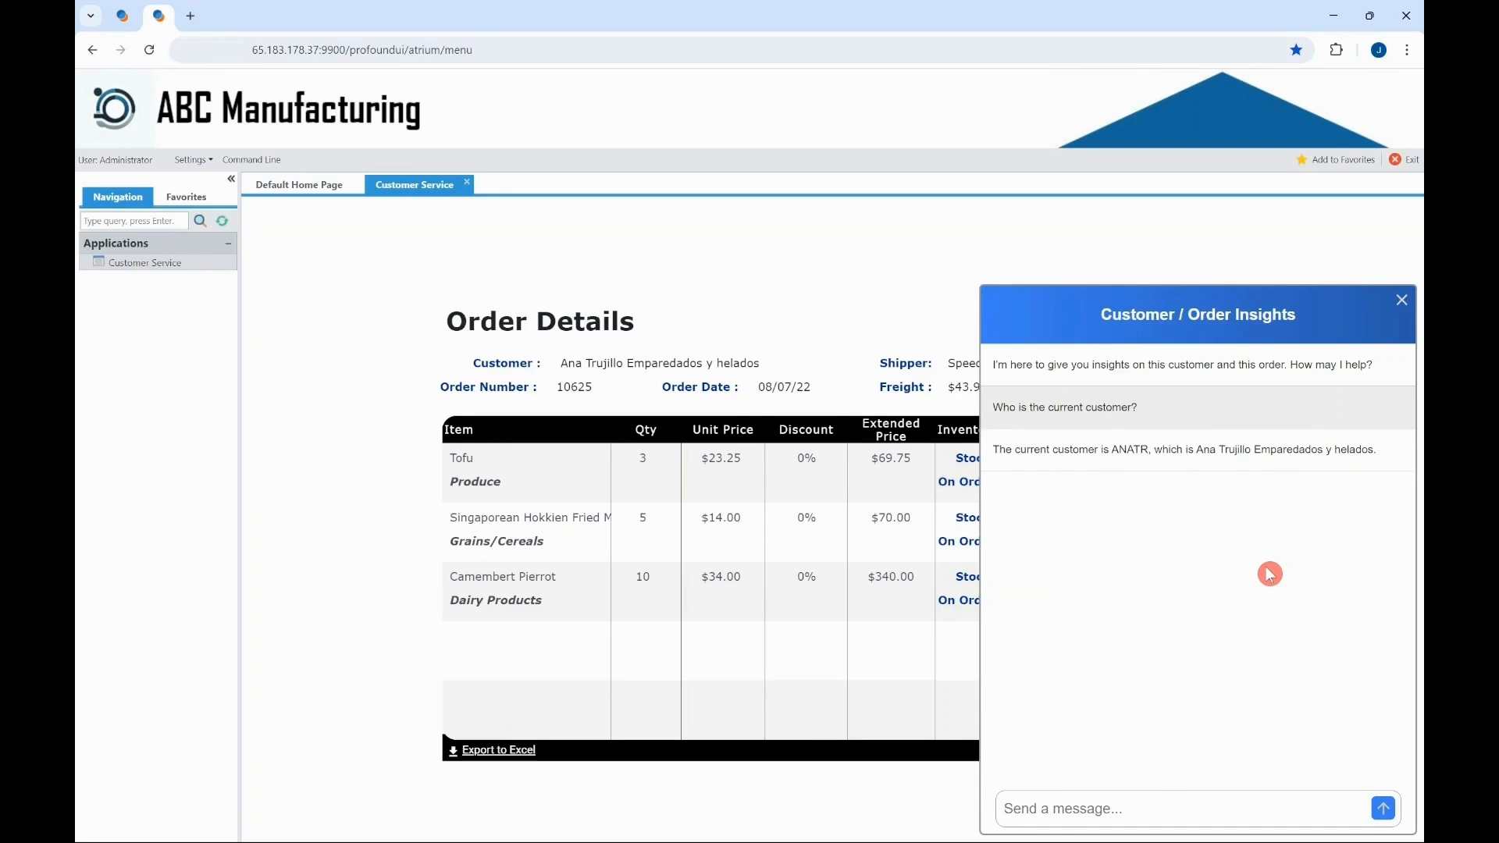
left_click(1105, 807)
type("What is the current o")
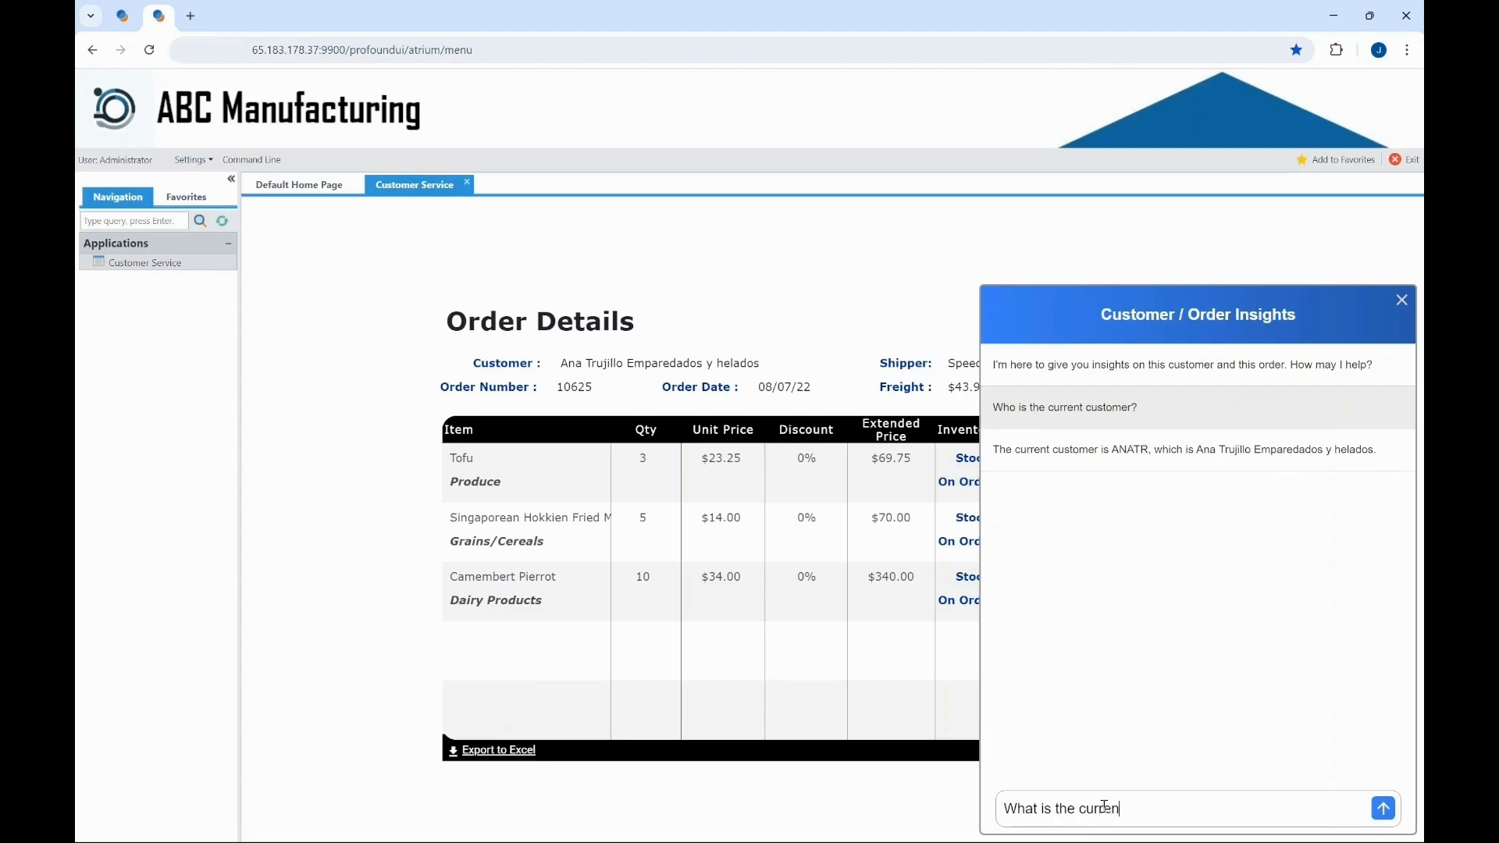
type("rder?")
key("Return")
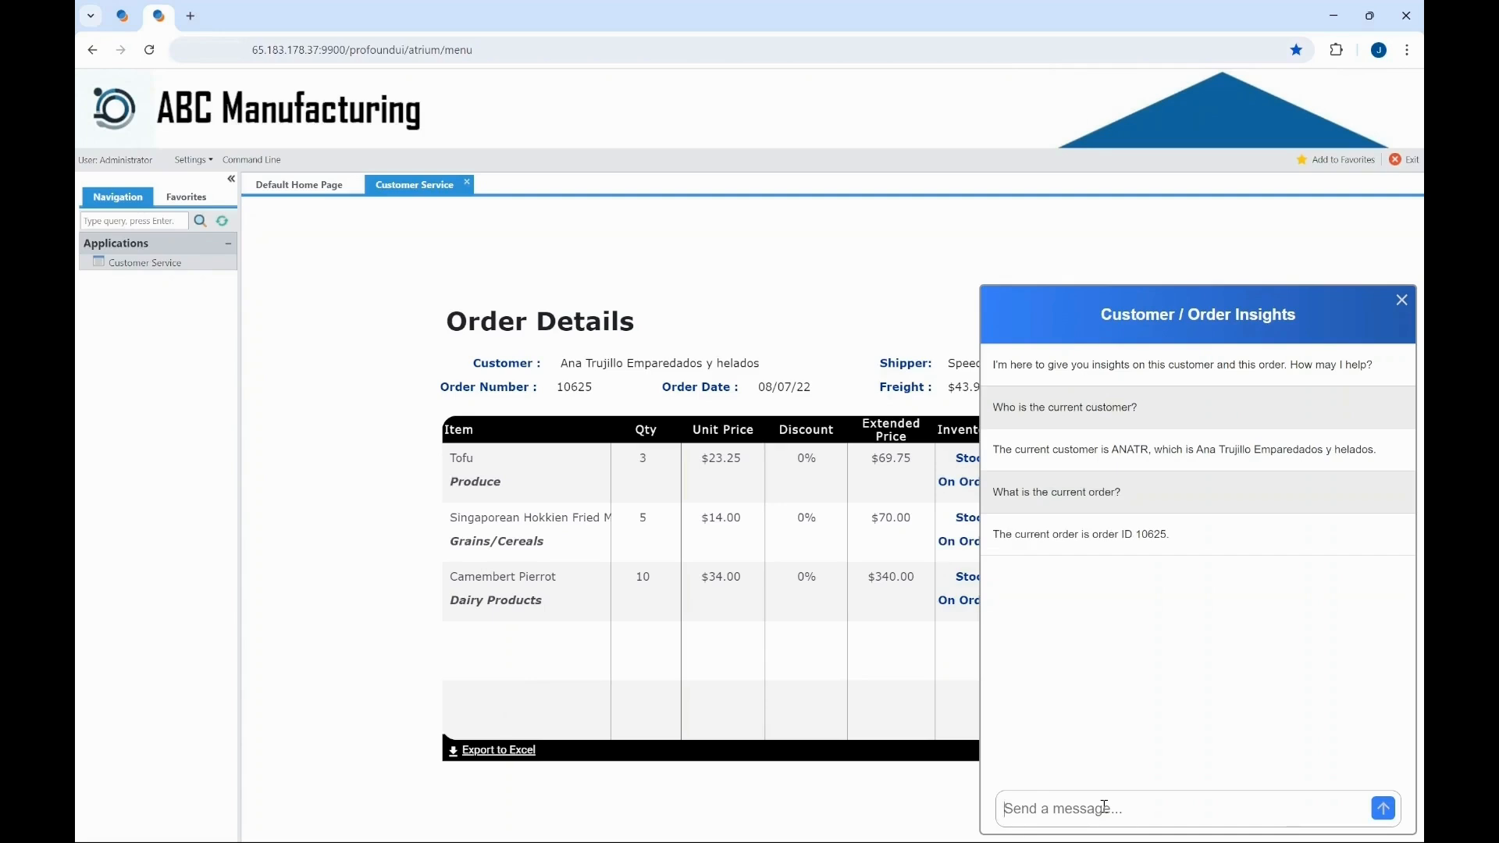
Ask the agent "What are the top items for this customer?" and request the result with "Can I get a pie chart".
type("What are the top items for this customer ")
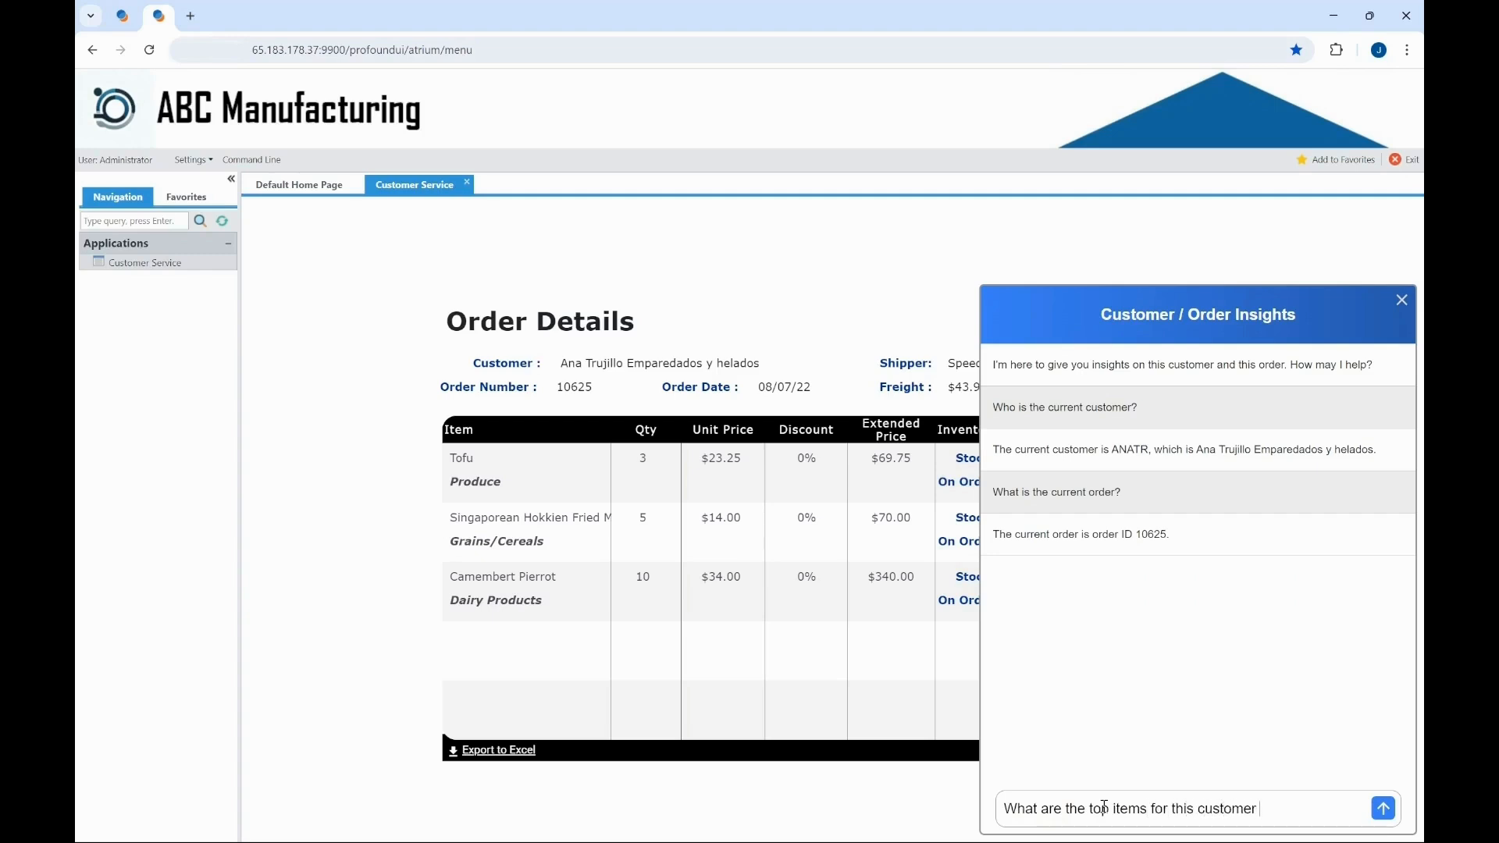
type("?")
key("Return")
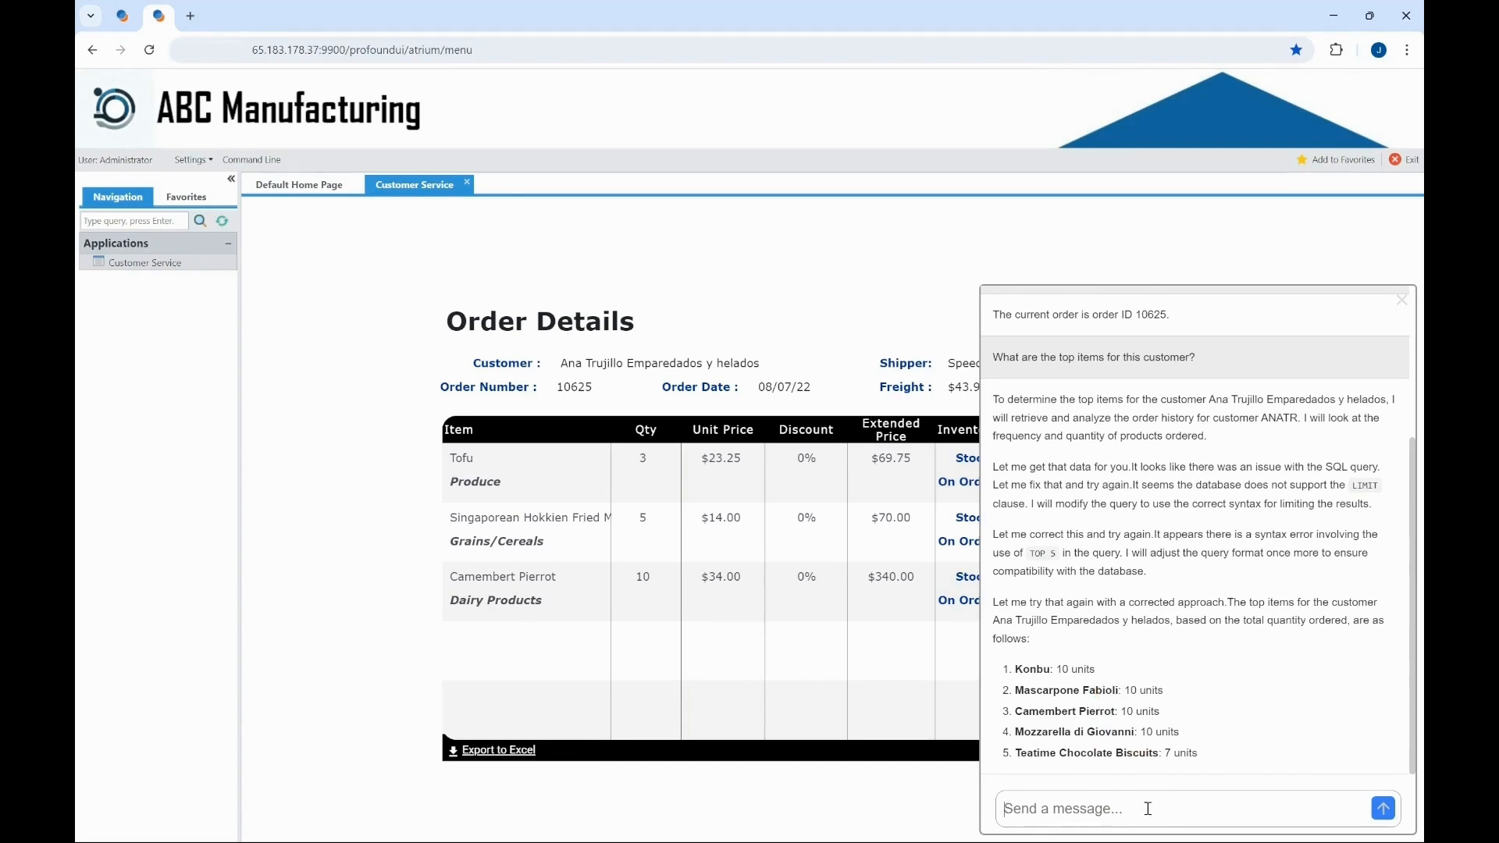
type("Can I get a pie chart")
key("Return")
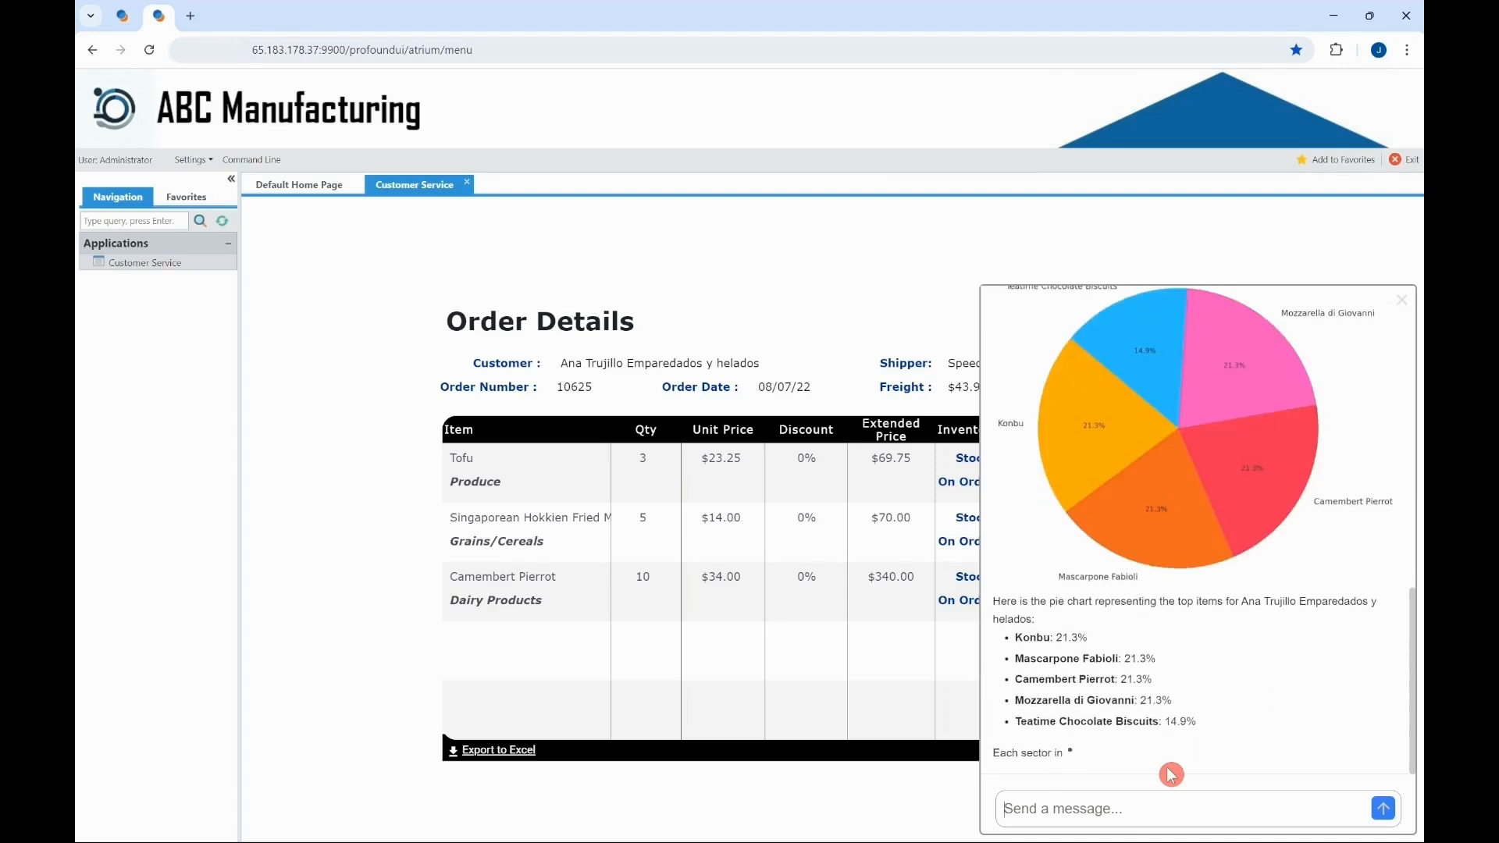
scroll(1265, 593, "up", 2)
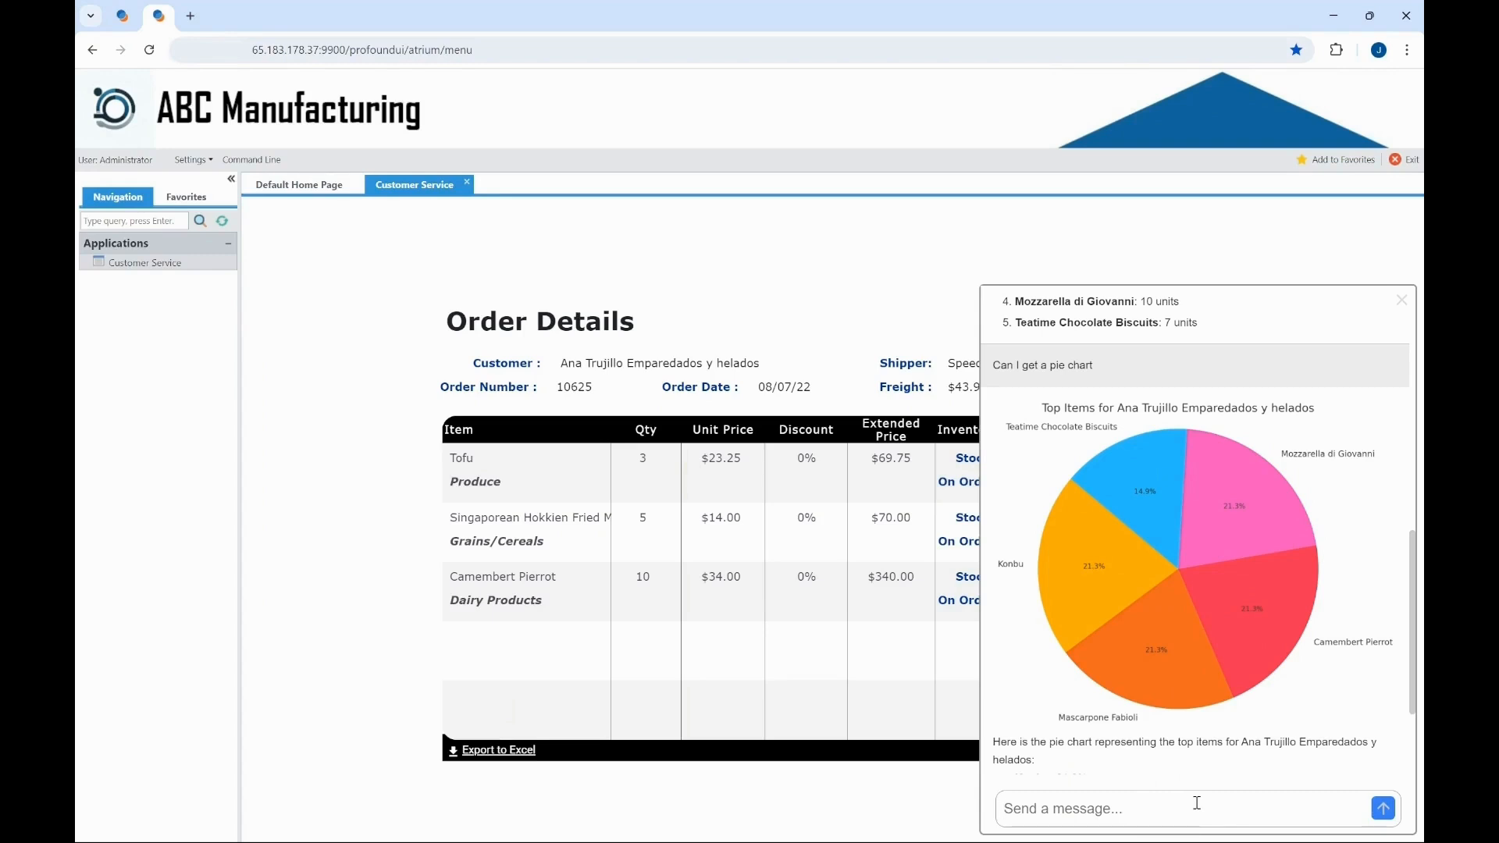
Ask the agent "Can I get an excel file" and download the top items file from the link in its reply.
type("Can I get an excel file")
key("Return")
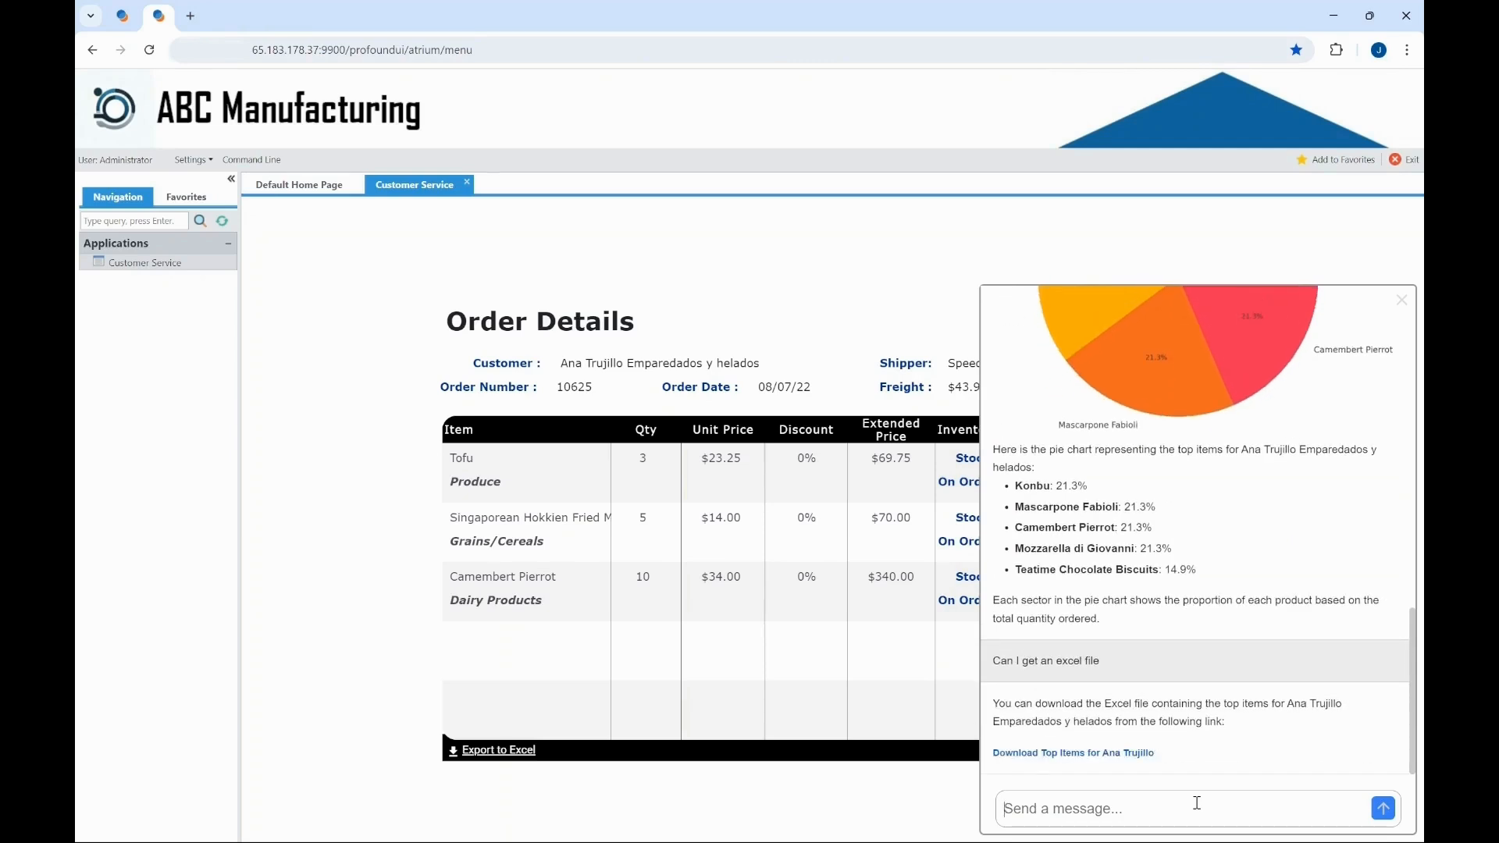
left_click(1119, 754)
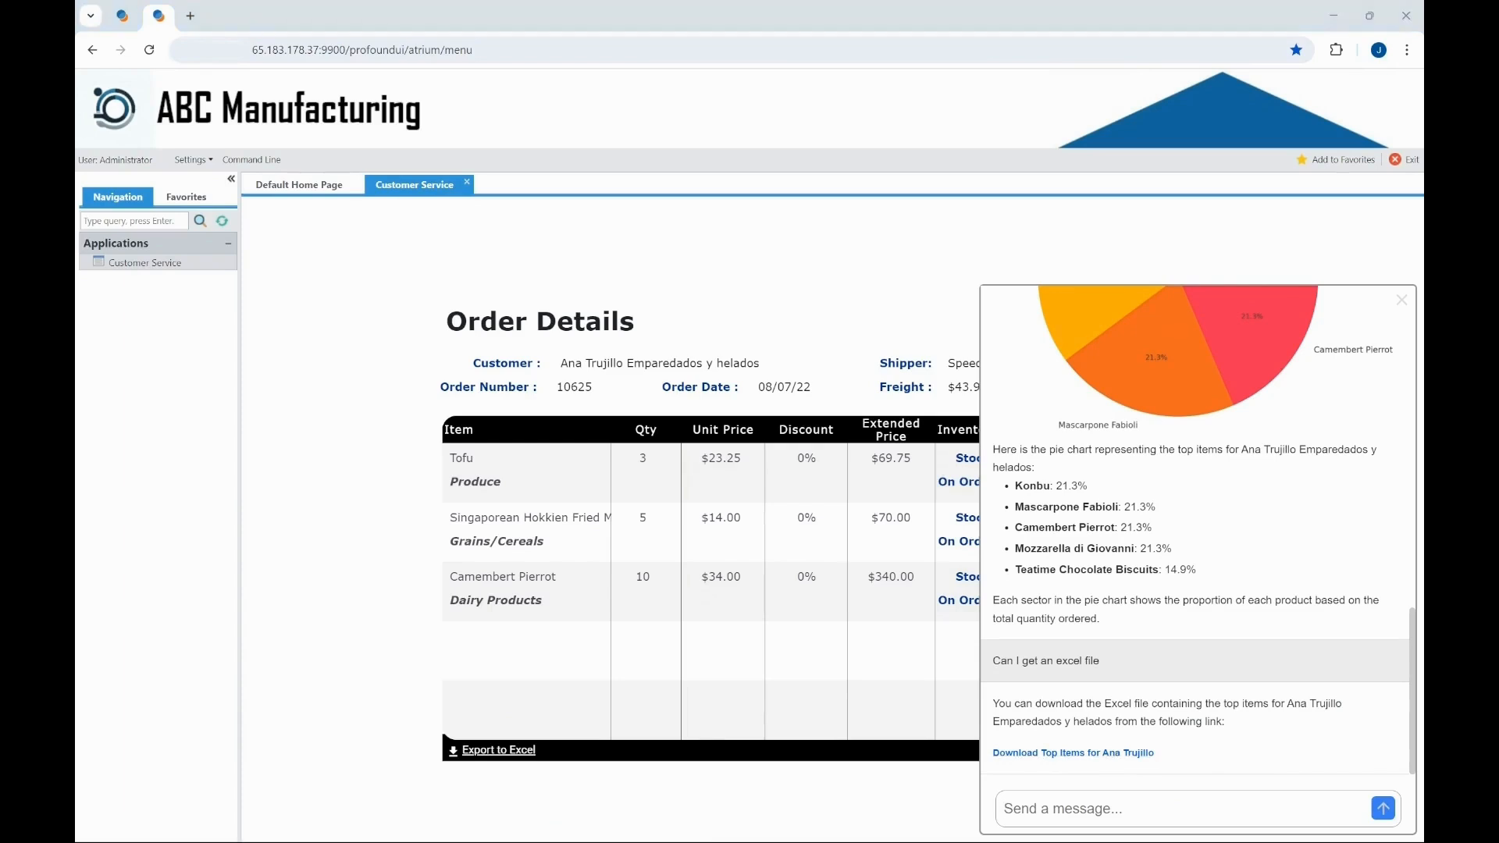